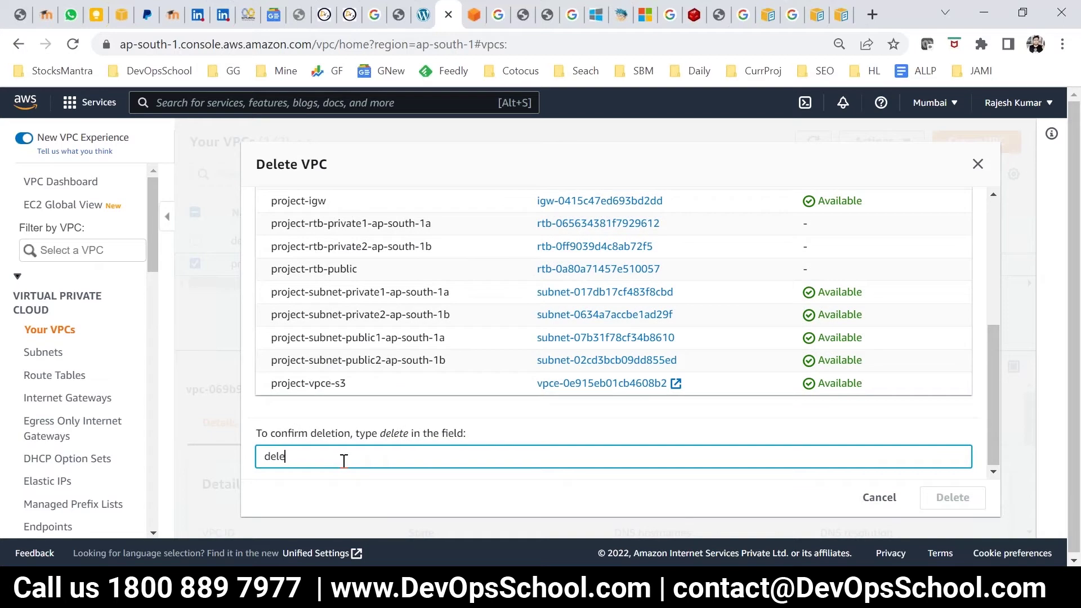
Confirm the deletion of project-vpc with its associated resources and return to the VPC Dashboard.
click(950, 505)
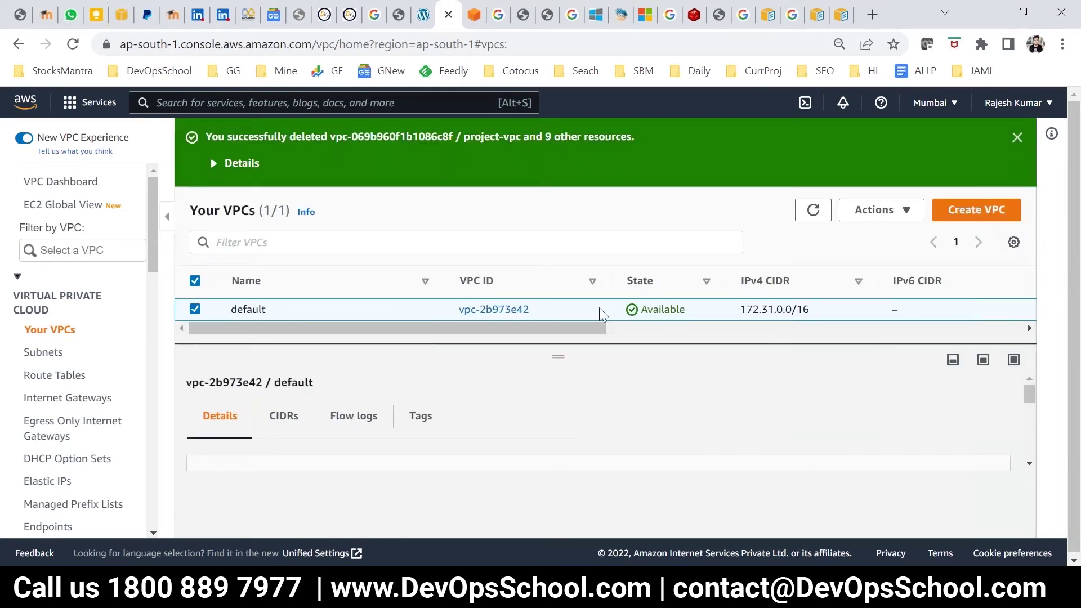
click(91, 184)
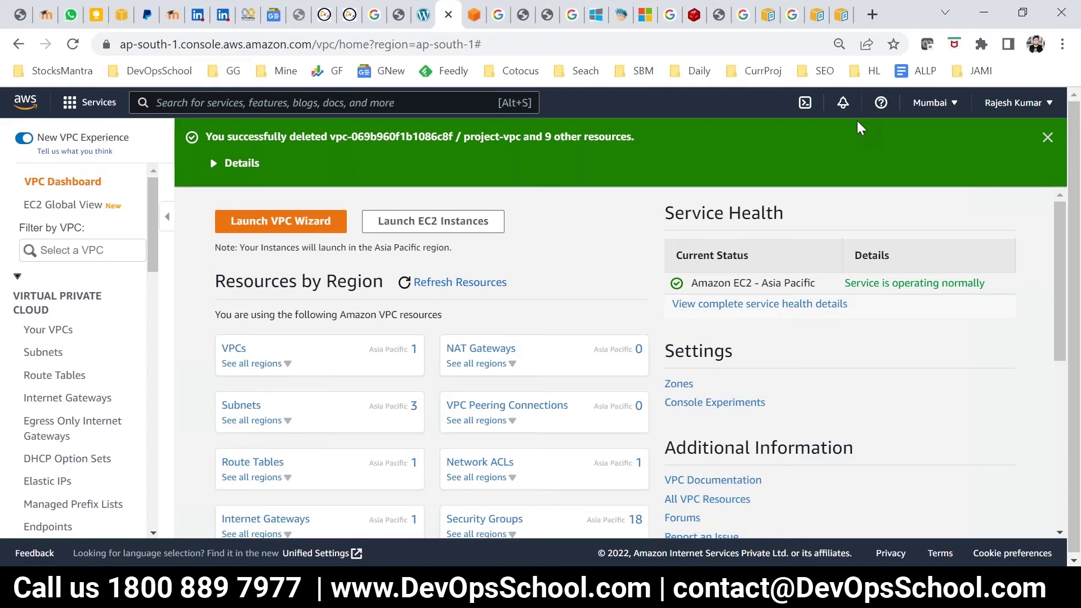
Search the web for "terraform module for vpc" in a new tab and open the AWS VPC Module page on Terraform Registry.
click(872, 14)
text(t)
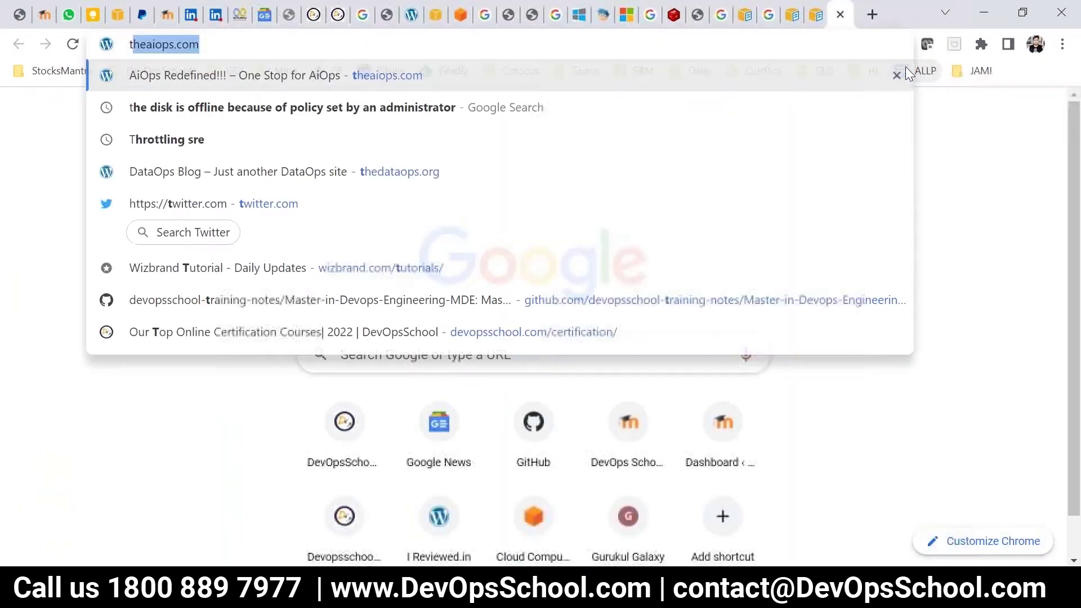
text(erraform module for vpc)
key(Return)
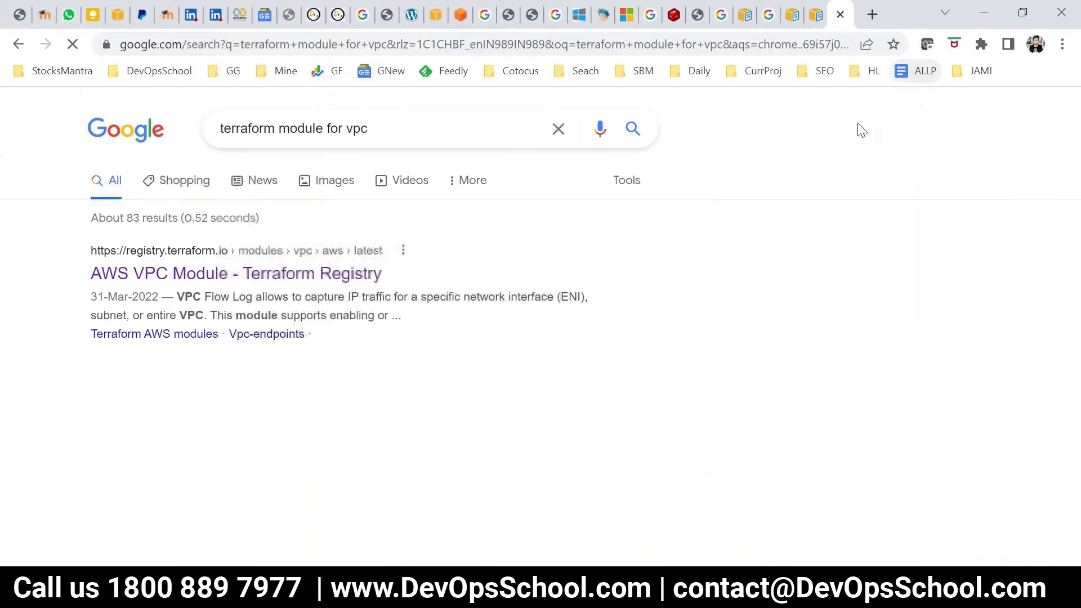
click(259, 282)
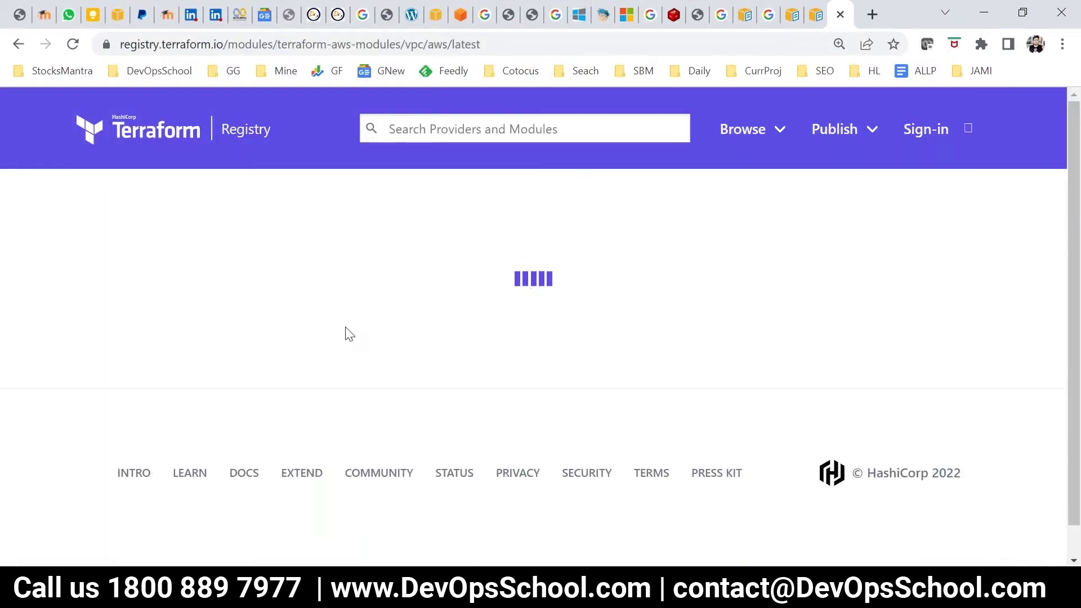
Find the Usage example in the AWS VPC Terraform module readme and look at its azs line.
scroll(345, 337, down, 12)
scroll(495, 282, up, 6)
scroll(433, 348, down, 4)
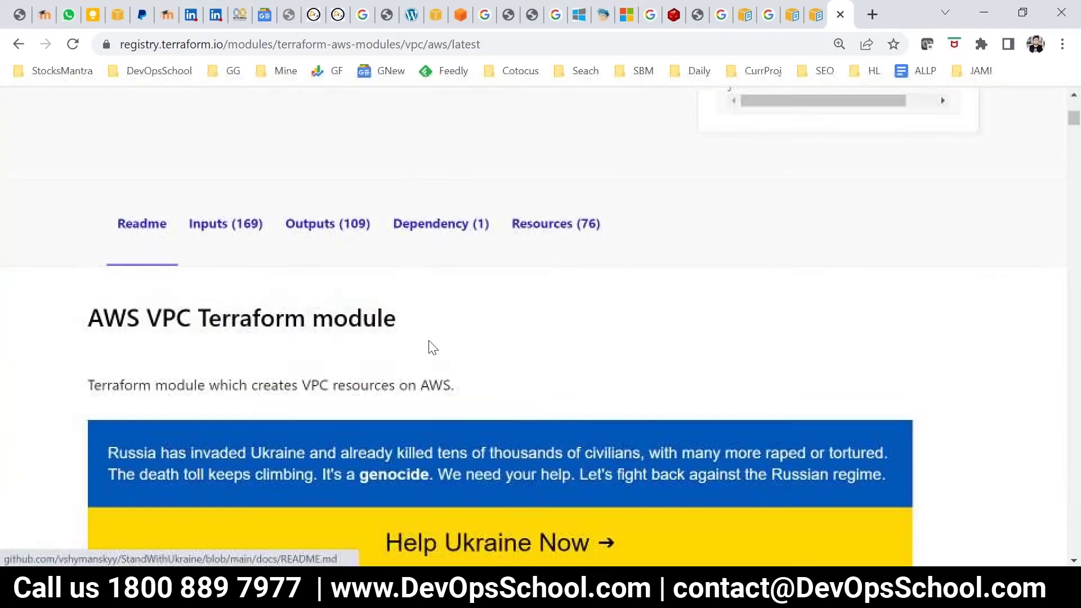
scroll(432, 348, up, 4)
drag(837, 265, 614, 320)
scroll(346, 393, down, 13)
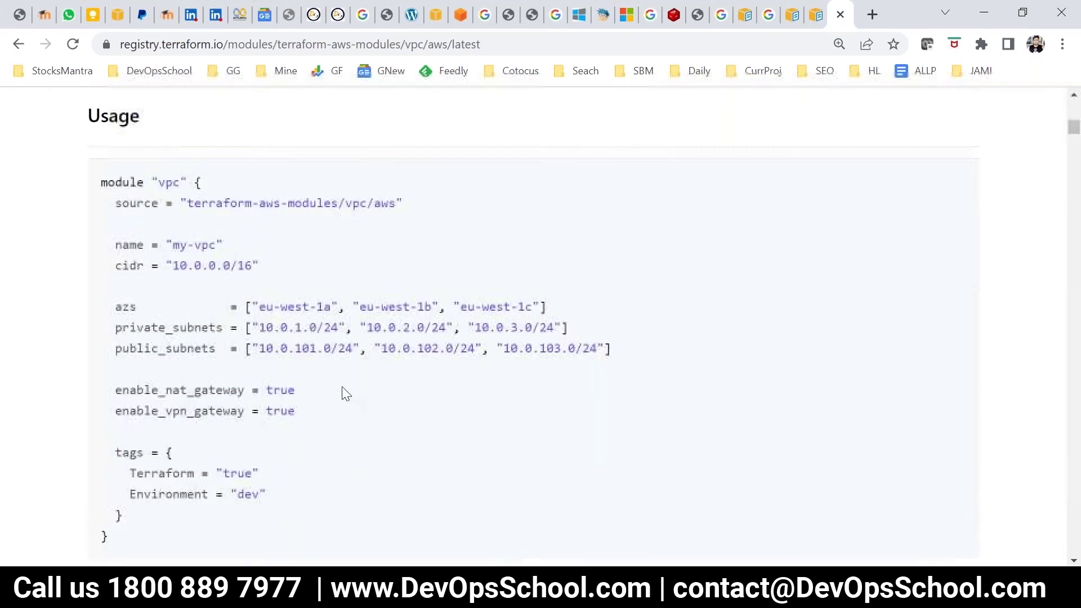
scroll(345, 394, down, 2)
drag(122, 222, 570, 237)
scroll(298, 231, up, 2)
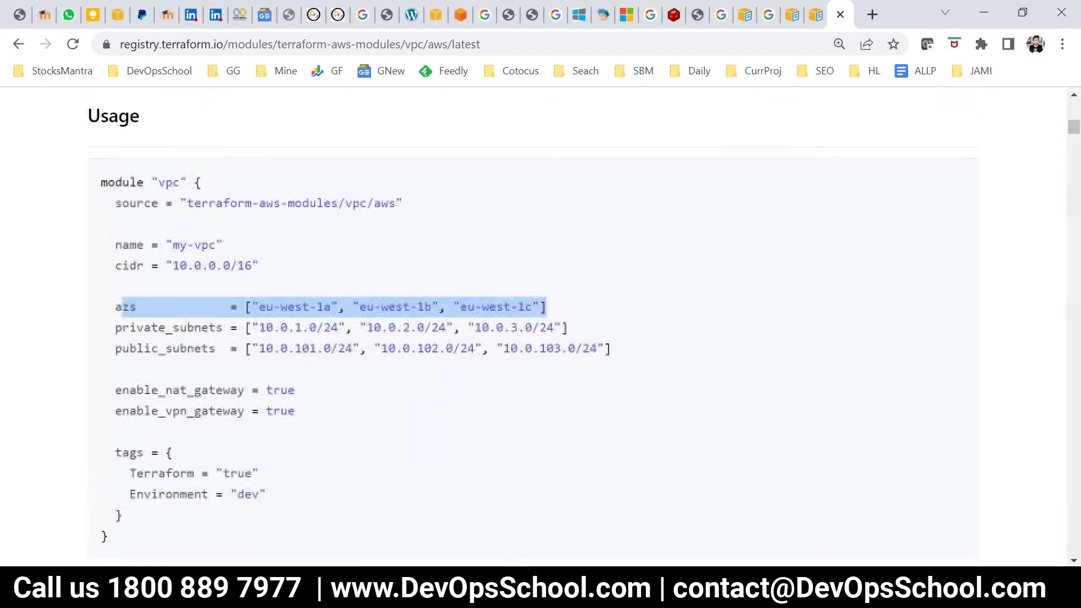
Examine the availability zone names and the private and public subnet ranges in the module's Usage example.
click(274, 307)
drag(256, 308, 321, 308)
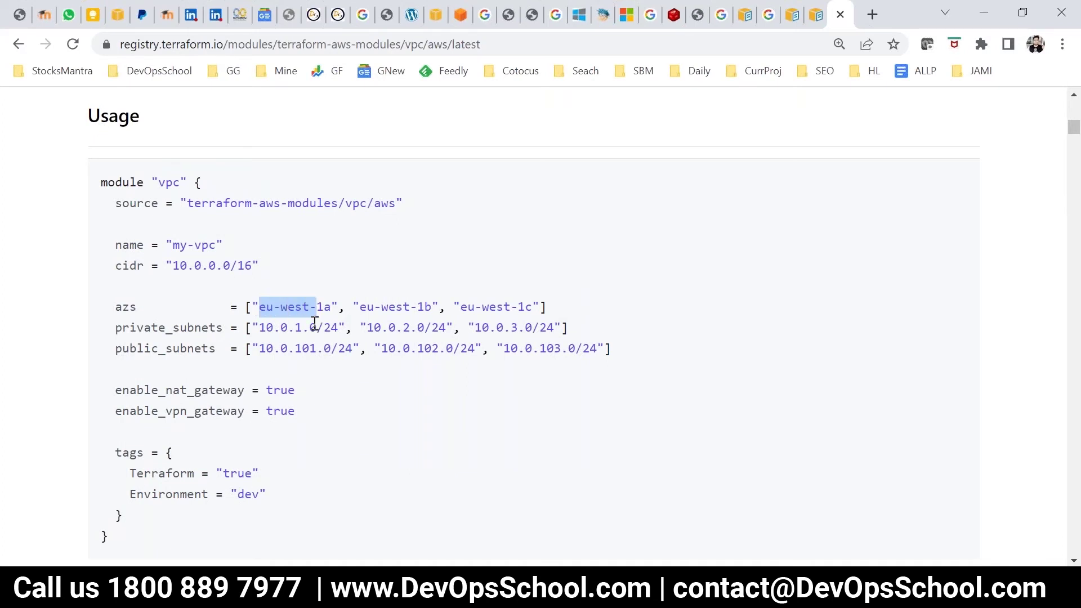
drag(257, 326, 290, 356)
drag(108, 328, 239, 356)
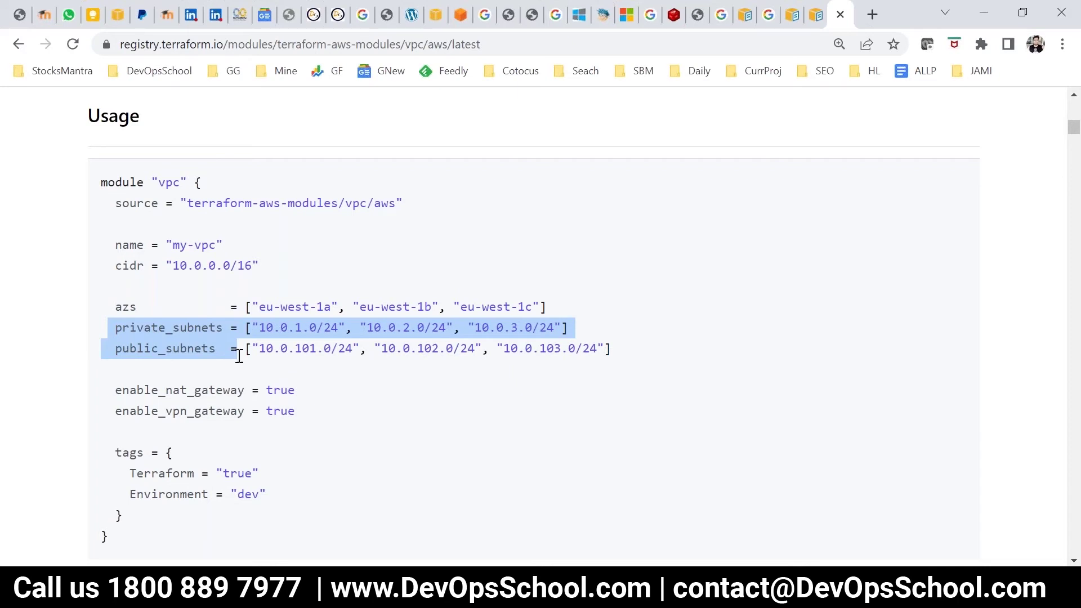
Examine the enable_nat_gateway and enable_vpn_gateway settings in the module's Usage example.
scroll(240, 356, down, 1)
drag(165, 306, 355, 378)
click(177, 321)
drag(165, 306, 231, 300)
drag(303, 334, 133, 308)
click(133, 309)
drag(280, 329, 126, 288)
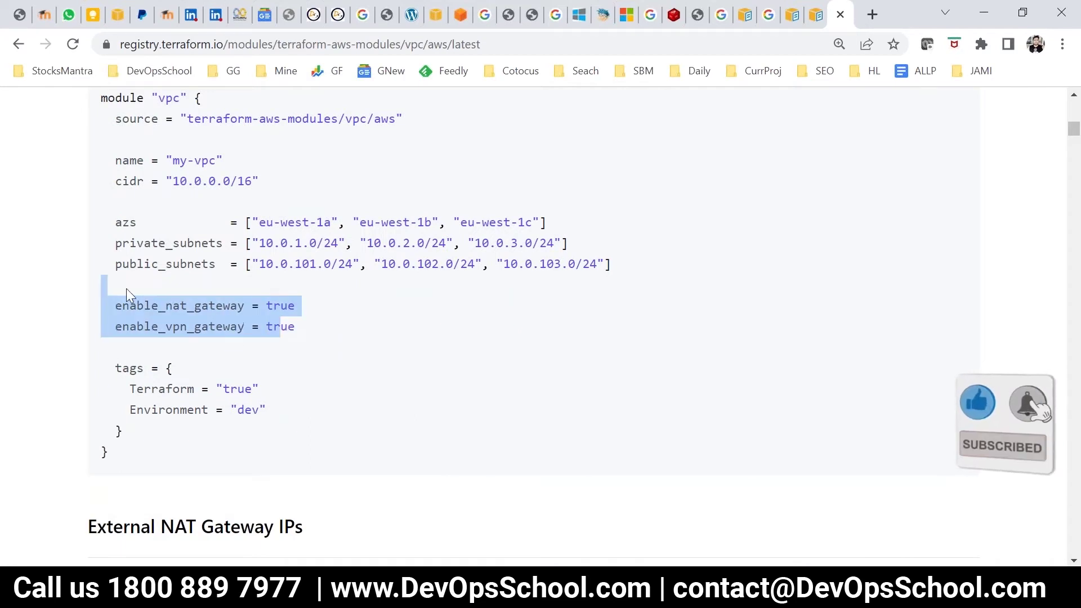
scroll(126, 288, down, 2)
scroll(126, 289, up, 2)
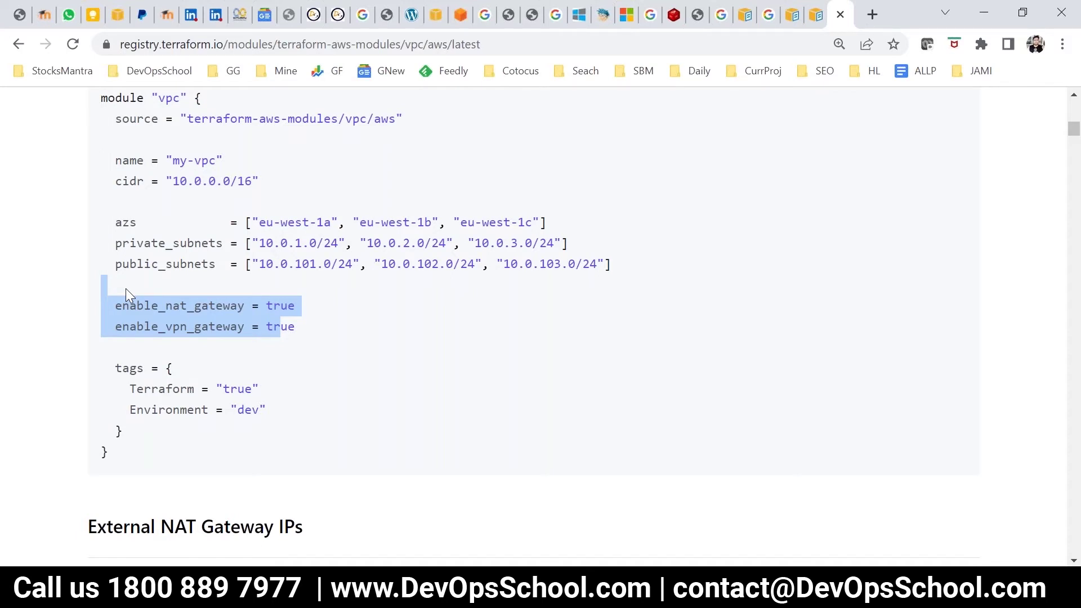
click(168, 332)
drag(244, 306, 109, 305)
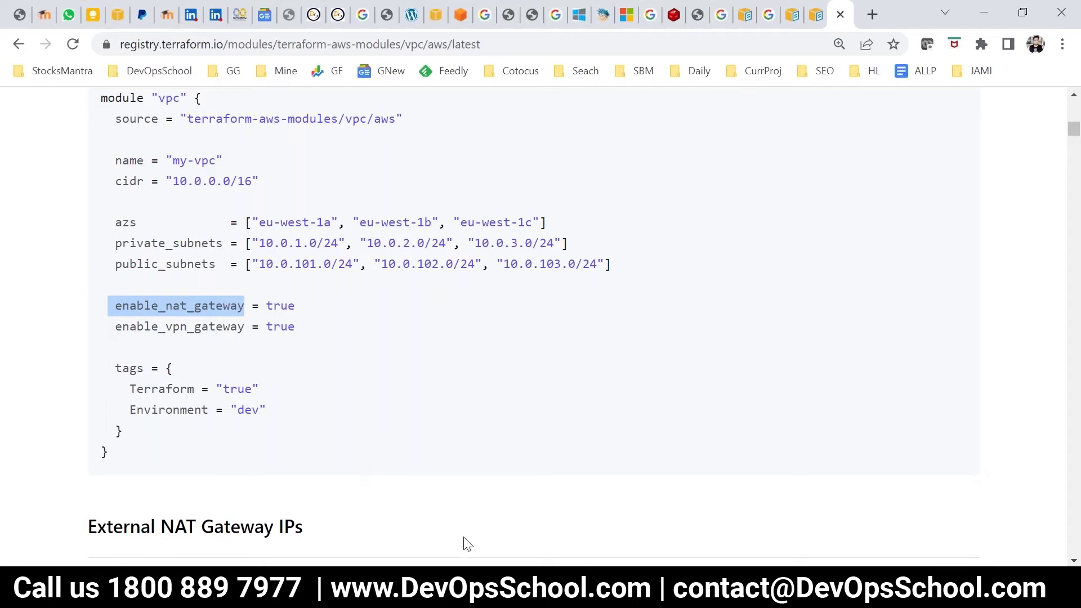
Switch to AWS.txt in Notepad, add a LOADBALANCER heading underlined with equals signs below the VPC notes, and save the file.
click(439, 15)
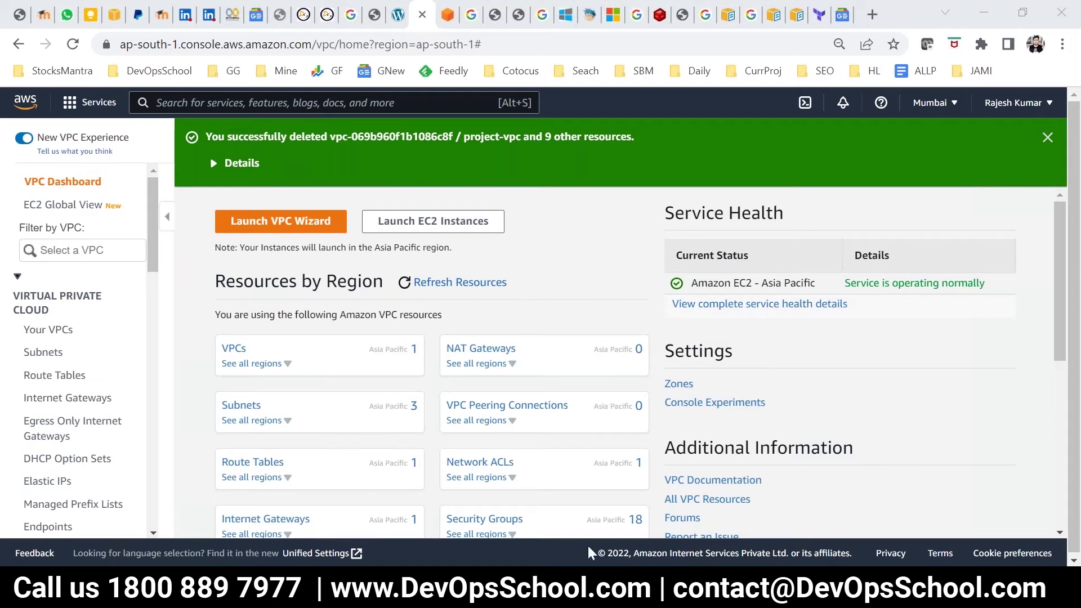
click(895, 529)
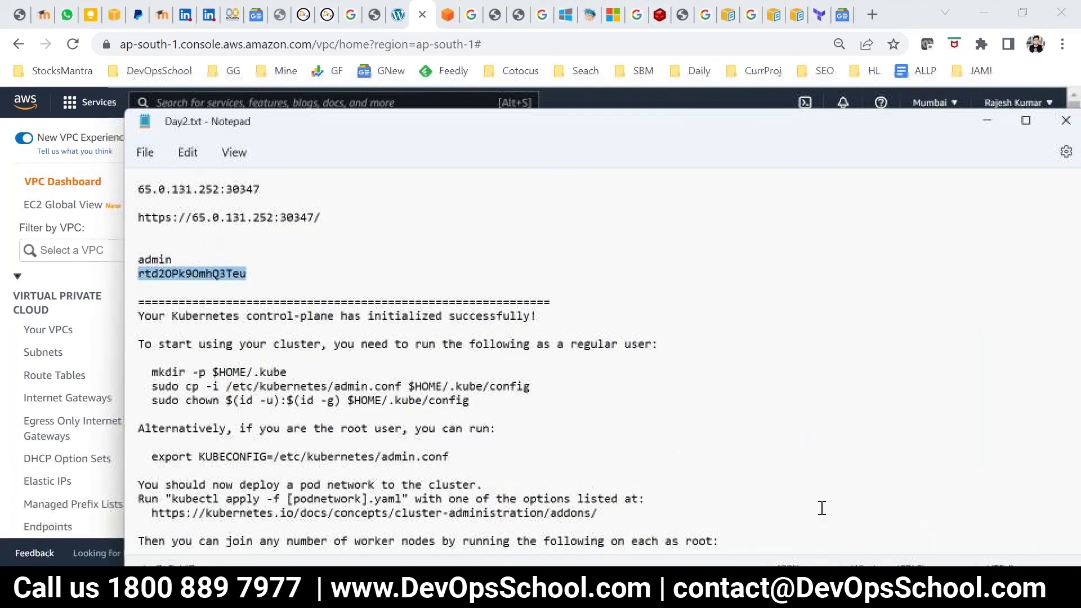
click(957, 507)
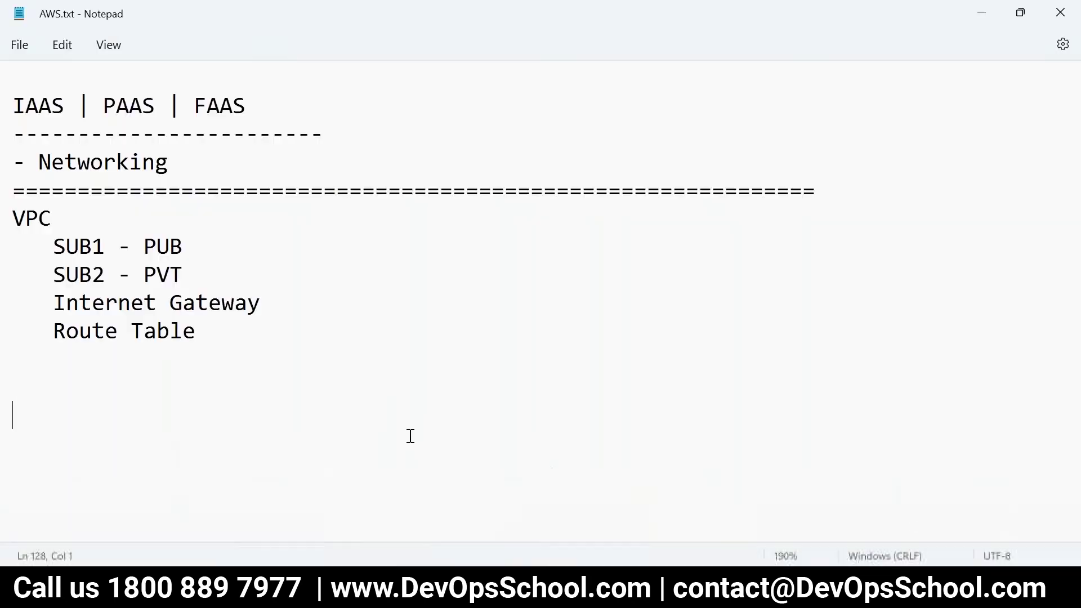
key(Return)
key(Return)
text(LOA)
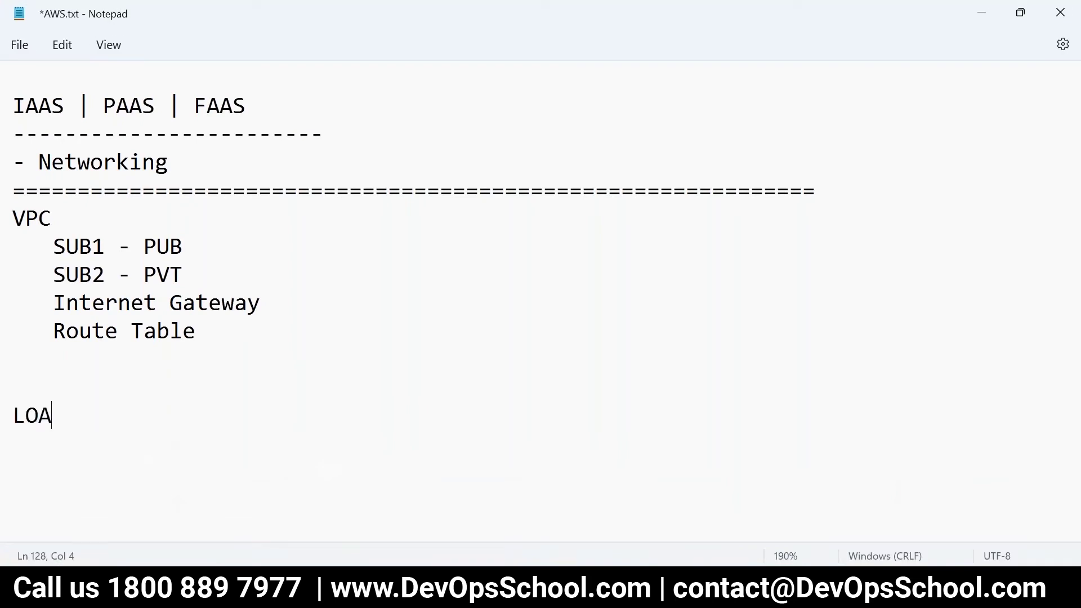
text(DLA)
key(BackSpace)
key(BackSpace)
text(BALAND)
key(BackSpace)
text(D)
key(BackSpace)
text(CER)
key(Return)
text(===============)
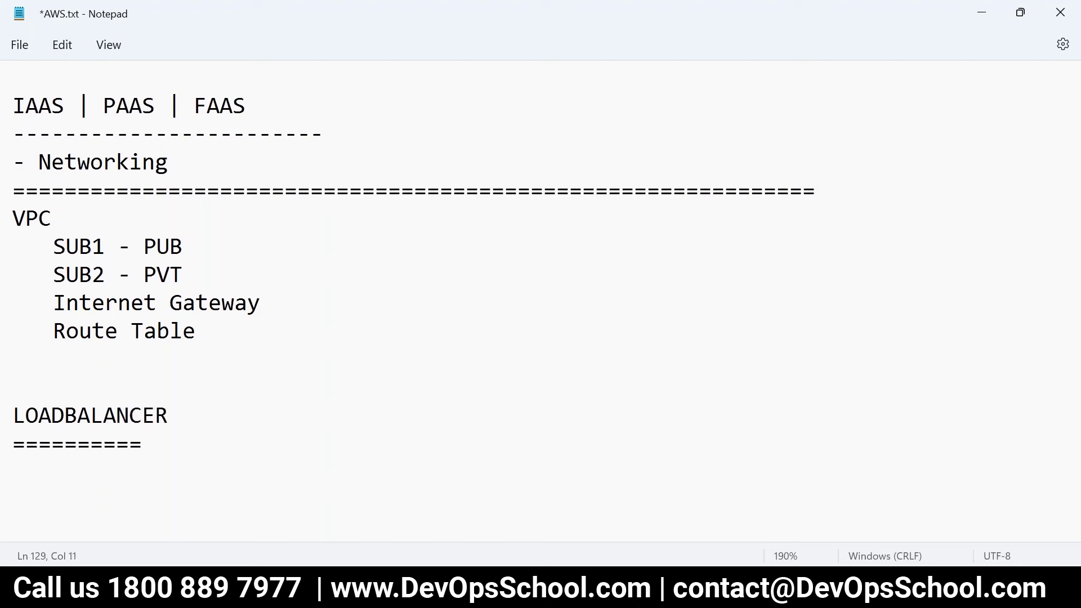
key(ctrl+s)
Switch back to the AWS console in Chrome, open the EC2 service's running instances list and dismiss the welcome message.
key(alt+Tab)
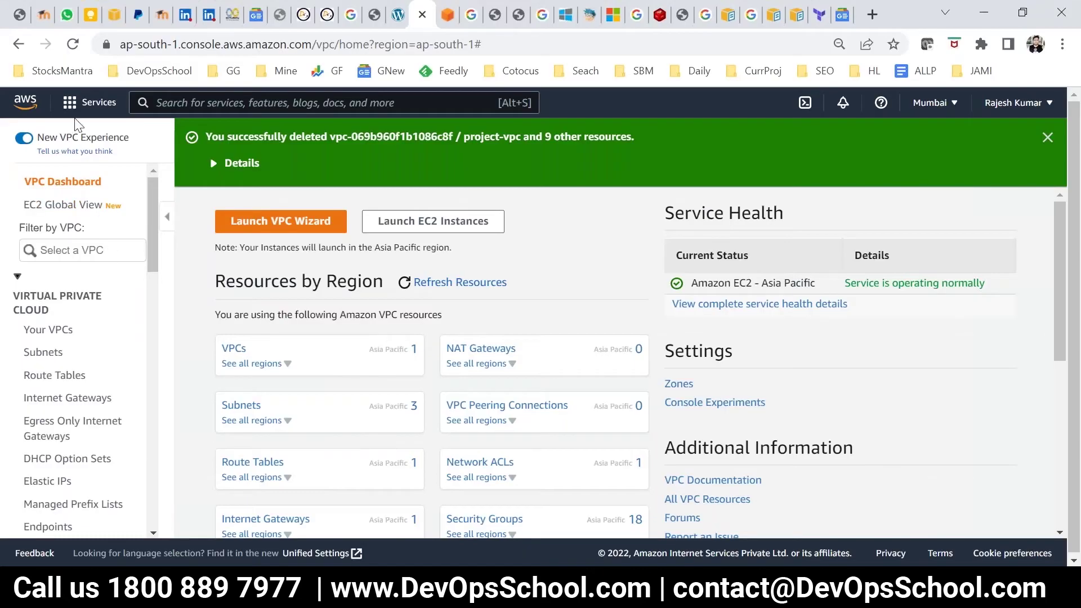
click(155, 102)
text(ec2)
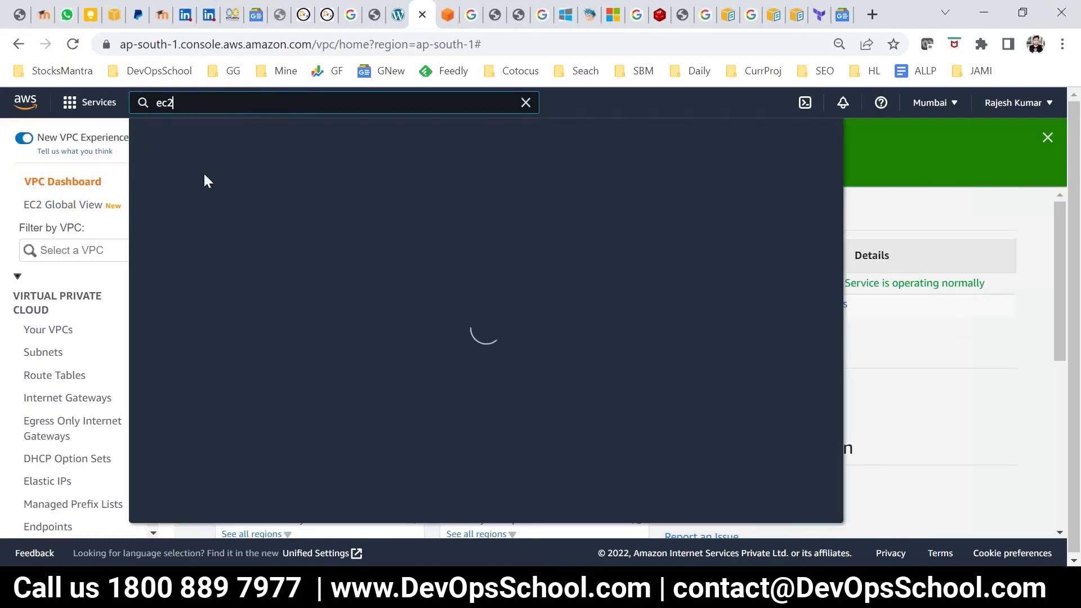
click(444, 225)
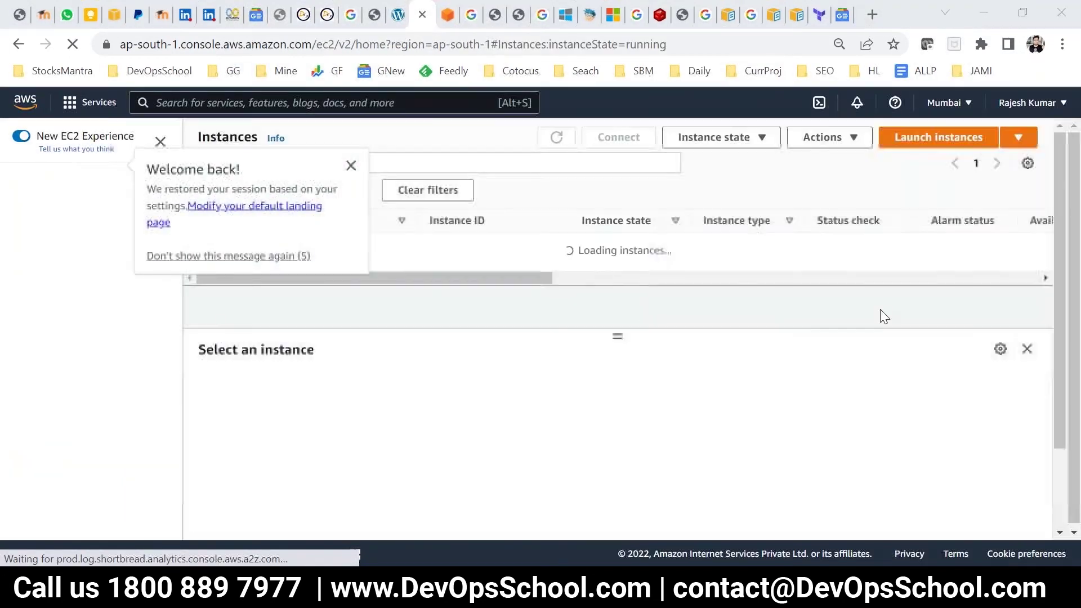
click(350, 165)
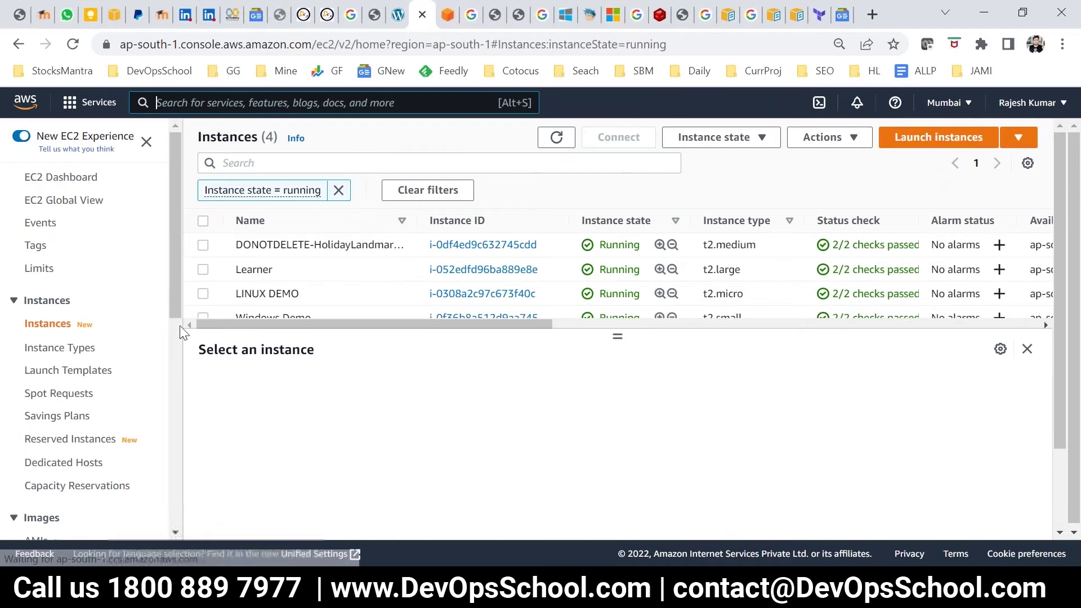
Open the EC2 Load Balancers page and start creating a load balancer to reach the type selection.
scroll(121, 293, down, 4)
scroll(125, 303, down, 2)
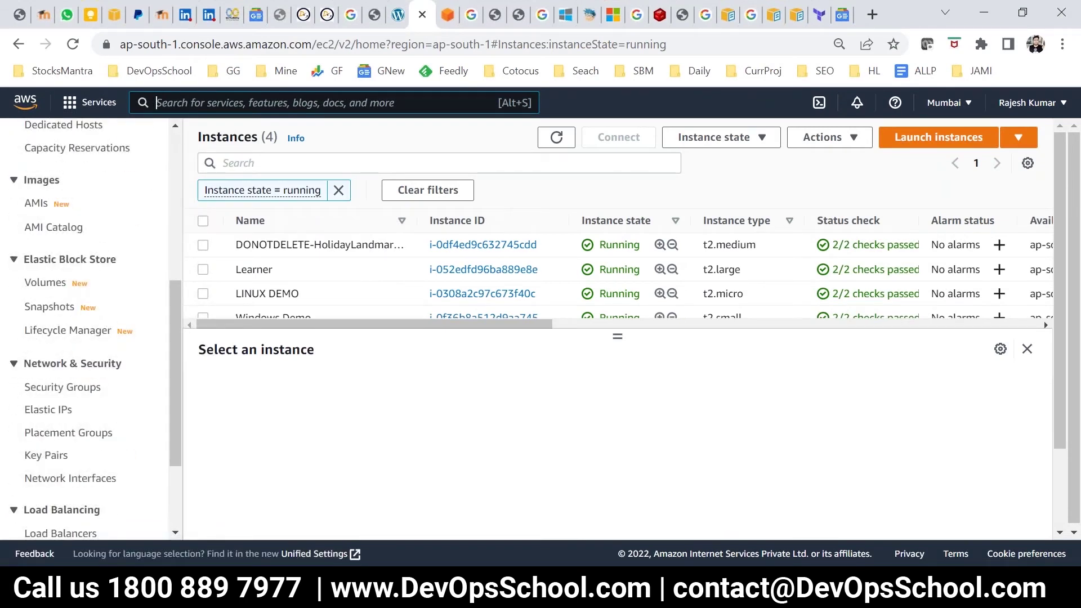
scroll(104, 360, down, 3)
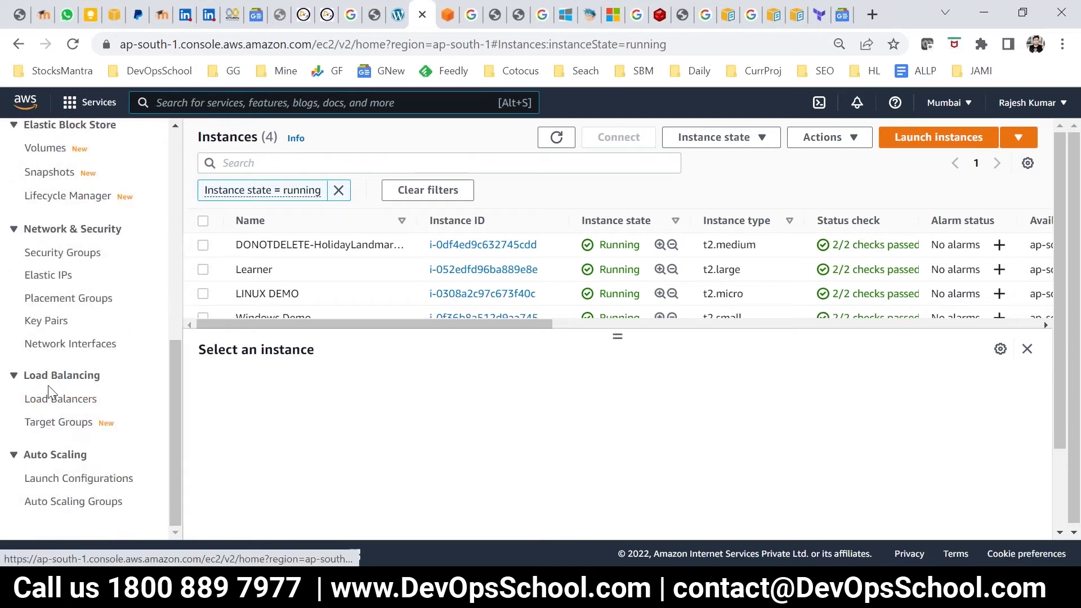
drag(97, 382, 23, 376)
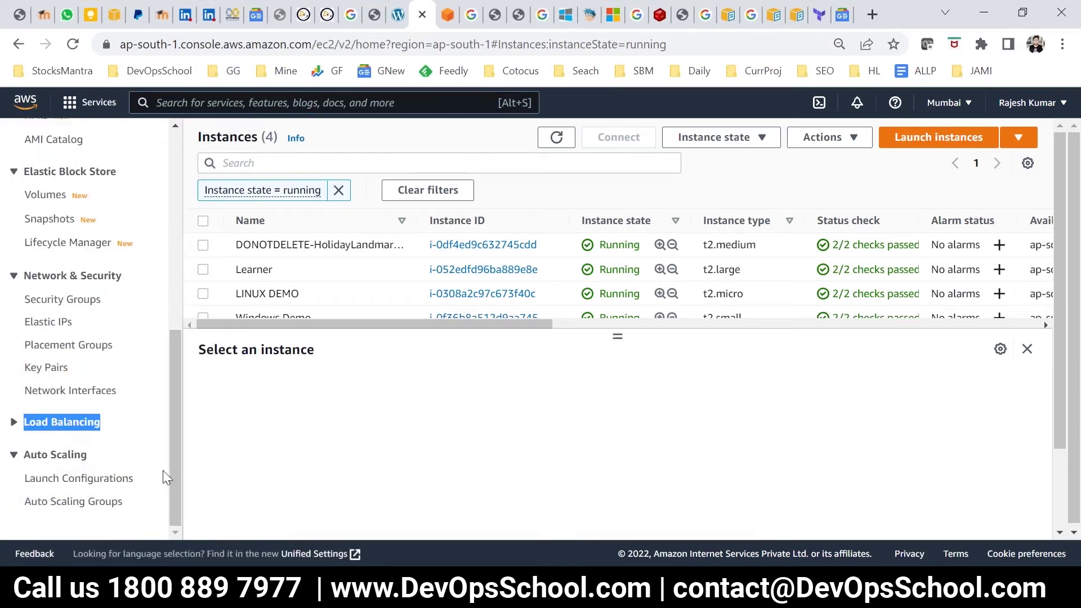
click(14, 423)
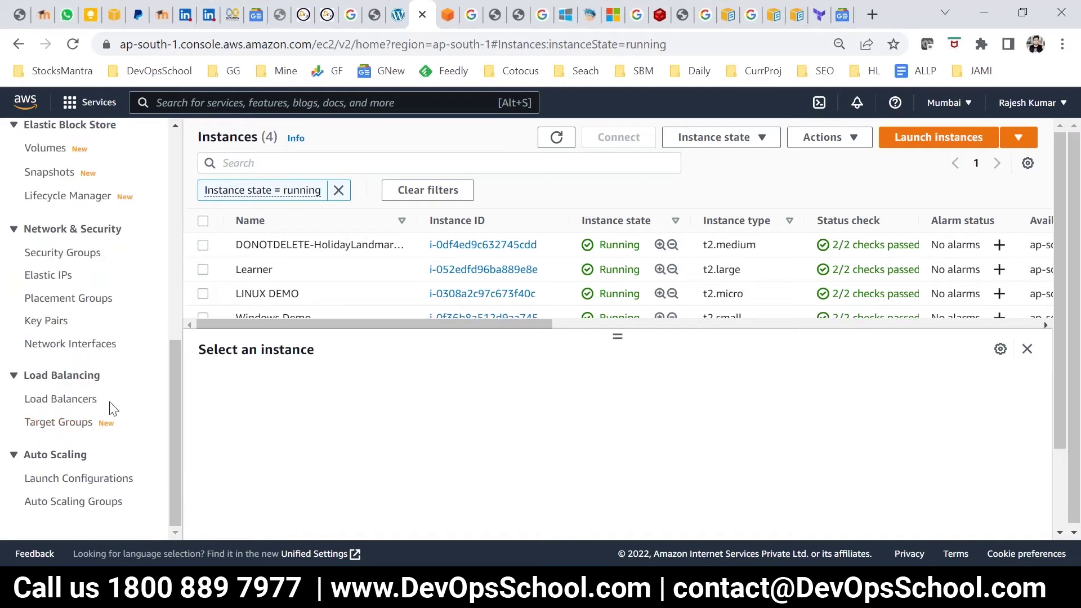
click(63, 399)
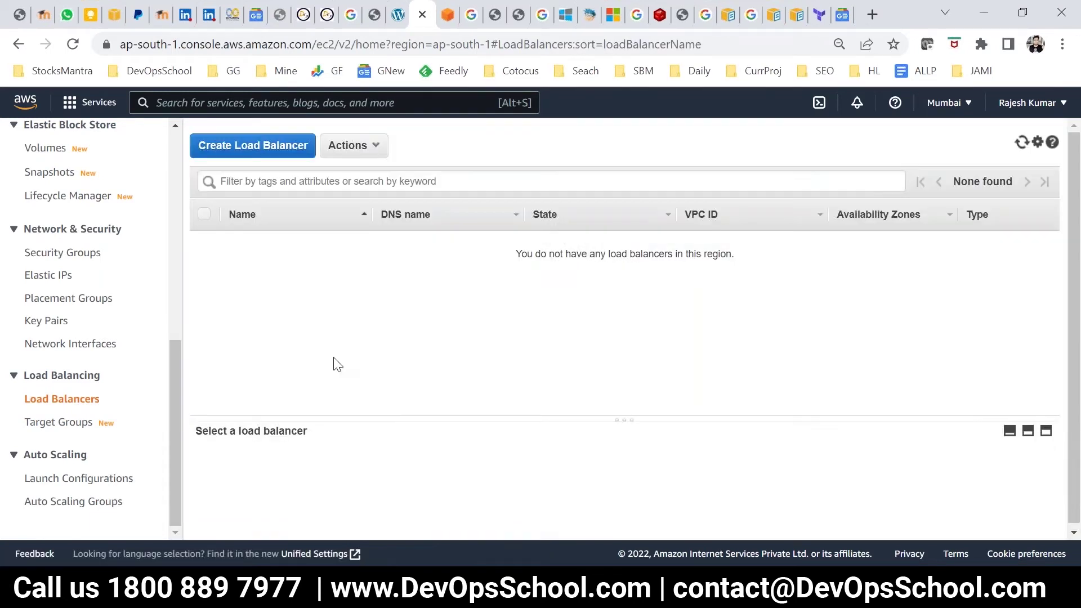
click(255, 147)
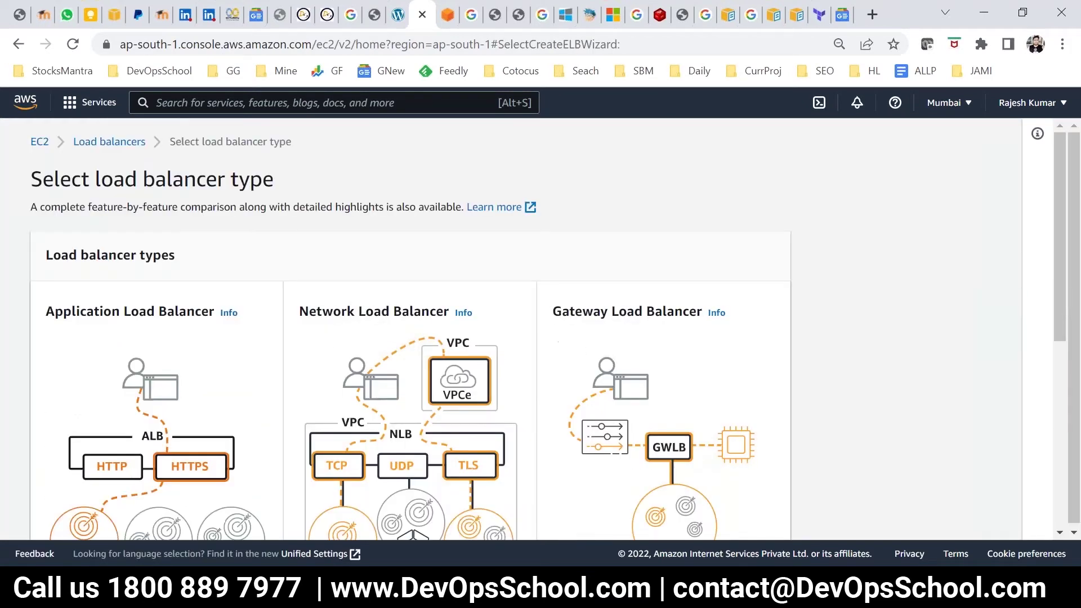
Compare the Application, Network and Gateway Load Balancer types, including their diagrams and descriptions.
scroll(434, 390, down, 6)
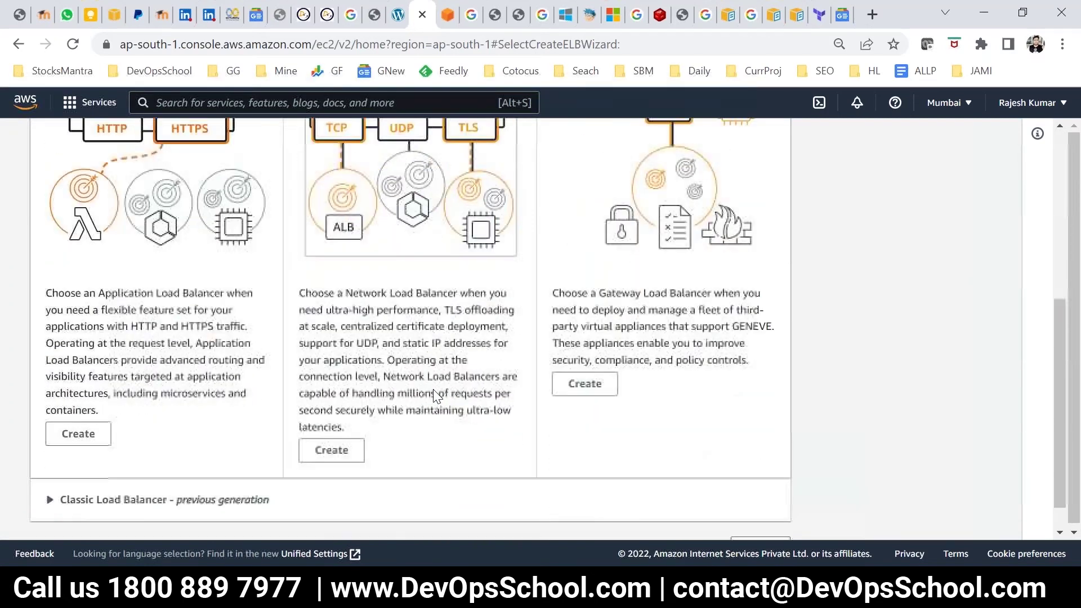
scroll(433, 390, up, 4)
drag(76, 226, 112, 227)
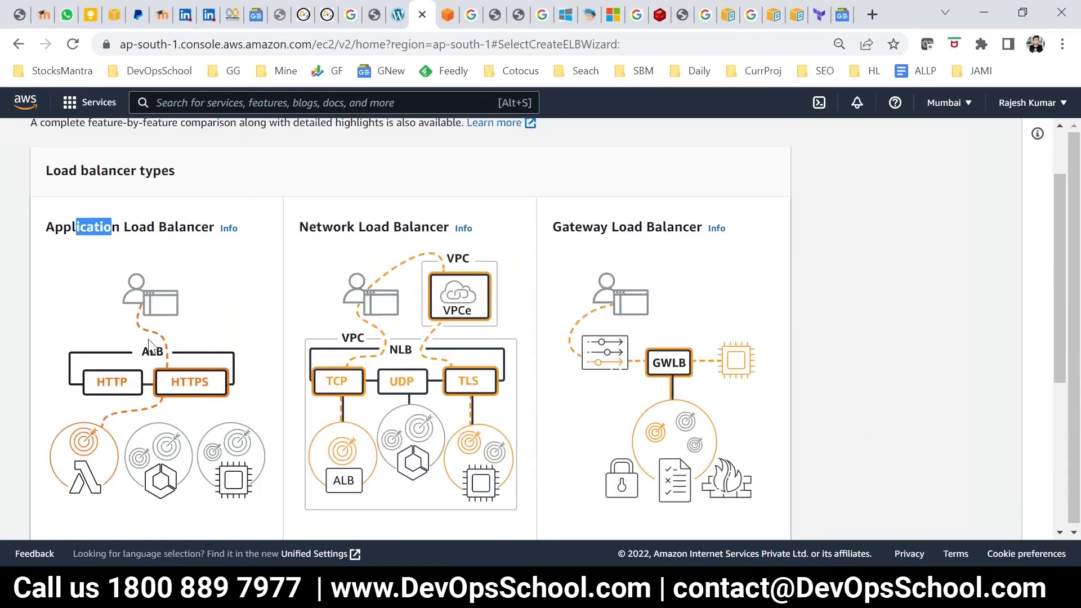
drag(309, 227, 374, 227)
scroll(591, 349, down, 2)
drag(600, 138, 654, 137)
scroll(489, 364, down, 3)
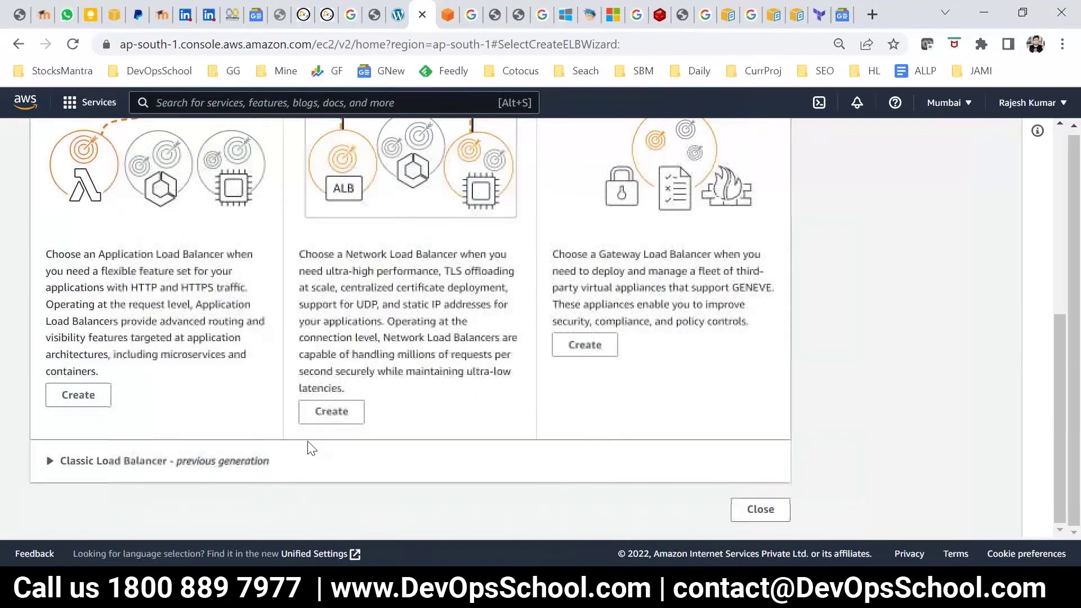
Expand the previous-generation Classic Load Balancer section and compare it with the other load balancer types.
click(214, 463)
scroll(324, 457, down, 5)
drag(79, 242, 135, 248)
scroll(213, 299, up, 3)
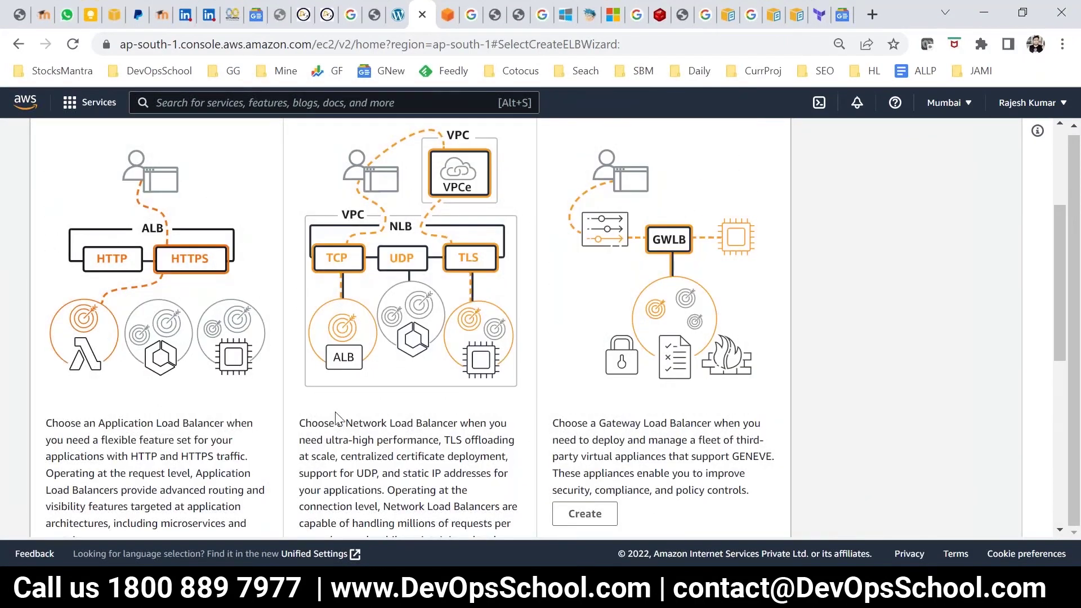
scroll(394, 394, up, 2)
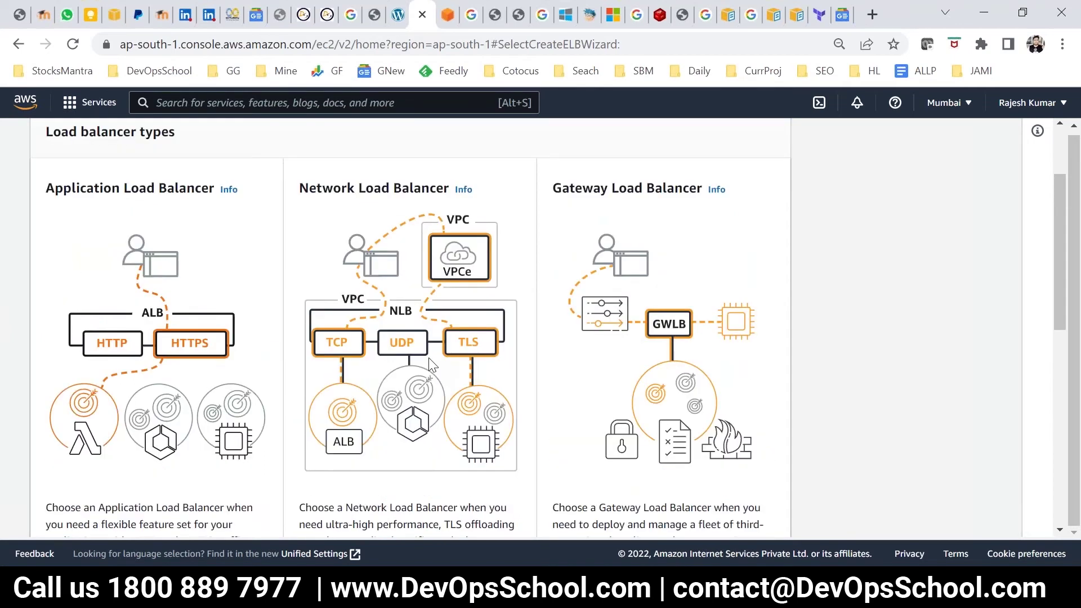
scroll(431, 365, down, 6)
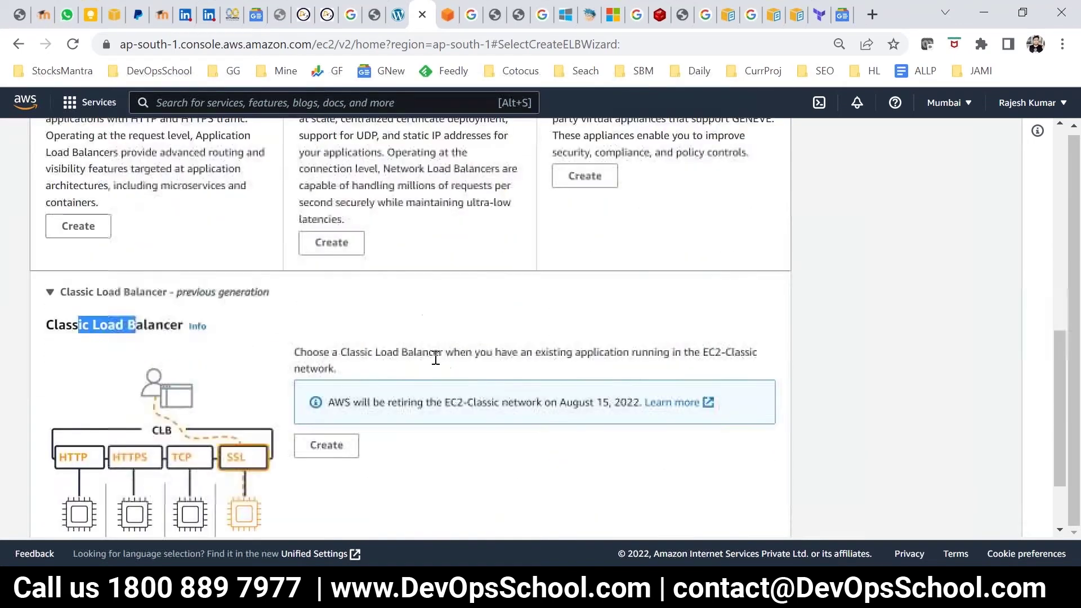
scroll(436, 358, up, 5)
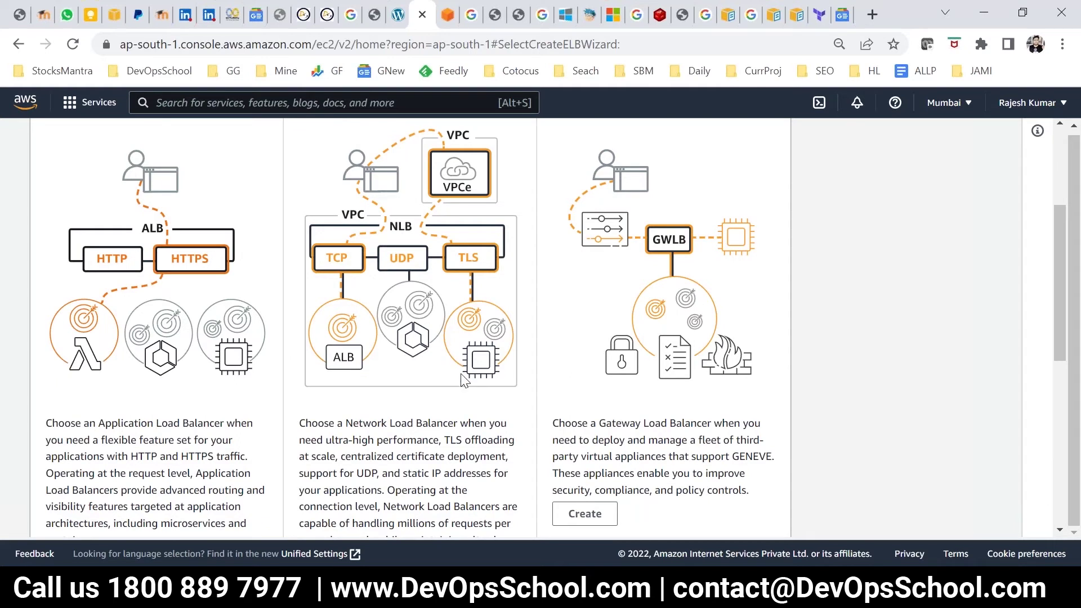
Examine the Classic Load Balancer's EC2-Classic retirement notice and protocol diagram alongside the newer load balancer types.
key(ctrl+plus)
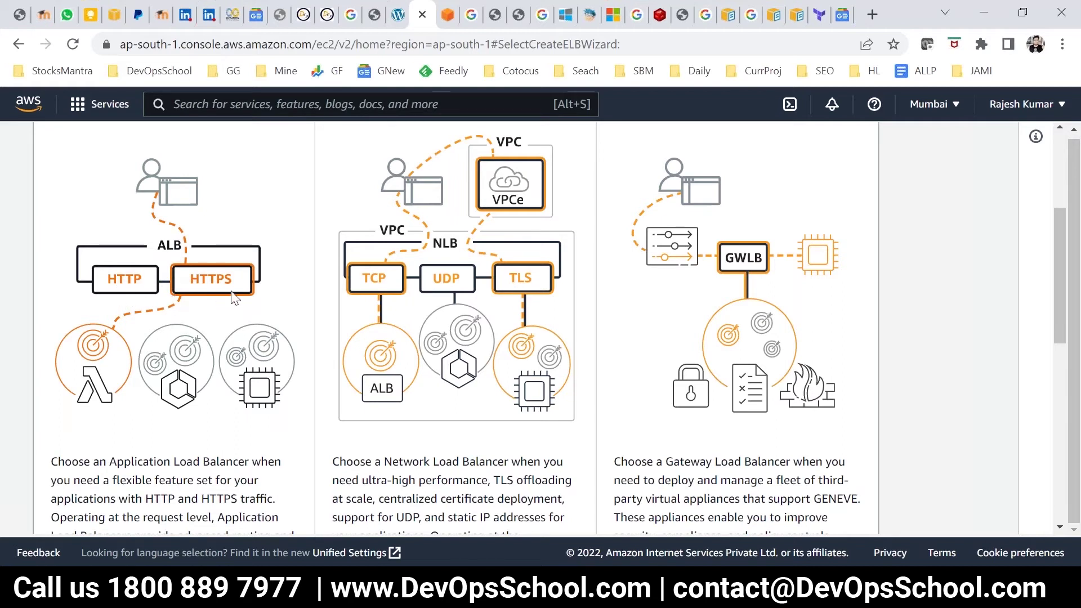
scroll(379, 311, up, 3)
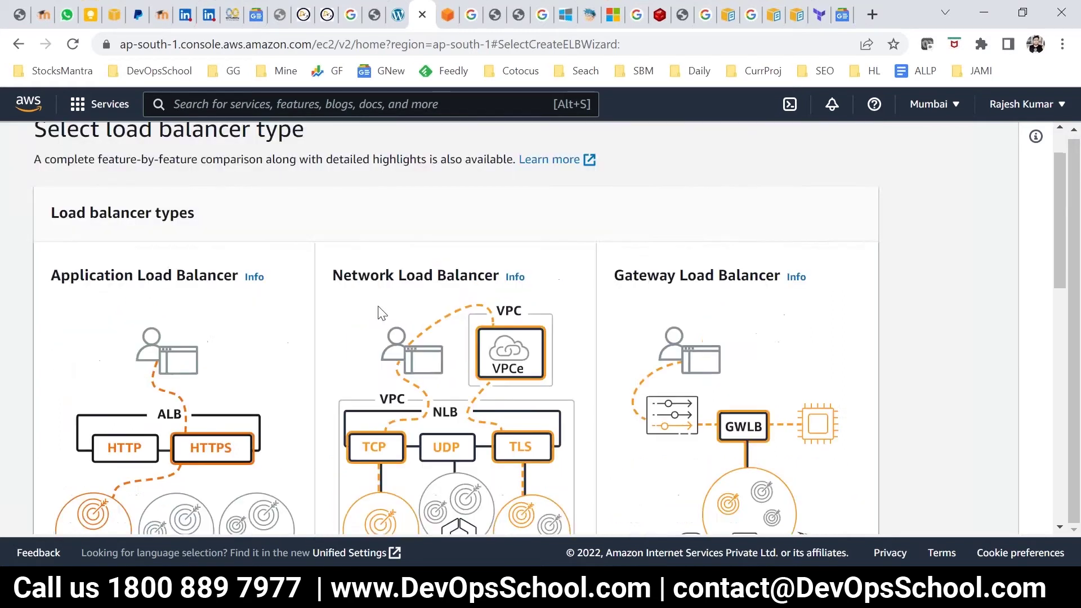
scroll(386, 338, down, 2)
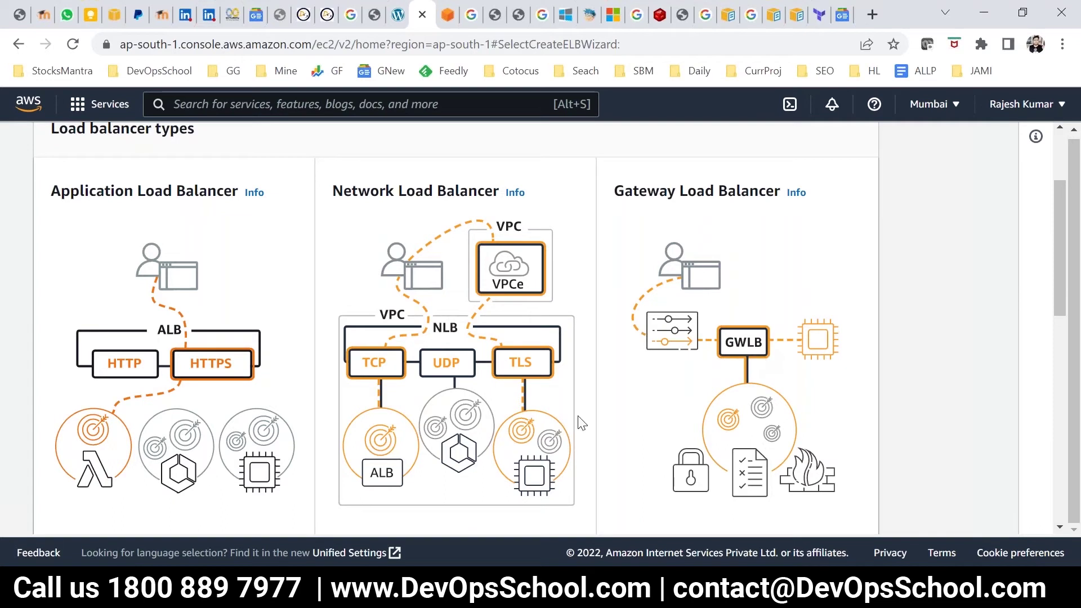
scroll(580, 417, down, 6)
drag(87, 390, 150, 391)
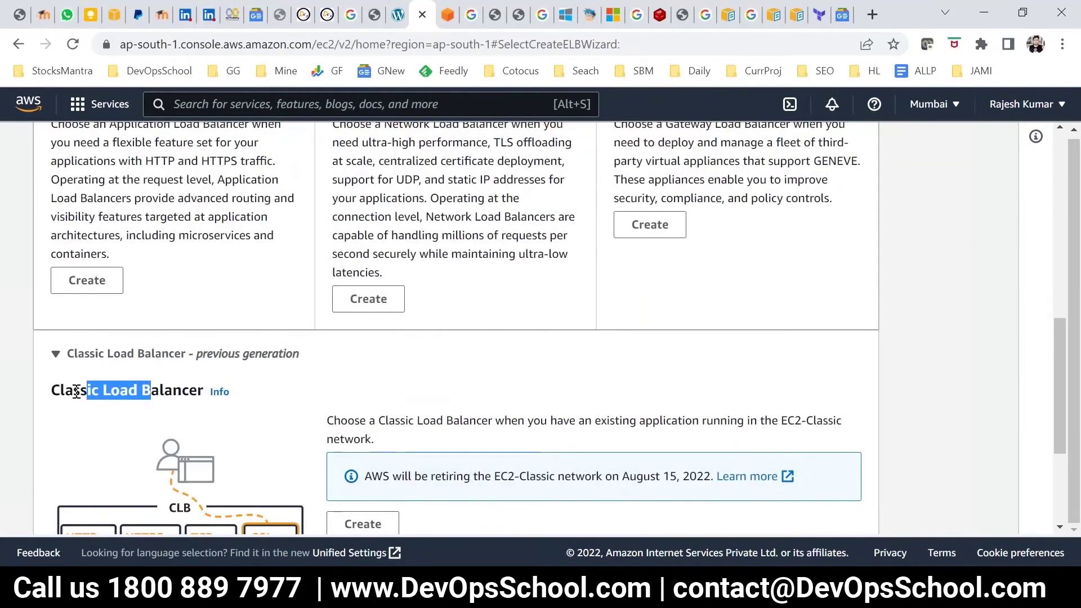
drag(442, 477, 679, 477)
double_click(697, 476)
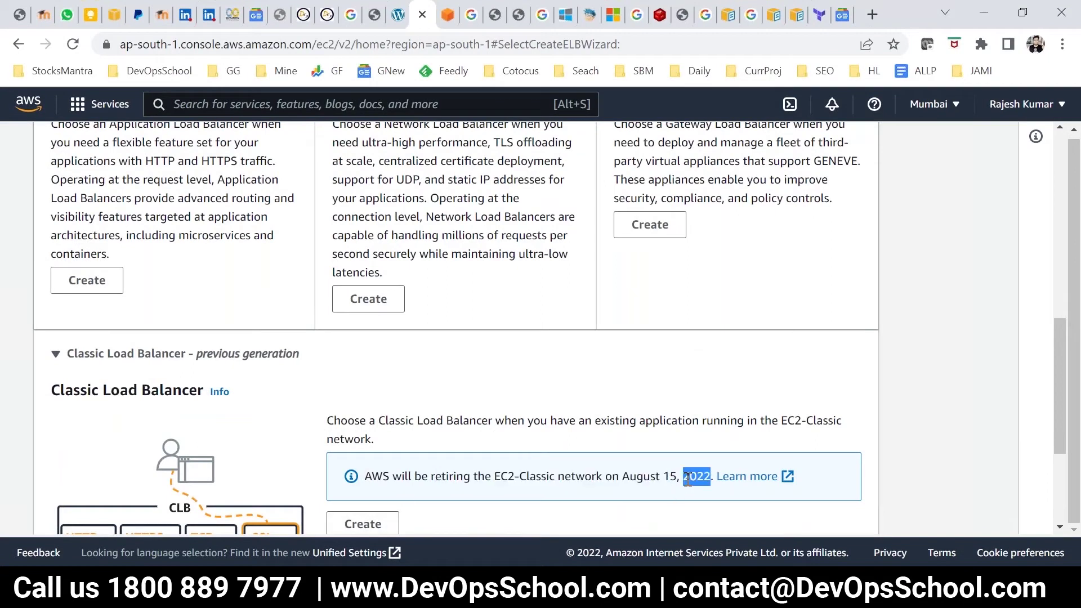
scroll(573, 437, down, 3)
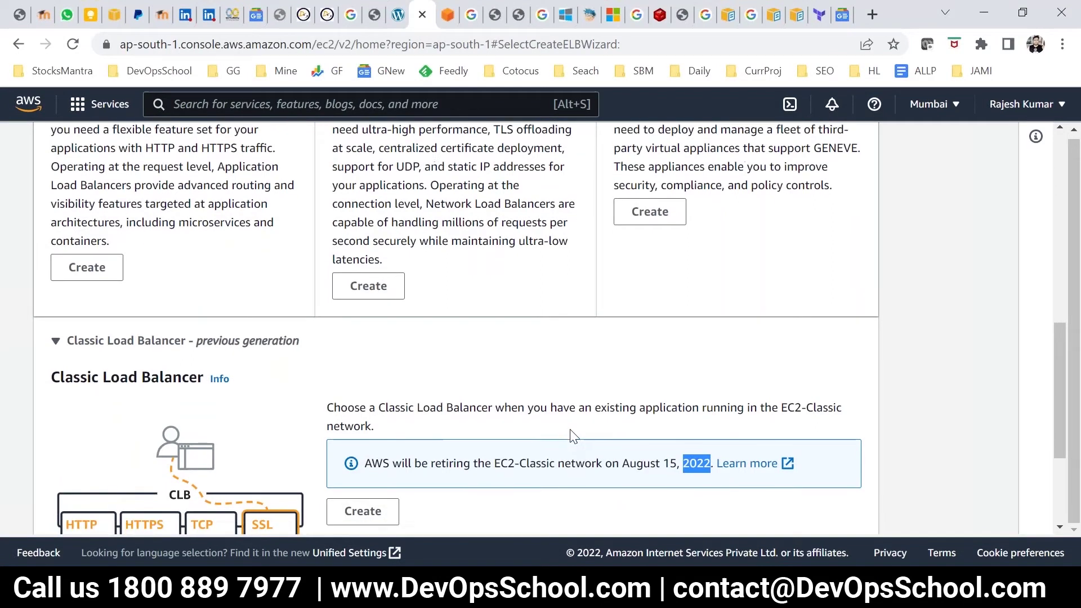
scroll(82, 447, up, 1)
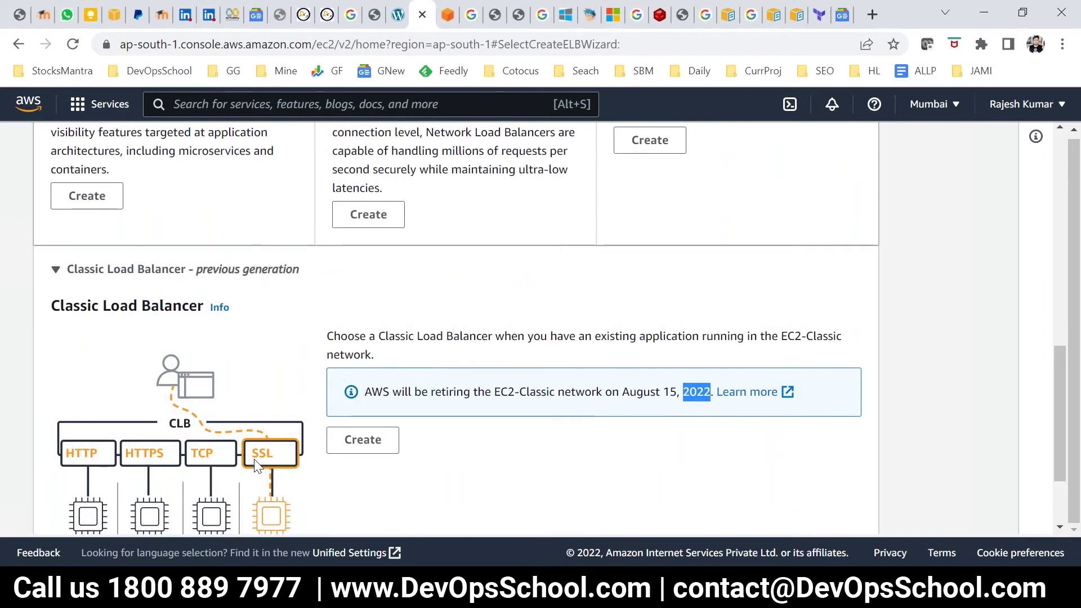
scroll(257, 465, up, 2)
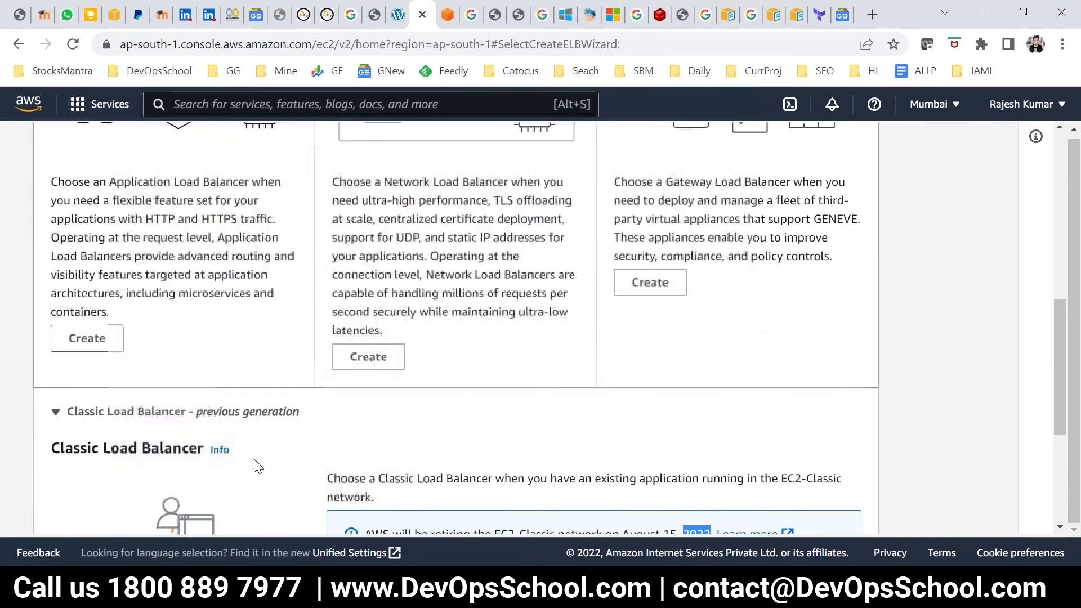
scroll(306, 363, down, 3)
Review the Application and Network Load Balancer descriptions, focusing on the Network Load Balancer's use case and its TCP, UDP and TLS diagram.
scroll(306, 364, up, 5)
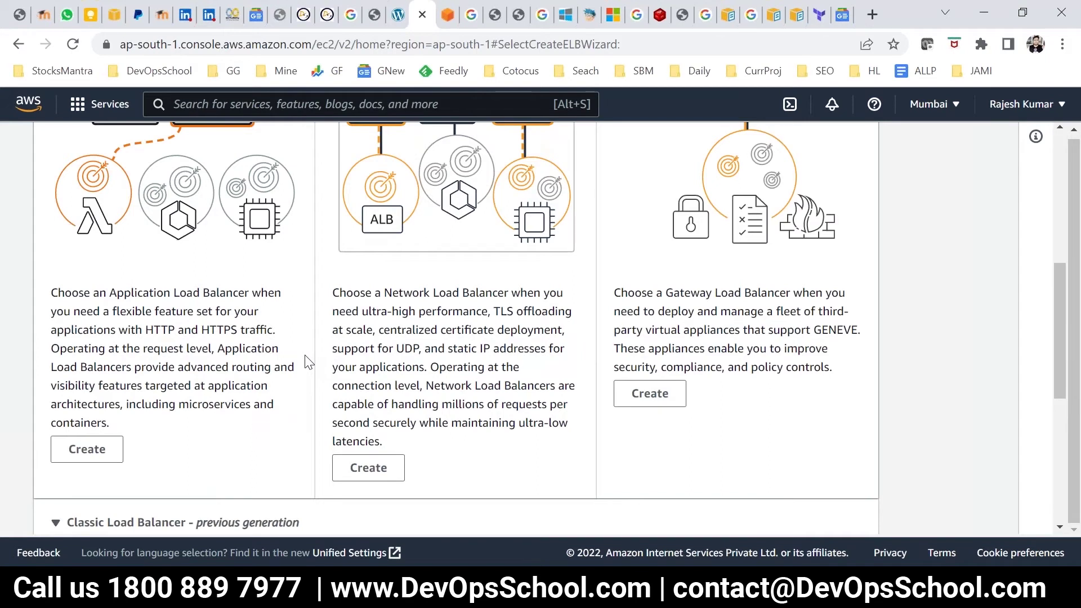
scroll(230, 341, up, 1)
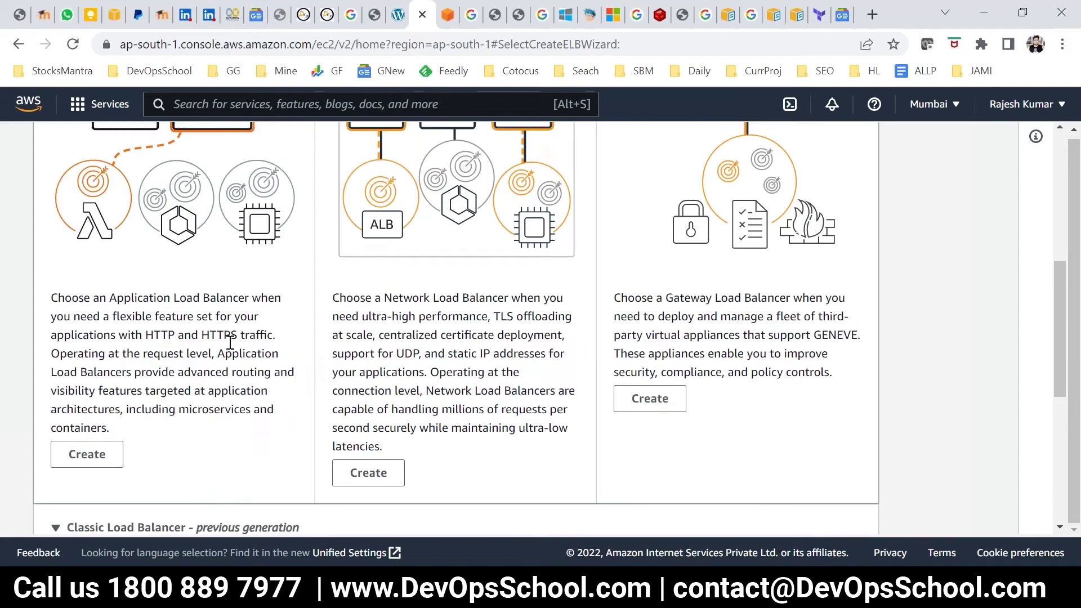
scroll(231, 342, up, 1)
scroll(230, 342, down, 1)
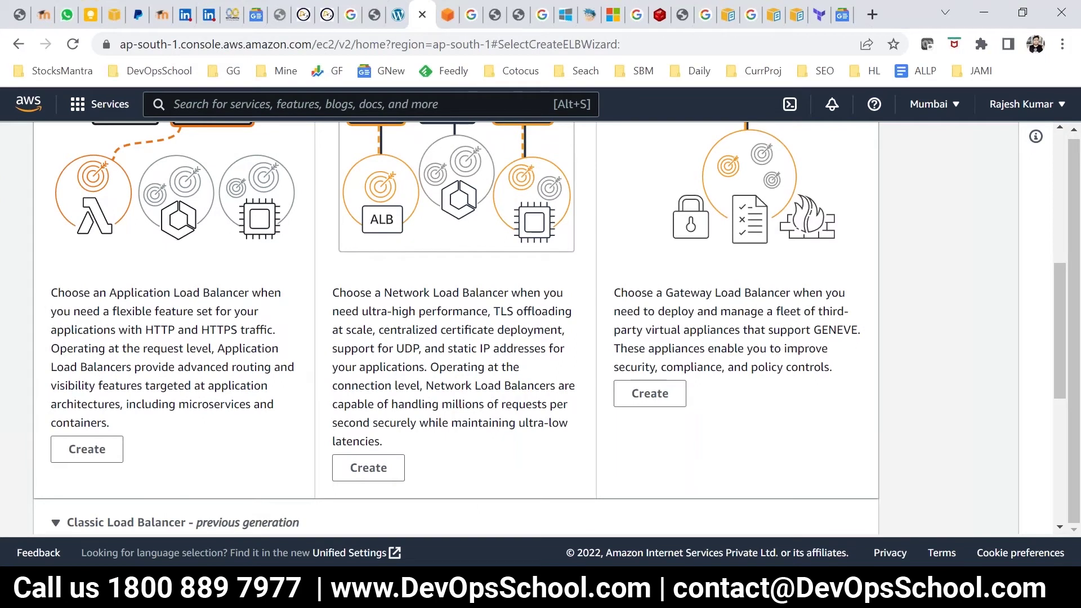
scroll(266, 420, up, 1)
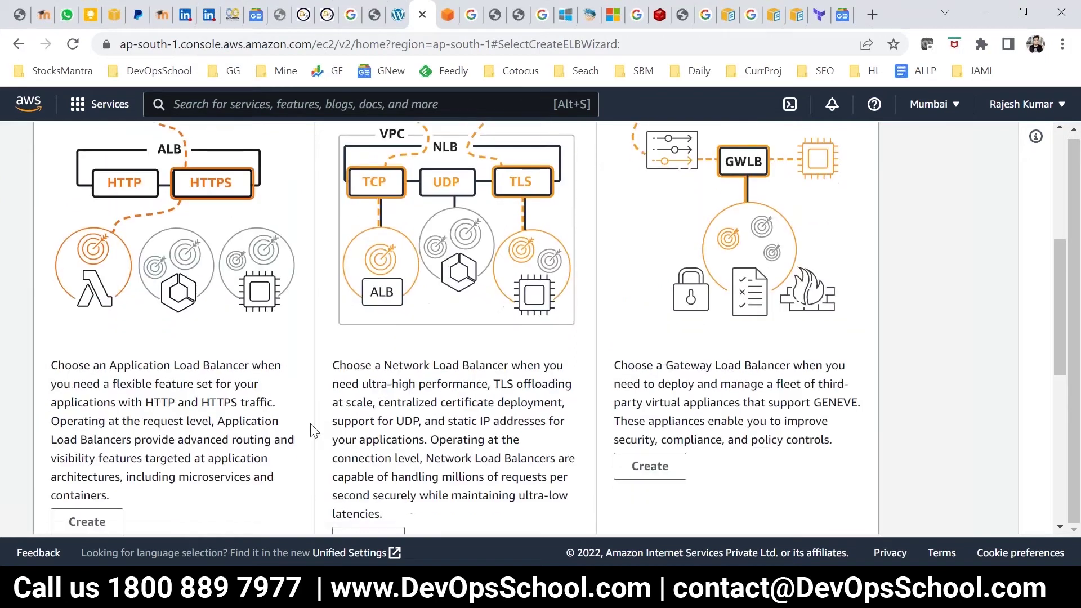
scroll(309, 429, down, 1)
drag(419, 292, 499, 423)
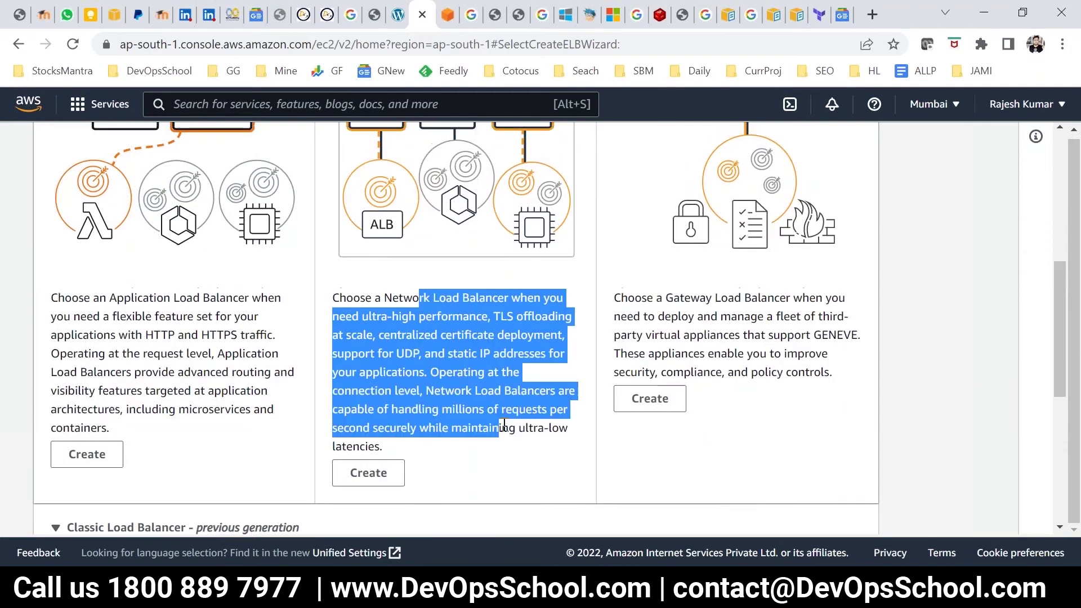
scroll(504, 422, up, 1)
scroll(504, 422, up, 5)
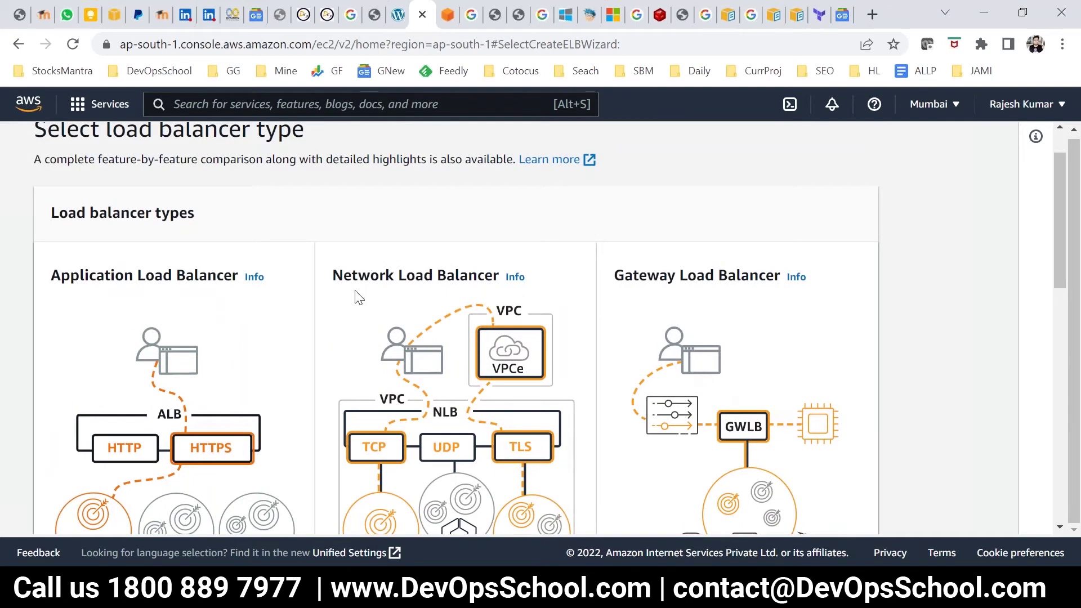
drag(332, 279, 417, 279)
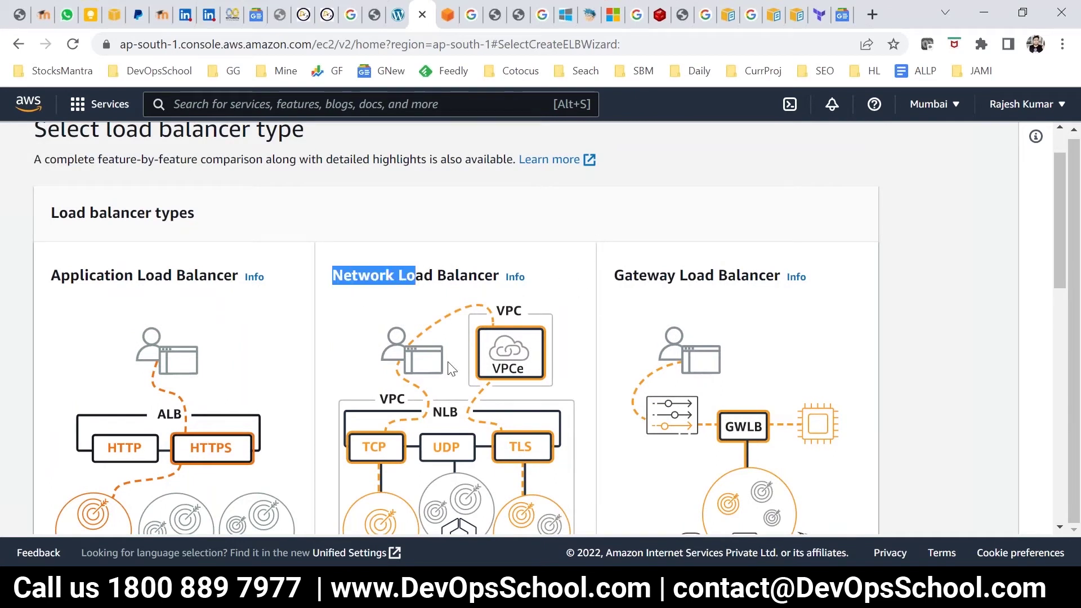
scroll(394, 394, down, 1)
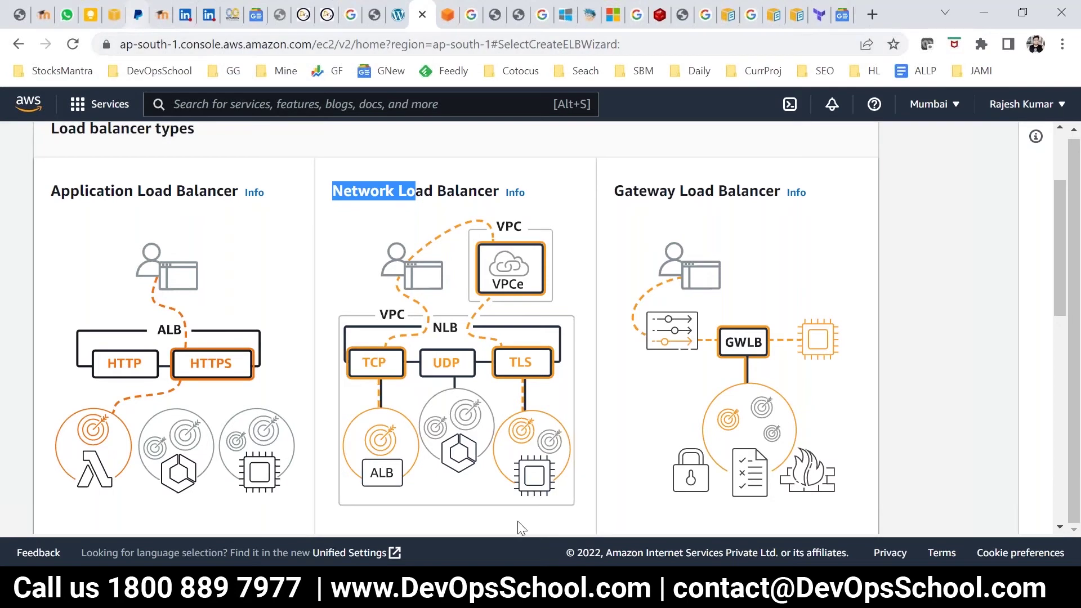
Switch to the AWS.txt notes in Notepad and review the lines listing the Linux and Windows availability zones.
click(923, 597)
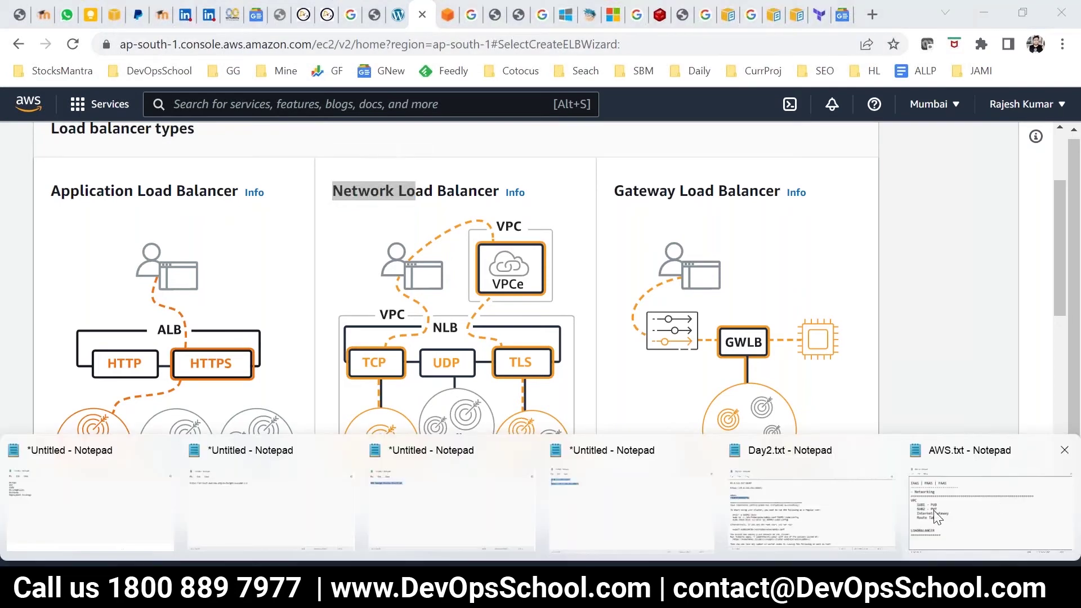
click(910, 510)
scroll(485, 454, up, 8)
scroll(485, 454, up, 4)
drag(258, 360, 12, 360)
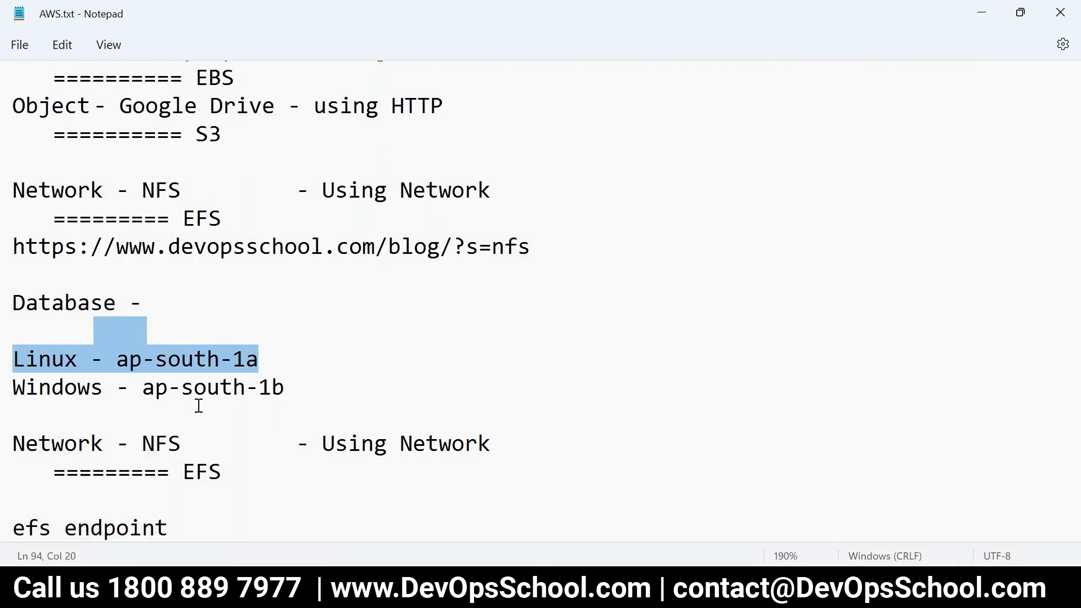
drag(297, 388, 10, 377)
drag(272, 360, 12, 360)
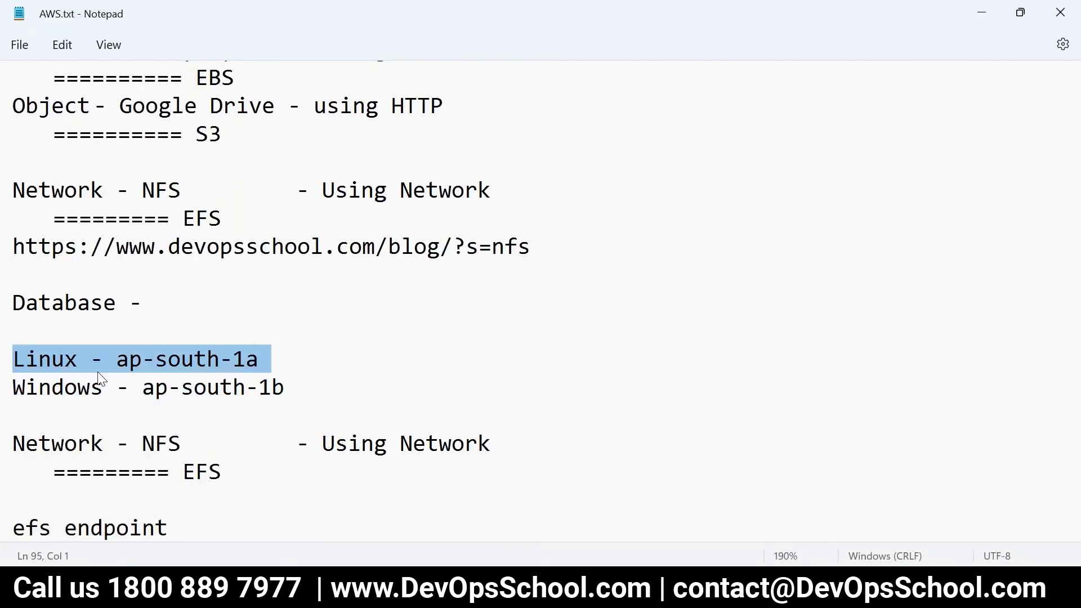
drag(271, 389, 10, 358)
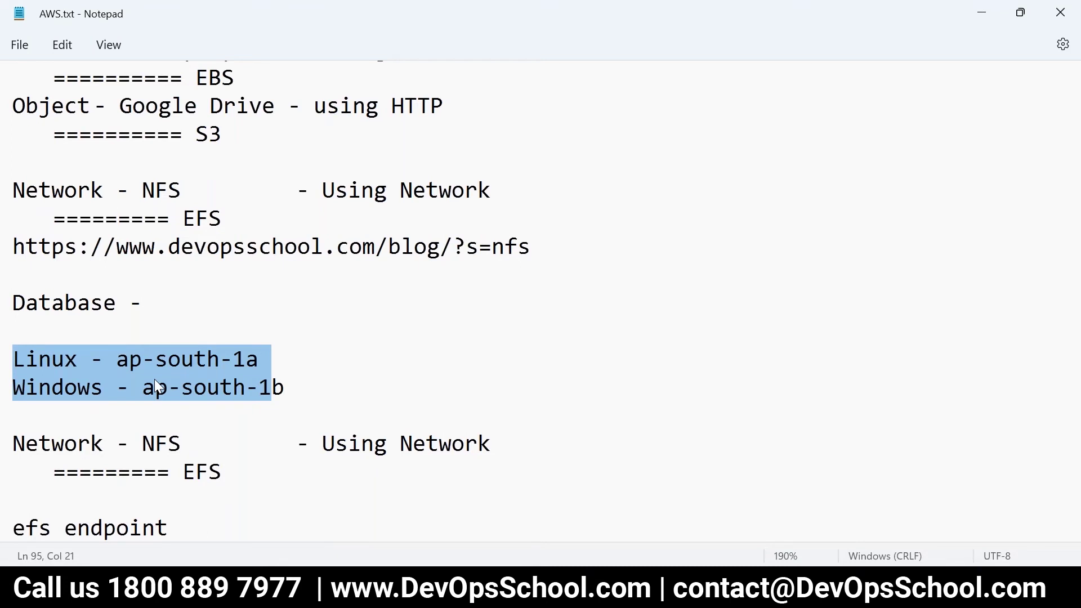
Return to the AWS console in Chrome and start creating a Network Load Balancer.
key(alt+Tab)
scroll(521, 488, down, 10)
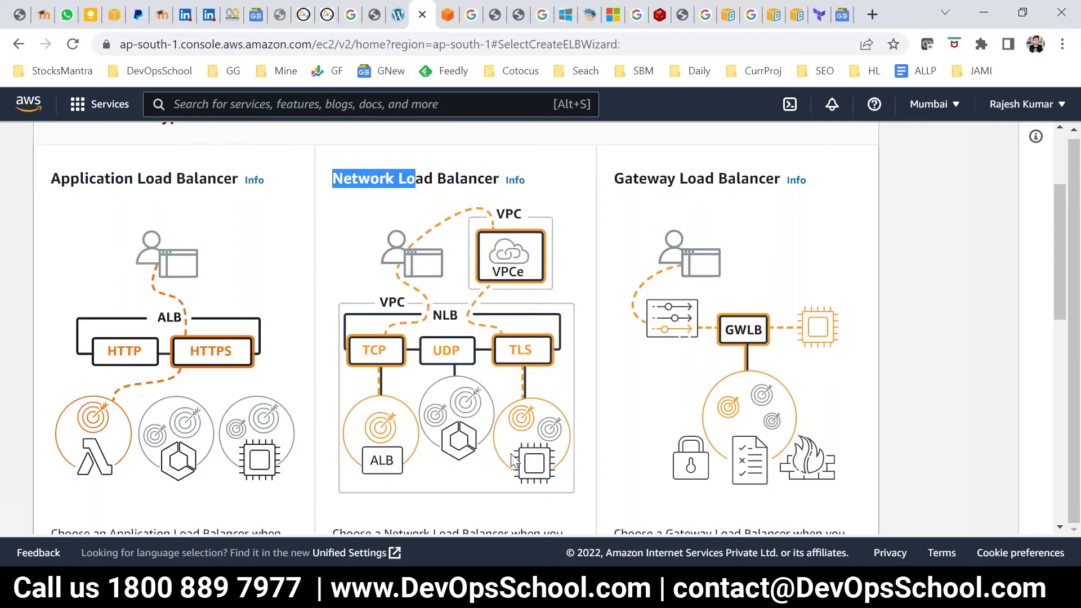
click(367, 220)
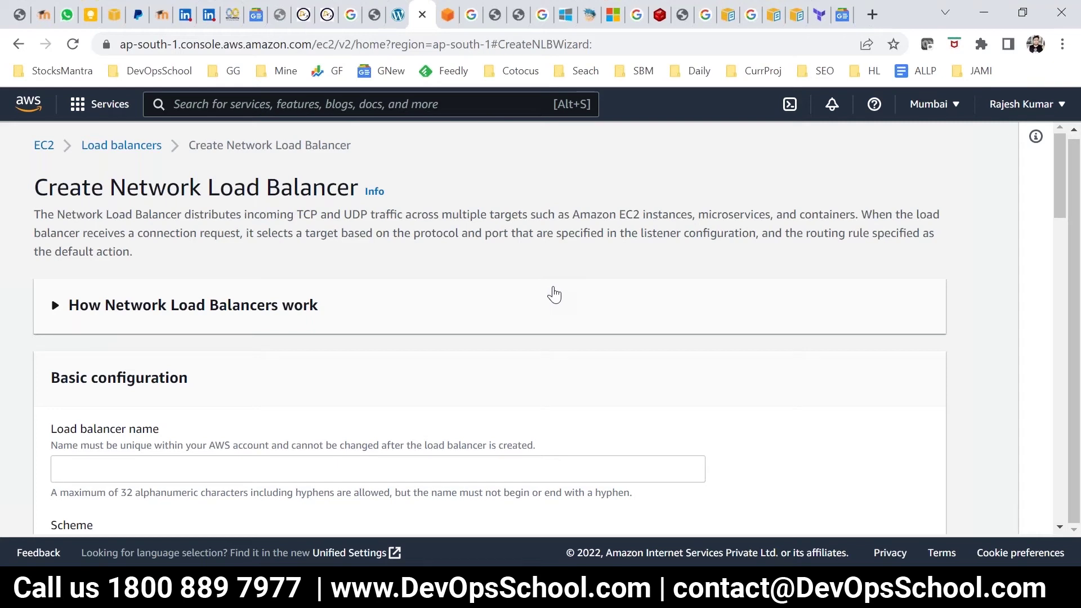
Name the Network Load Balancer demo.
scroll(507, 327, down, 1)
click(331, 393)
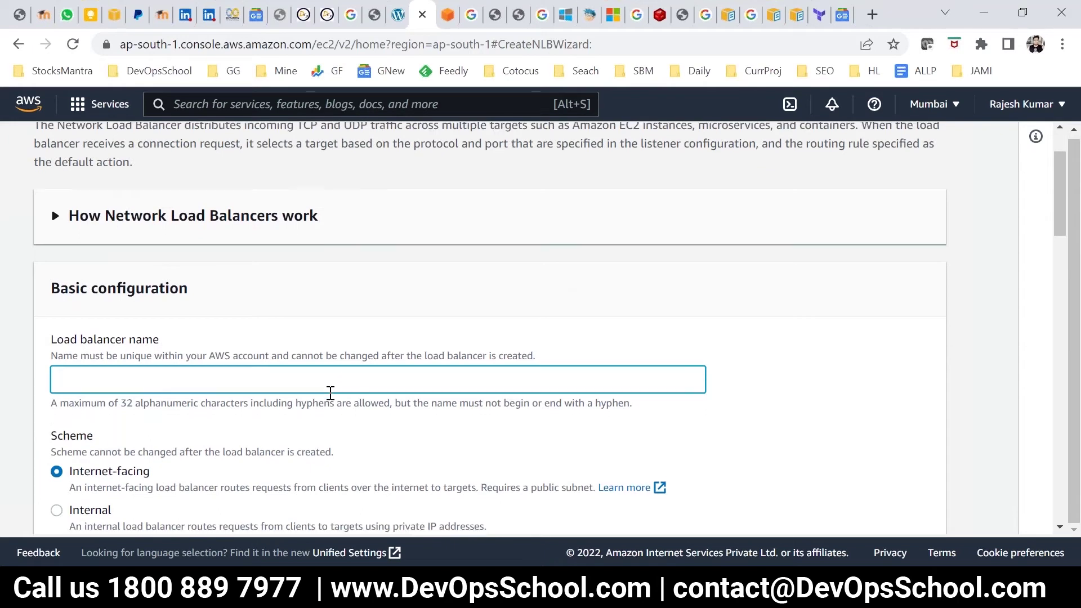
scroll(329, 393, down, 1)
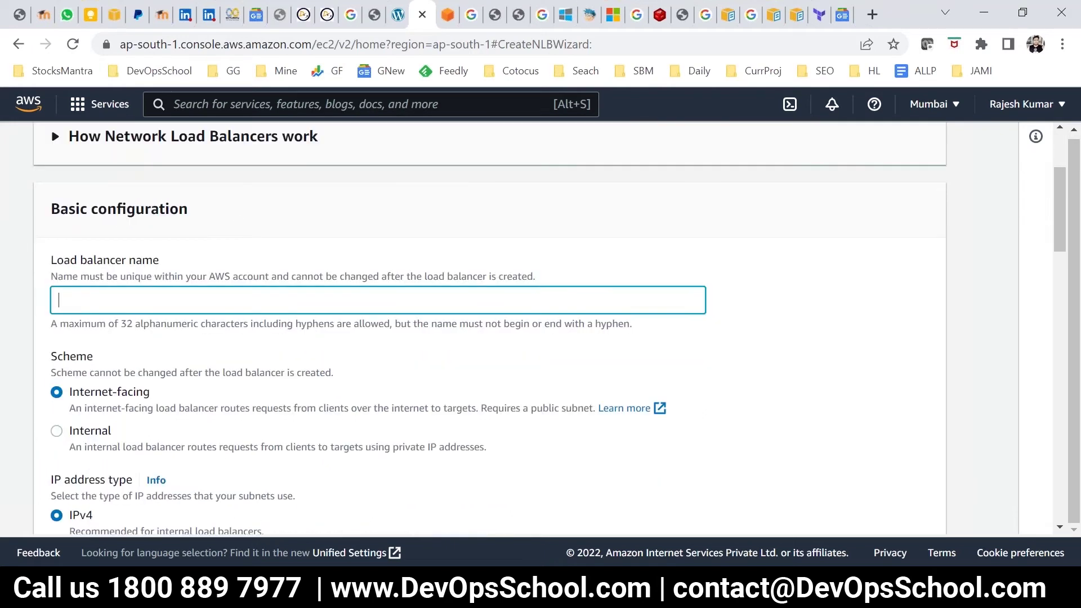
text(demo)
scroll(128, 426, down, 1)
Compare the Internet-facing and Internal schemes by trying Internal, and set the scheme back to Internet-facing.
drag(152, 307, 83, 307)
scroll(172, 377, up, 2)
scroll(157, 403, down, 2)
drag(151, 307, 83, 306)
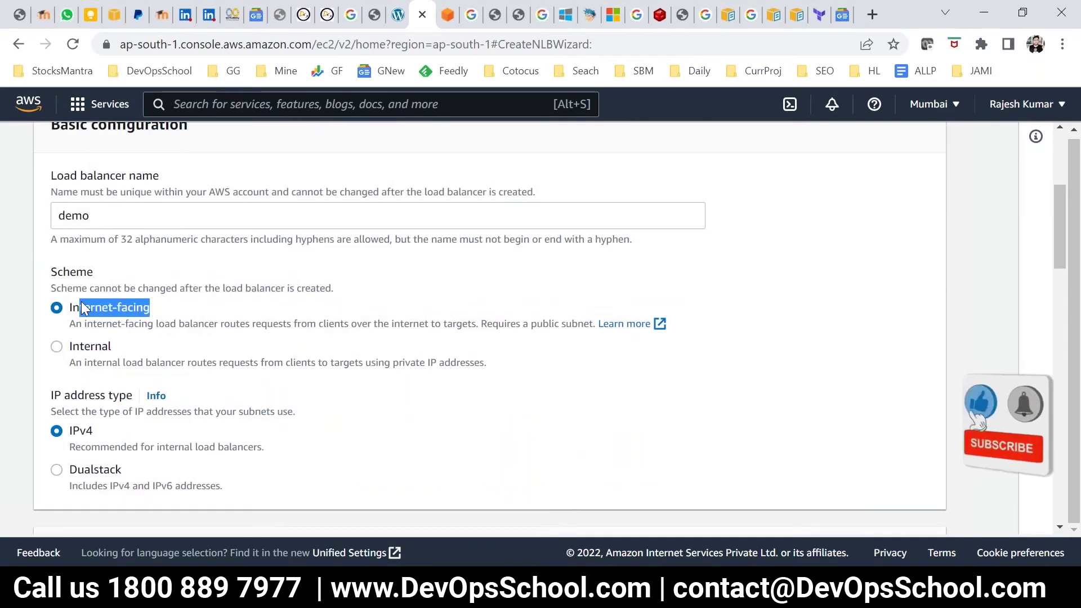
drag(112, 346, 86, 346)
click(120, 353)
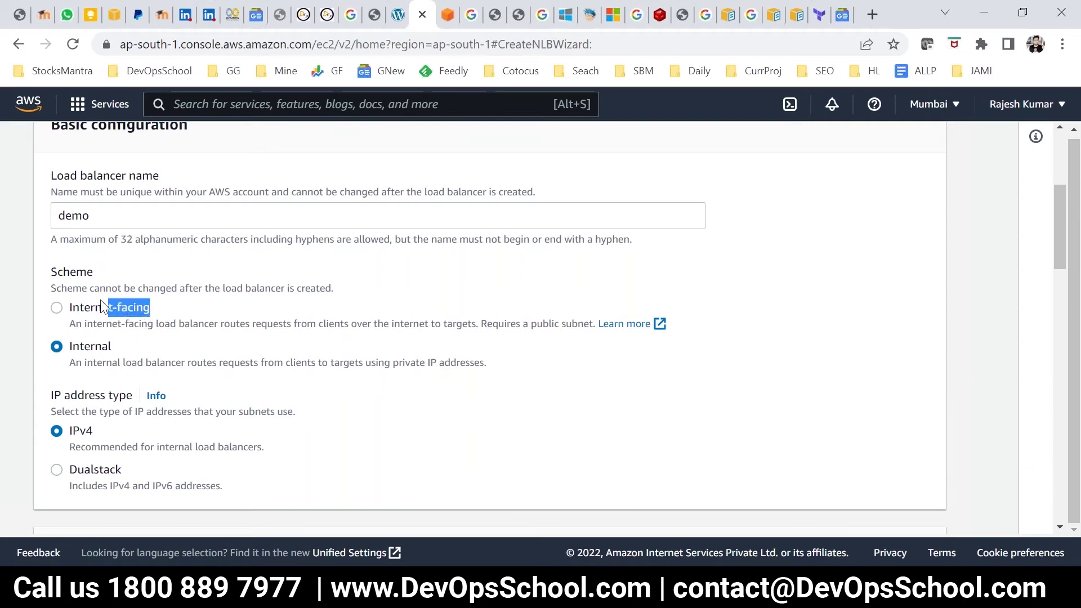
click(63, 308)
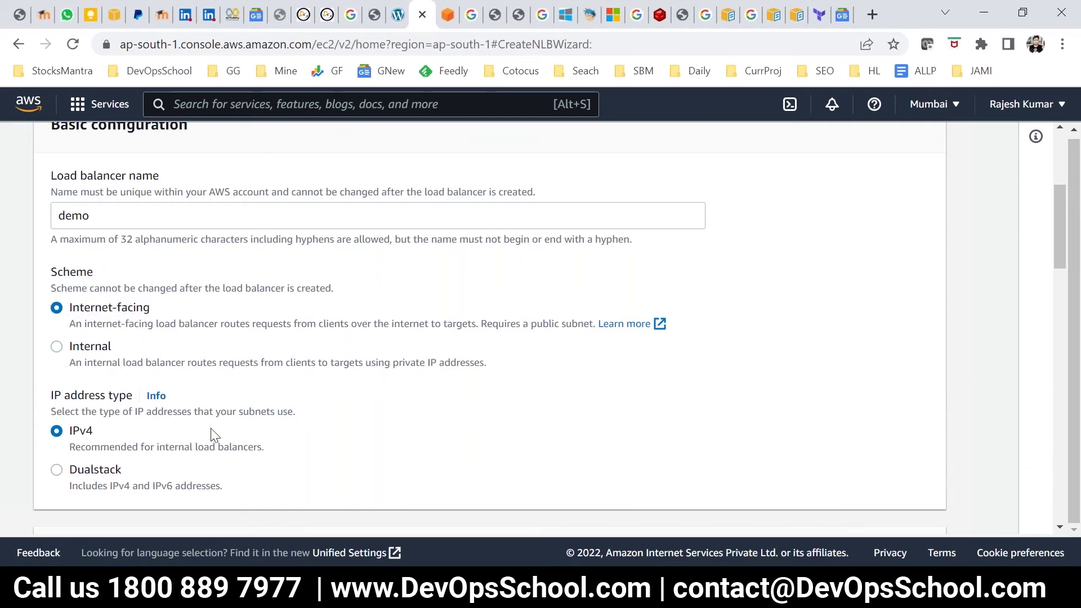
Choose the default VPC for the load balancer's network mapping.
scroll(144, 445, down, 2)
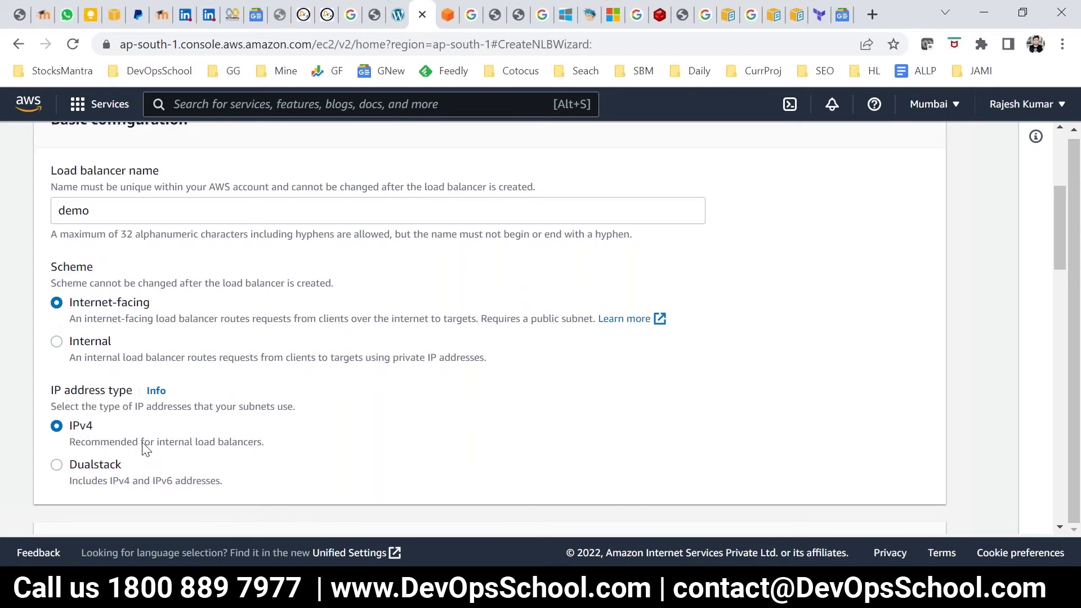
scroll(95, 403, down, 5)
click(149, 353)
click(185, 425)
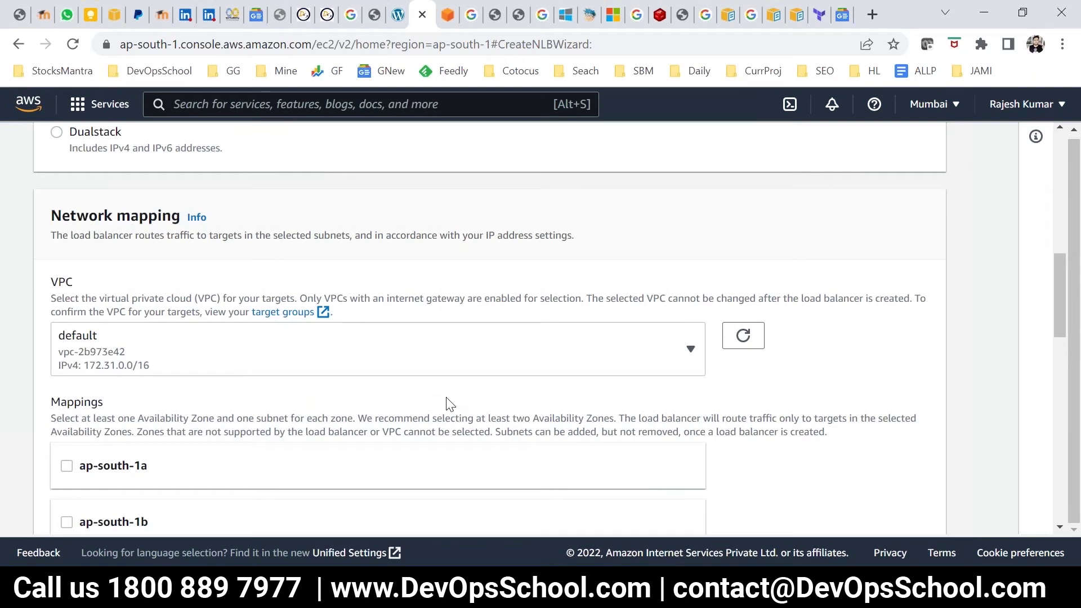
Map the load balancer to the ap-south-1a, ap-south-1b and ap-south-1c availability zones with their default subnets.
scroll(446, 397, down, 2)
click(66, 383)
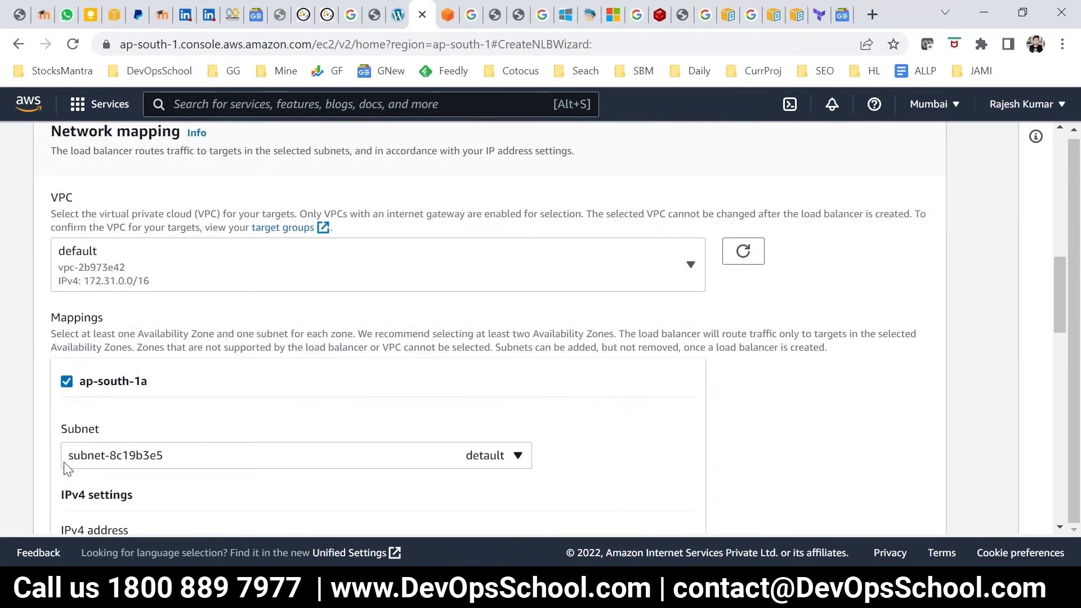
scroll(68, 470, down, 3)
click(67, 454)
scroll(70, 470, down, 5)
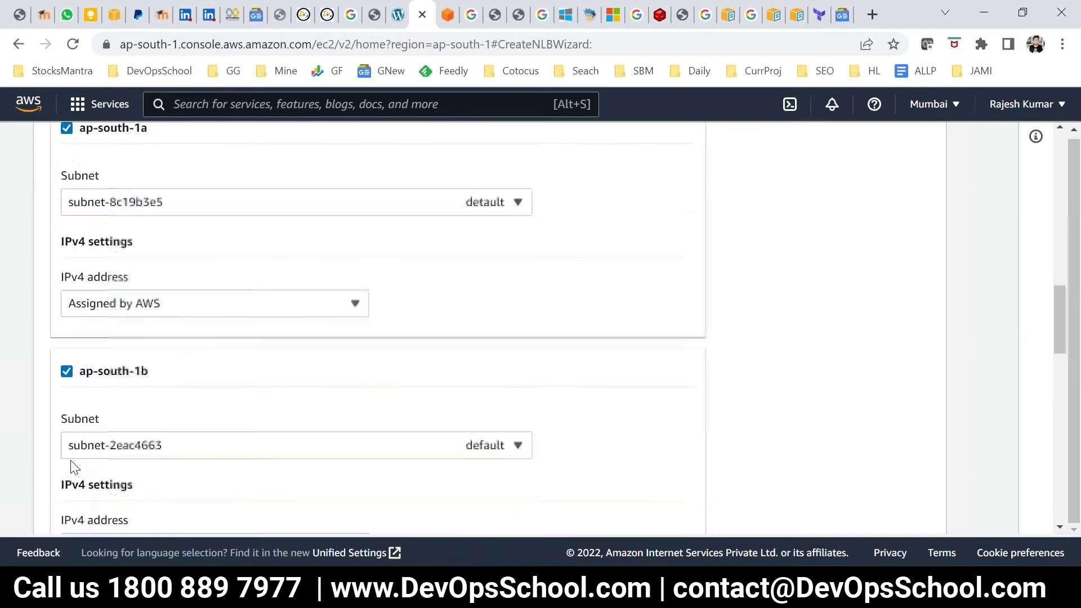
click(67, 445)
scroll(263, 445, down, 3)
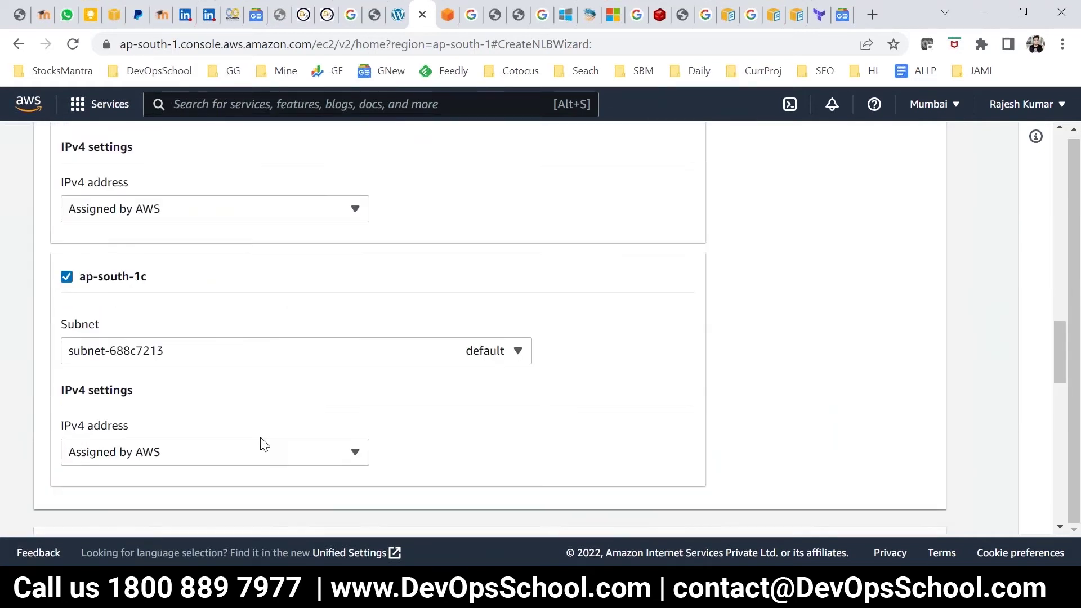
Inspect the TCP listener's port 80 setting and check the target groups available for its default forward action.
scroll(264, 445, down, 5)
click(201, 463)
double_click(201, 464)
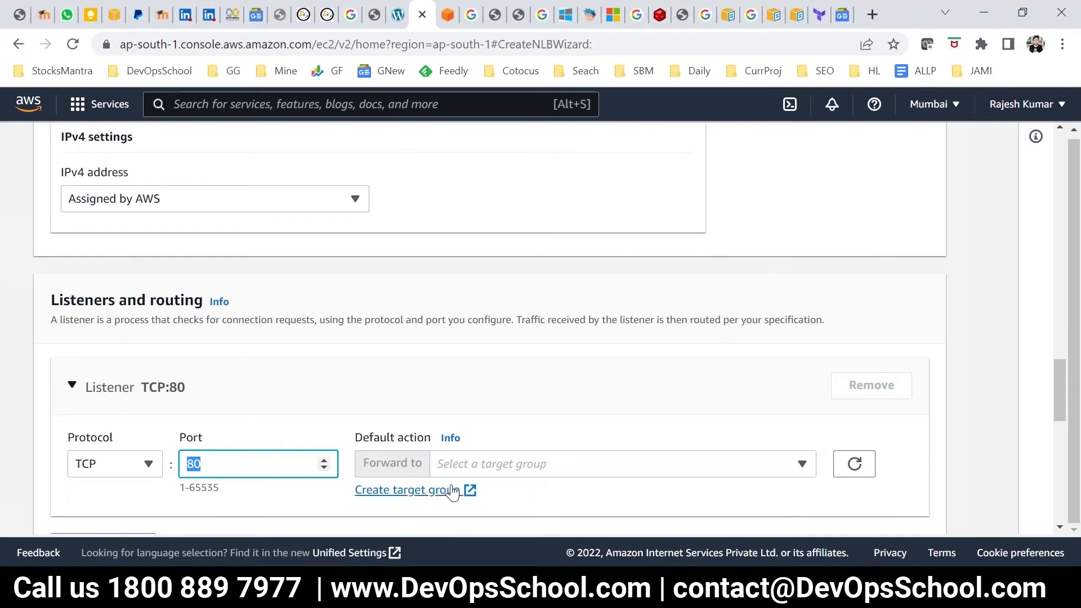
click(451, 463)
click(698, 463)
click(800, 470)
click(802, 467)
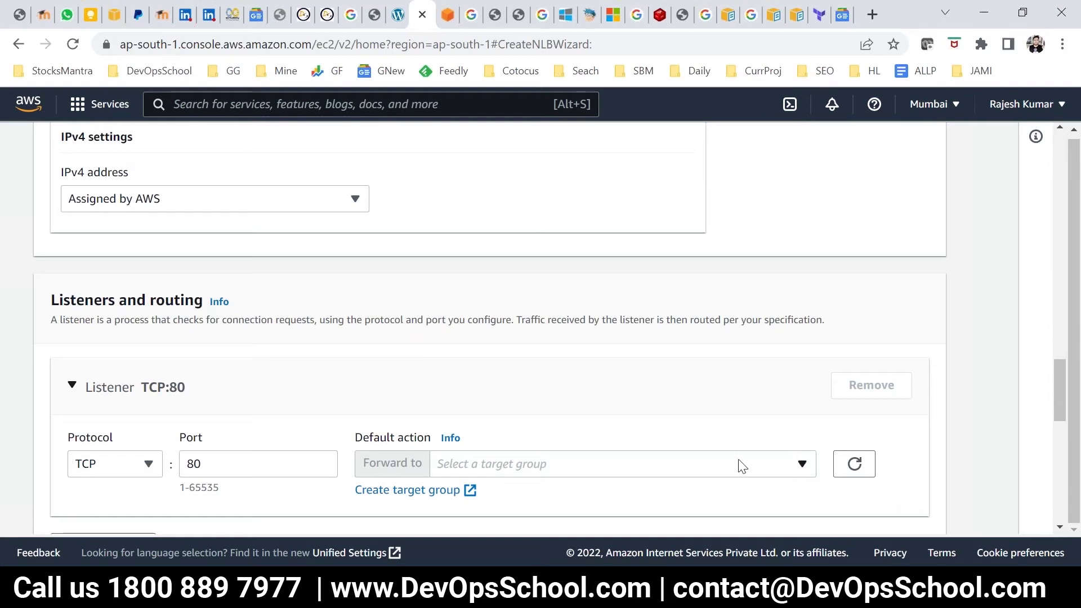
scroll(611, 437, down, 2)
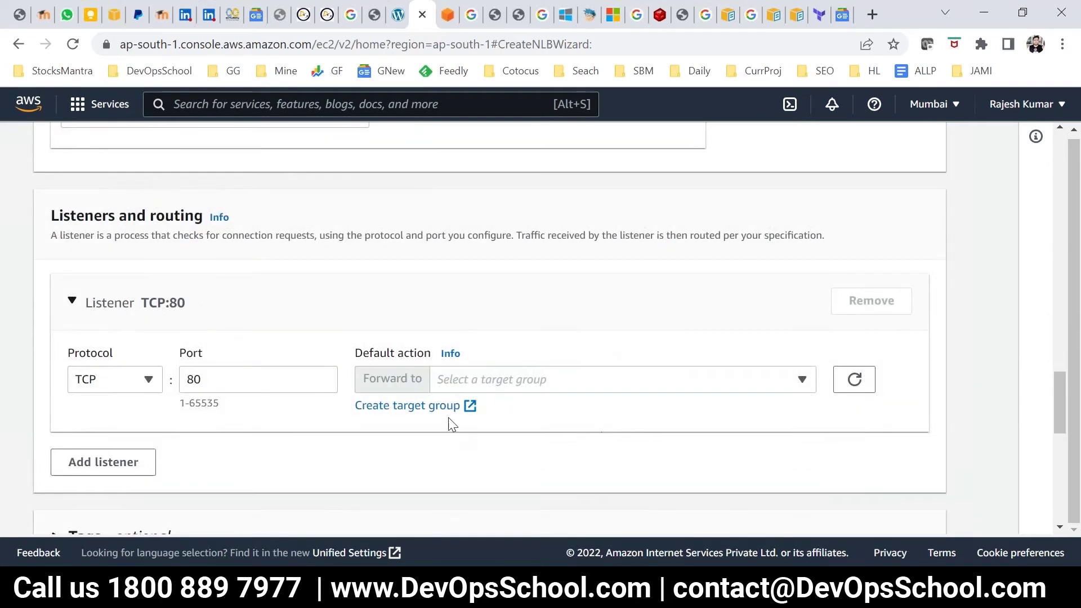
Recheck the TCP listener's port and forward target settings, and open the creation of a new target group for it.
drag(354, 406, 478, 437)
click(484, 438)
scroll(654, 453, down, 3)
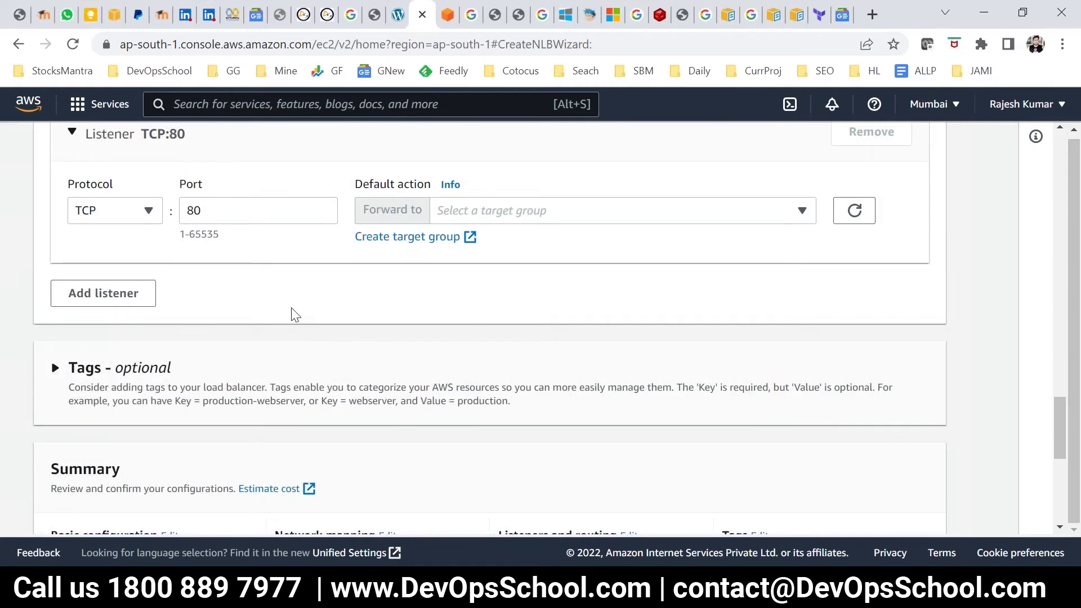
scroll(229, 282, up, 1)
key(shift+Tab)
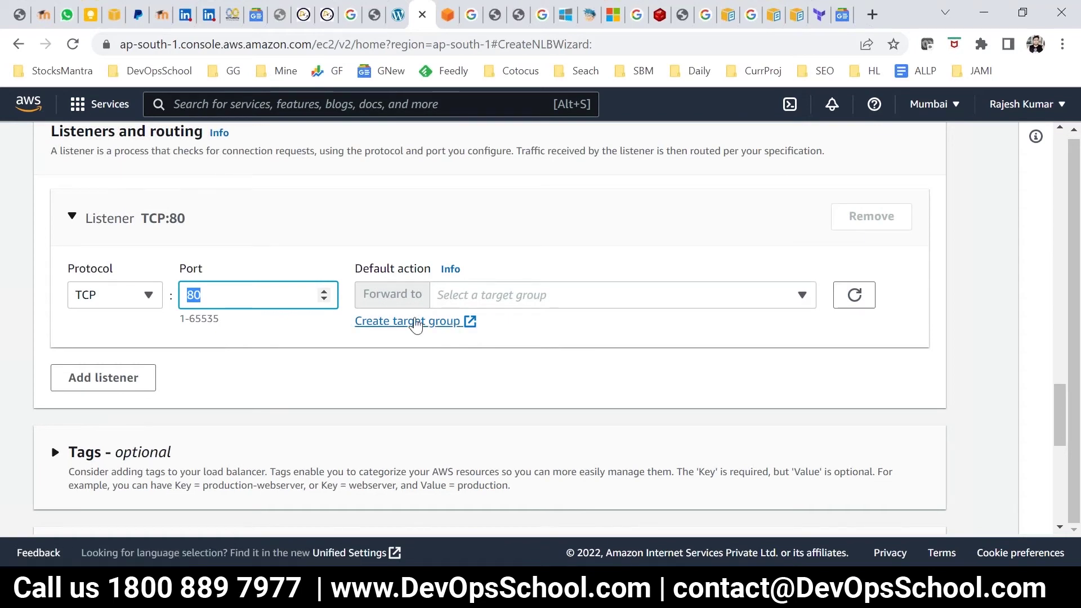
click(784, 300)
click(370, 357)
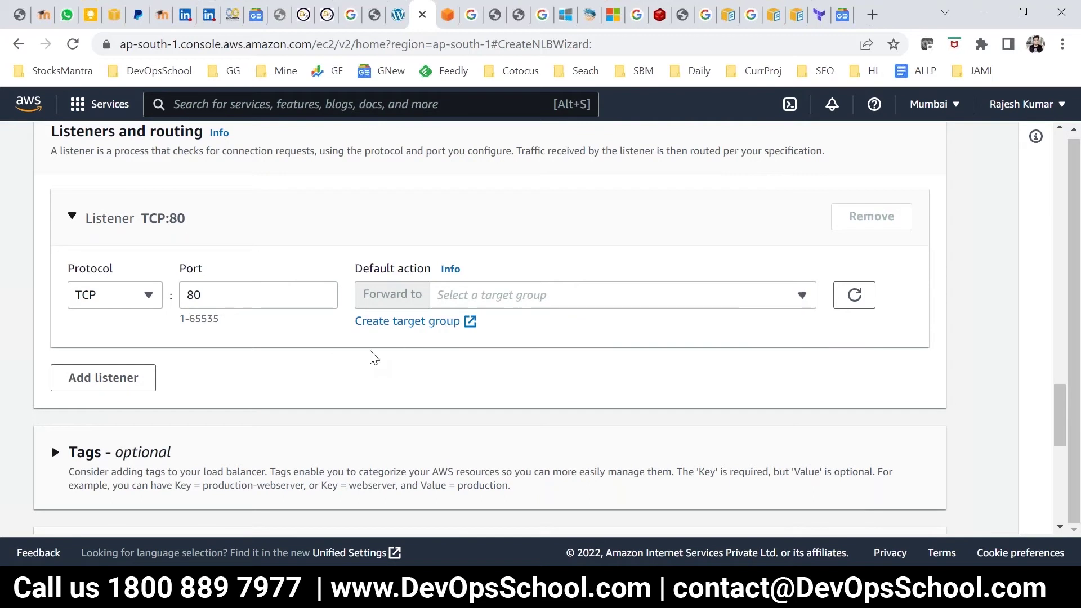
click(415, 321)
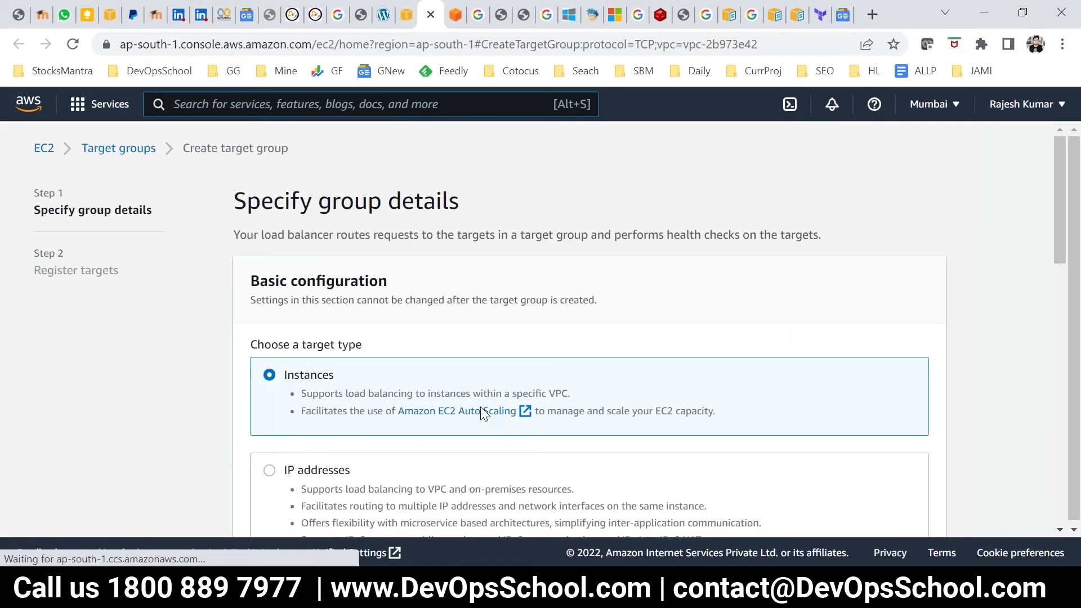
Name the instance-type target group demotg and check its TCP port 80 and default VPC settings.
scroll(468, 408, down, 3)
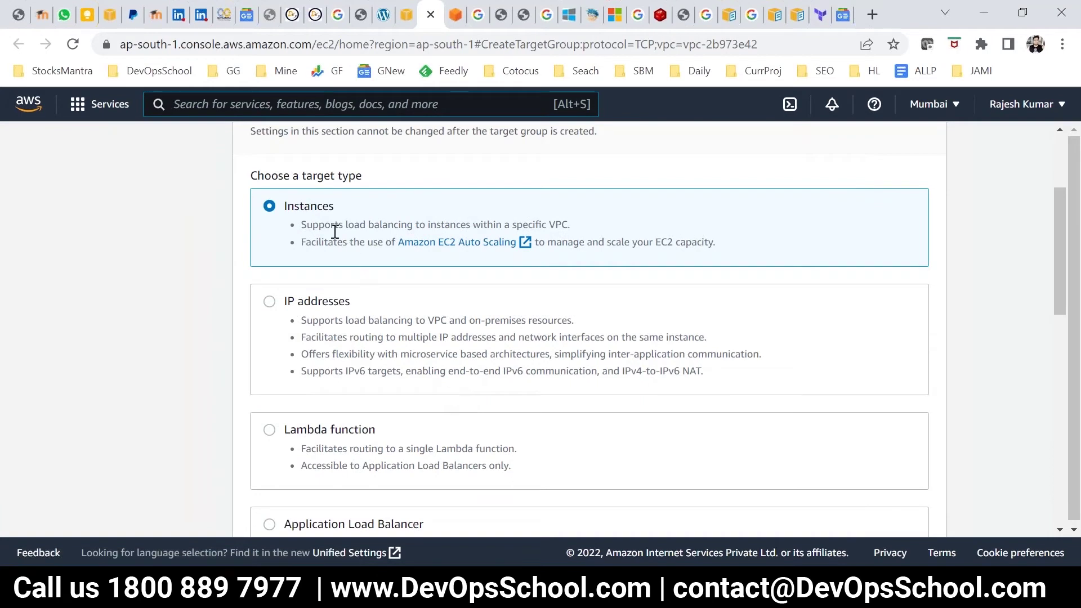
scroll(330, 307, down, 6)
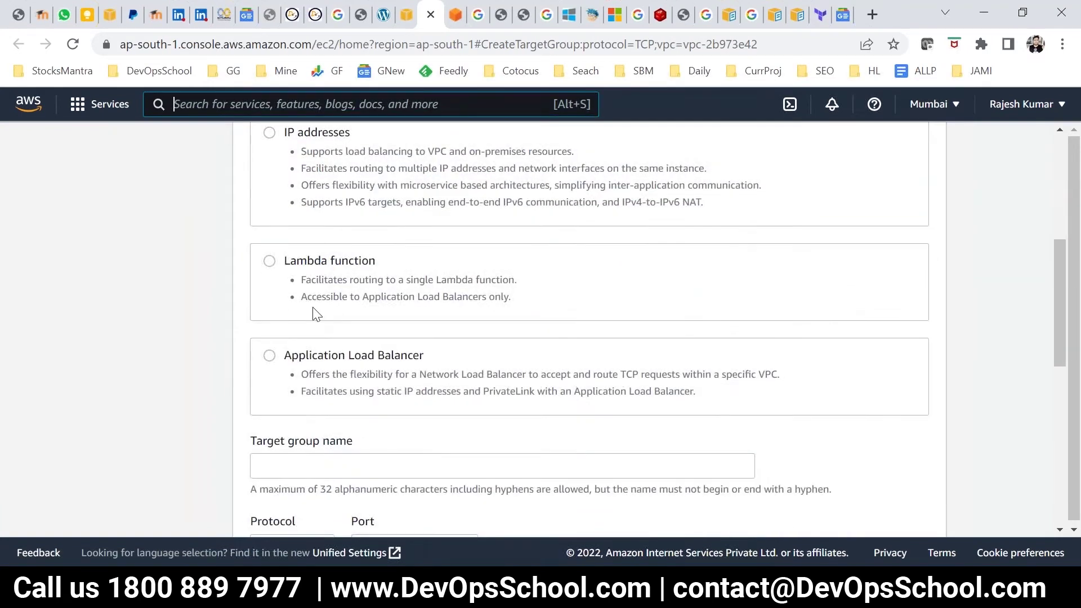
click(302, 295)
text(demotg)
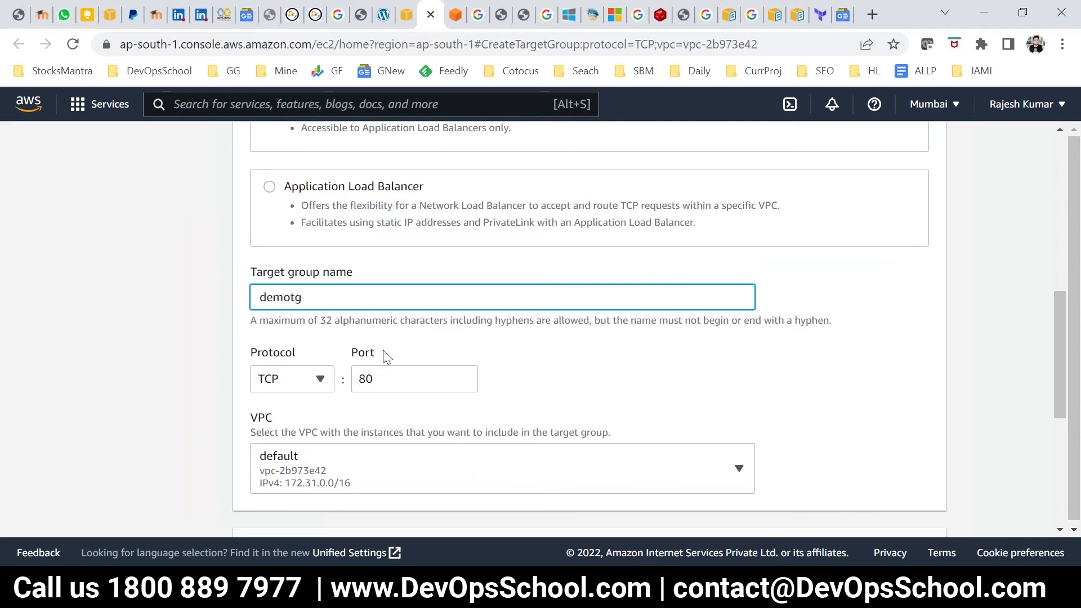
scroll(366, 332, down, 1)
key(Tab)
key(Tab)
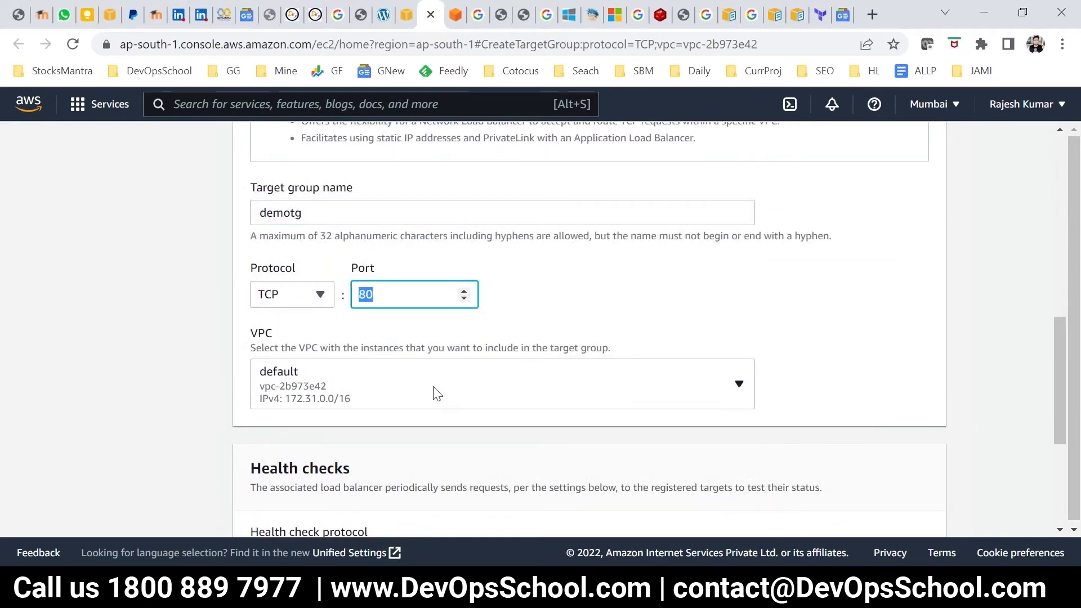
scroll(434, 394, down, 1)
click(379, 313)
click(325, 398)
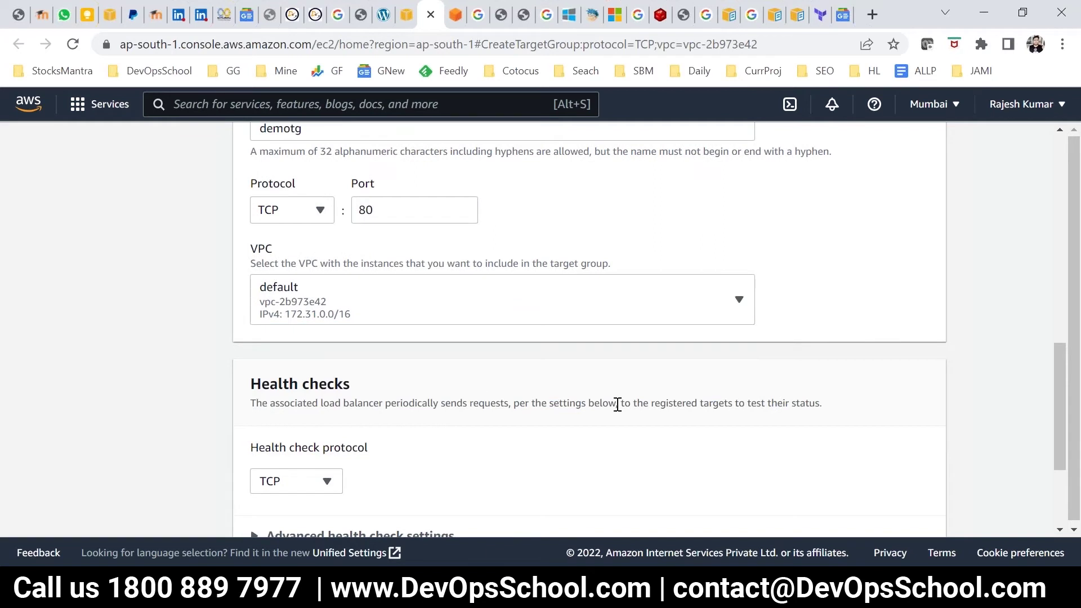
Expand and review the advanced health check settings, and continue to registering targets.
scroll(617, 403, down, 3)
click(358, 364)
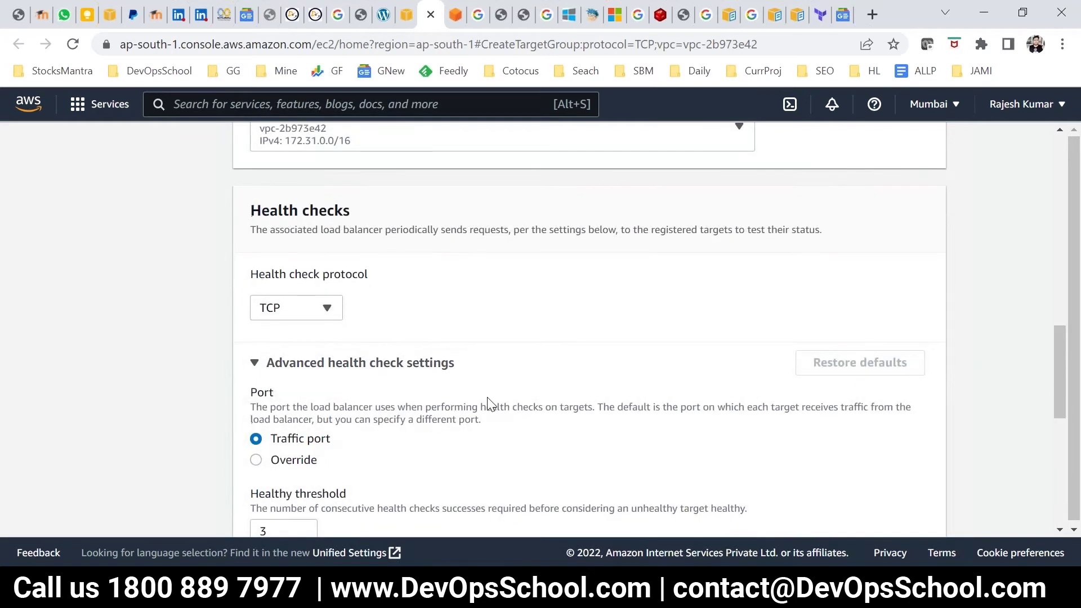
scroll(490, 403, down, 6)
scroll(499, 476, up, 4)
scroll(503, 475, up, 15)
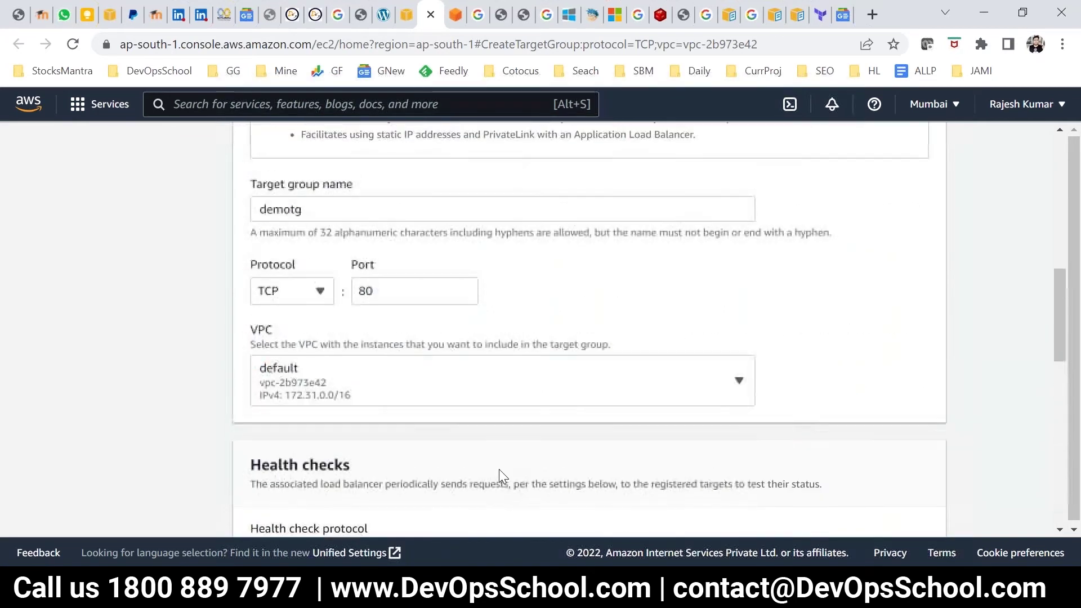
scroll(499, 469, up, 3)
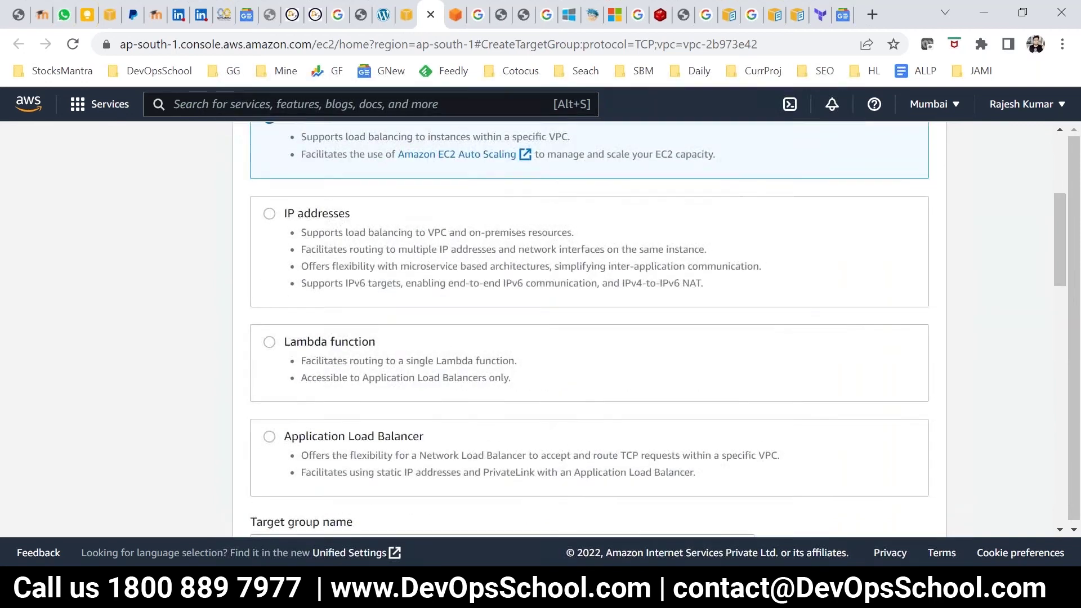
scroll(499, 468, down, 20)
scroll(589, 328, down, 3)
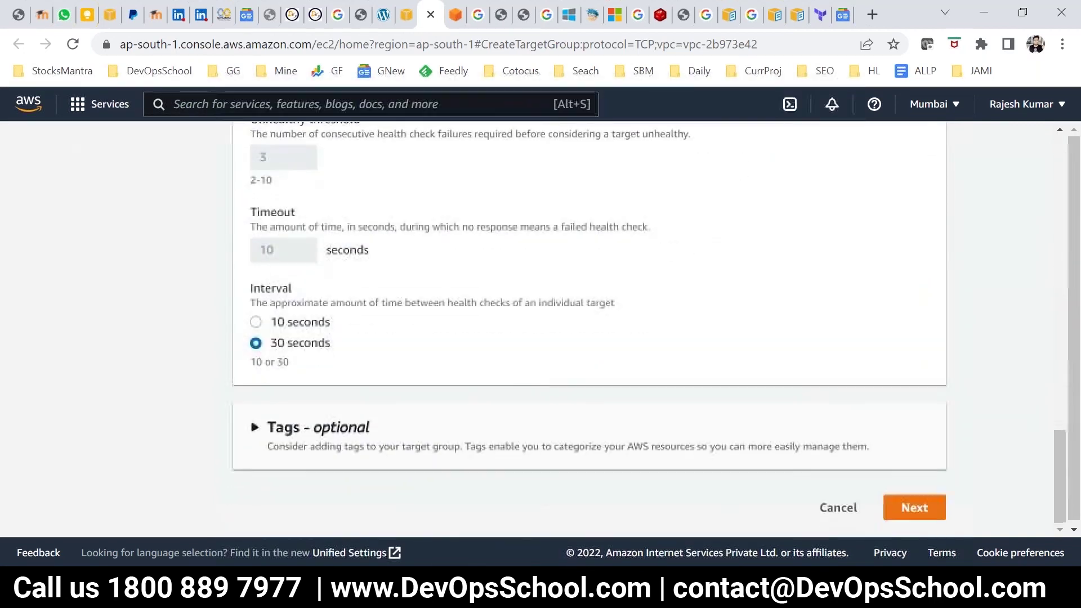
click(915, 508)
Select the LINUX DEMO and Windows Demo instances as targets and check the port they receive traffic on.
scroll(639, 430, down, 3)
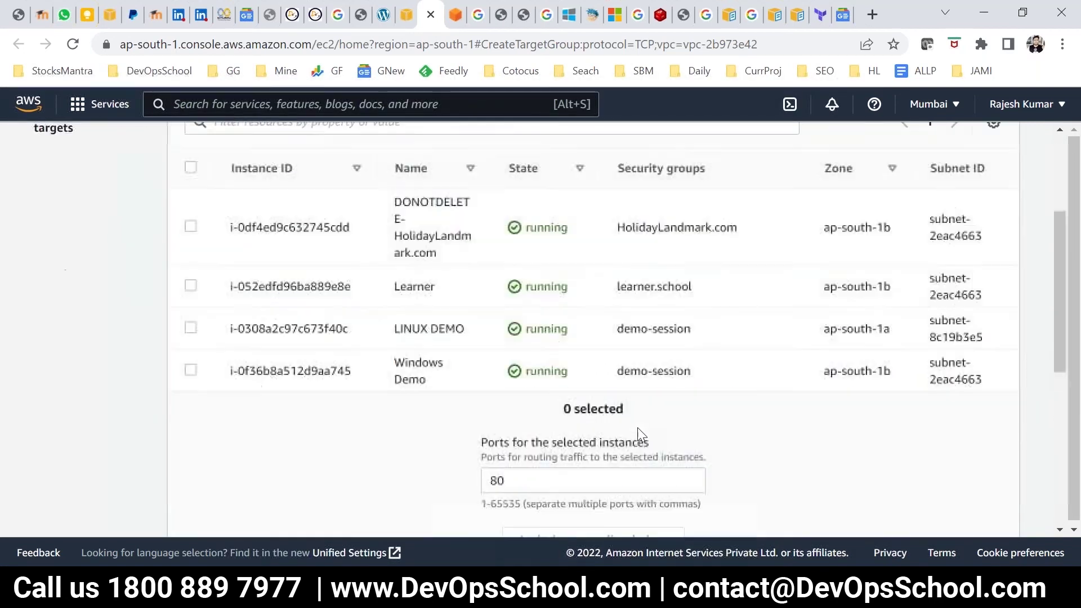
scroll(338, 369, up, 2)
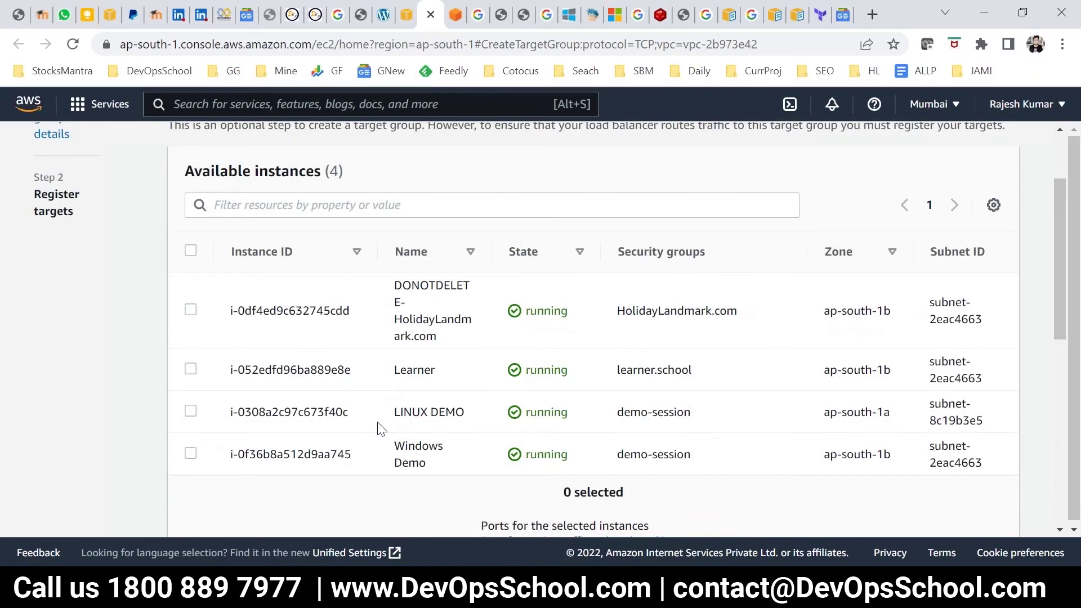
click(192, 411)
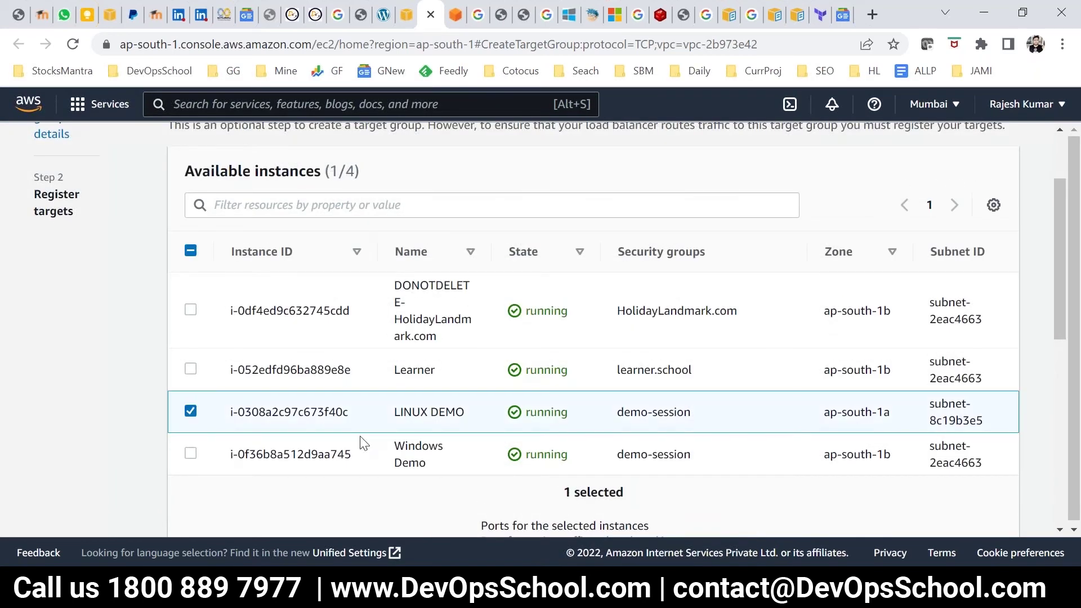
click(200, 472)
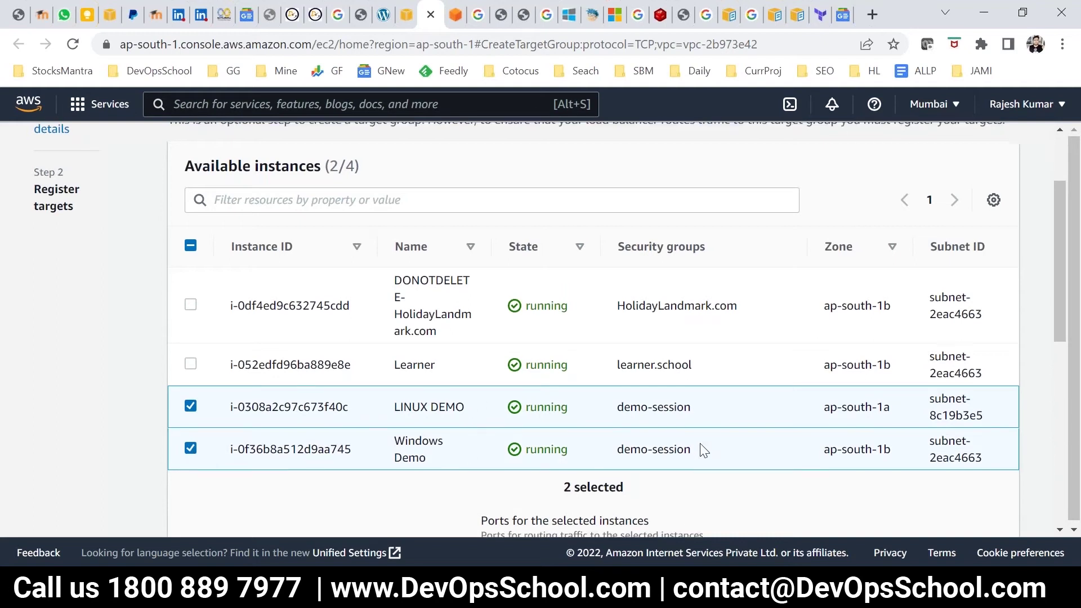
scroll(700, 450, down, 3)
drag(565, 394, 470, 393)
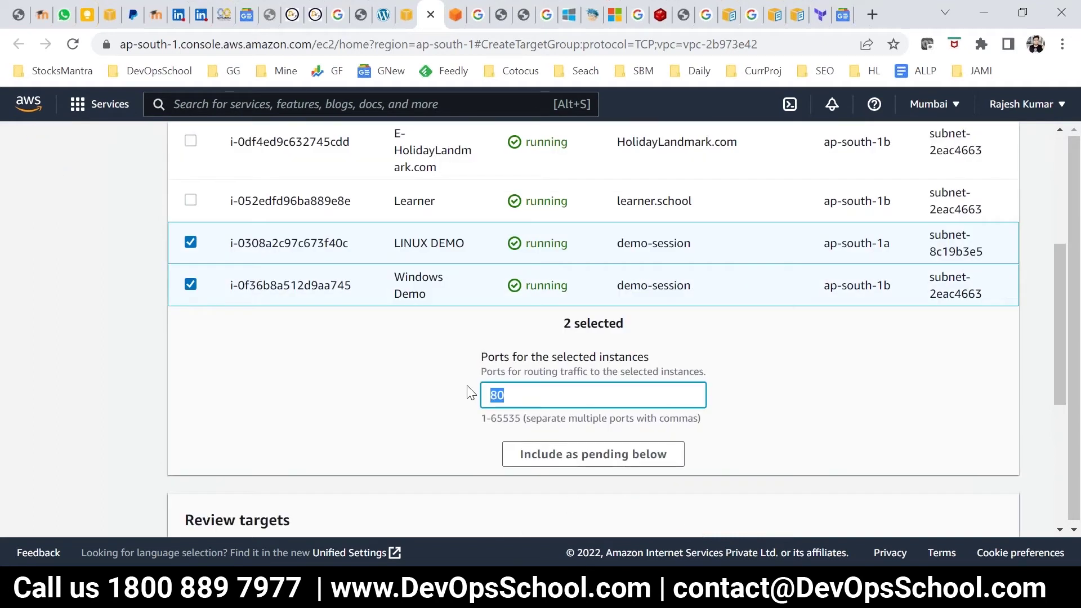
Review the empty targets list and include the two selected instances as pending on port 80.
scroll(471, 392, down, 5)
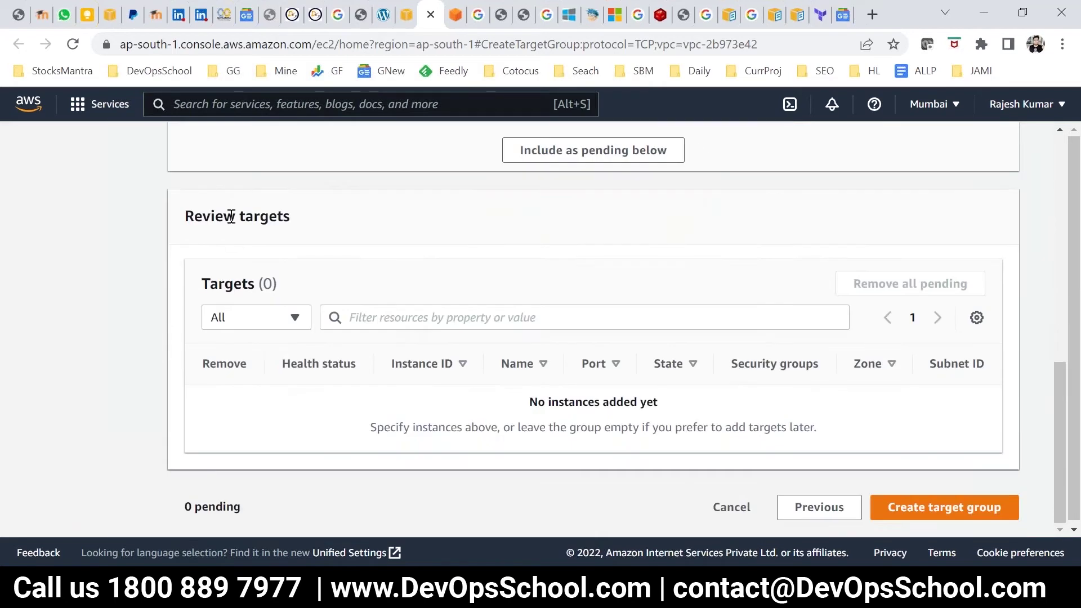
scroll(842, 493, up, 4)
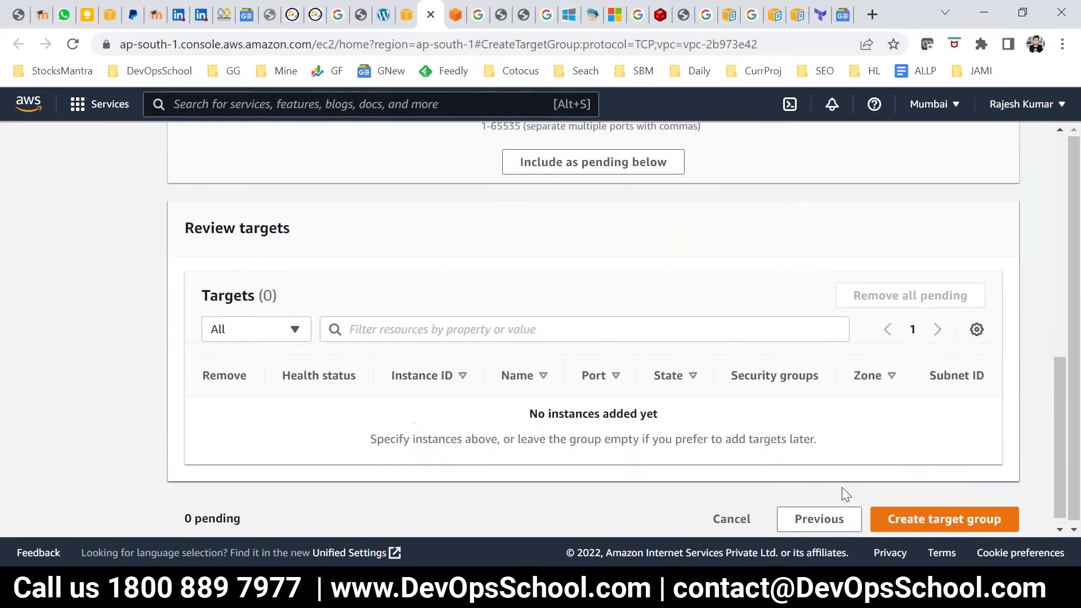
scroll(589, 405, up, 3)
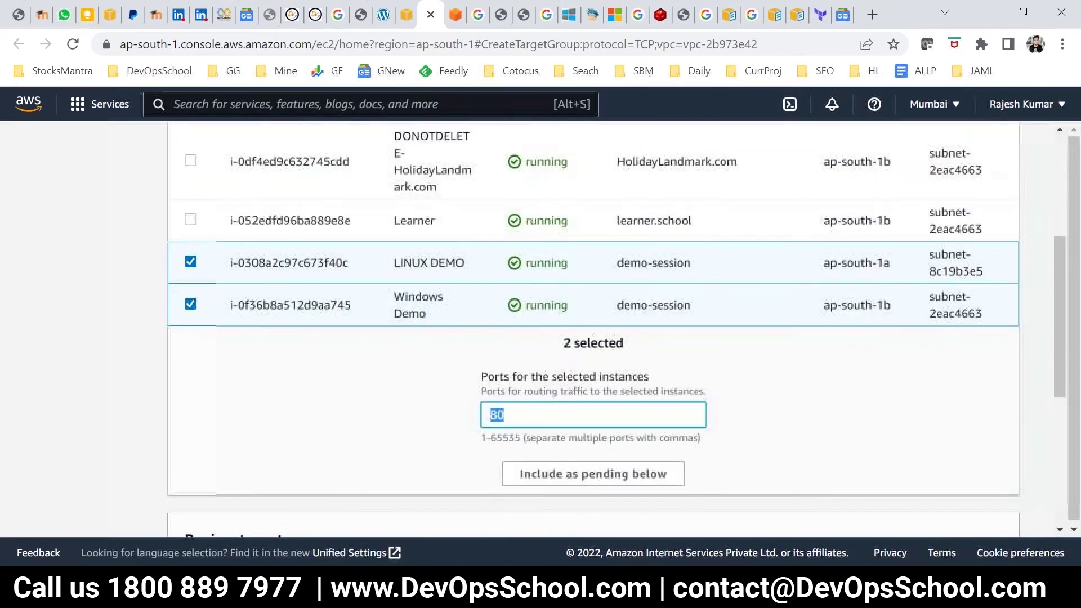
scroll(623, 446, down, 2)
scroll(569, 417, down, 1)
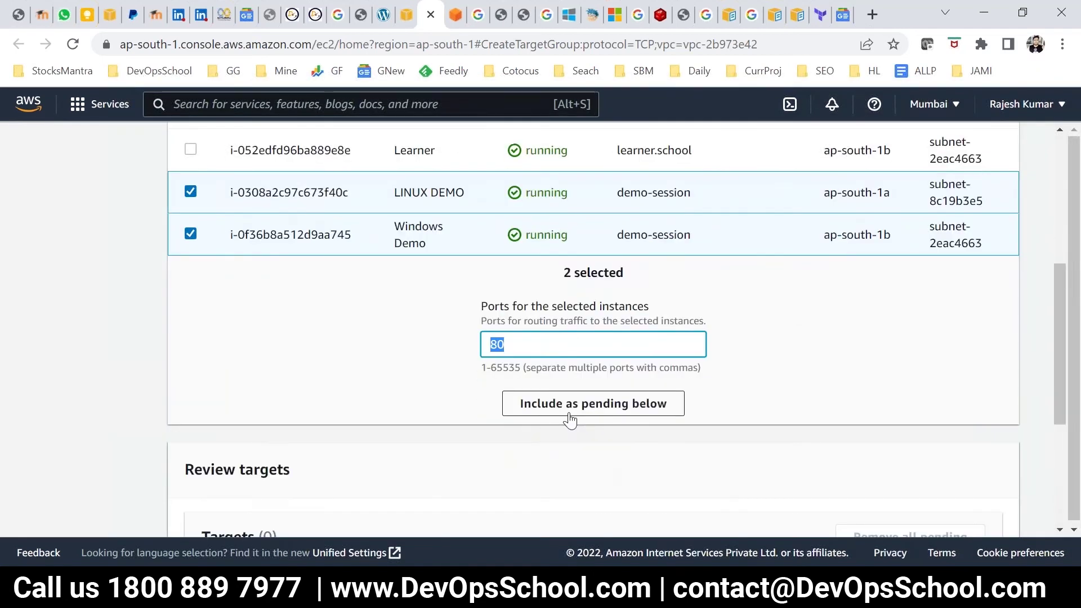
scroll(625, 462, down, 4)
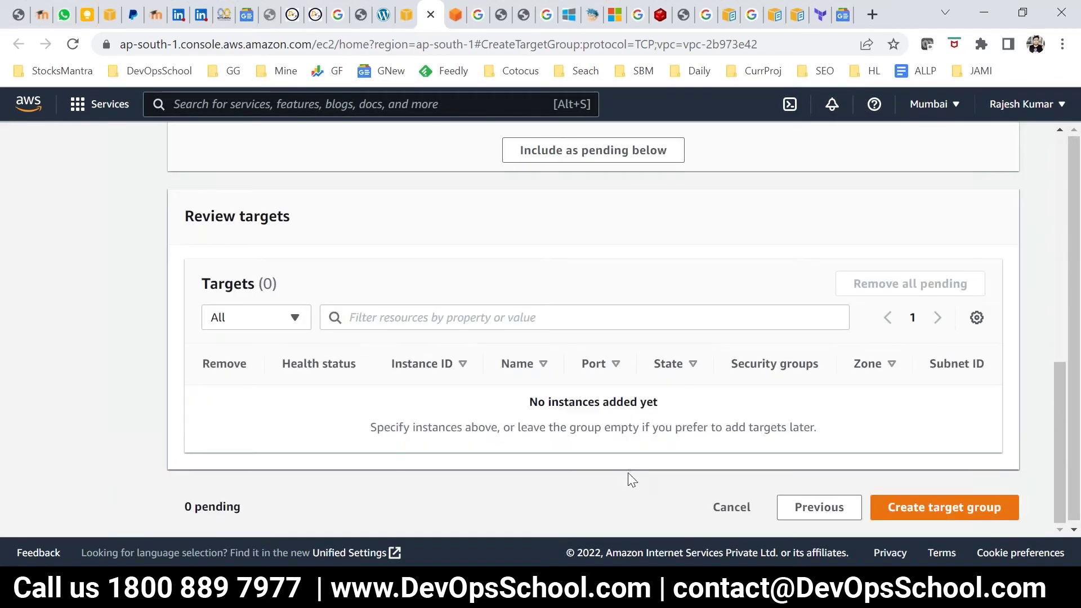
drag(549, 403, 657, 403)
scroll(554, 238, up, 2)
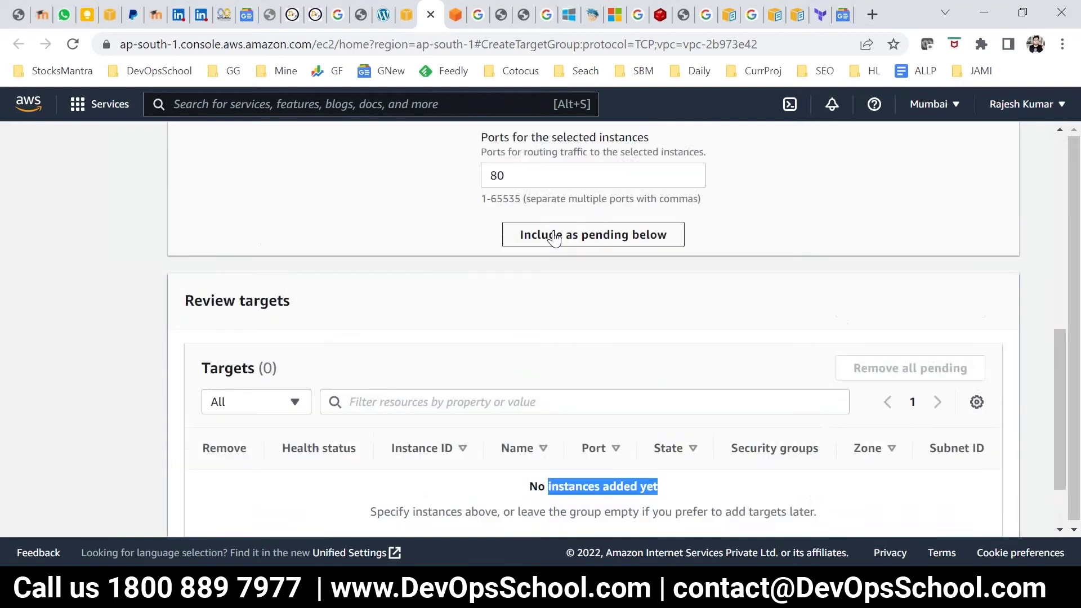
click(554, 238)
scroll(682, 394, down, 3)
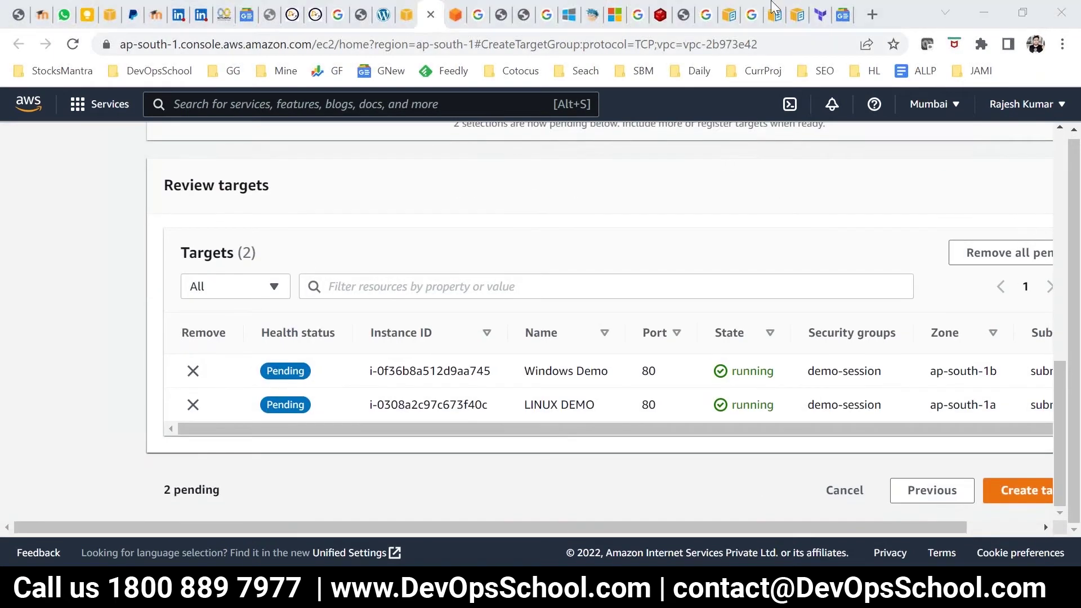
Create the target group with its two pending targets and refresh the target groups list.
drag(877, 532, 952, 534)
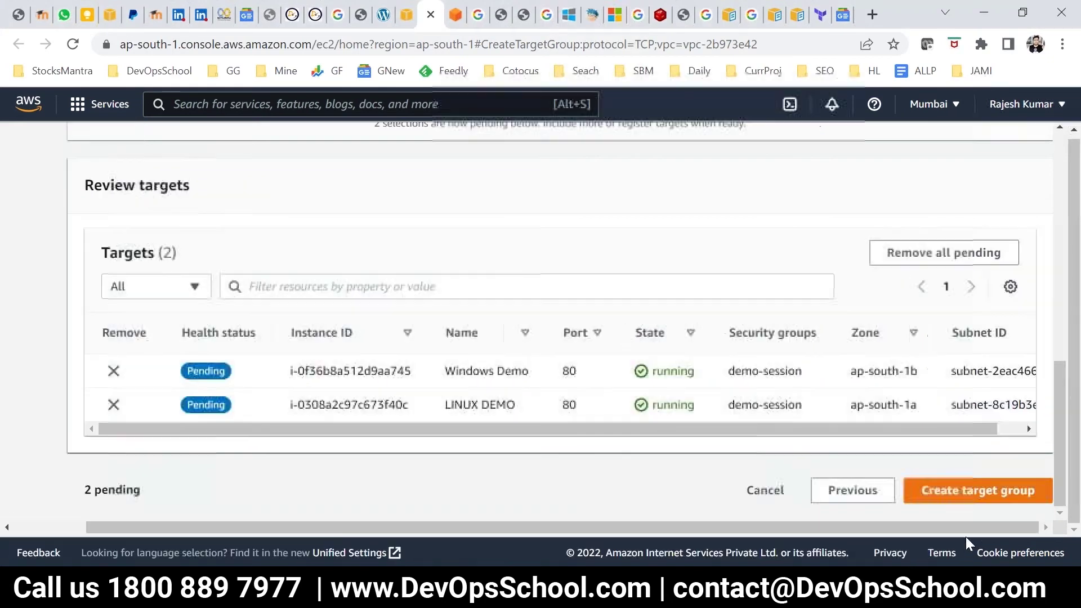
click(952, 495)
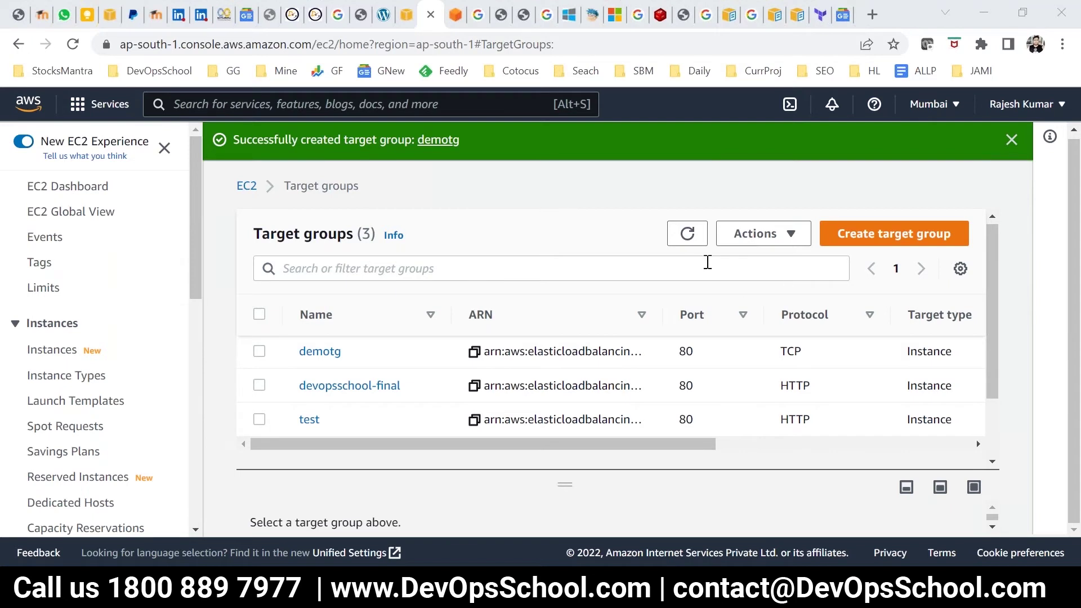
click(687, 234)
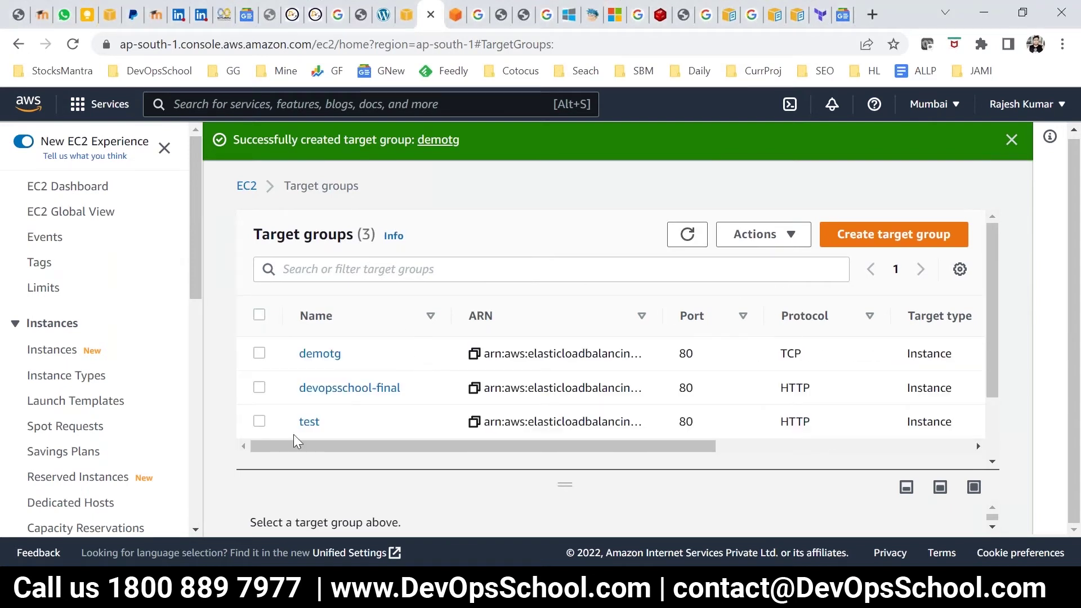
Select the demotg target group and examine its associated load balancer and target health counts in the enlarged details.
click(259, 353)
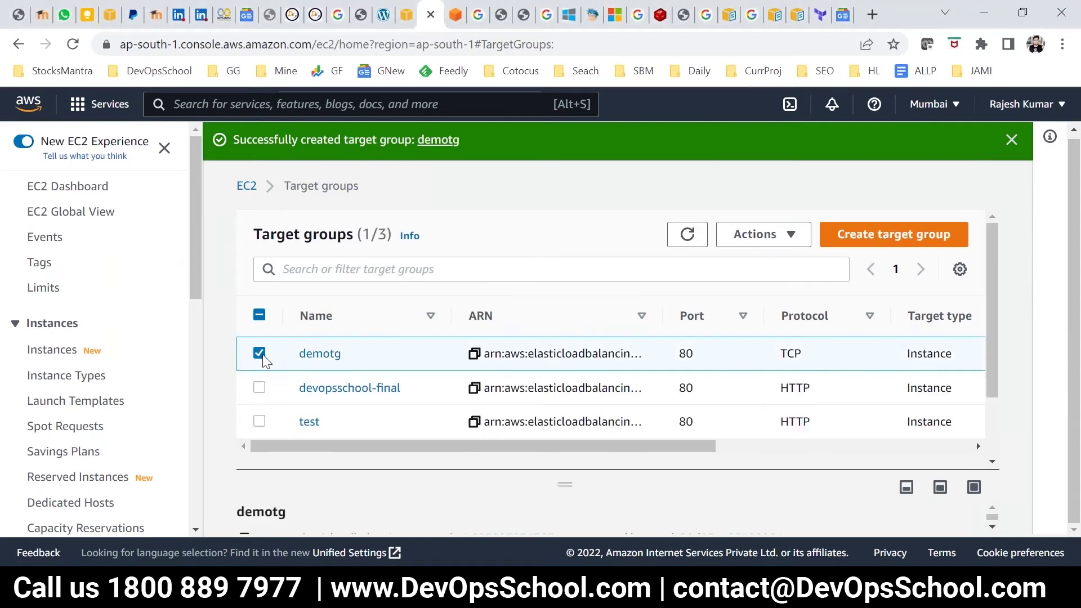
scroll(768, 400, down, 3)
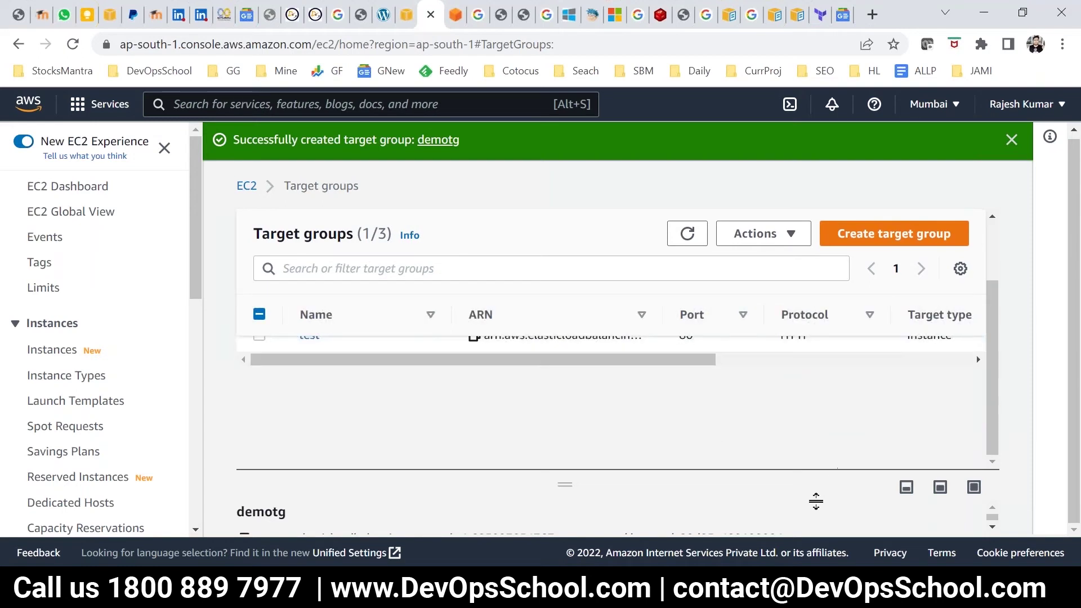
scroll(816, 507, down, 2)
drag(536, 477, 529, 363)
scroll(535, 452, down, 1)
scroll(534, 452, down, 1)
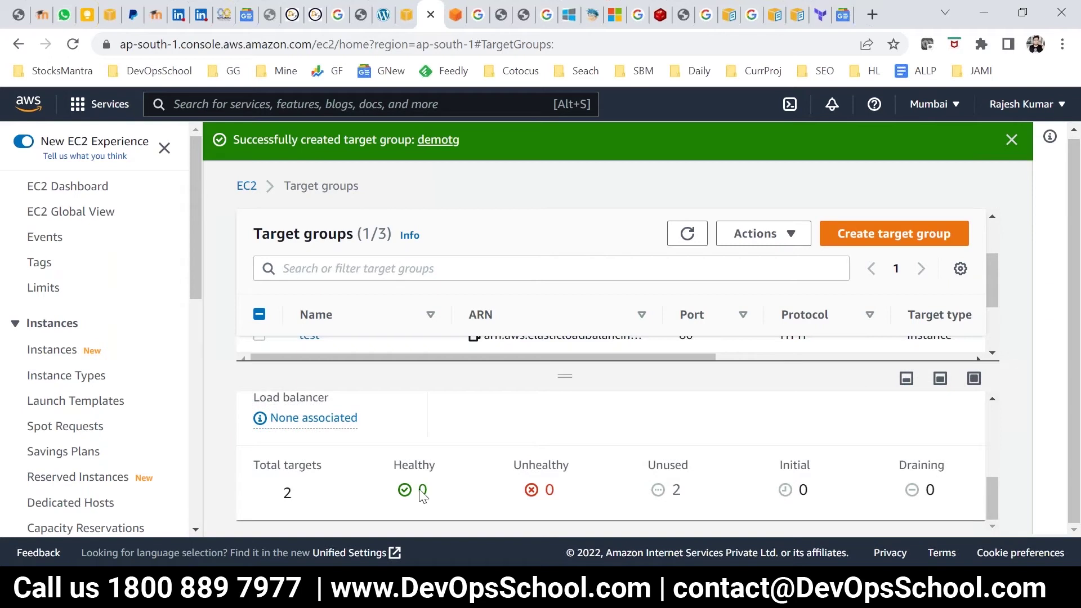
Go to the load balancers list and start creating a Network Load Balancer.
scroll(96, 451, down, 8)
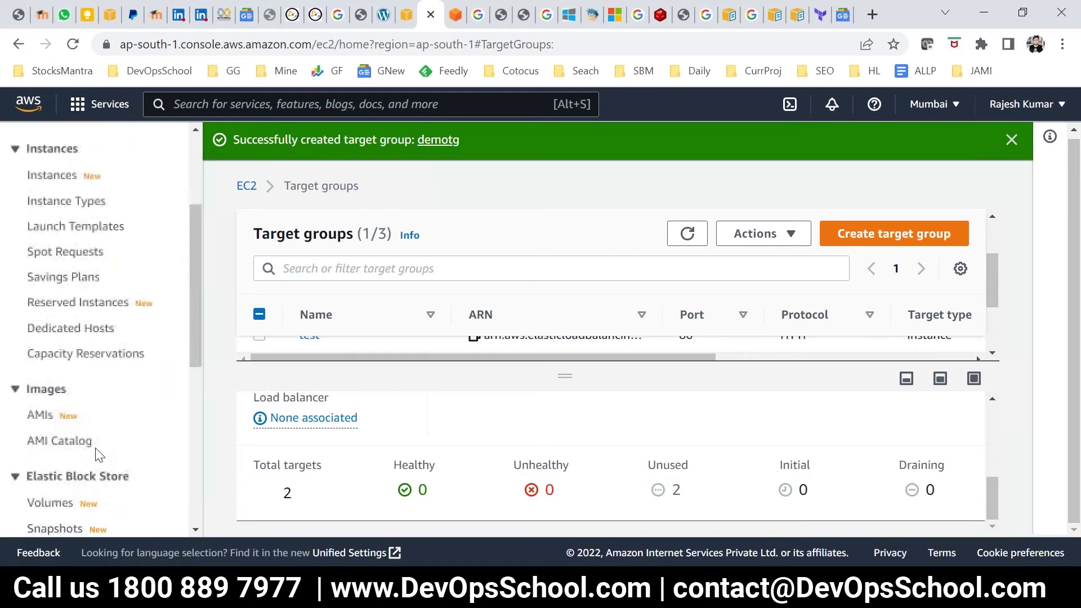
scroll(72, 403, down, 2)
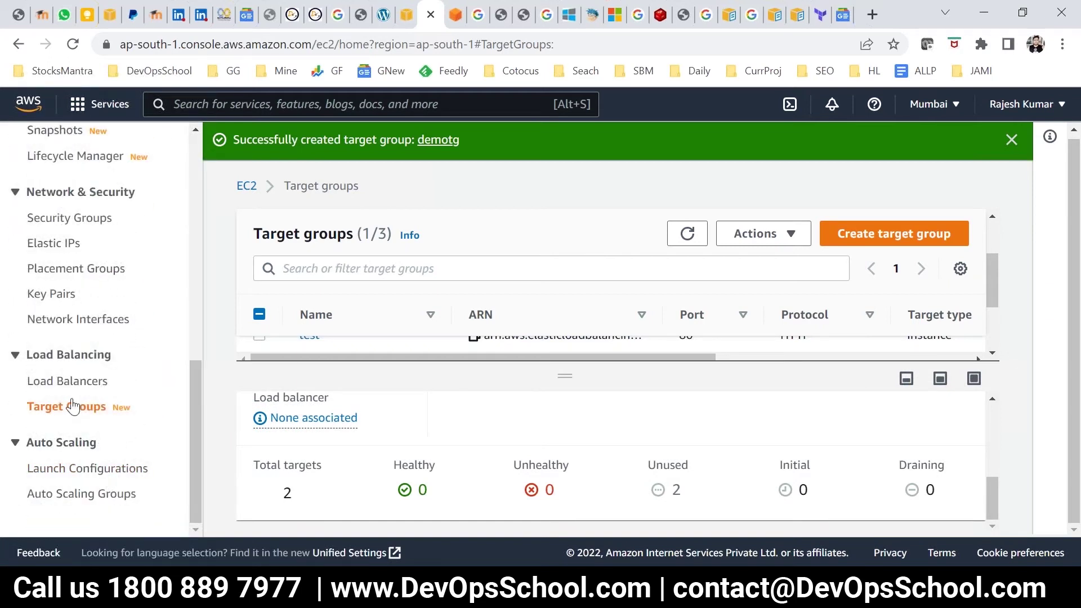
click(66, 381)
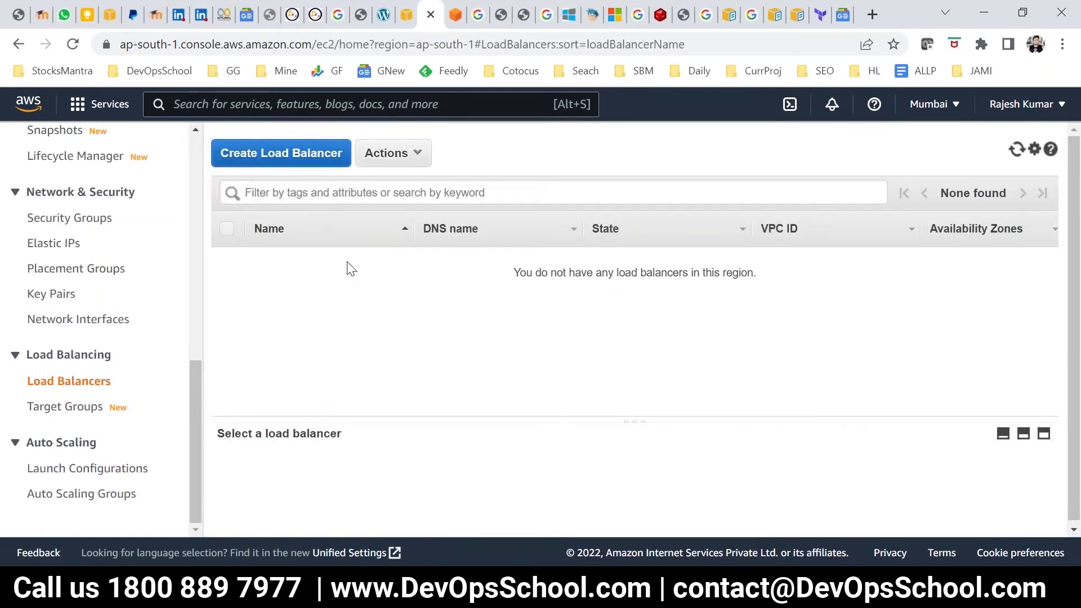
click(282, 162)
scroll(493, 385, down, 3)
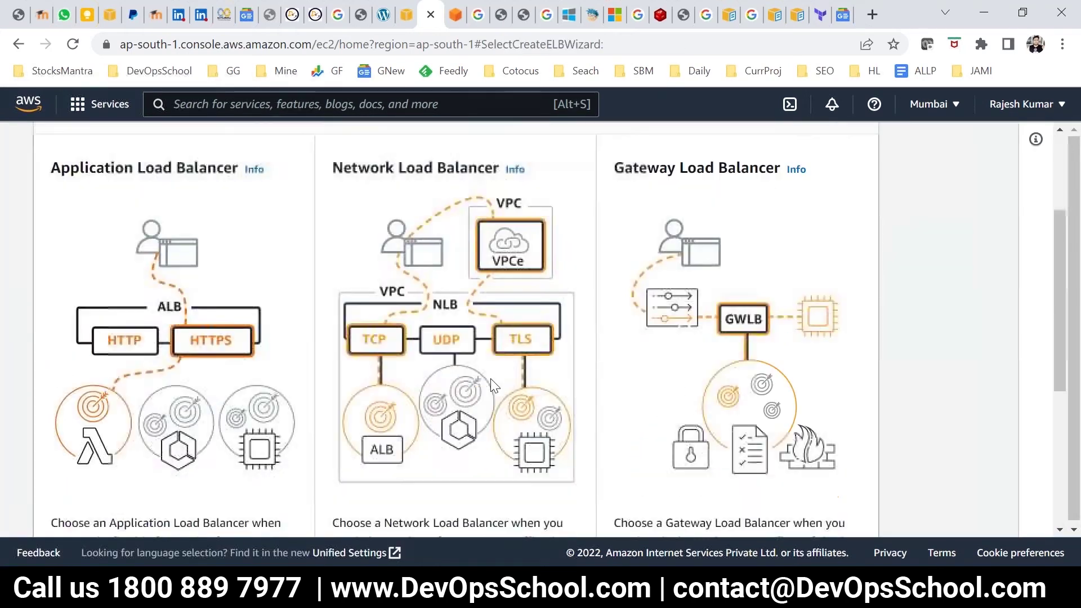
scroll(491, 385, down, 5)
click(367, 444)
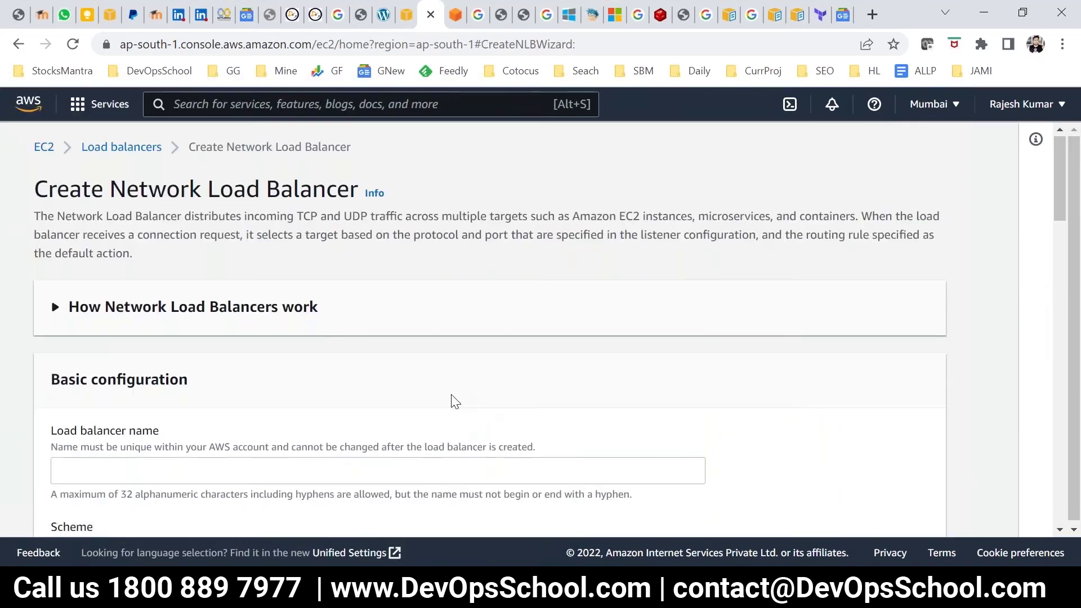
Name the new Network Load Balancer demo in its basic configuration.
scroll(455, 401, down, 3)
click(138, 304)
text(demo)
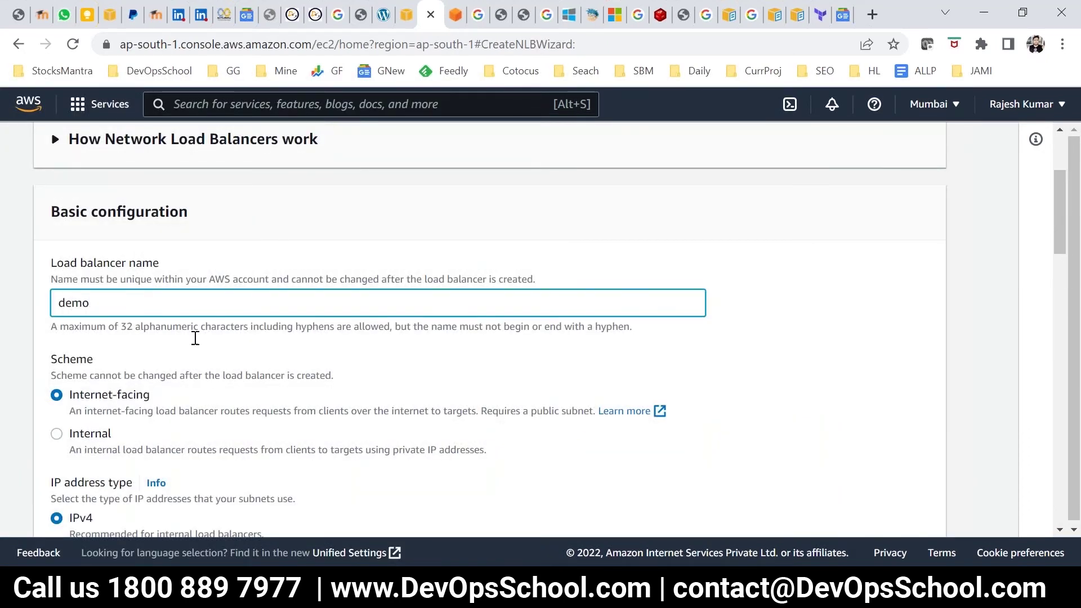
Map the load balancer to the default VPC and enable the ap-south-1a, ap-south-1b and ap-south-1c availability zones.
scroll(195, 337, down, 8)
click(228, 369)
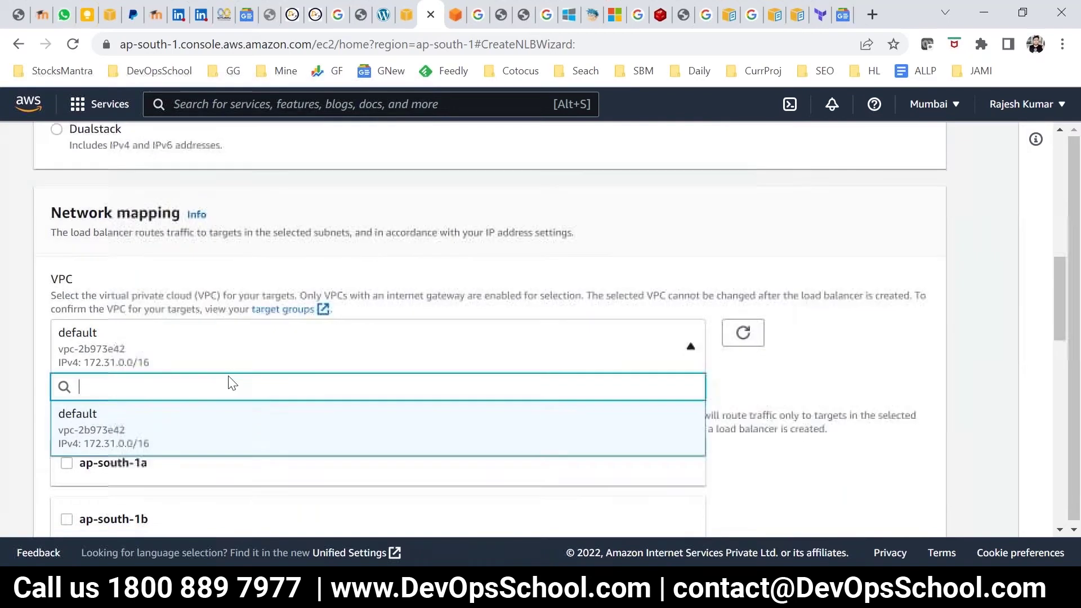
scroll(169, 399, down, 3)
click(77, 330)
scroll(84, 390, down, 3)
scroll(86, 392, up, 3)
click(67, 297)
scroll(65, 449, down, 2)
click(67, 459)
scroll(76, 450, down, 3)
scroll(72, 444, down, 2)
click(66, 450)
scroll(330, 442, down, 3)
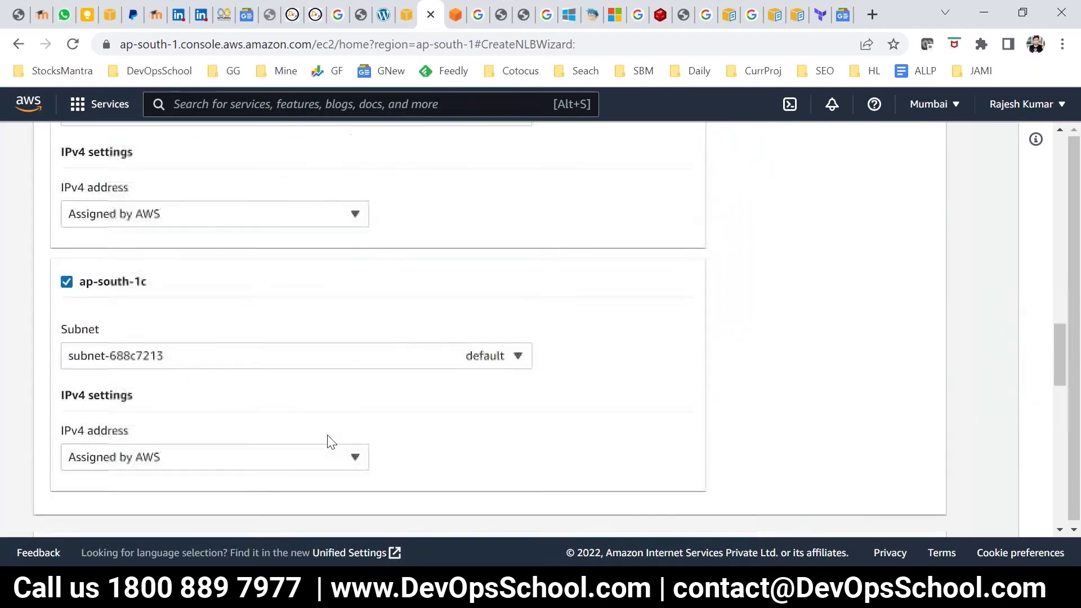
Forward the TCP listener on port 80 to the demotg target group and create the load balancer.
scroll(396, 439, down, 6)
click(239, 380)
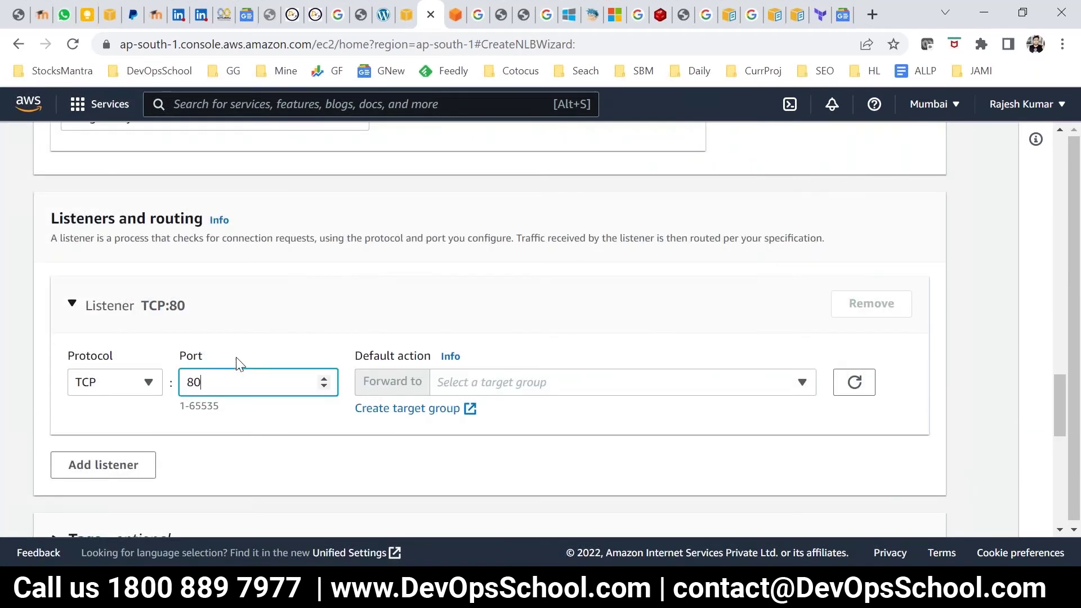
click(538, 394)
click(509, 437)
scroll(593, 456, down, 3)
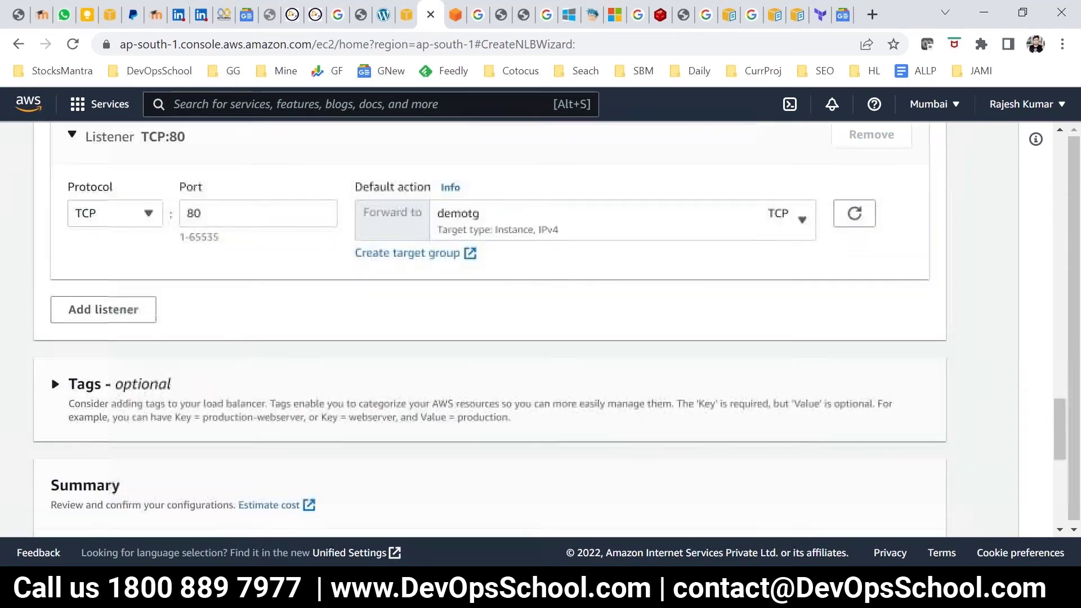
scroll(304, 401, down, 8)
click(878, 507)
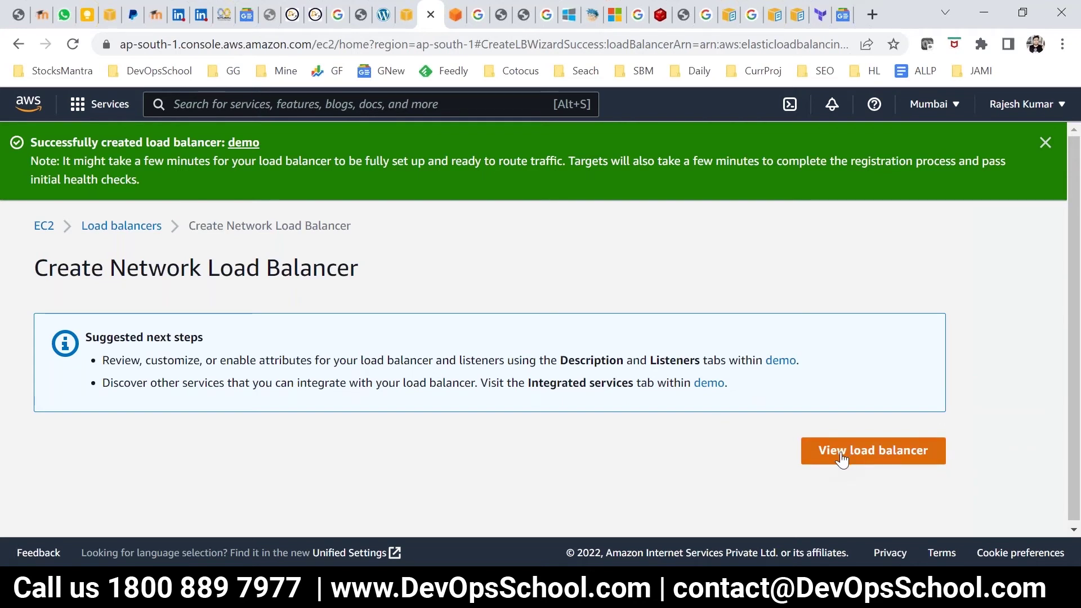
View the new demo load balancer and examine its description, listeners and monitoring in the enlarged details.
click(841, 459)
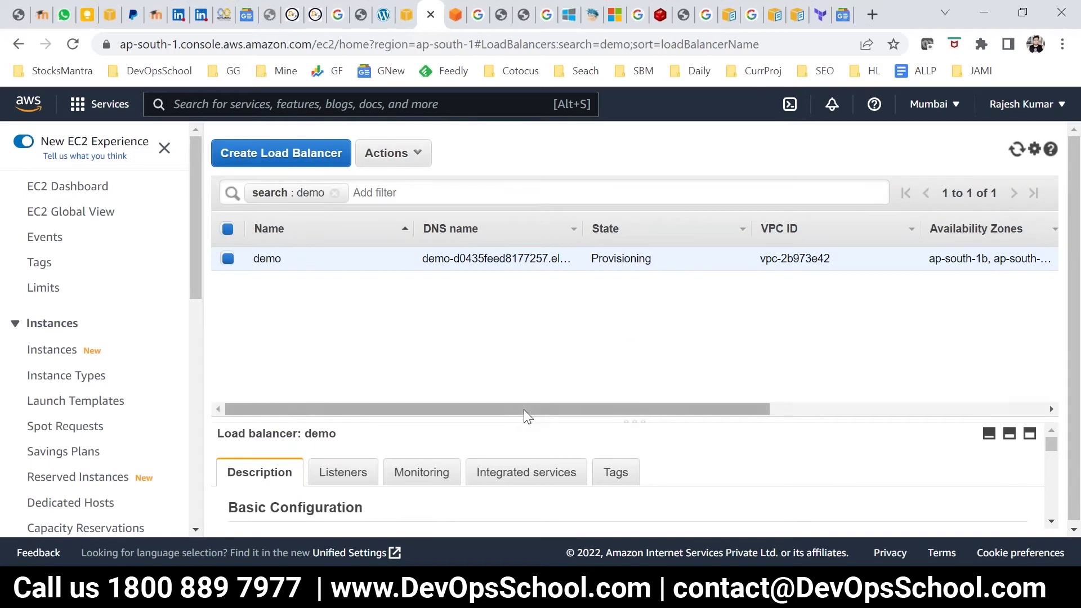
drag(627, 419, 600, 298)
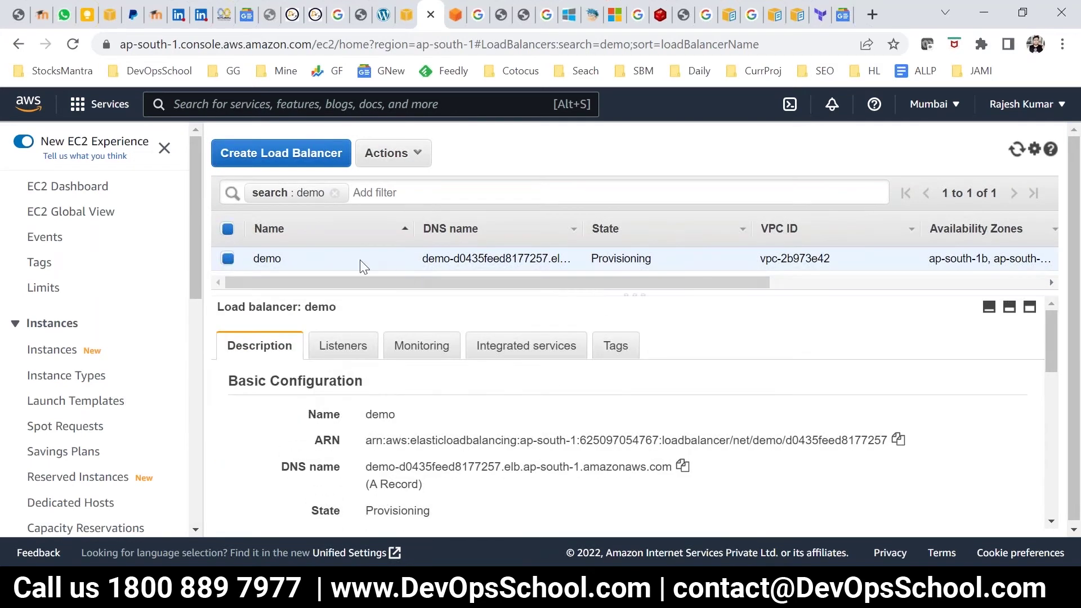
click(347, 355)
scroll(429, 469, down, 1)
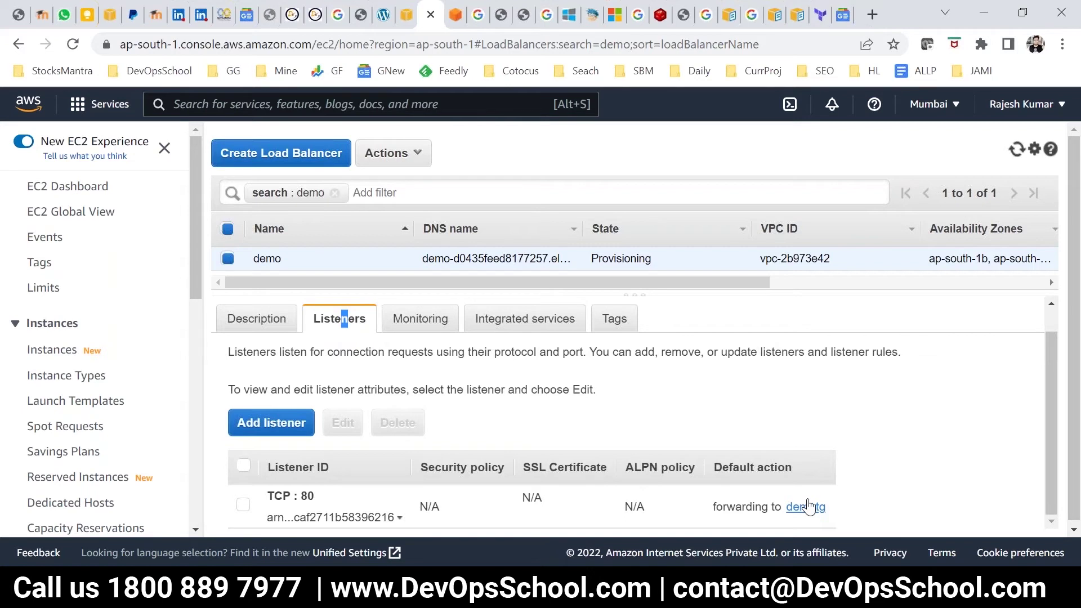
click(418, 318)
scroll(451, 394, down, 3)
scroll(428, 365, up, 3)
Open the demotg target group from the listener's default action and examine its registered targets and health check settings.
click(806, 507)
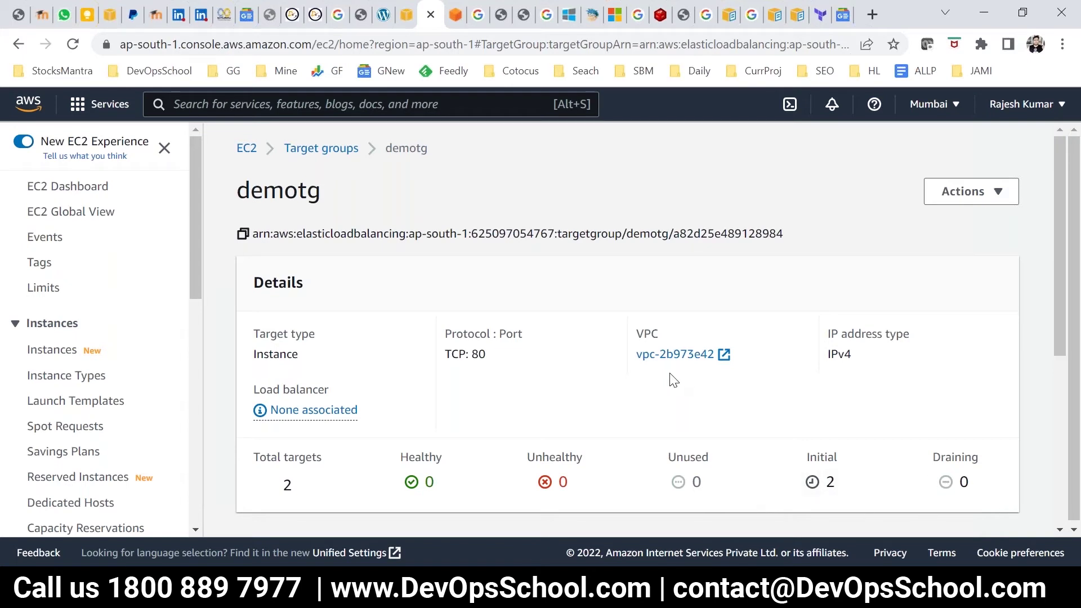
scroll(718, 405, down, 5)
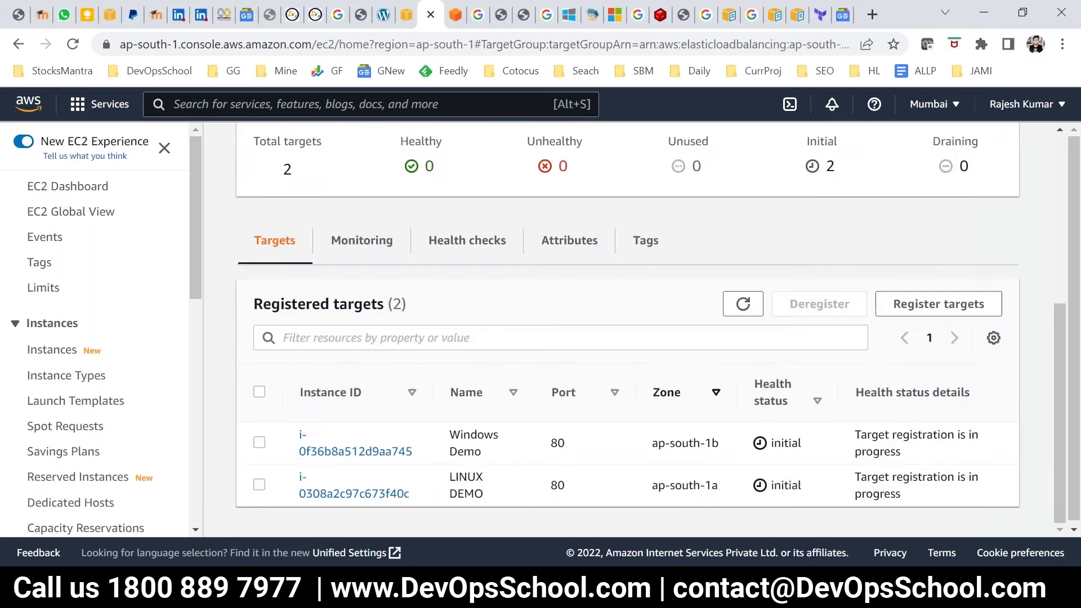
scroll(563, 371, up, 2)
click(440, 322)
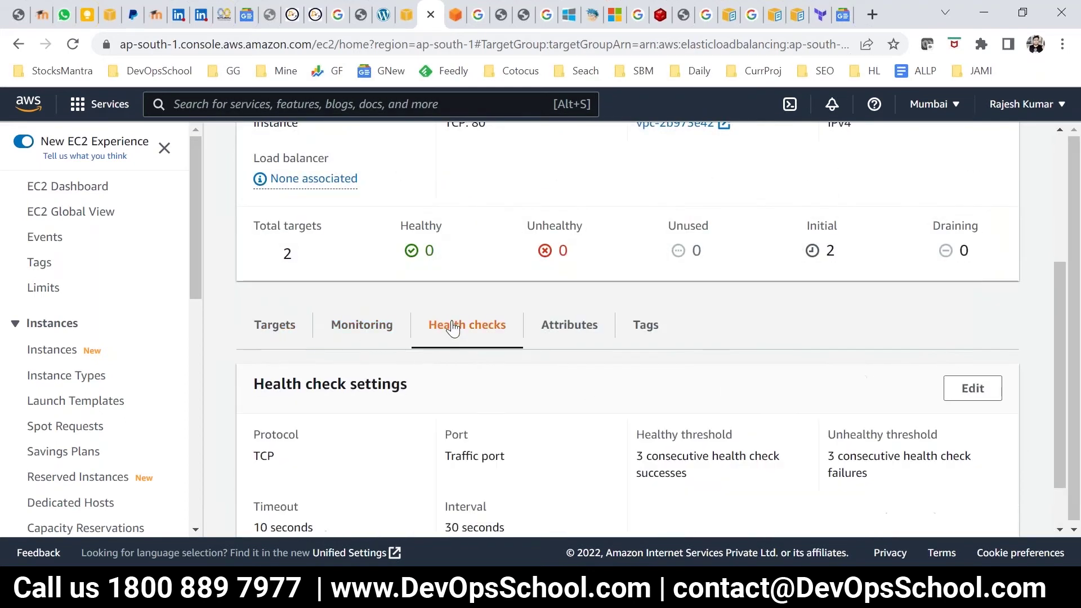
scroll(505, 428, down, 1)
mouse_move(304, 414)
mouse_down()
mouse_move(305, 447)
mouse_move(495, 465)
mouse_up()
click(582, 437)
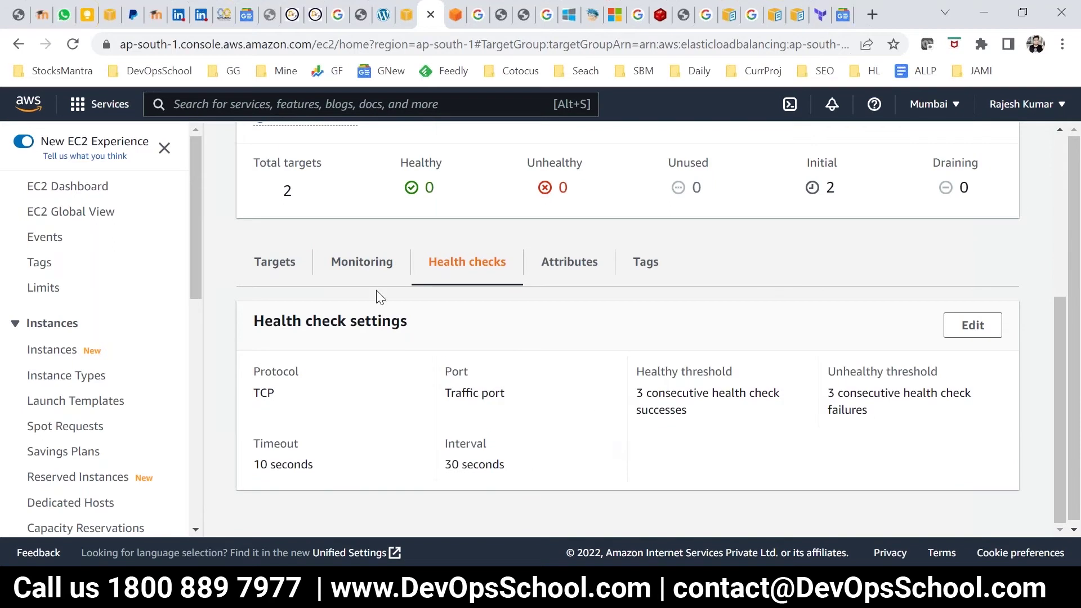
Check the target group's host monitoring graphs and the ports of its registered targets.
click(363, 262)
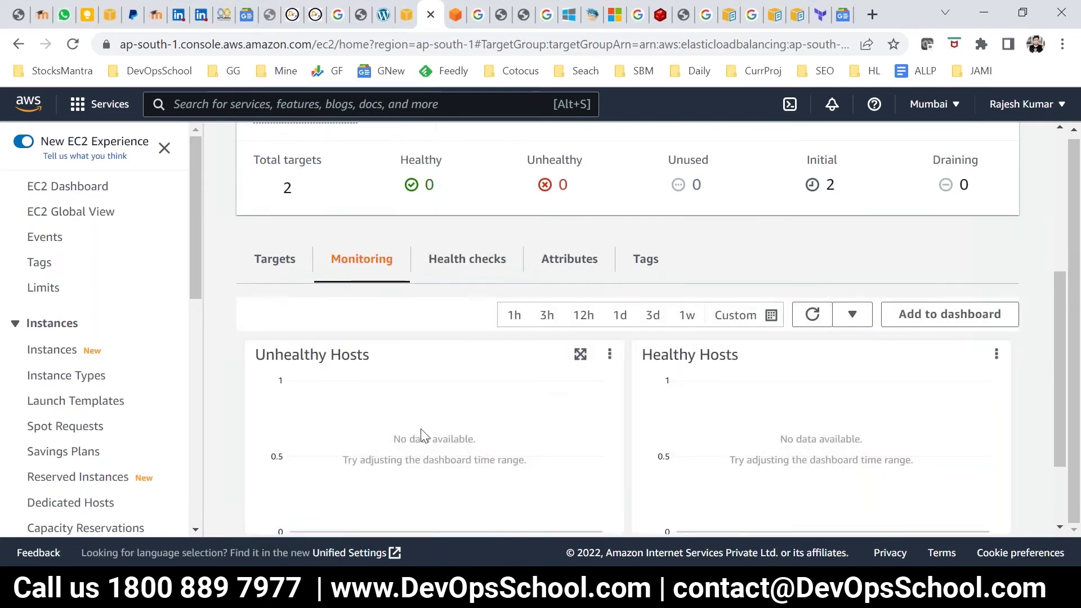
scroll(423, 436, down, 1)
scroll(534, 355, up, 2)
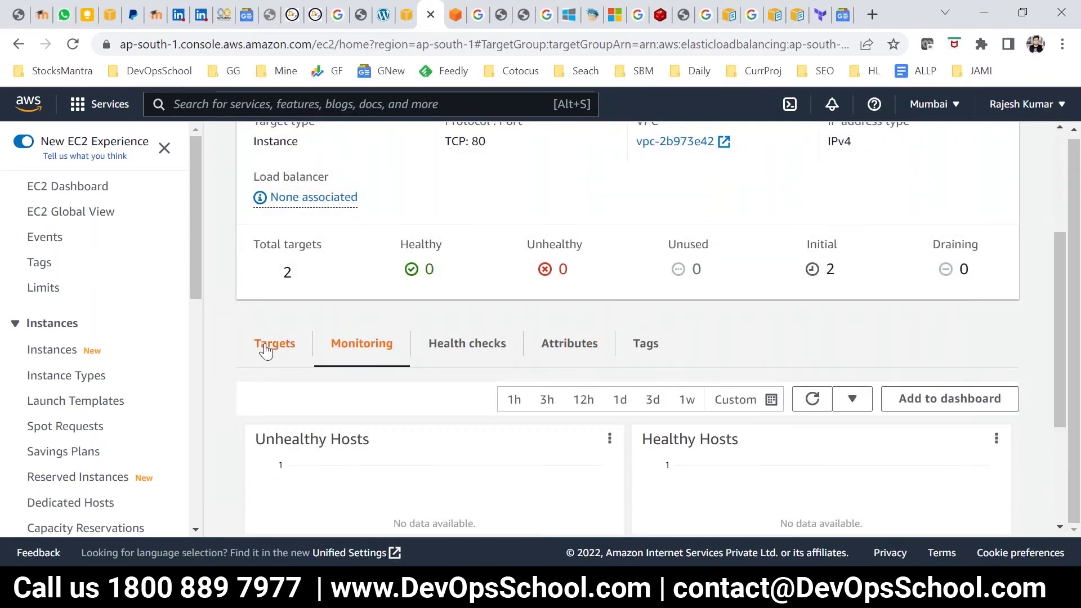
click(266, 351)
scroll(373, 495, down, 2)
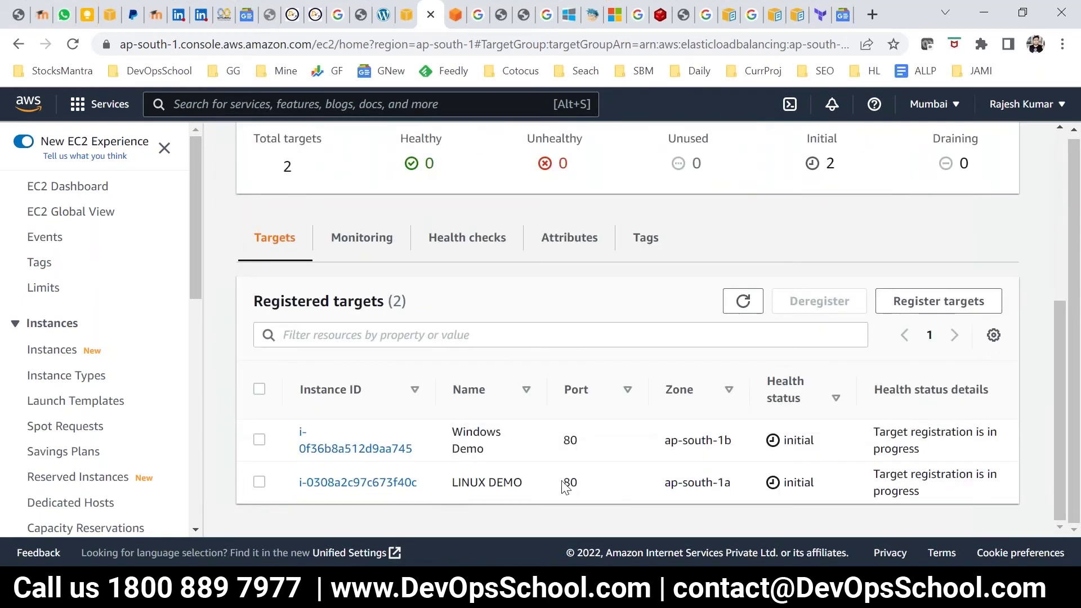
drag(585, 486, 564, 463)
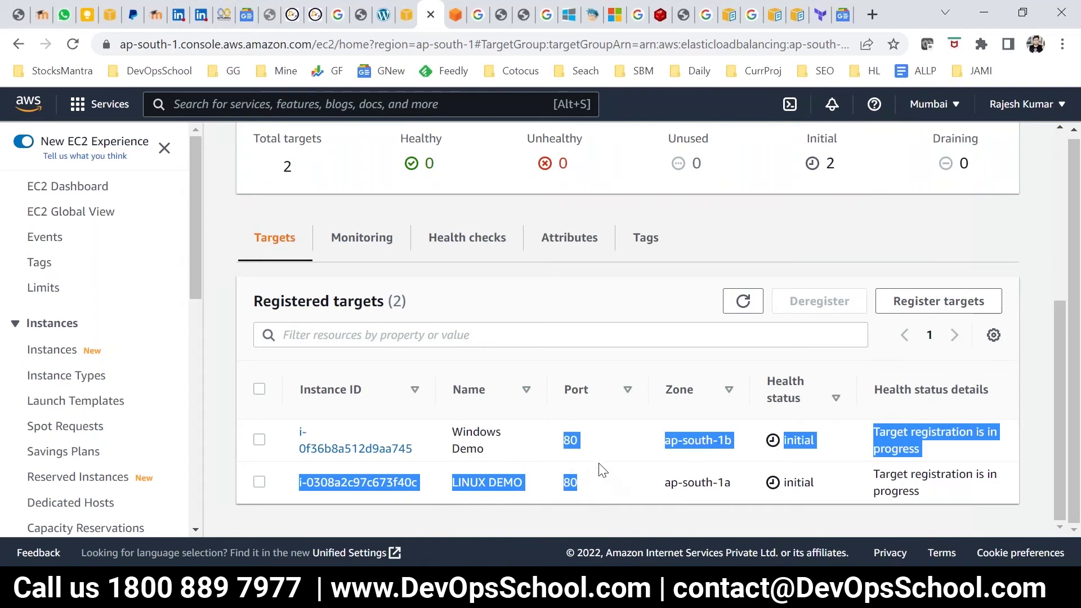
click(827, 464)
Sort the registered targets by health status, refresh the list and recheck the target health counts.
drag(767, 376, 794, 407)
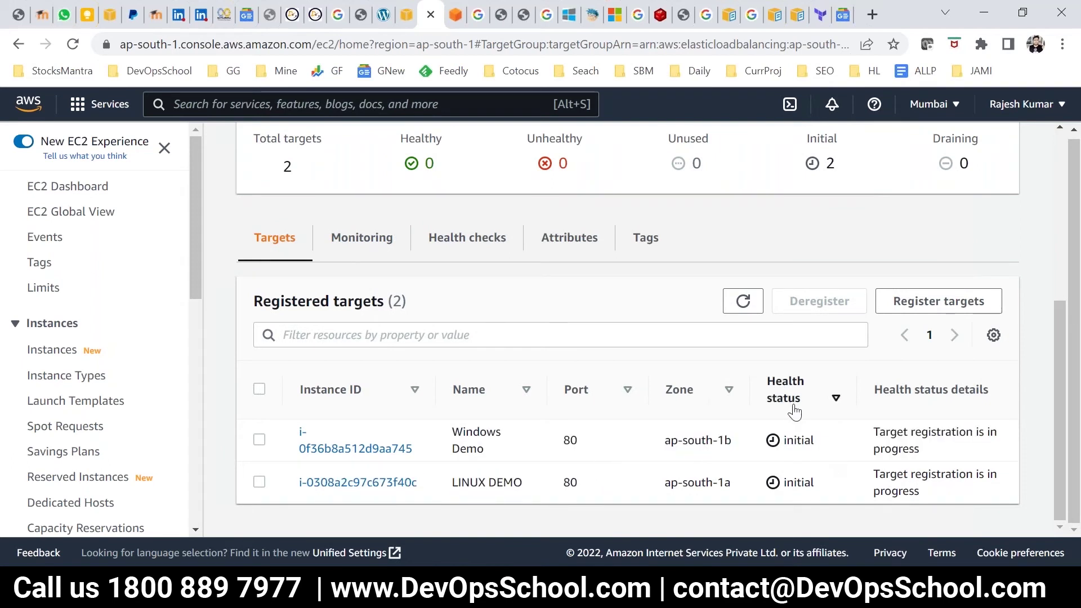
click(772, 386)
double_click(798, 440)
click(783, 455)
click(743, 302)
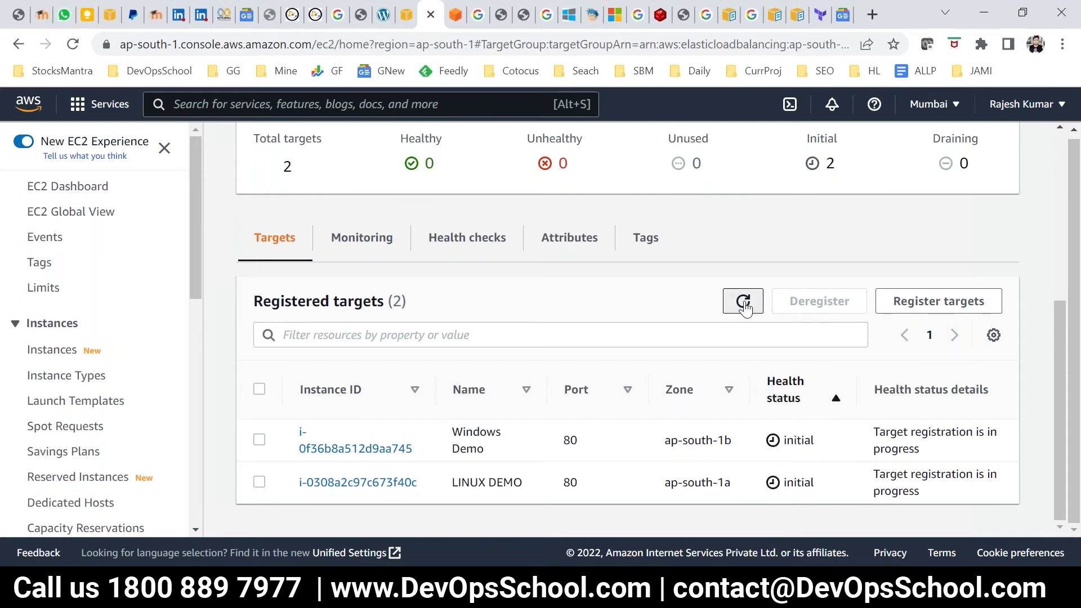
scroll(450, 369, up, 3)
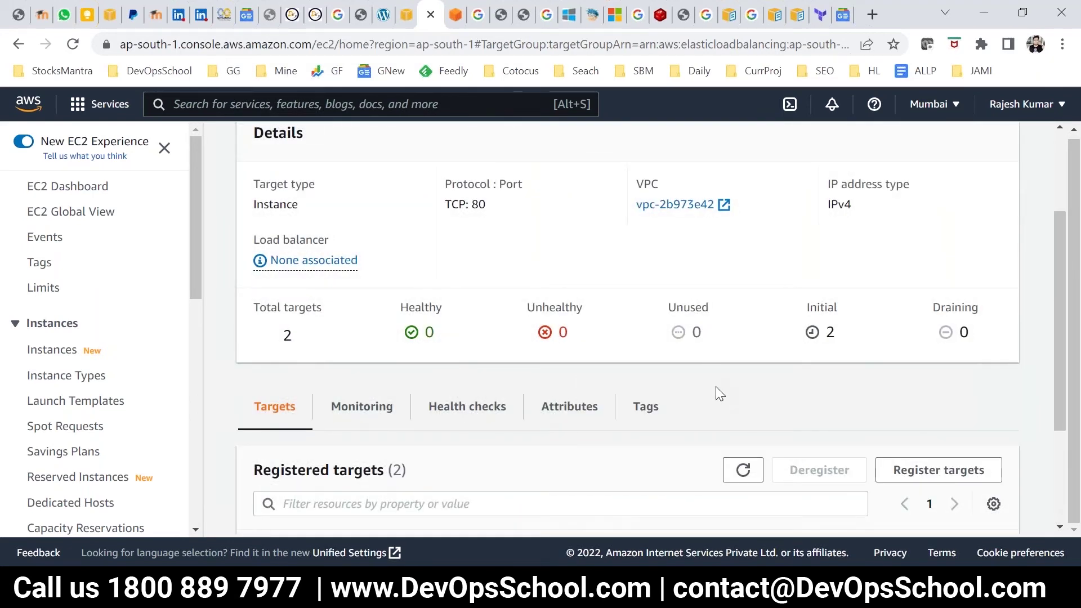
scroll(716, 388, down, 3)
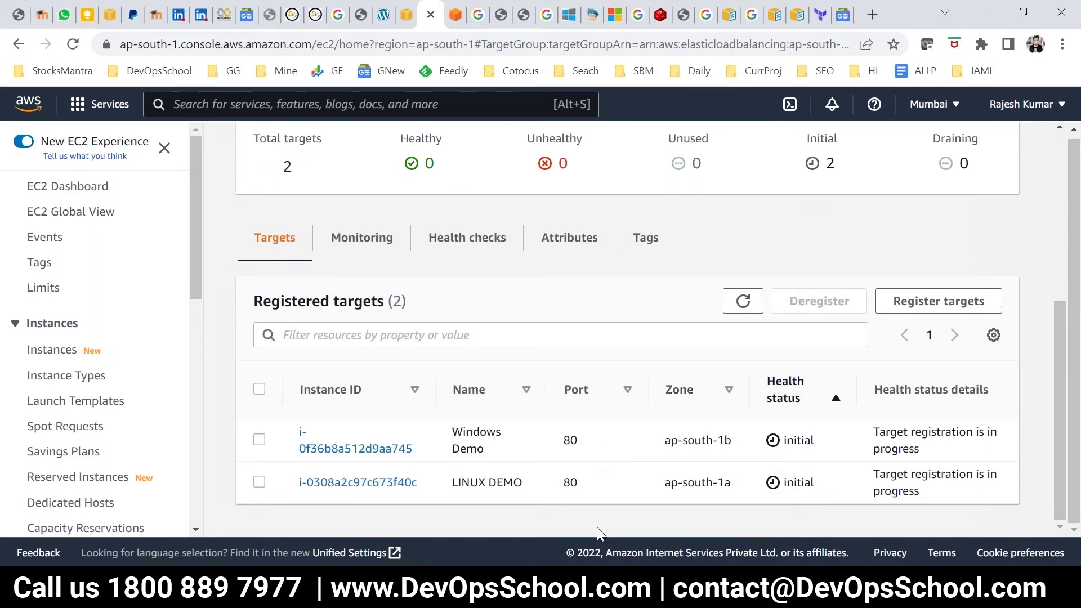
mouse_move(596, 597)
click(832, 509)
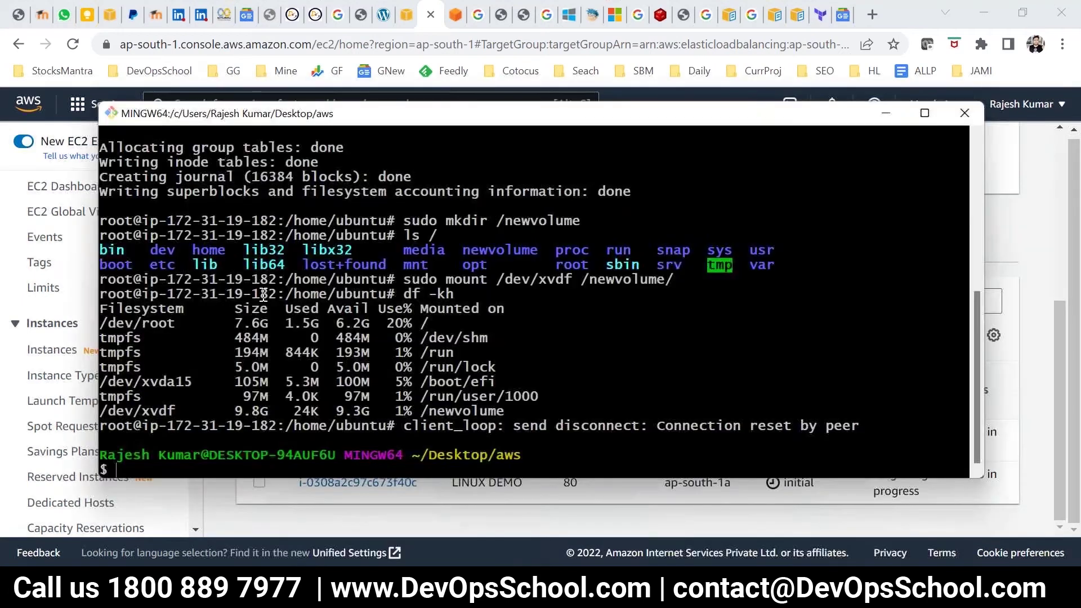
key(Up)
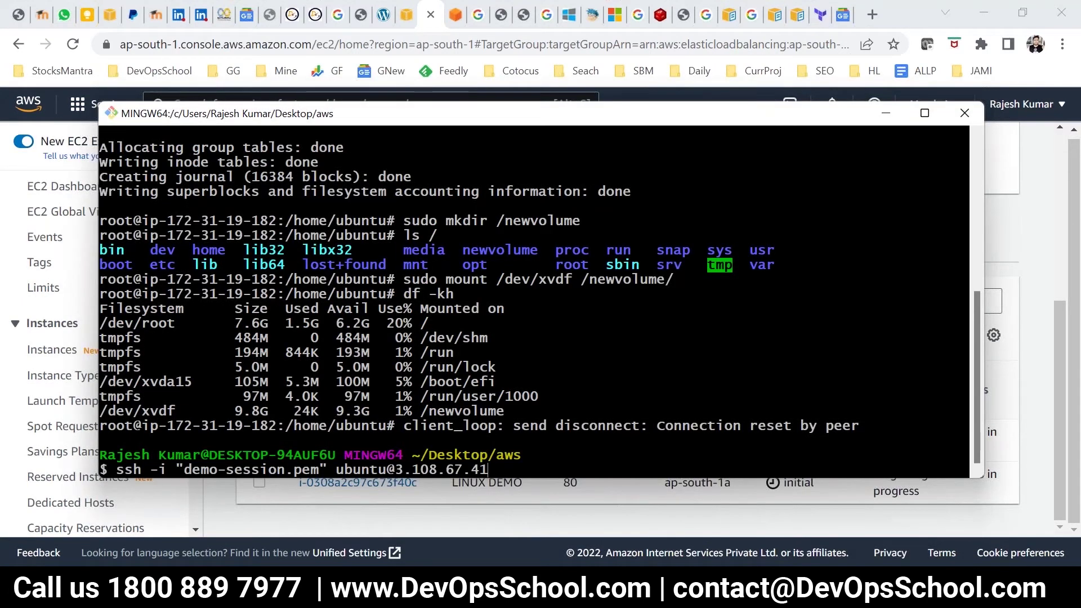
key(Return)
text(clear)
key(Return)
text(sudo -s)
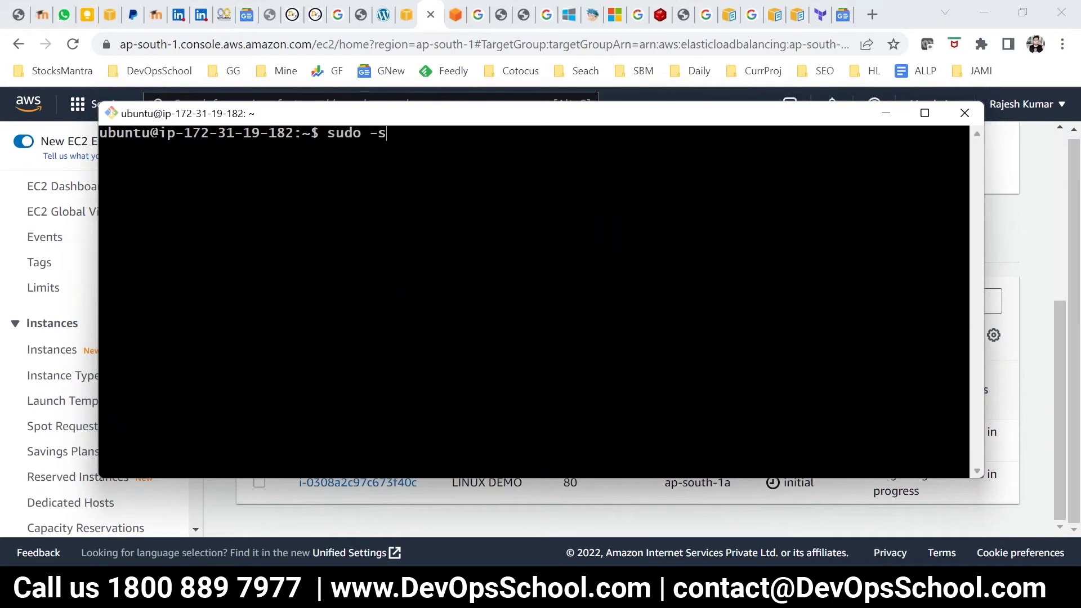
key(Return)
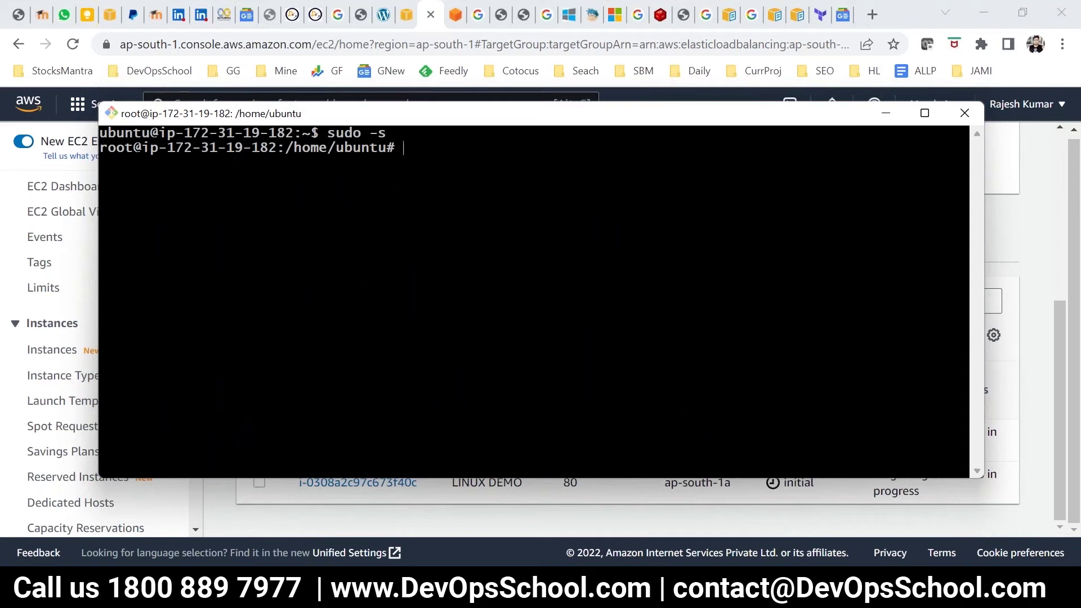
Install the apache2 package with apt-get, accepting the installation, and clear the terminal.
text(apt-get install ap)
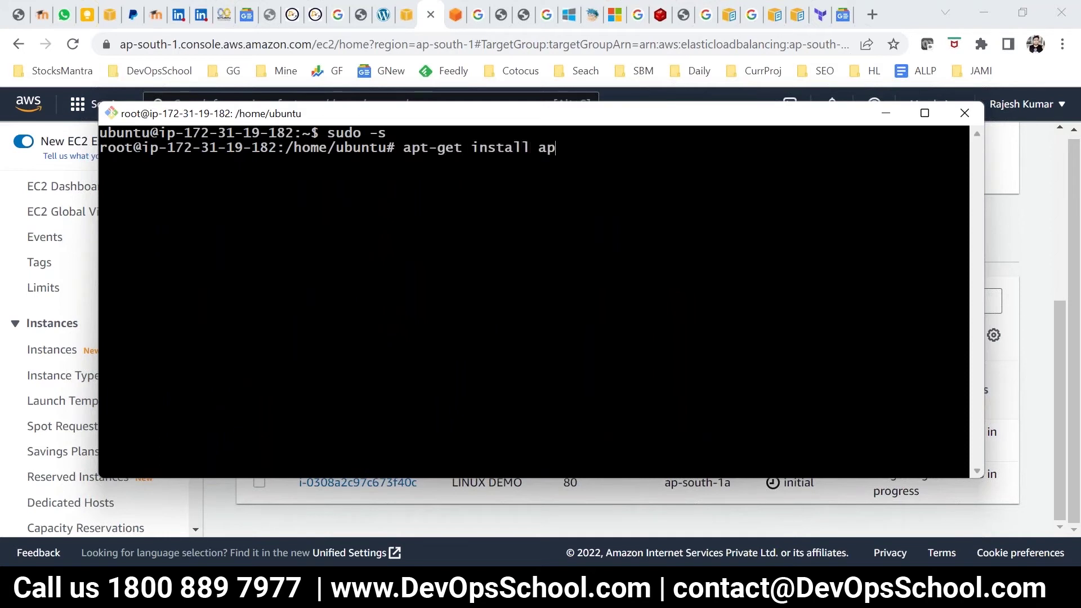
text([ahge)
text(y)
key(Return)
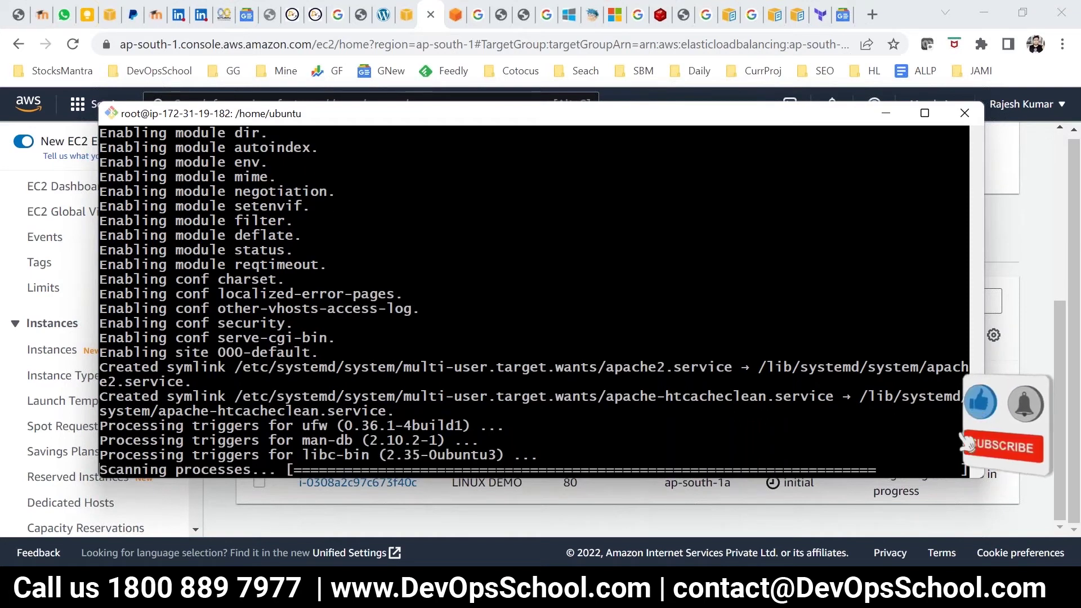
text(clear)
key(Return)
List the current directory's files and start the apache2 service with systemctl.
text(ls)
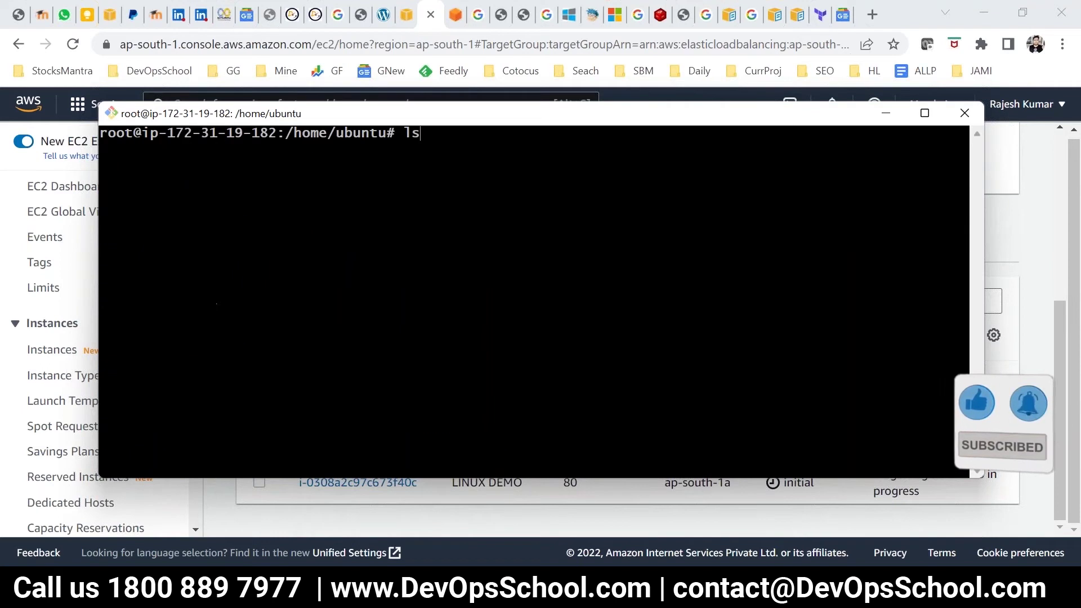
key(Return)
text(systemct)
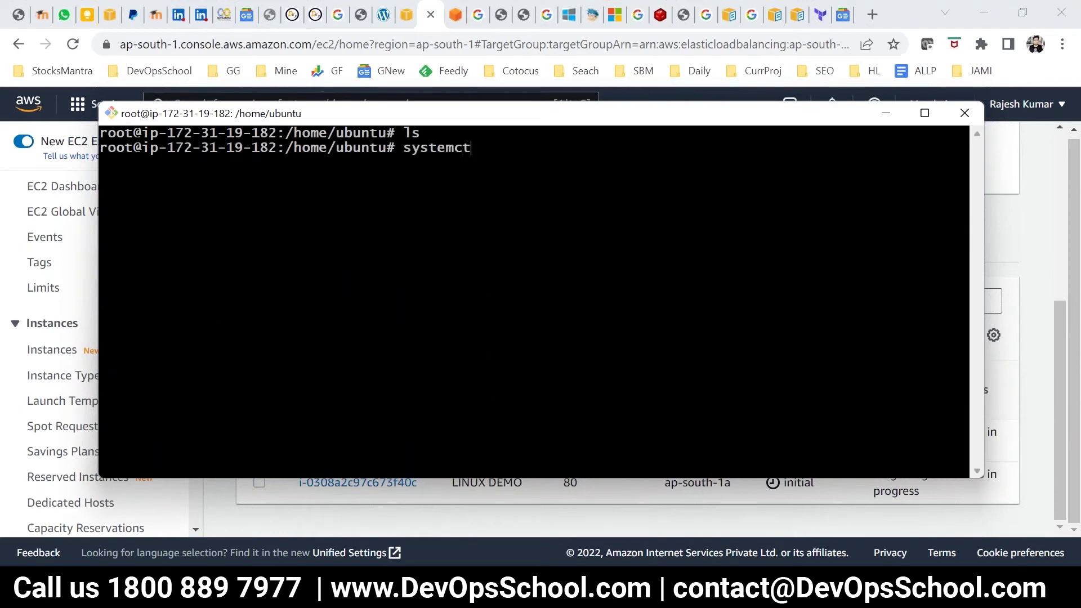
text(l start apache2)
key(Return)
Check the status of the apache2 service with systemctl.
key(Up)
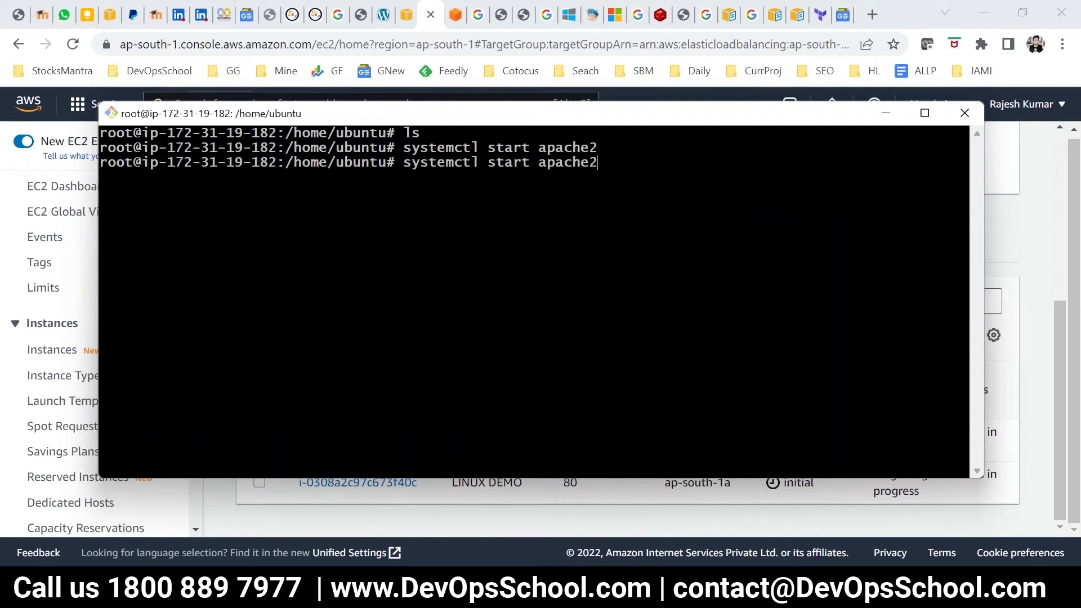
key(BackSpace)
key(BackSpace)
text(tus)
key(Return)
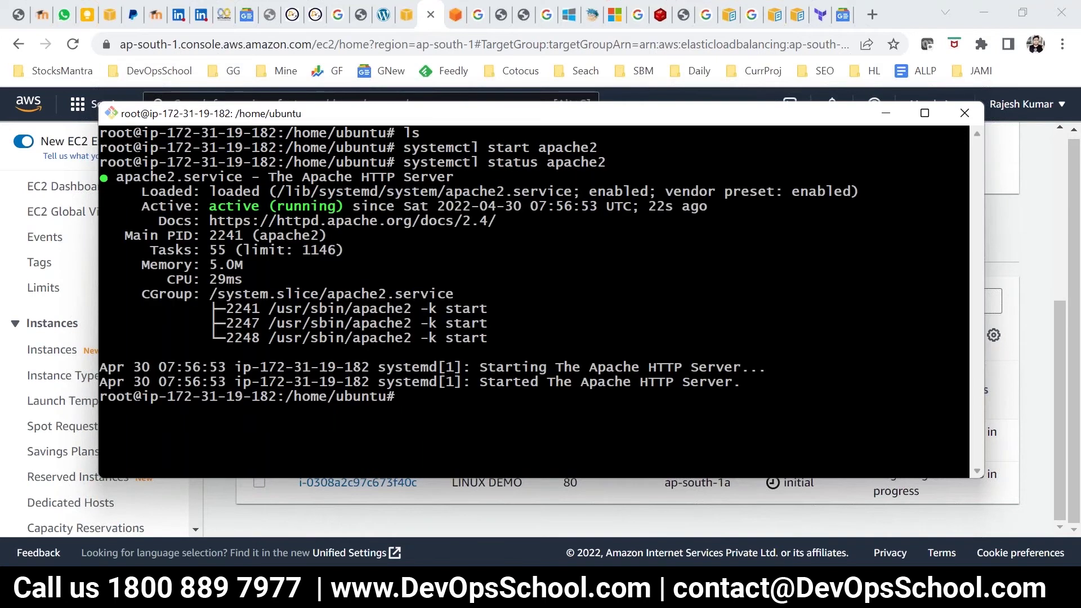
Switch to the AWS.txt notes in Notepad and copy the Linux server's public IP 3.108.67.41 from the SSH command.
key(alt+Tab)
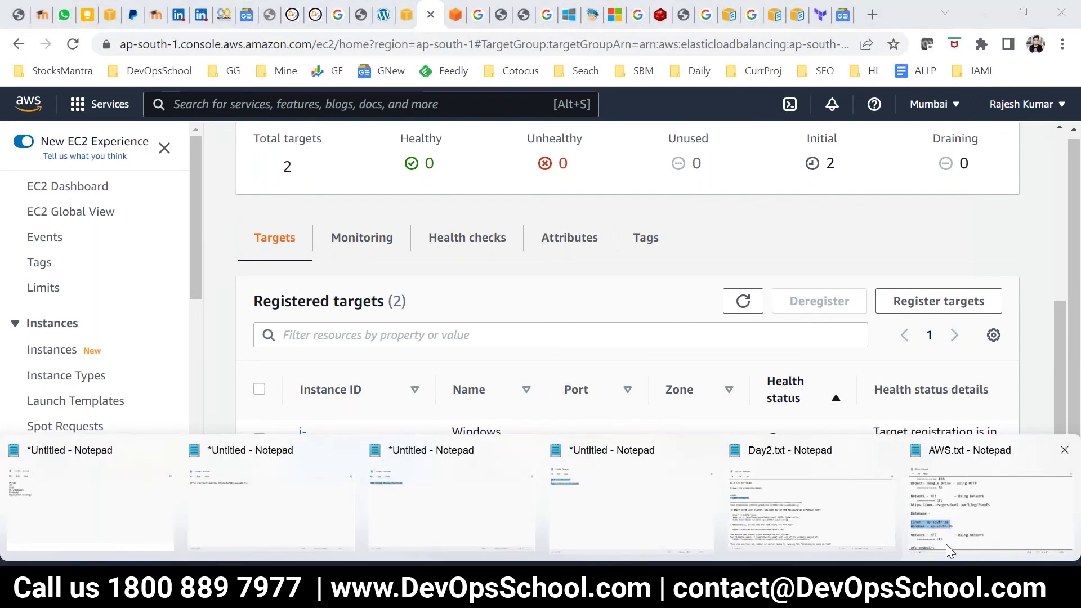
click(933, 532)
scroll(490, 333, up, 9)
scroll(410, 369, down, 3)
double_click(13, 363)
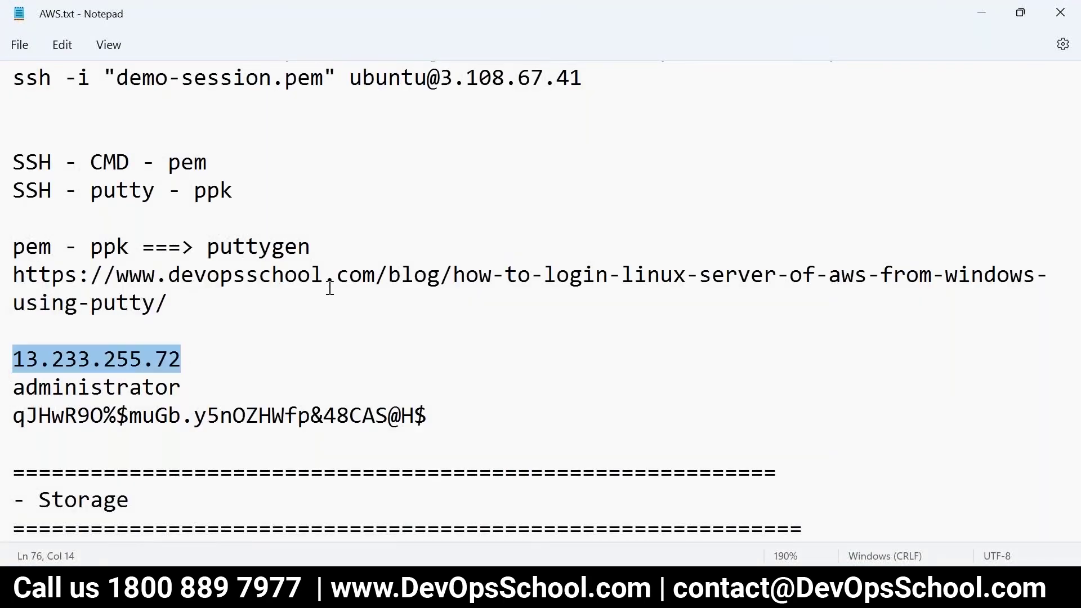
scroll(326, 288, up, 3)
drag(621, 318, 440, 332)
key(ctrl+c)
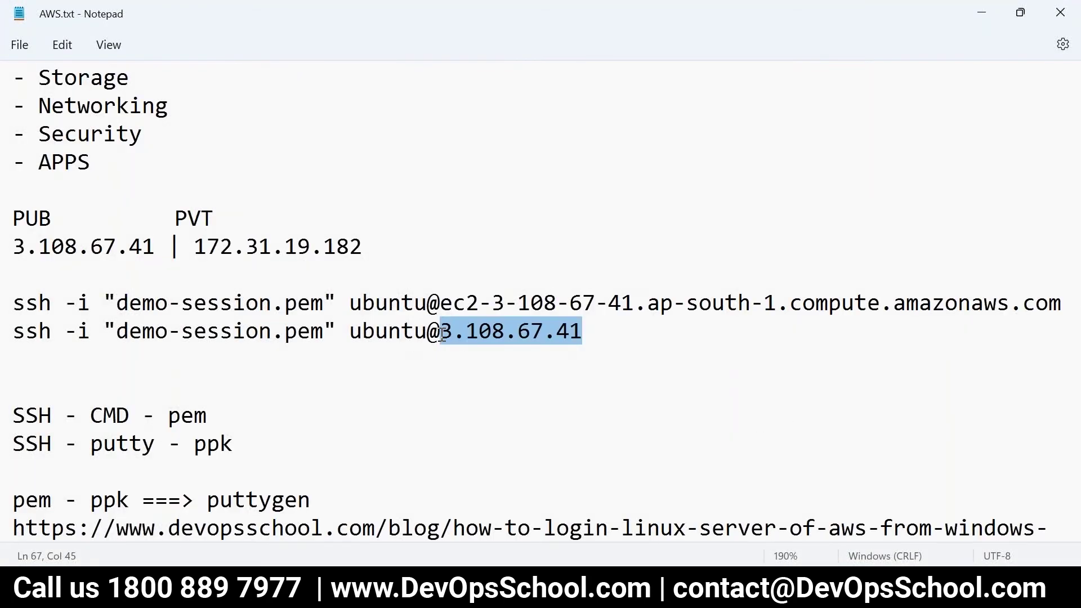
Switch to Chrome and open the copied address 3.108.67.41 in a new tab.
mouse_move(214, 586)
key(alt+Tab)
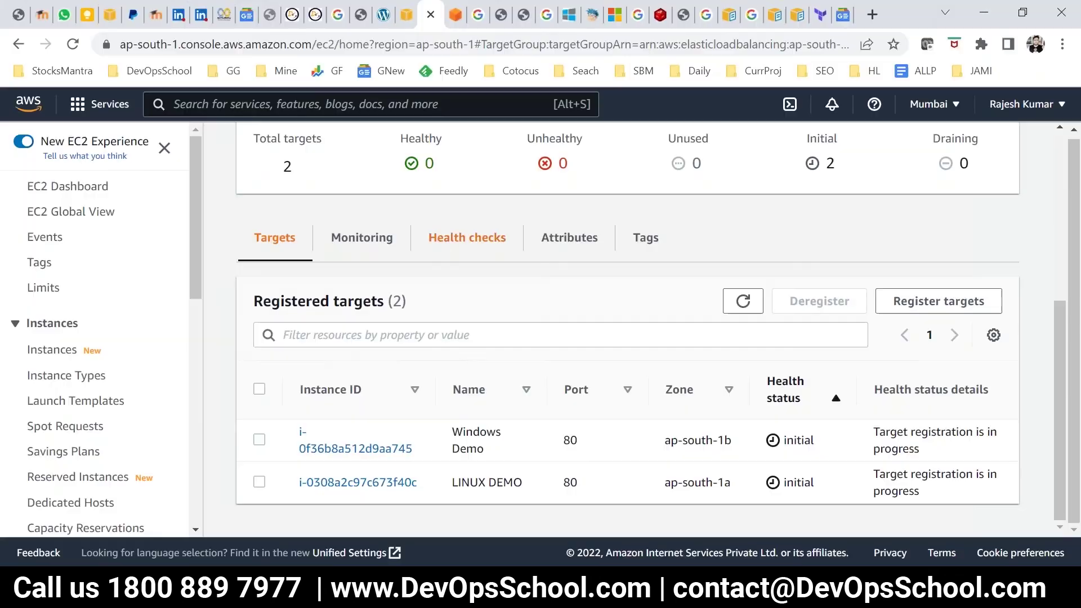
click(880, 8)
key(ctrl+v)
key(Return)
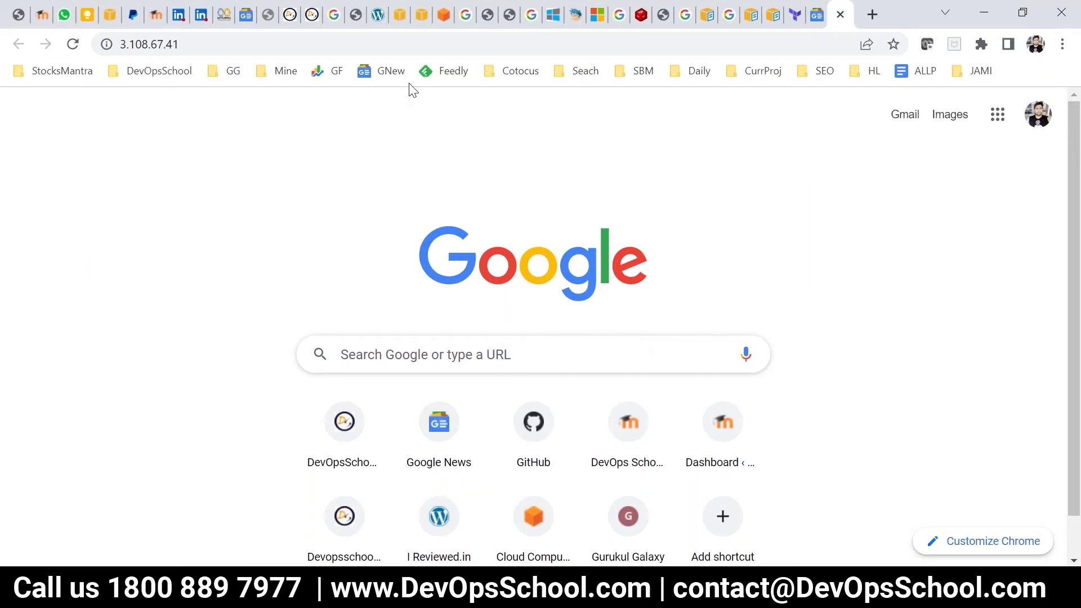
Return to the AWS console, list the running EC2 instances and select LINUX DEMO.
click(421, 15)
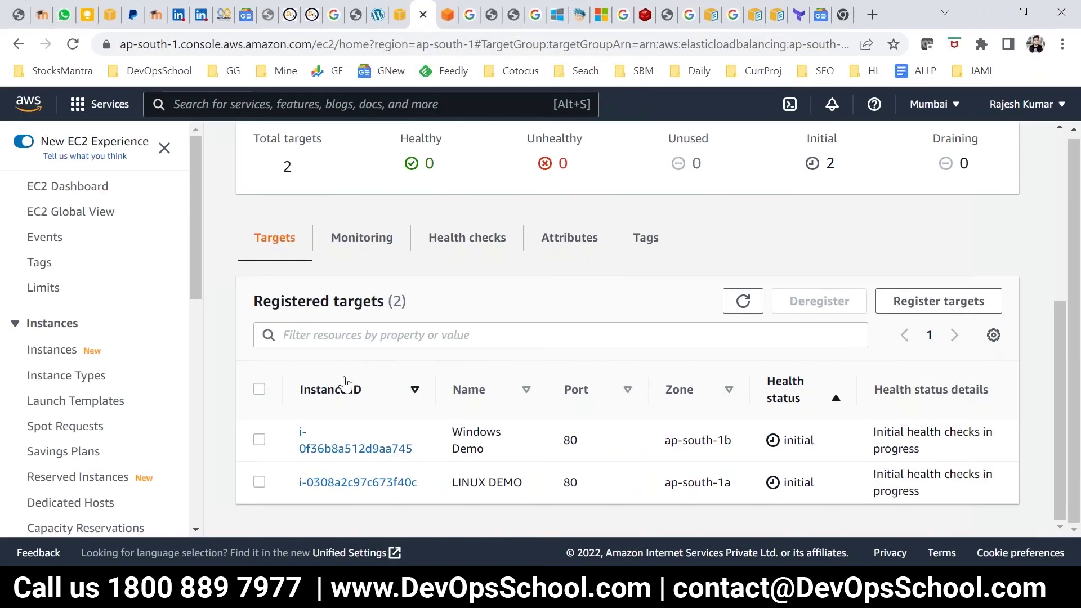
click(72, 187)
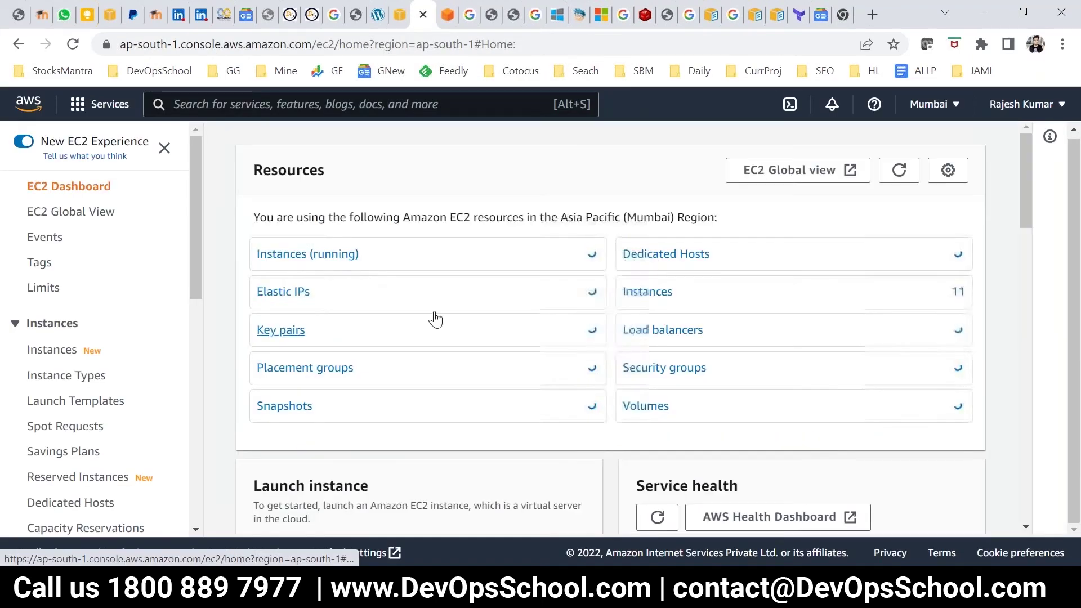
click(356, 253)
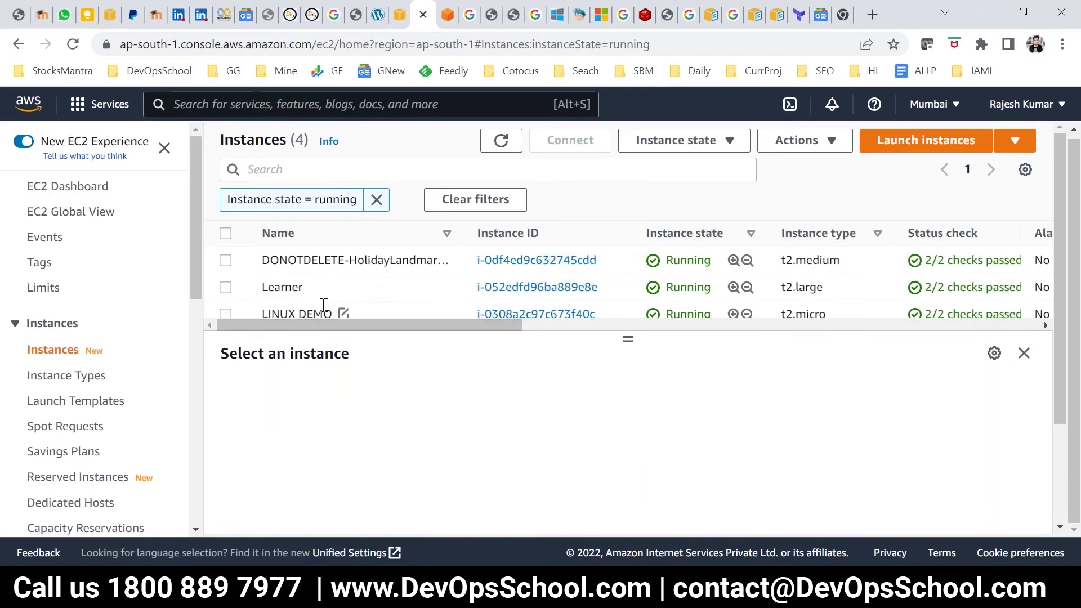
scroll(326, 298, down, 3)
scroll(291, 272, up, 3)
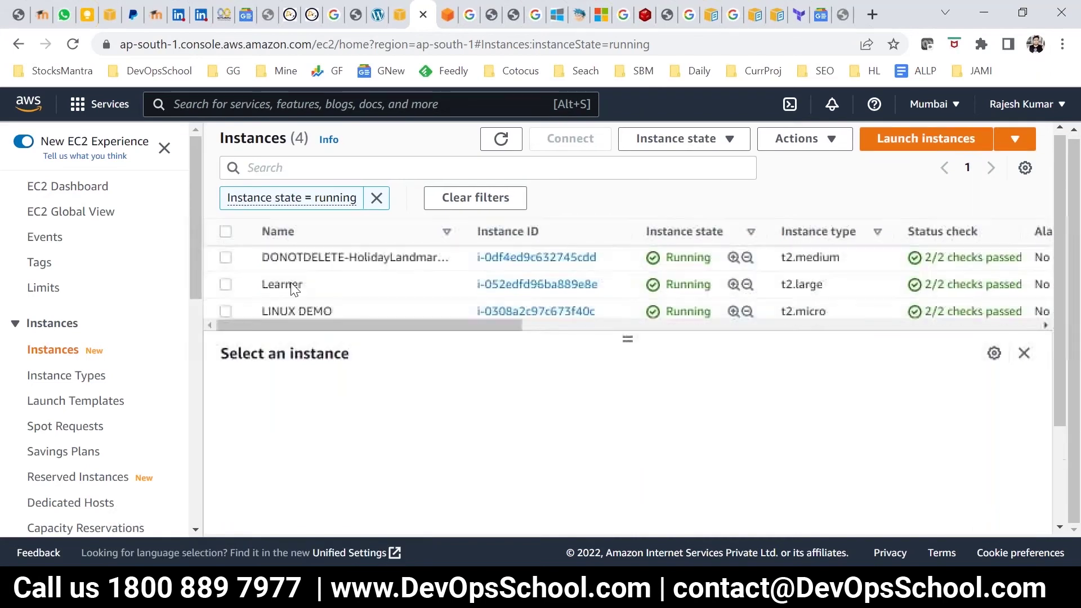
click(281, 314)
scroll(629, 468, down, 2)
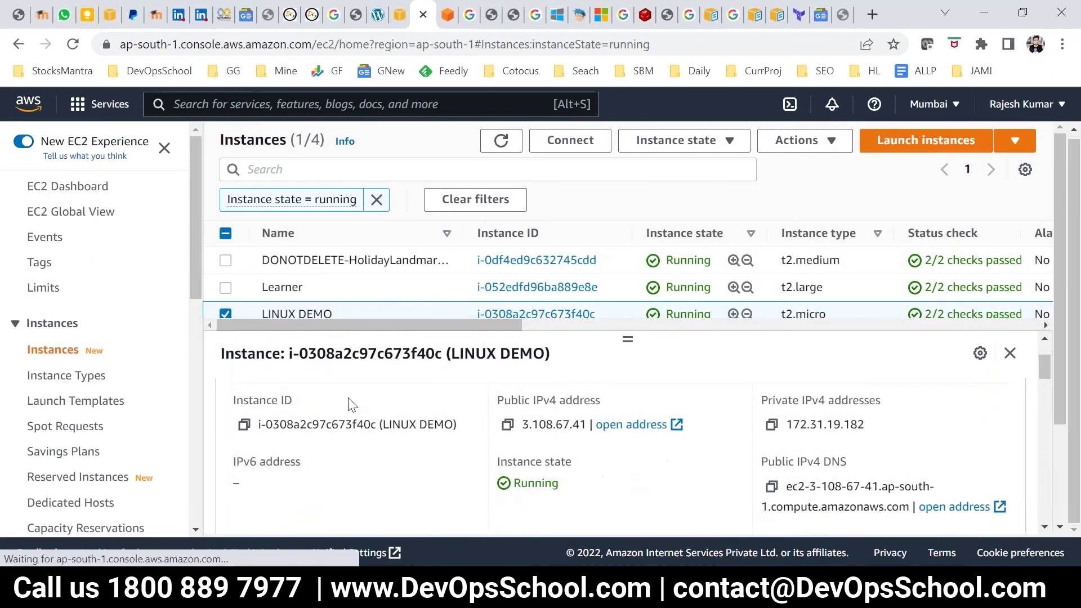
Open the security group attached to LINUX DEMO from its security details and view the inbound rules.
click(313, 418)
scroll(313, 418, down, 2)
scroll(313, 418, down, 3)
scroll(313, 418, up, 3)
click(313, 345)
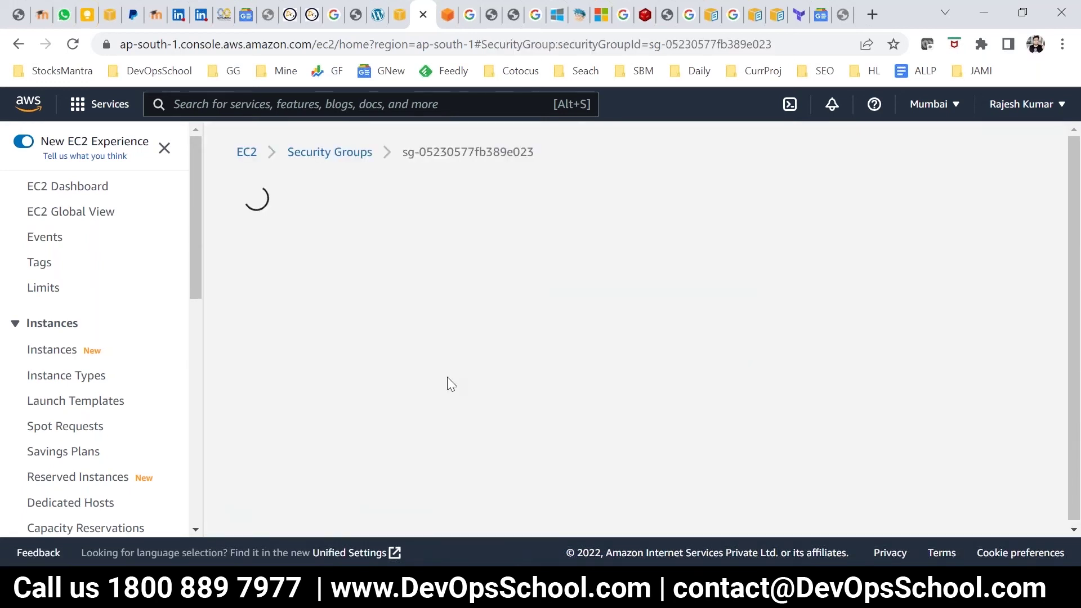
scroll(444, 360, down, 4)
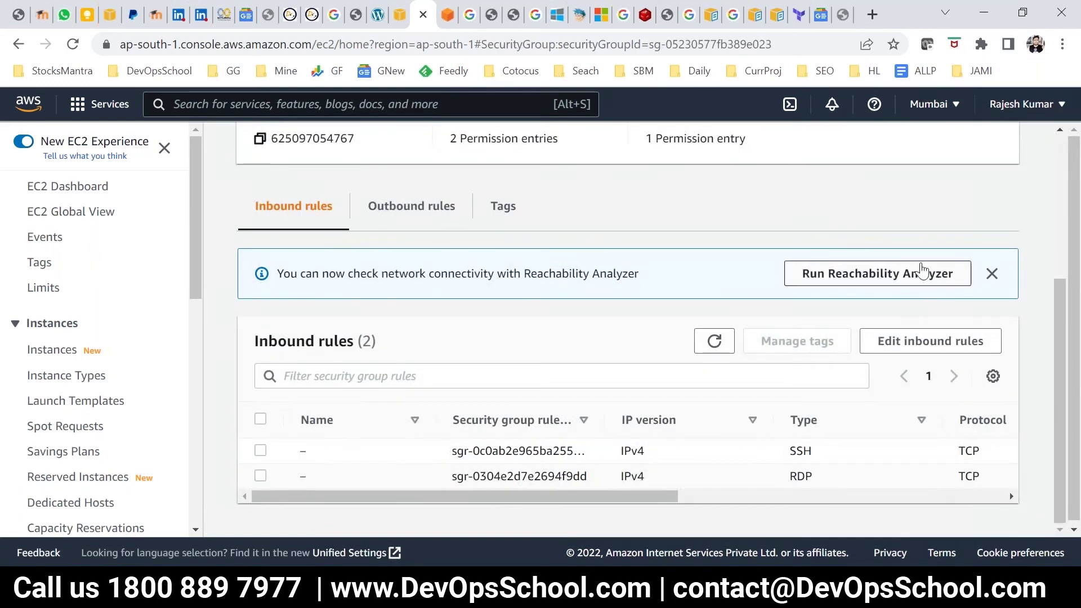
Edit the security group's inbound rules and add a rule of type HTTP for port 80.
click(918, 344)
scroll(321, 363, down, 2)
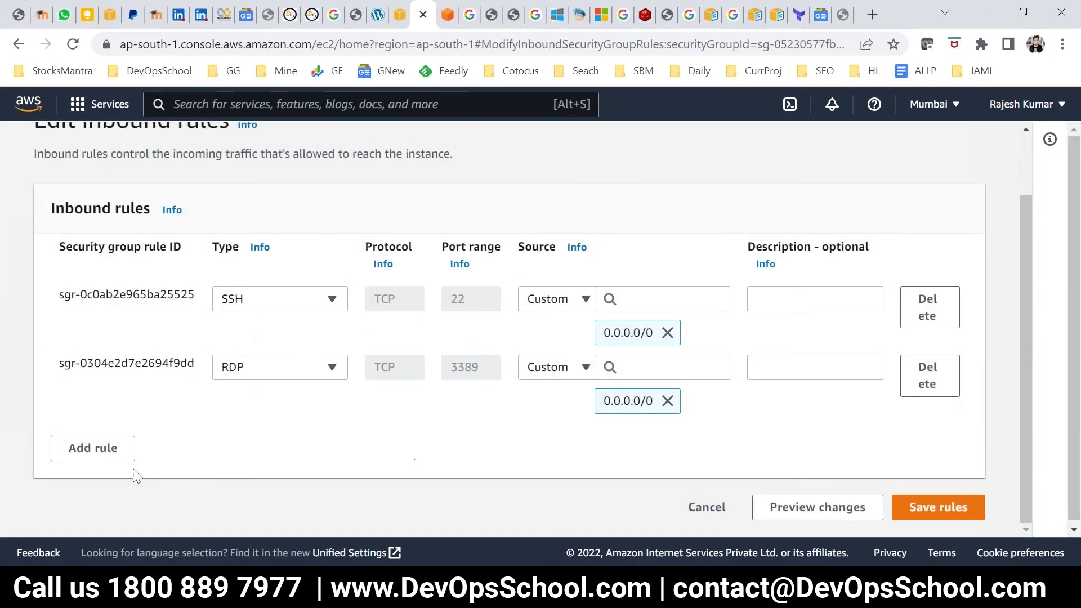
click(112, 449)
scroll(333, 405, down, 1)
click(317, 388)
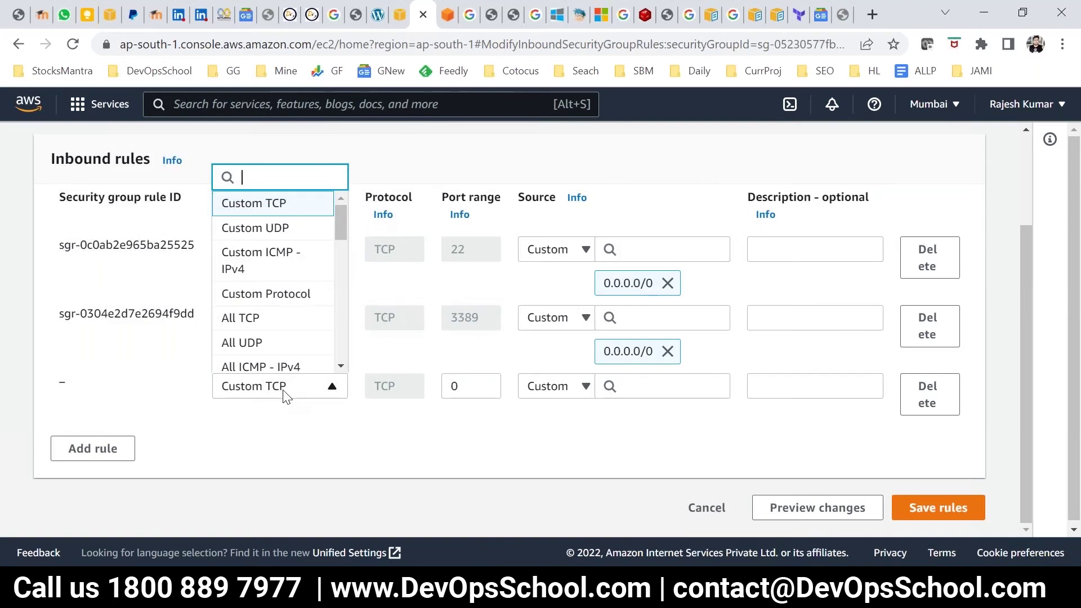
scroll(276, 299, down, 5)
scroll(287, 308, down, 1)
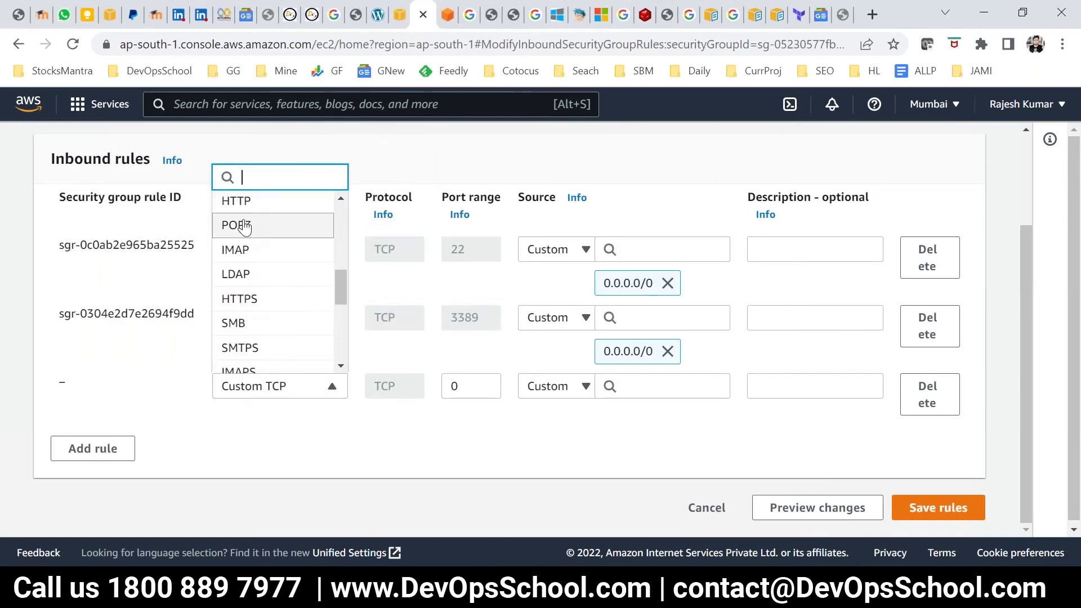
click(237, 201)
drag(472, 393, 448, 383)
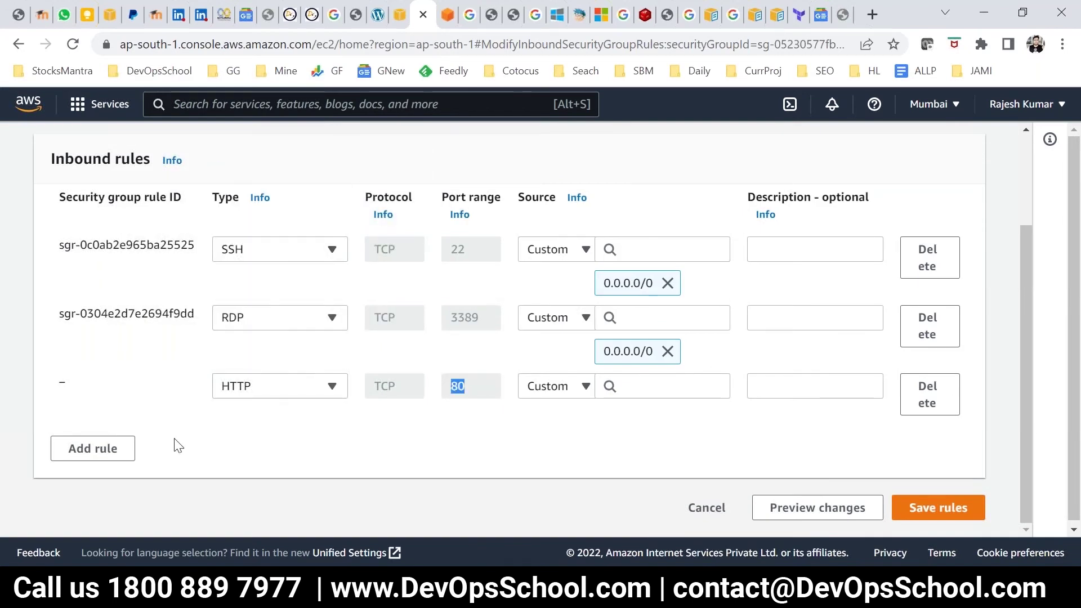
click(102, 454)
click(242, 444)
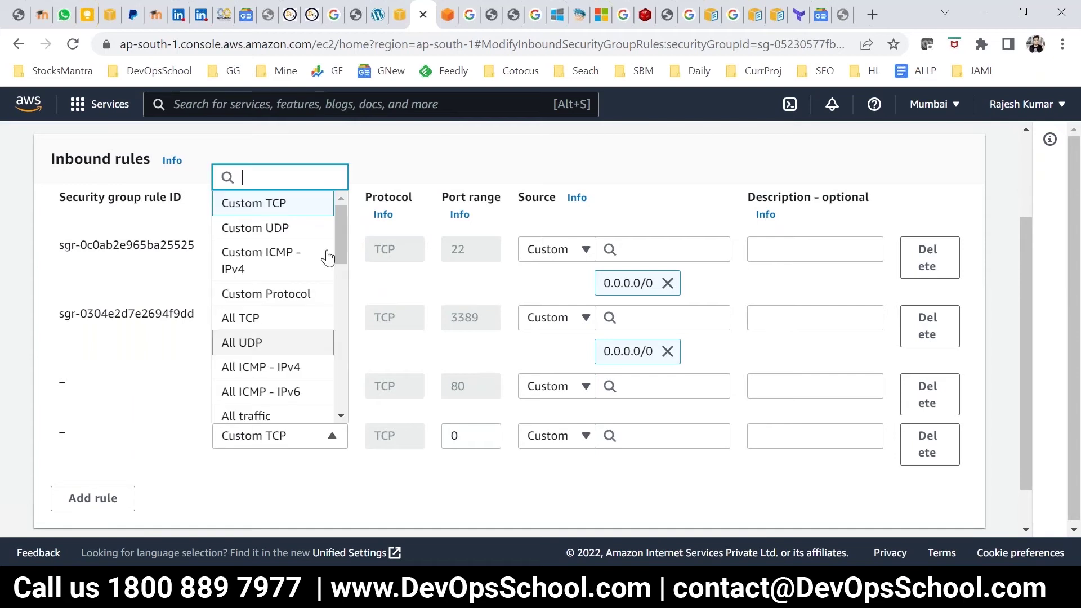
drag(343, 245, 332, 272)
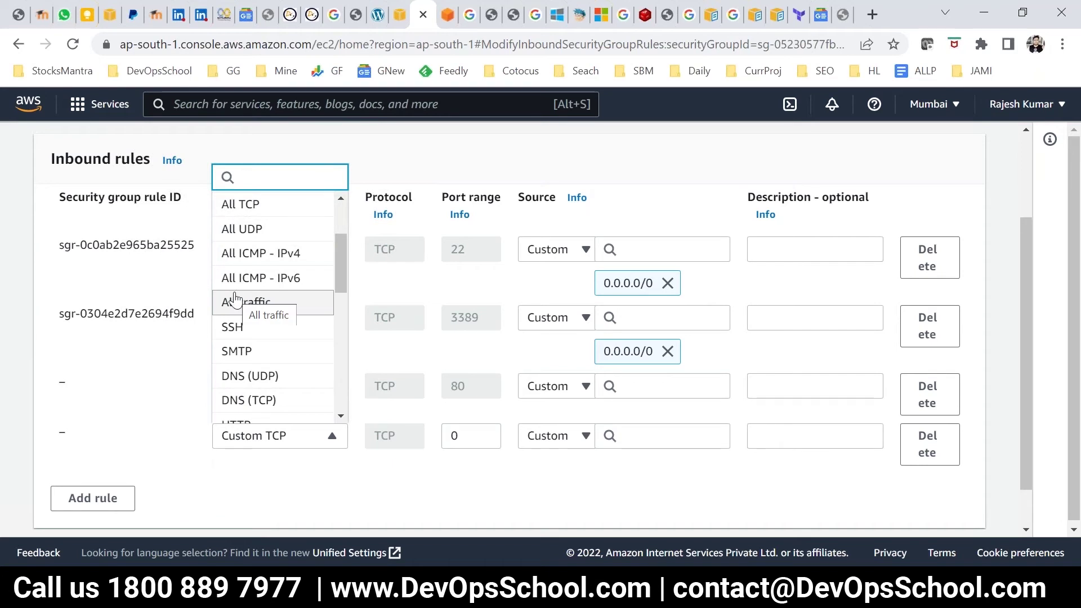
click(133, 437)
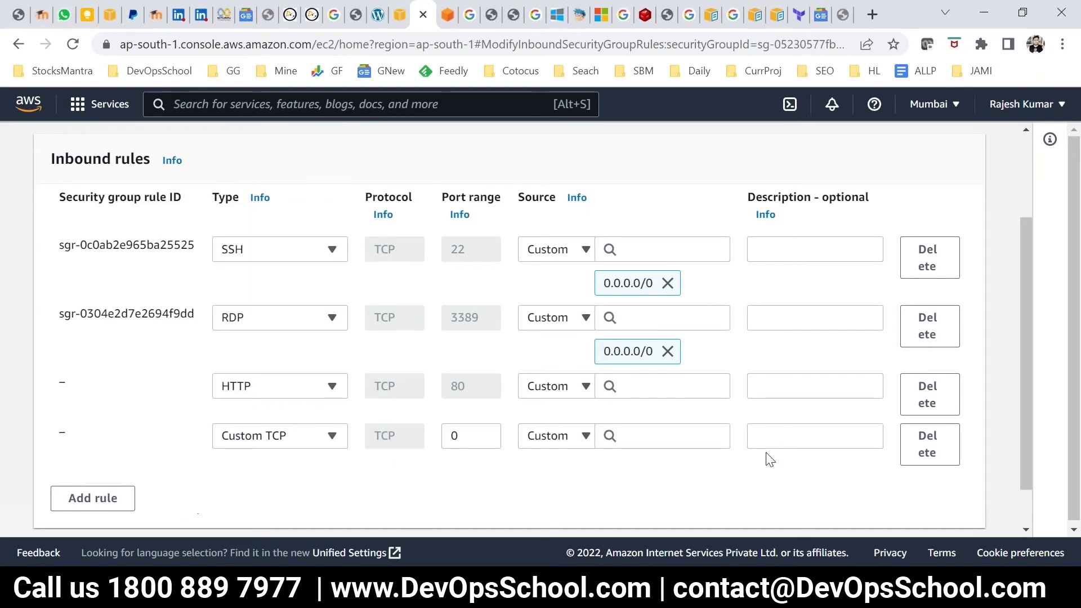
click(935, 454)
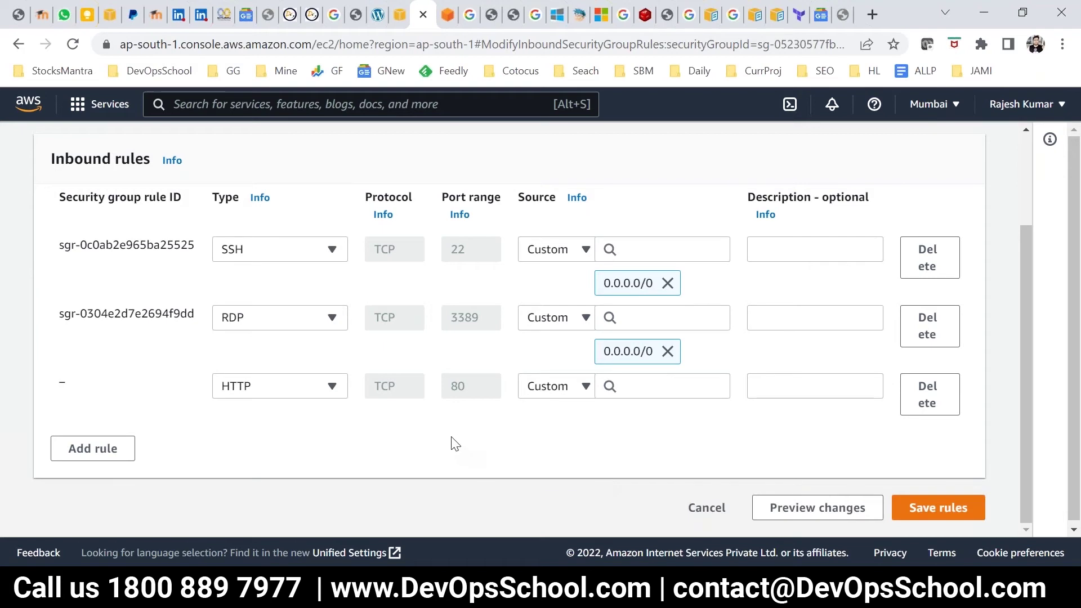
Specify a source for the HTTP rule and save the inbound rules, retrying the save if needed.
click(929, 509)
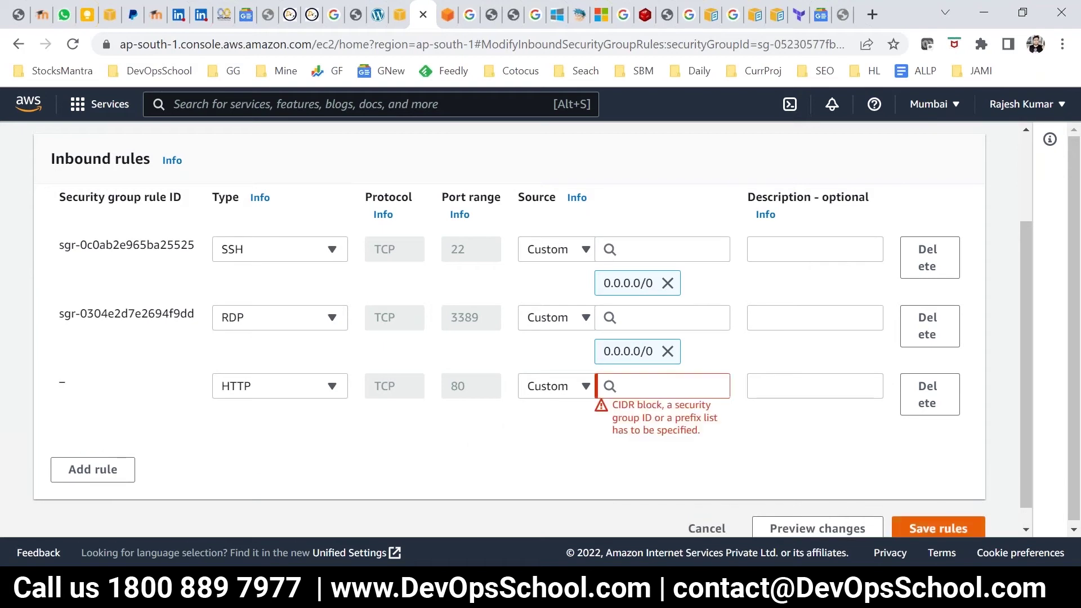
click(670, 385)
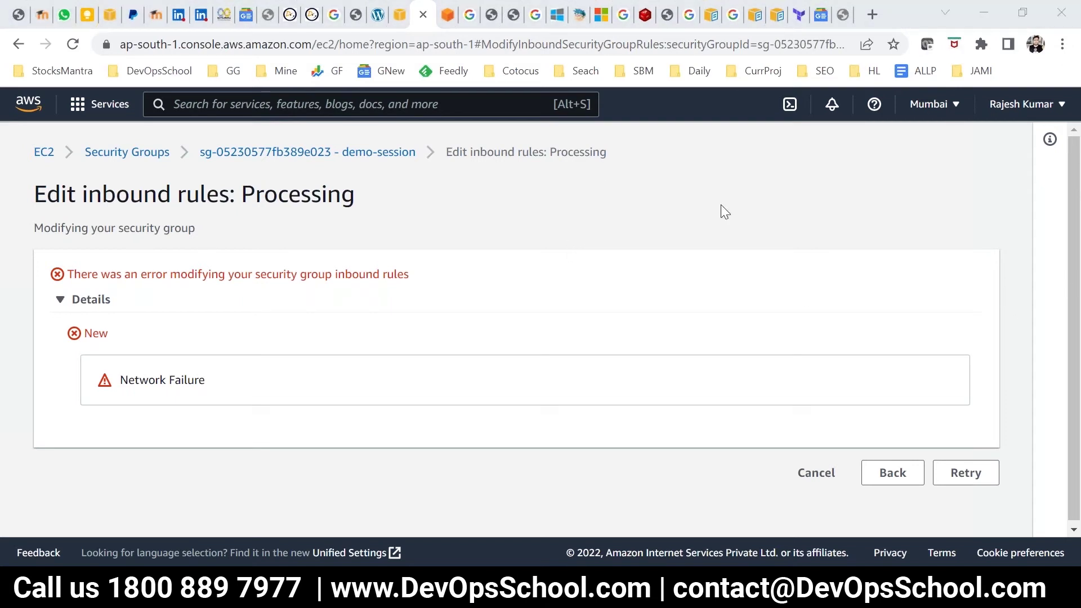
click(965, 473)
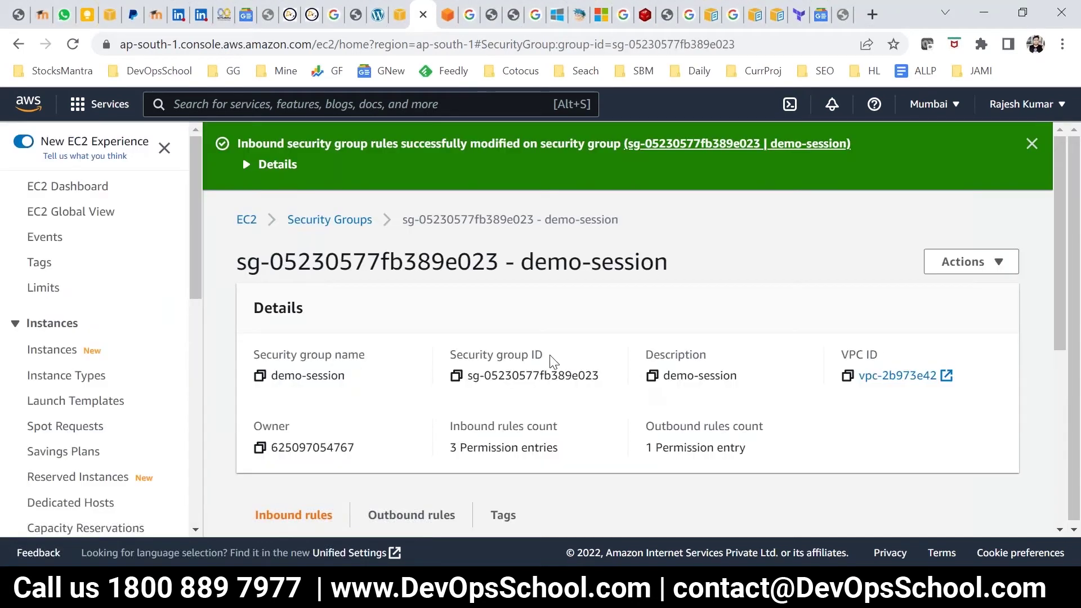
scroll(485, 428, down, 5)
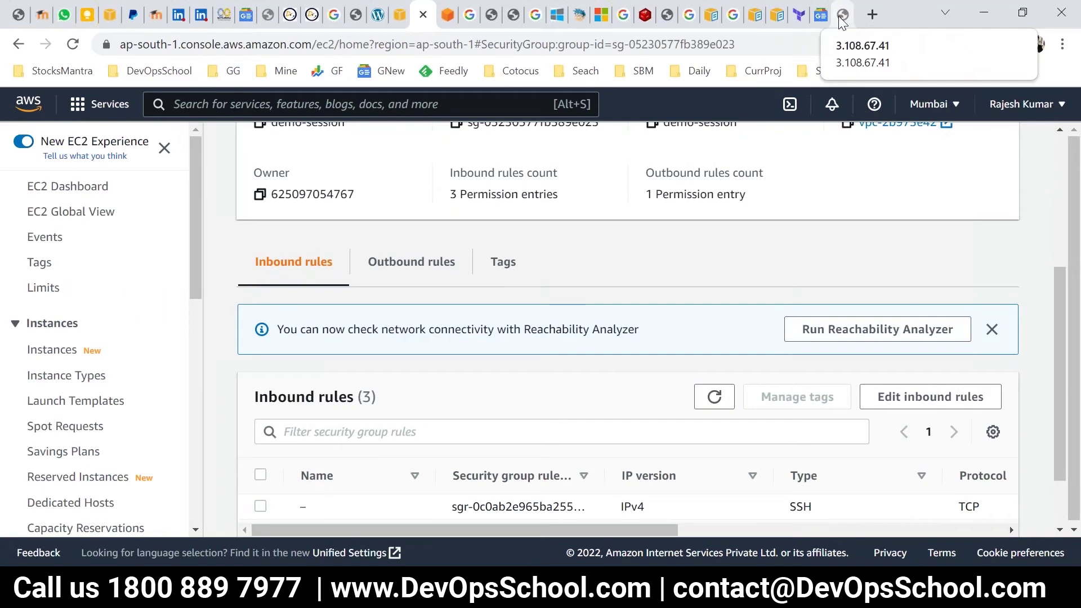
Reload 3.108.67.41 in its browser tab to check that Apache serves its page over HTTP.
click(841, 15)
click(227, 44)
key(Return)
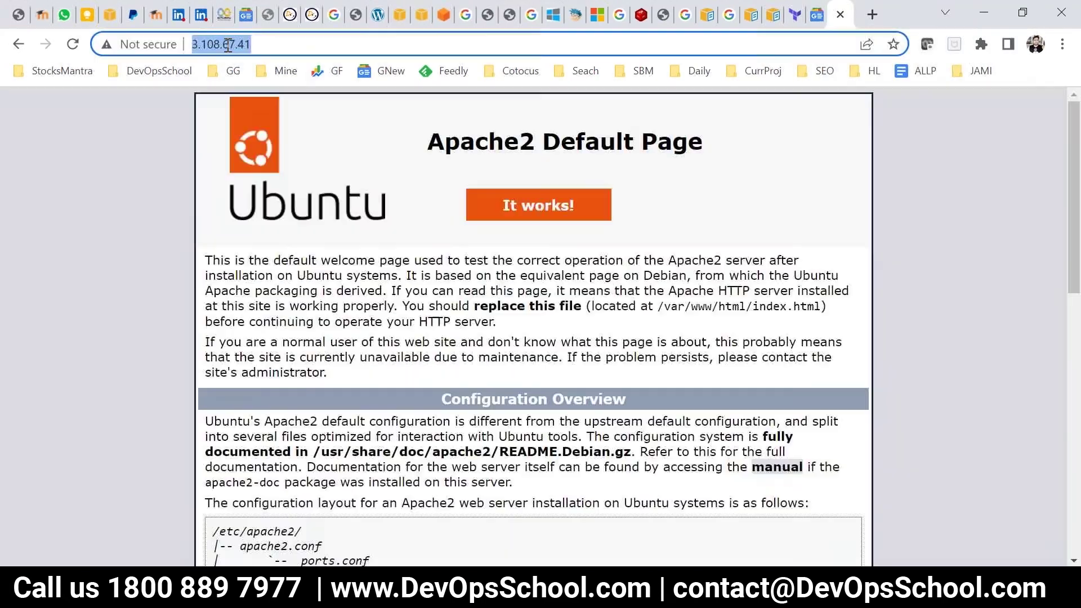
drag(252, 44, 192, 44)
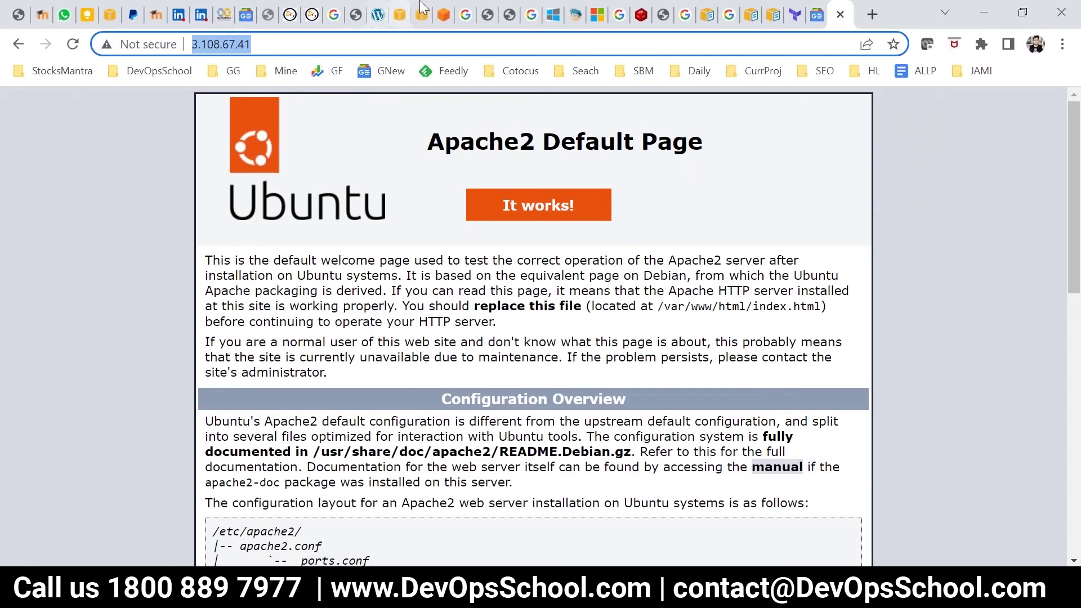
Return to the console, open the demotg target group from the demo load balancer's TCP : 80 listener, and check its target health counts.
click(421, 15)
scroll(67, 381, down, 6)
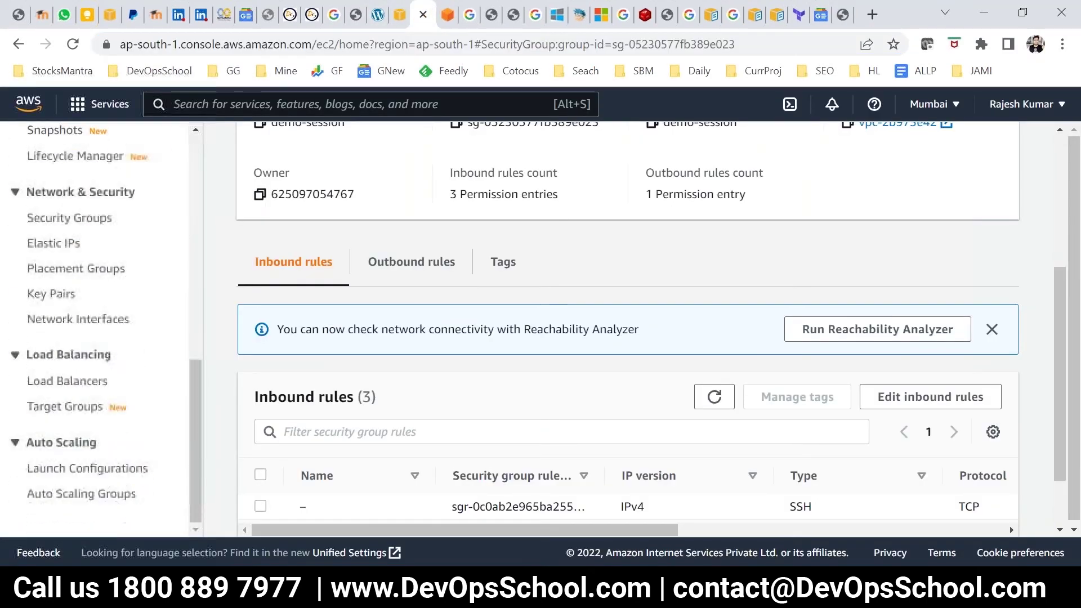
click(67, 381)
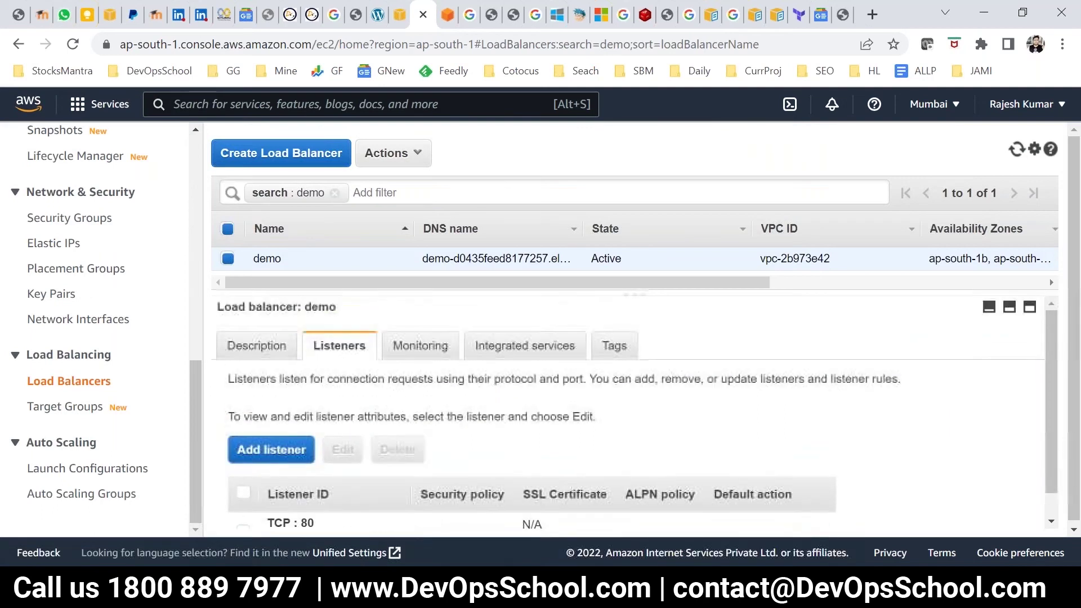
scroll(413, 415, down, 1)
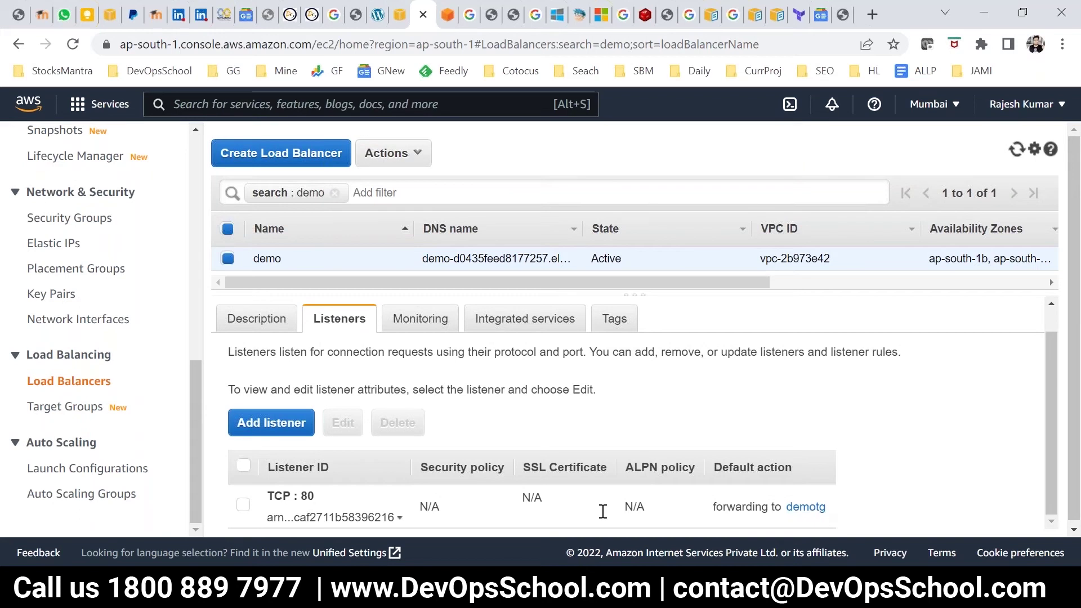
click(806, 507)
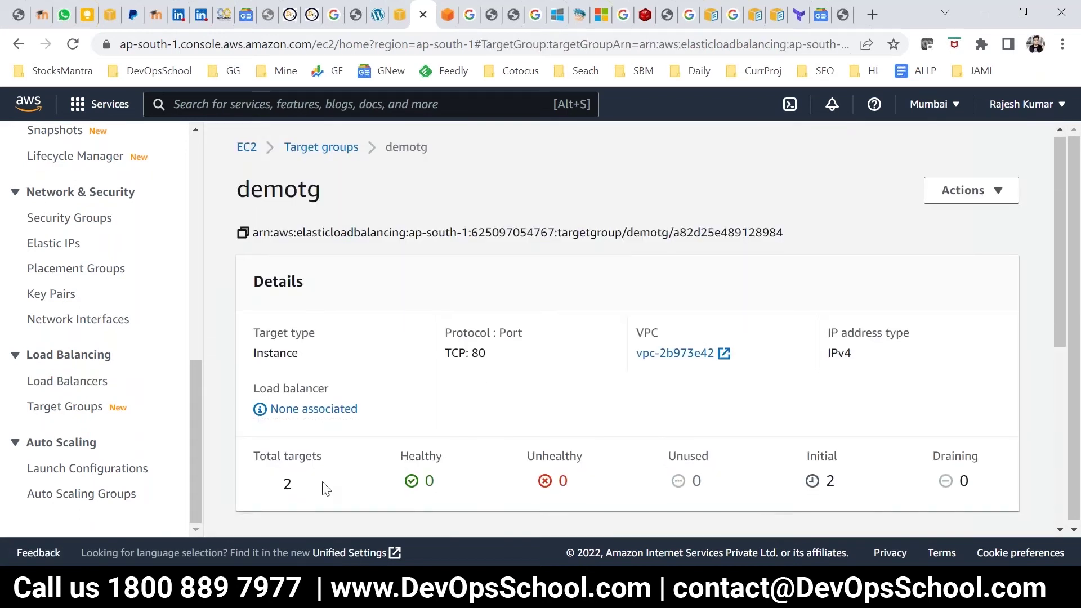
drag(325, 489, 273, 338)
click(445, 338)
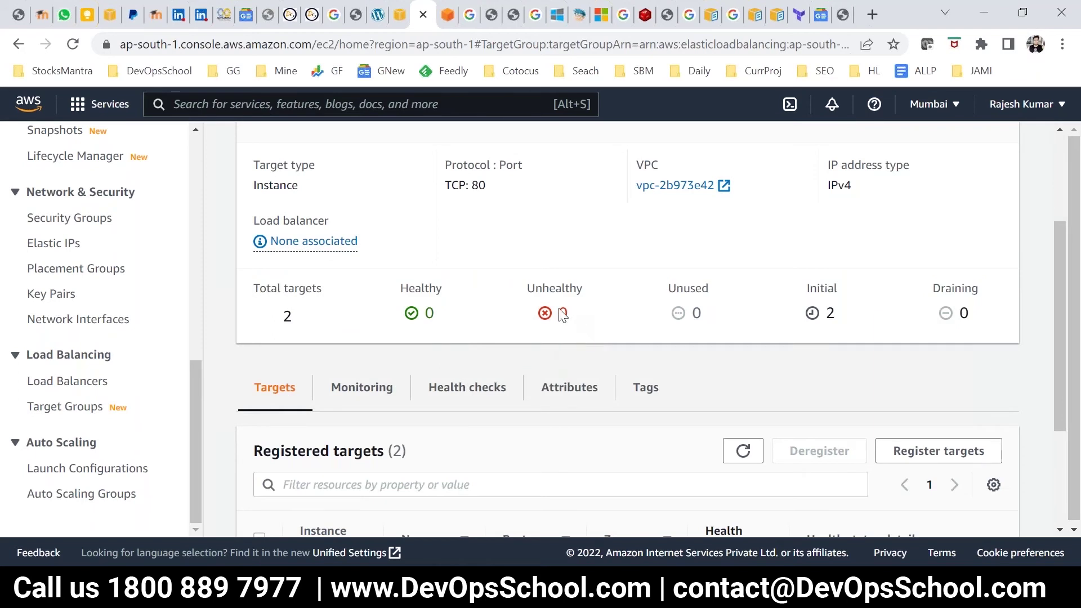
Refresh demotg's registered targets and check the health status of the Windows Demo and LINUX DEMO instances.
drag(563, 313, 430, 287)
scroll(544, 399, down, 3)
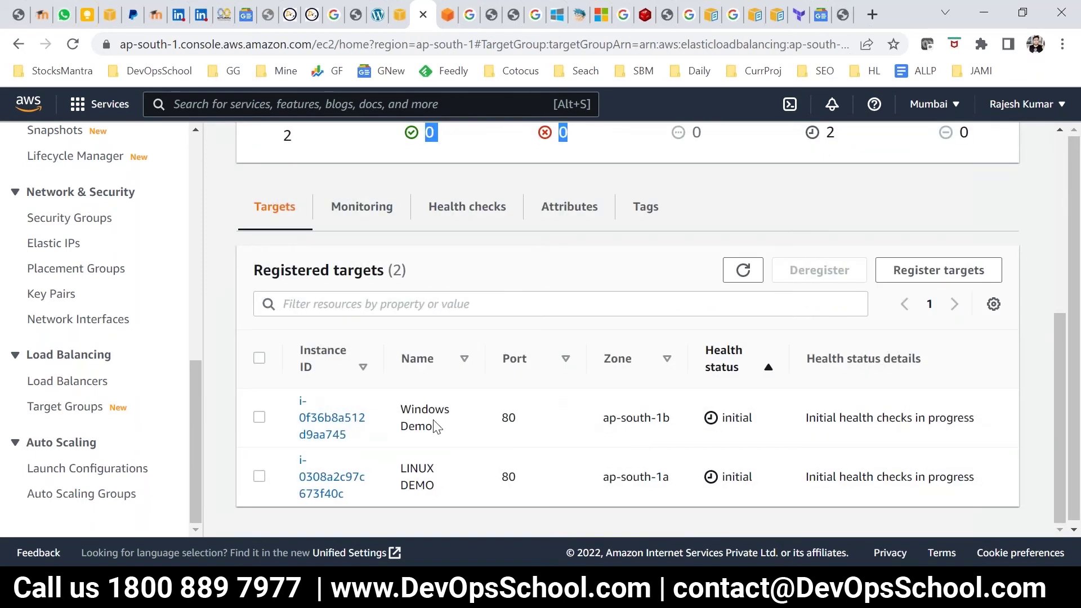
click(259, 418)
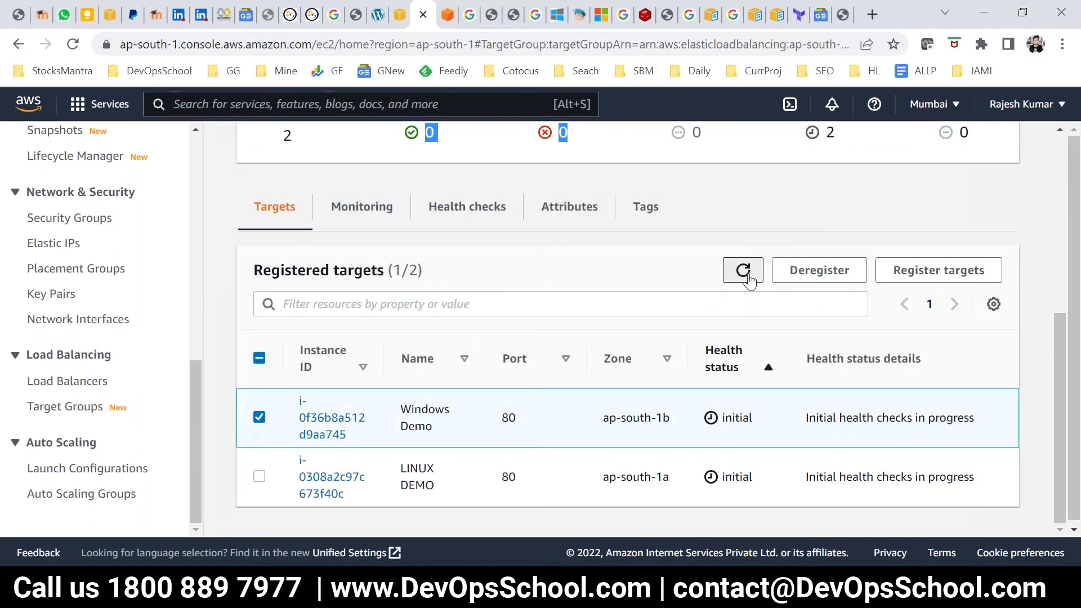
click(743, 270)
drag(852, 436, 787, 429)
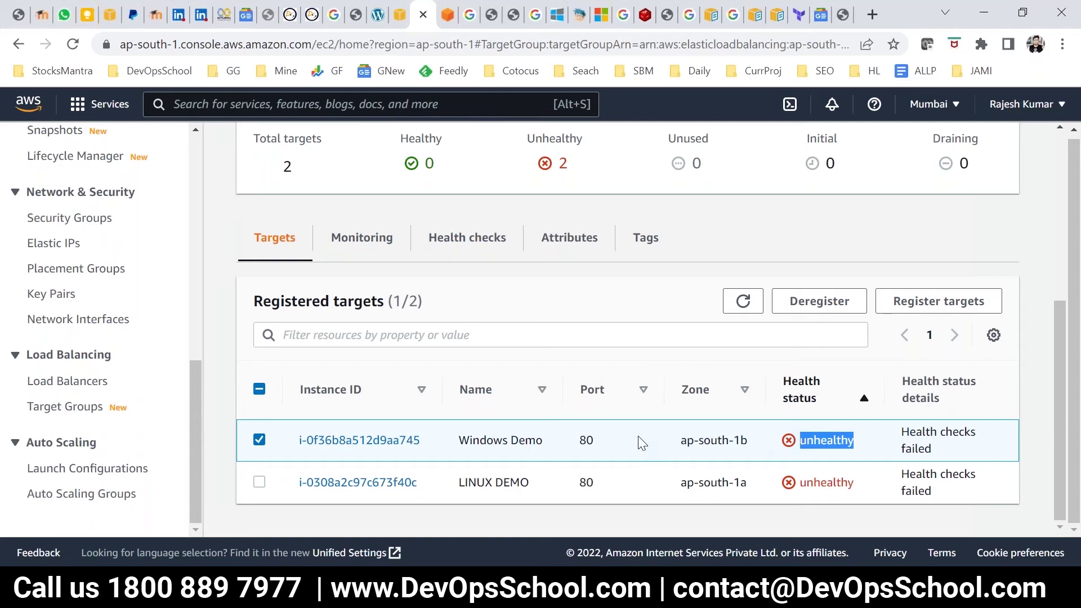
click(744, 301)
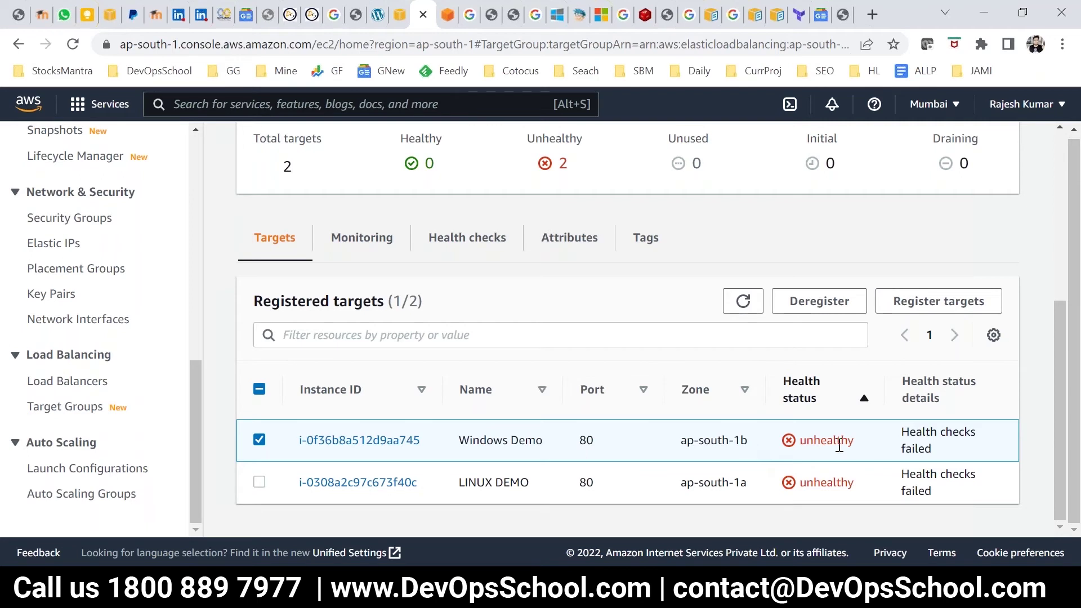
drag(532, 484, 474, 468)
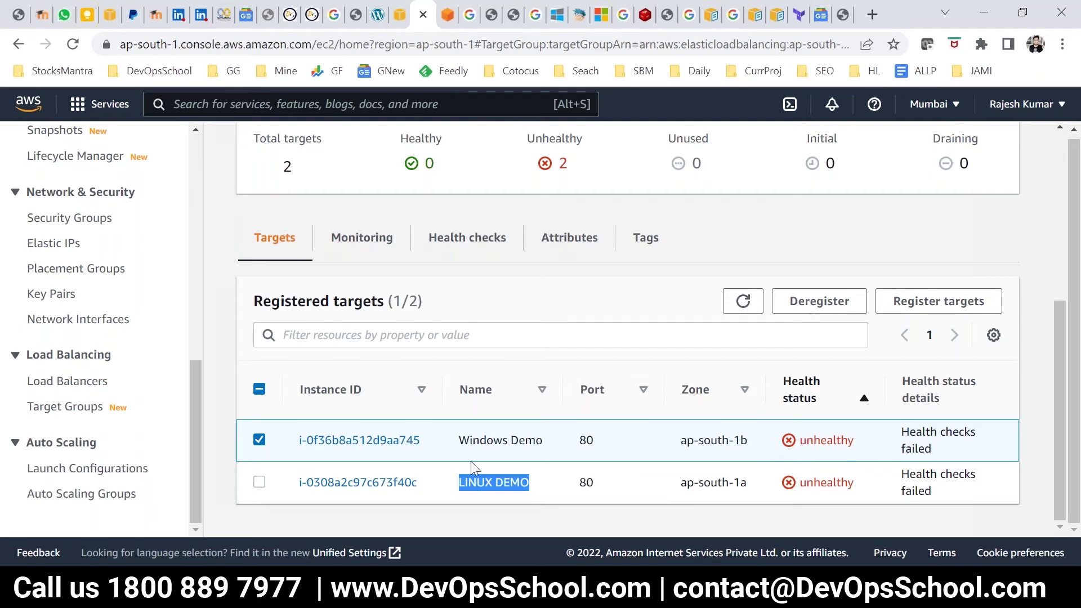
Keep refreshing the registered targets list to recheck the LINUX DEMO target's health status.
click(845, 18)
click(423, 14)
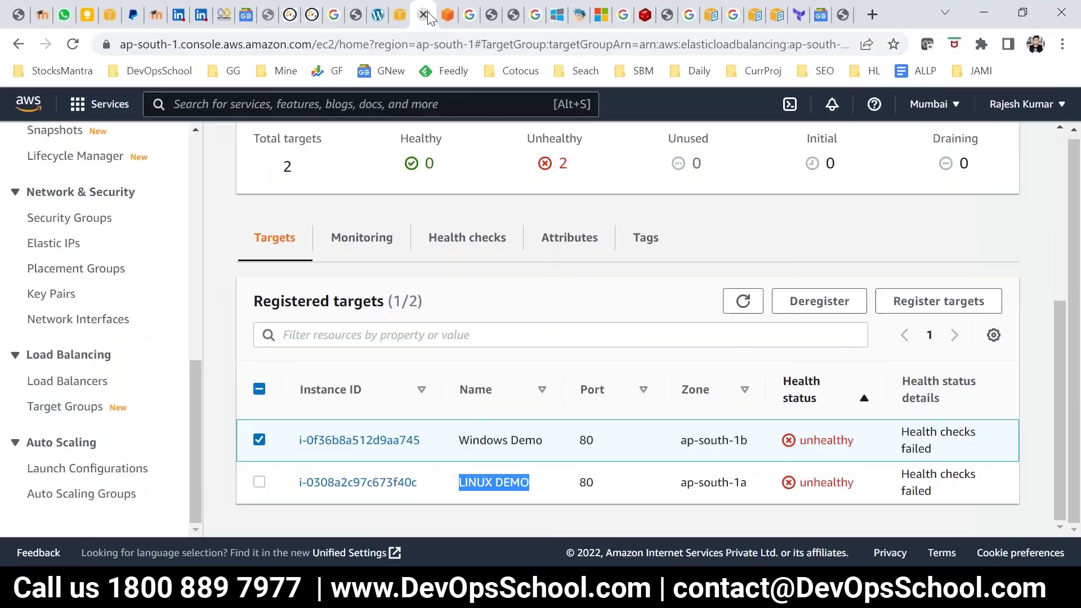
click(749, 311)
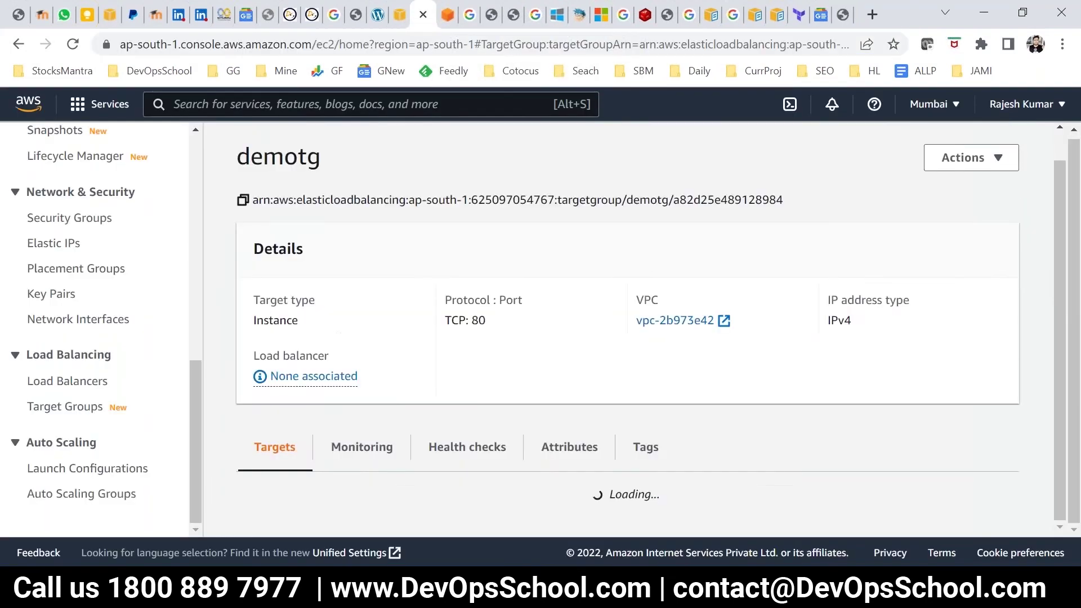
drag(865, 483, 795, 482)
click(743, 301)
click(743, 300)
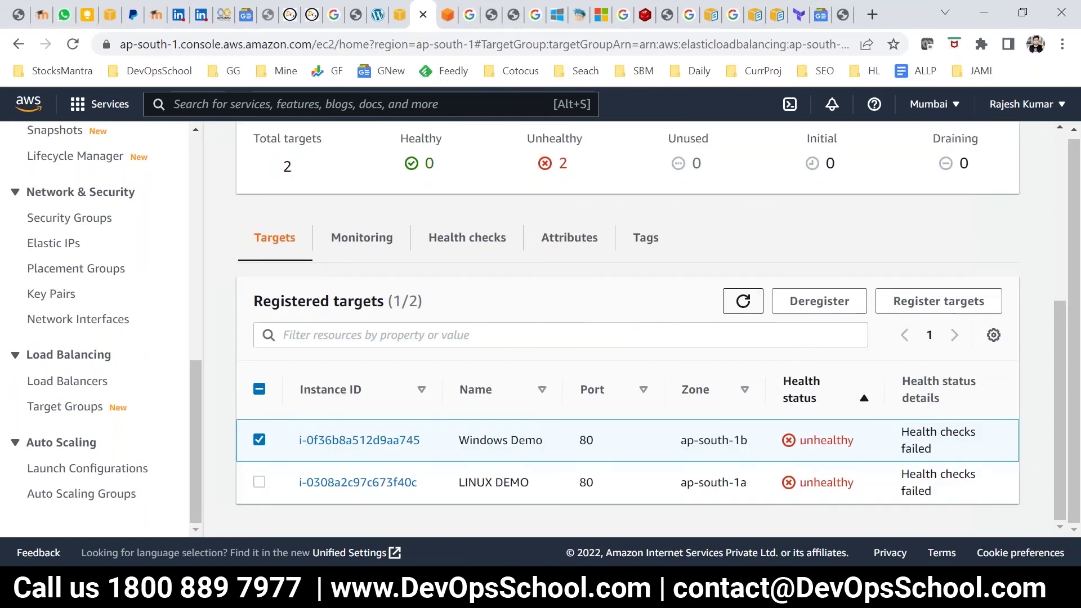
click(743, 301)
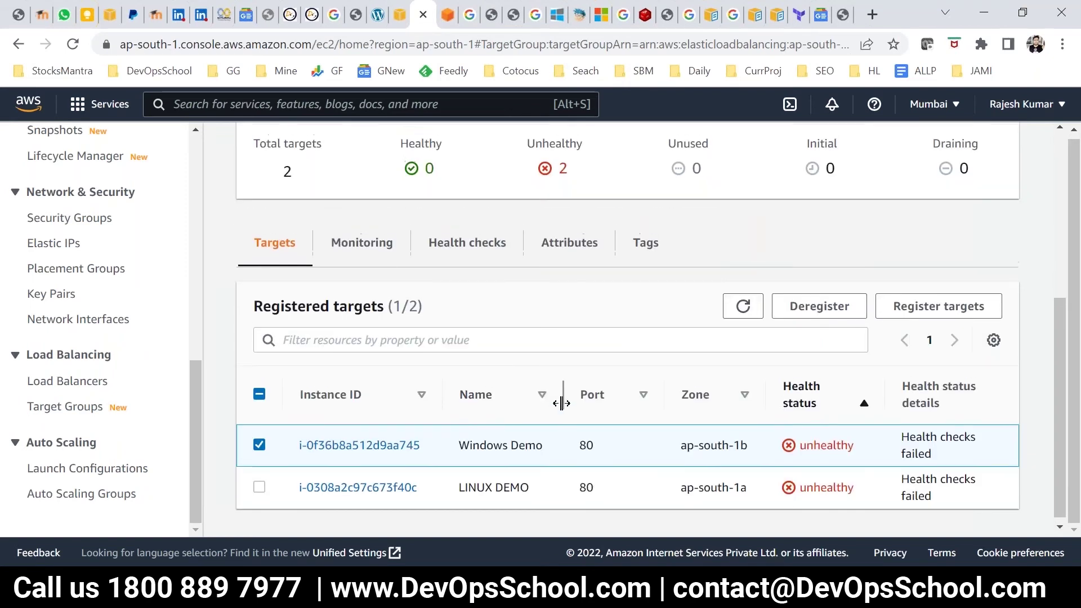
Review demotg's health check settings, including the advanced port and threshold options, and leave the editor without saving.
click(459, 256)
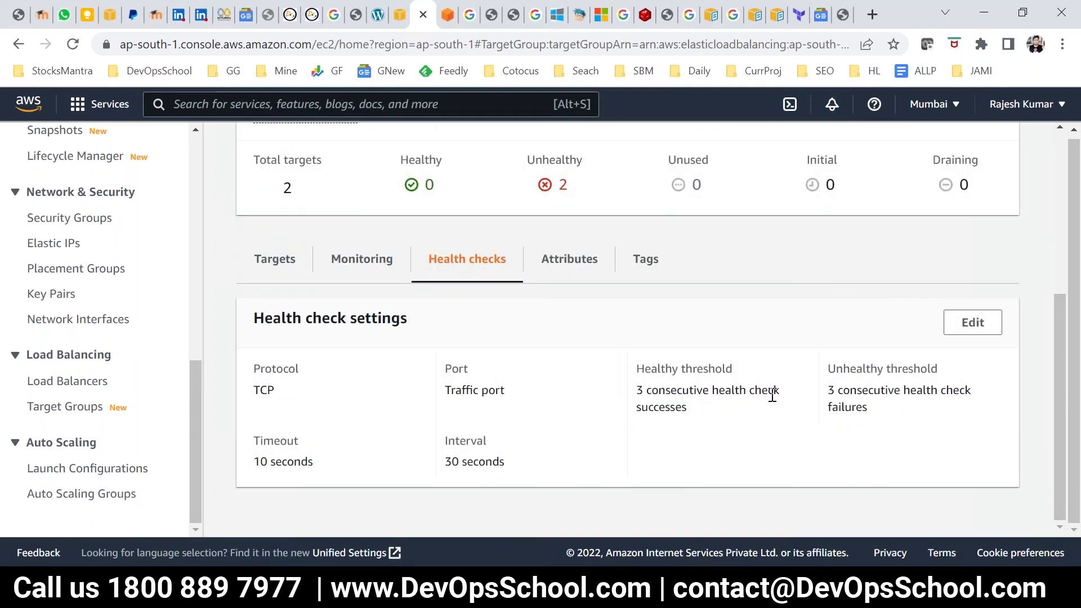
click(982, 322)
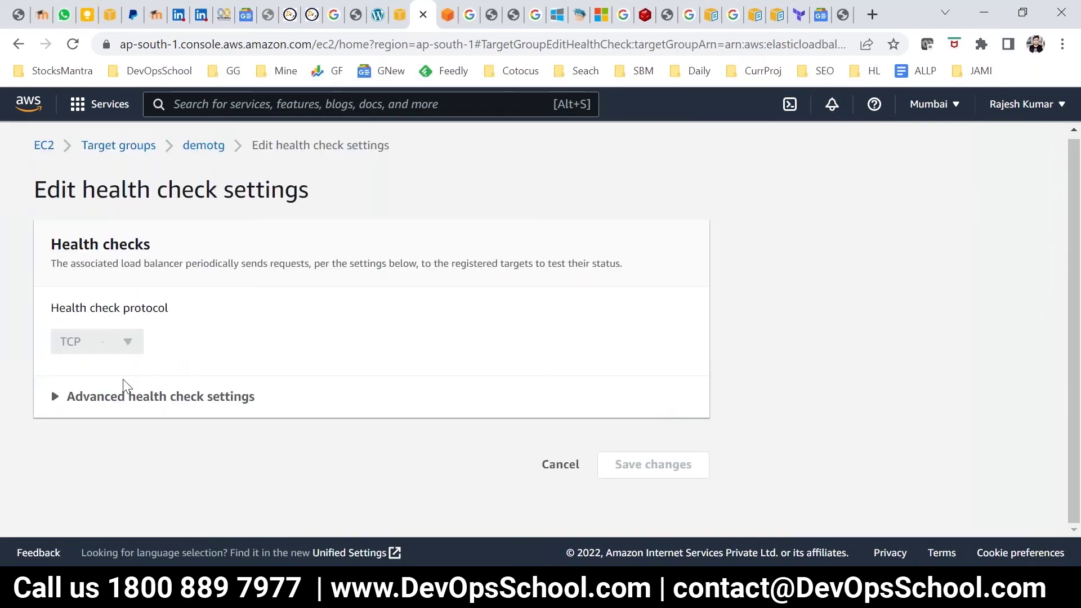
click(139, 402)
scroll(92, 403, down, 3)
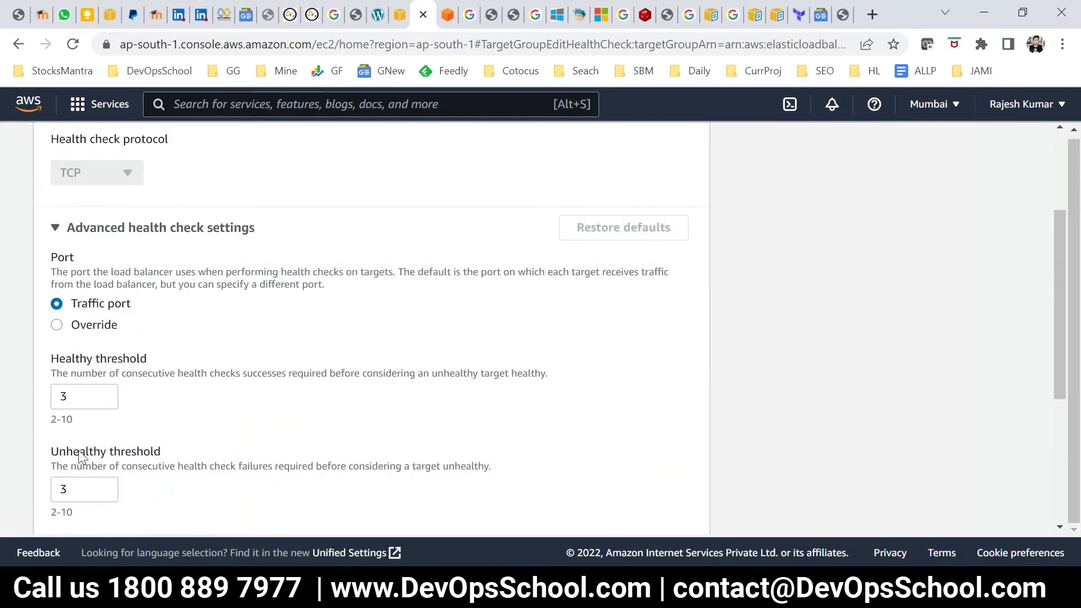
scroll(90, 467, down, 5)
click(559, 503)
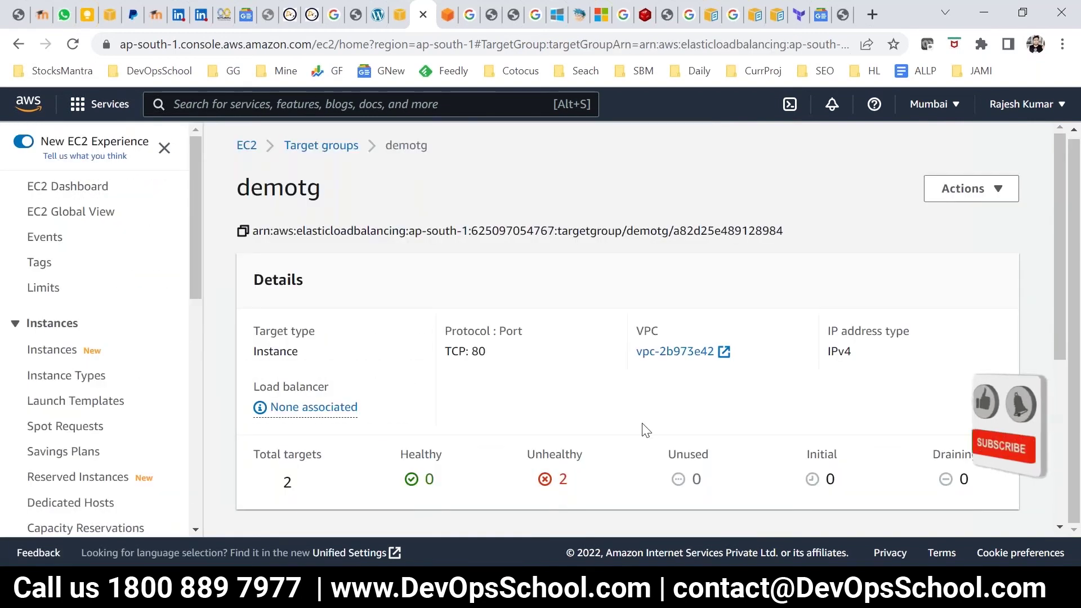
Return to demotg's registered targets and refresh their health status again.
scroll(643, 430, down, 3)
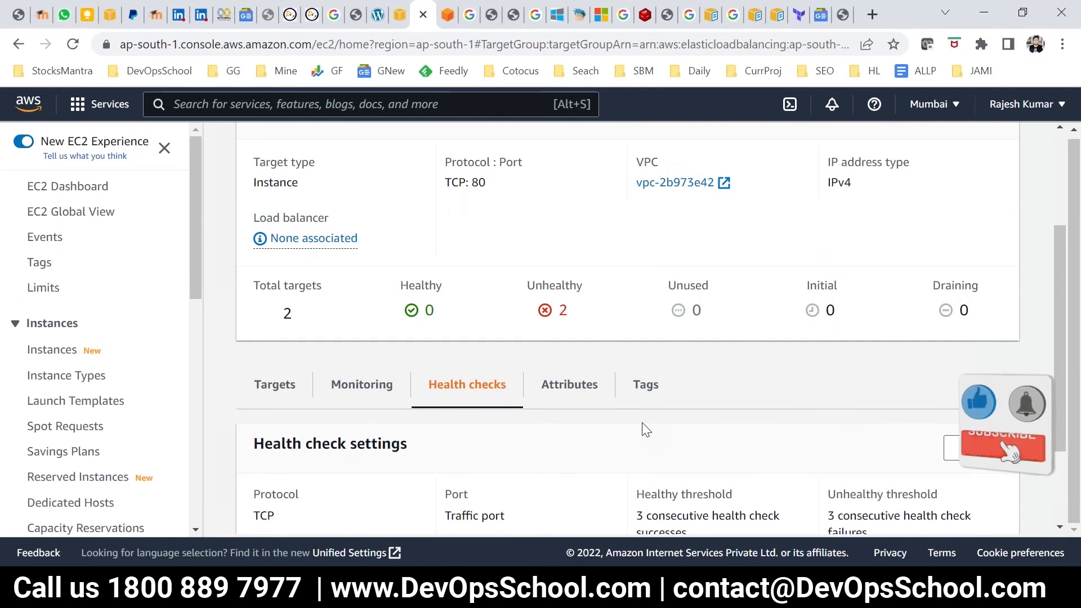
scroll(644, 430, up, 4)
scroll(644, 430, down, 6)
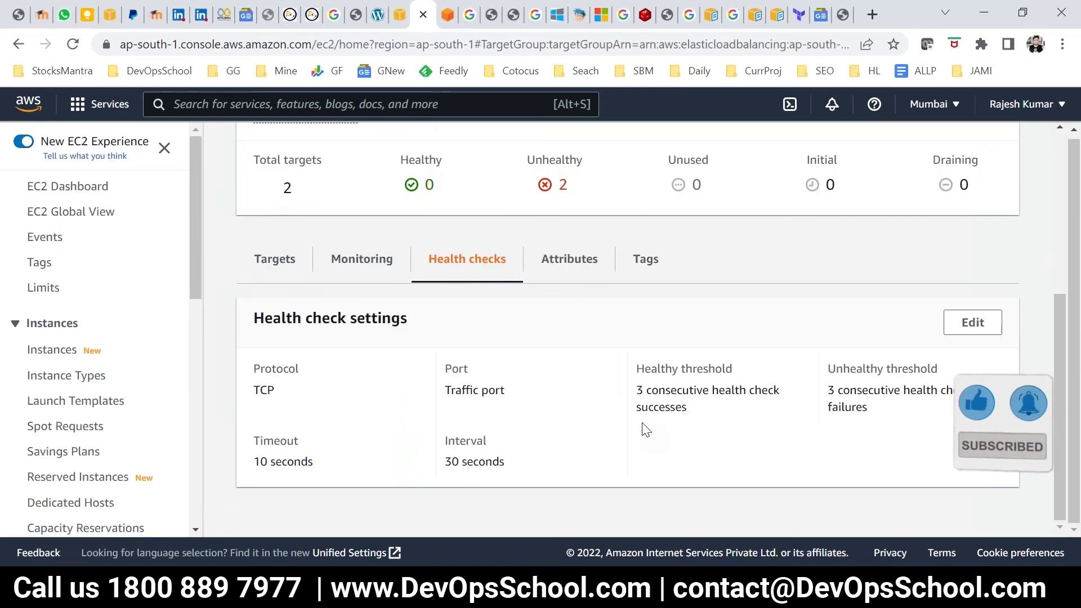
scroll(742, 393, up, 5)
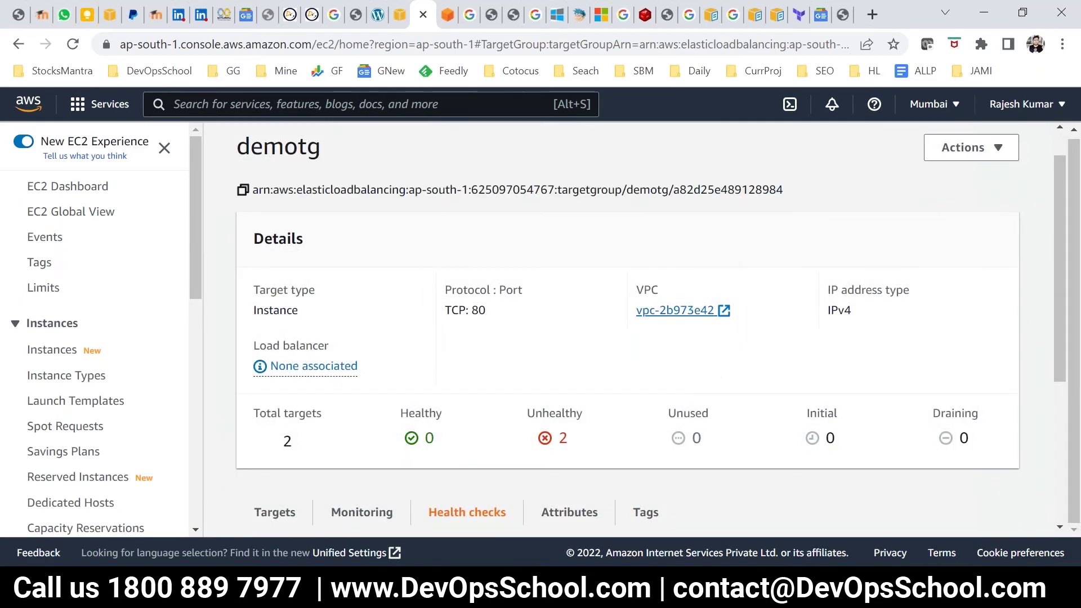
scroll(772, 445, down, 3)
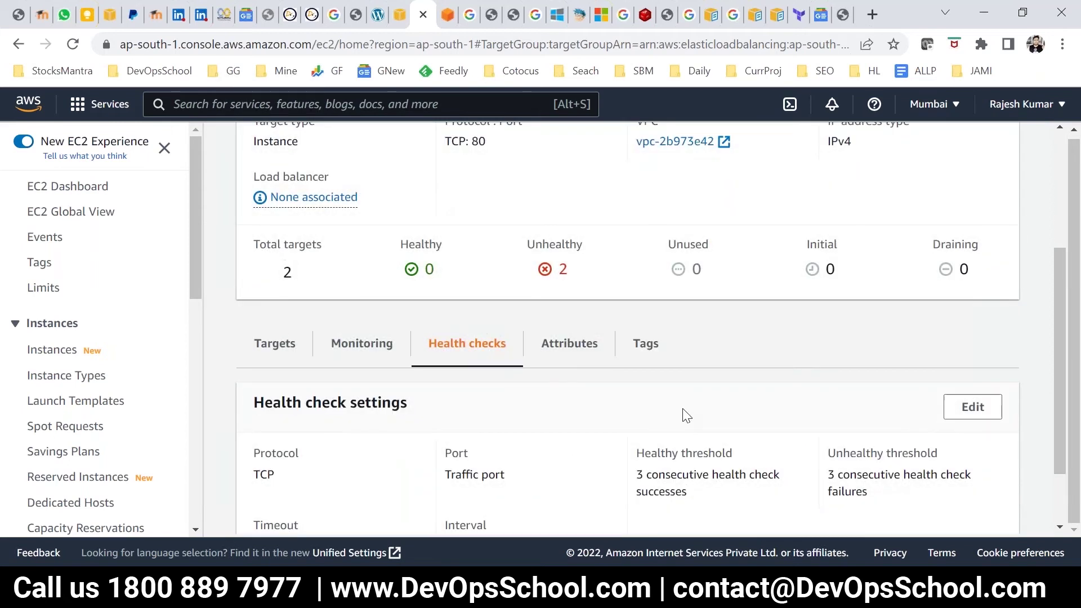
click(289, 355)
scroll(619, 445, down, 3)
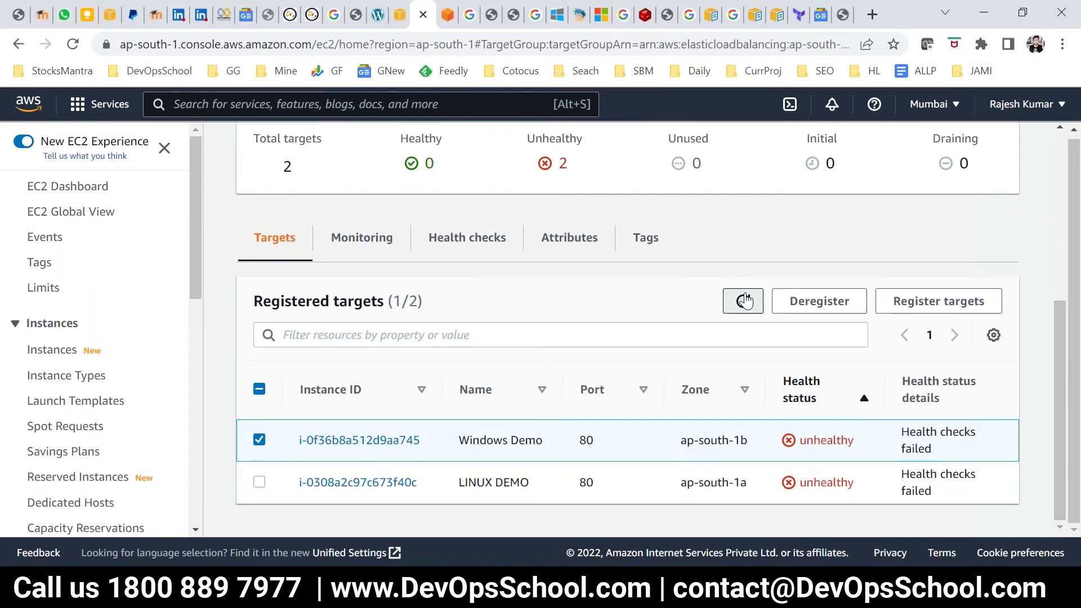
click(743, 301)
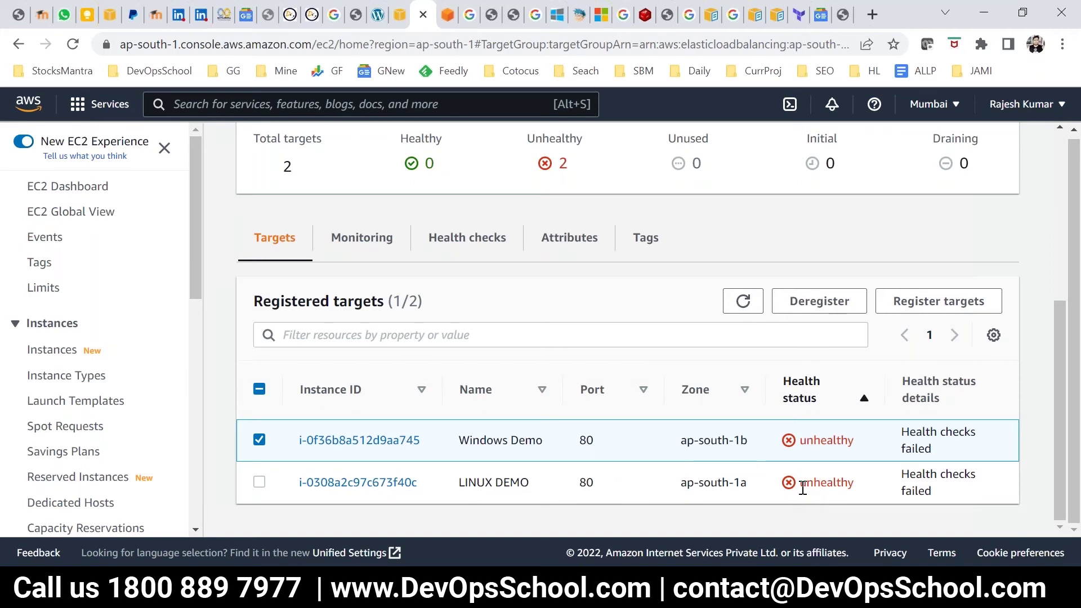
Open the demo load balancer's description and copy its DNS name.
scroll(113, 389, down, 10)
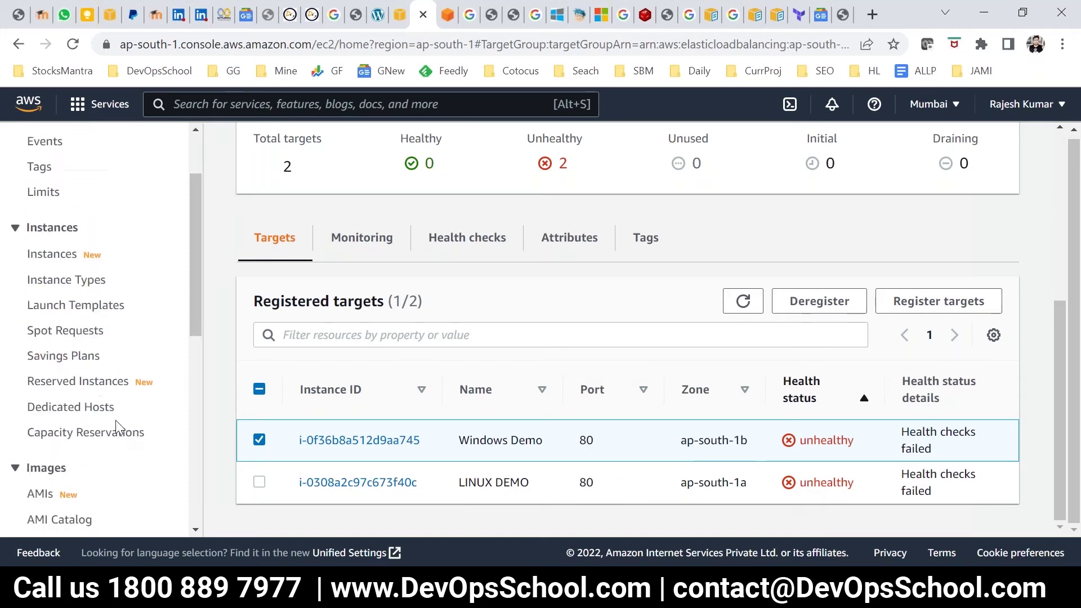
click(67, 381)
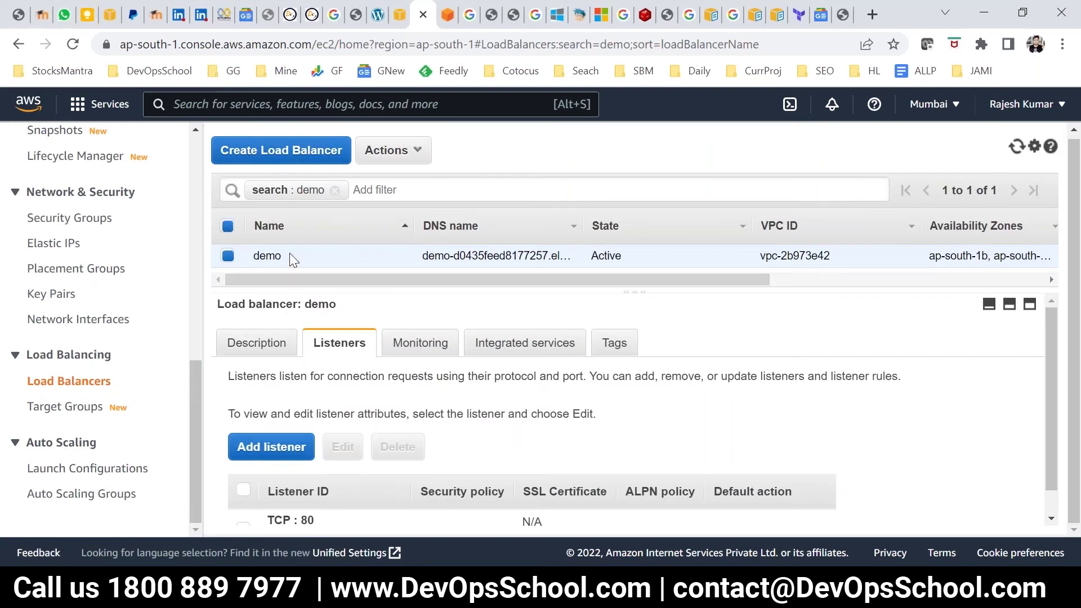
click(260, 345)
scroll(553, 410, down, 3)
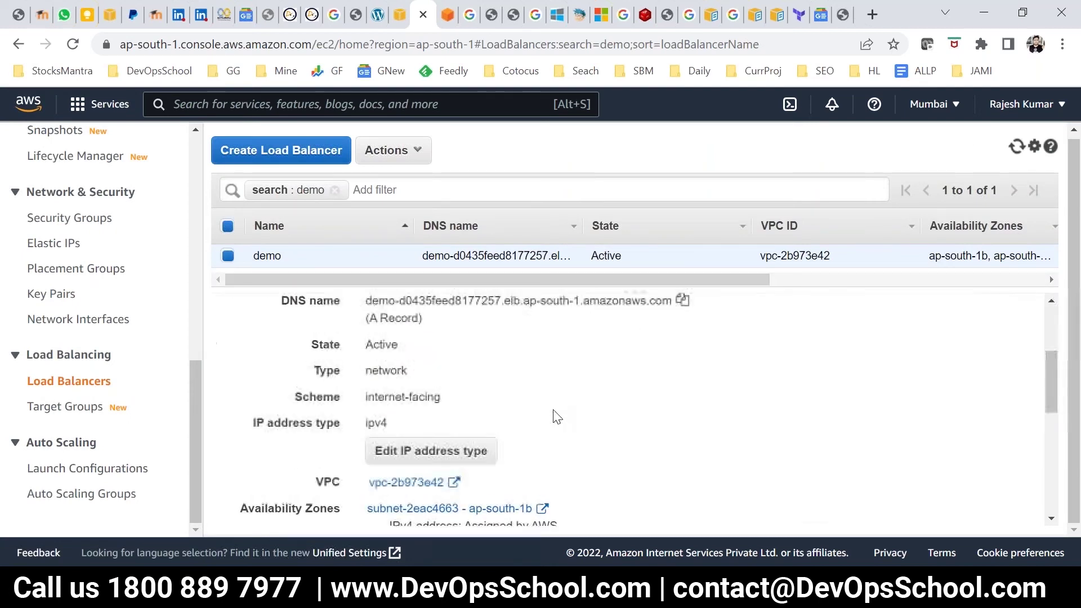
scroll(587, 403, up, 2)
click(683, 379)
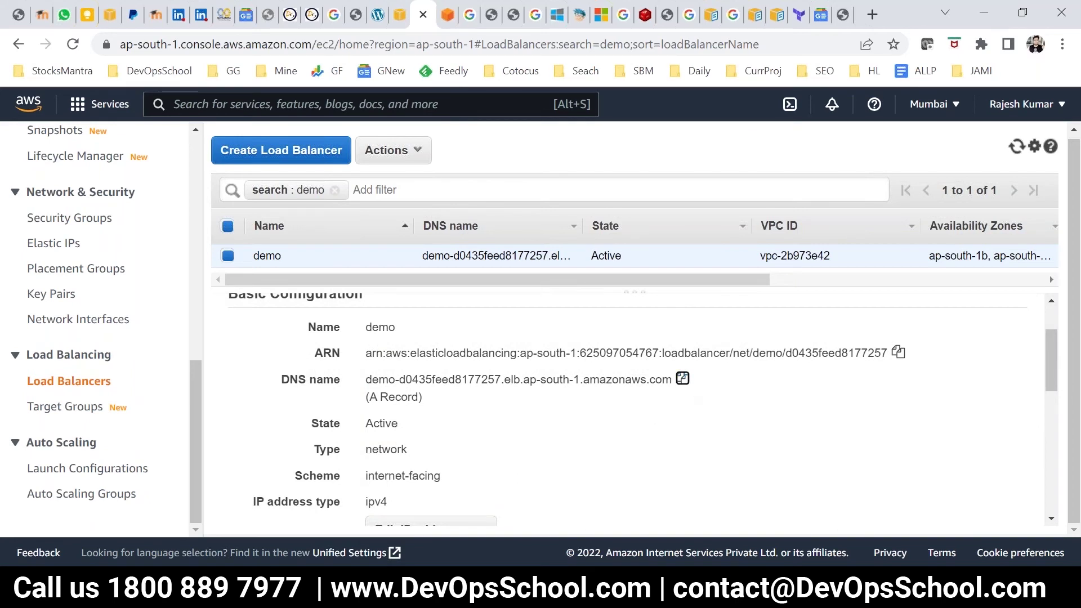
Switch to AWS.txt in Notepad and paste the load balancer's DNS name below the LOADBALANCER heading.
mouse_move(681, 539)
click(947, 518)
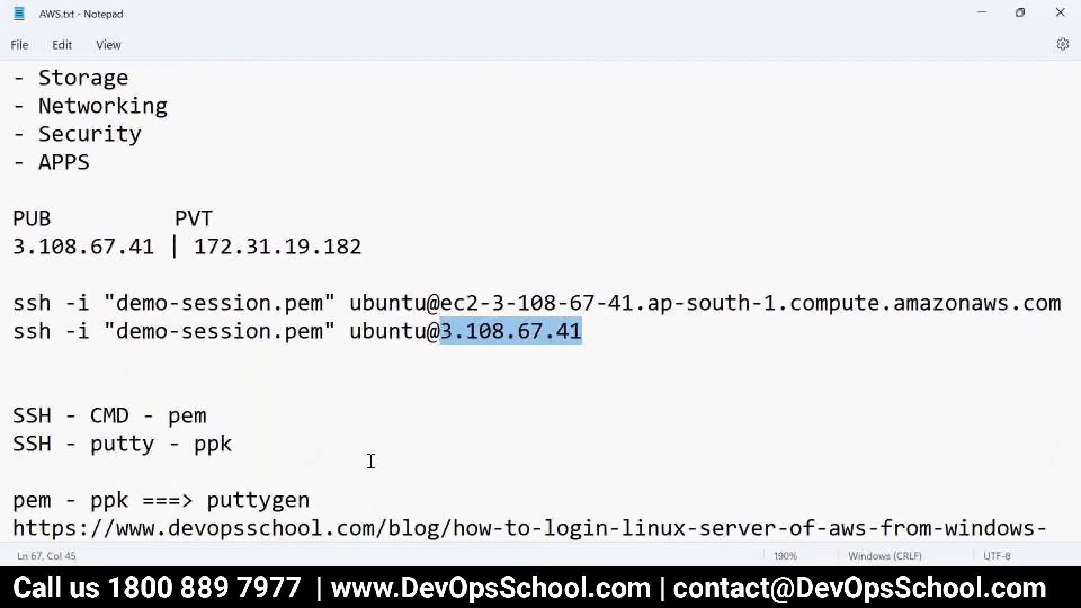
scroll(354, 469, down, 20)
click(197, 217)
key(ctrl+v)
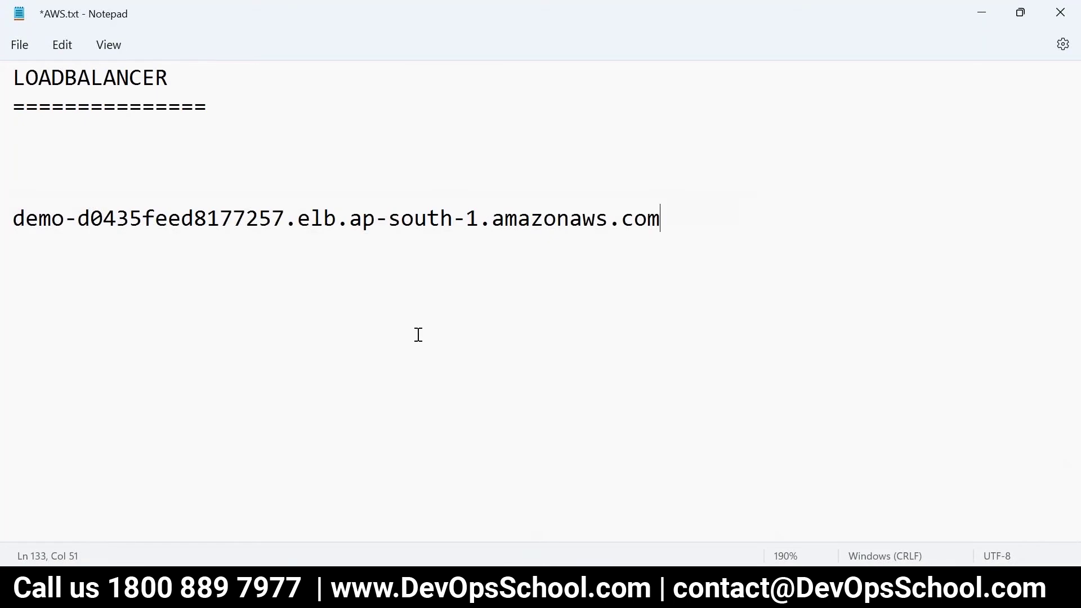
Add the indented lines "- linux" and "- windows" below the pasted DNS name.
key(Return)
text(- linux)
key(Return)
key(Tab)
key(Tab)
text(- windpows)
key(BackSpace)
key(BackSpace)
key(BackSpace)
key(BackSpace)
text(ows)
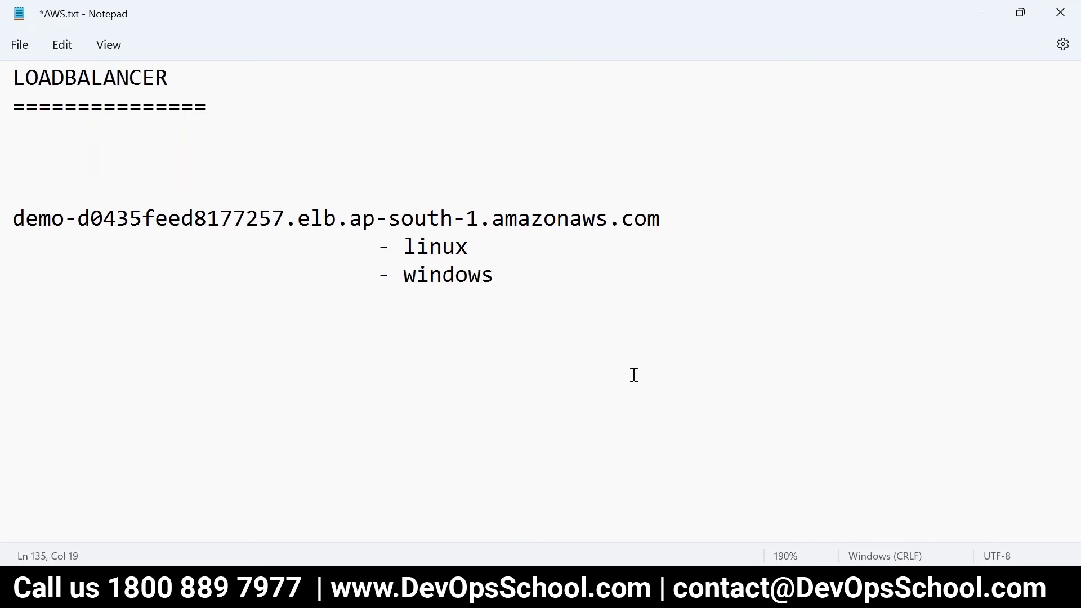
drag(242, 318, 10, 253)
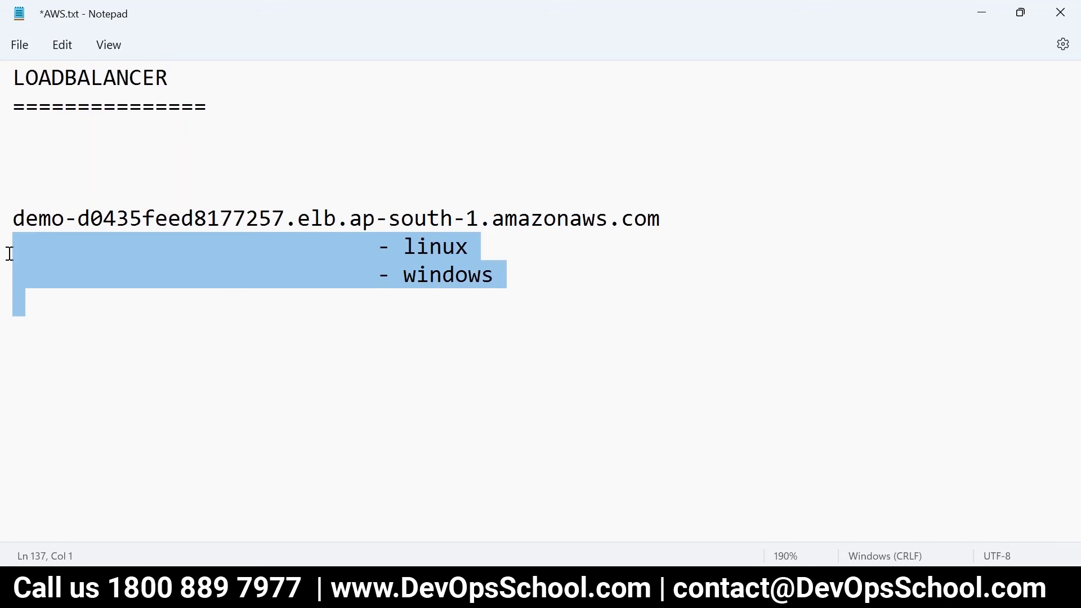
click(153, 319)
drag(485, 298, 44, 227)
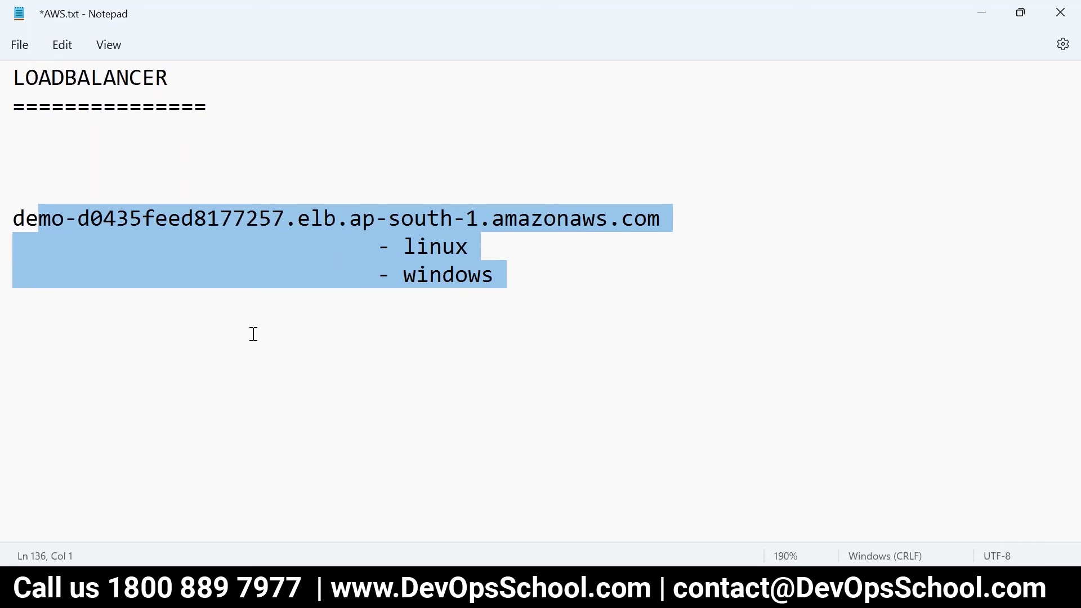
Switch back to the AWS console in Chrome and review the demo load balancer's listeners, monitoring metrics, integrated services and tags.
key(alt+Tab)
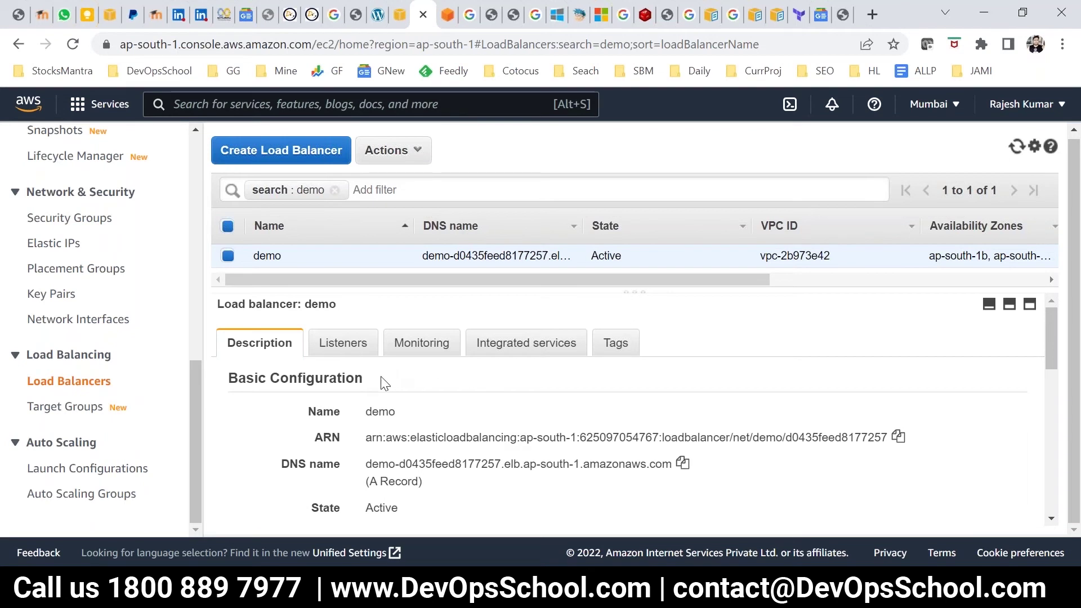
click(344, 343)
scroll(342, 498, down, 1)
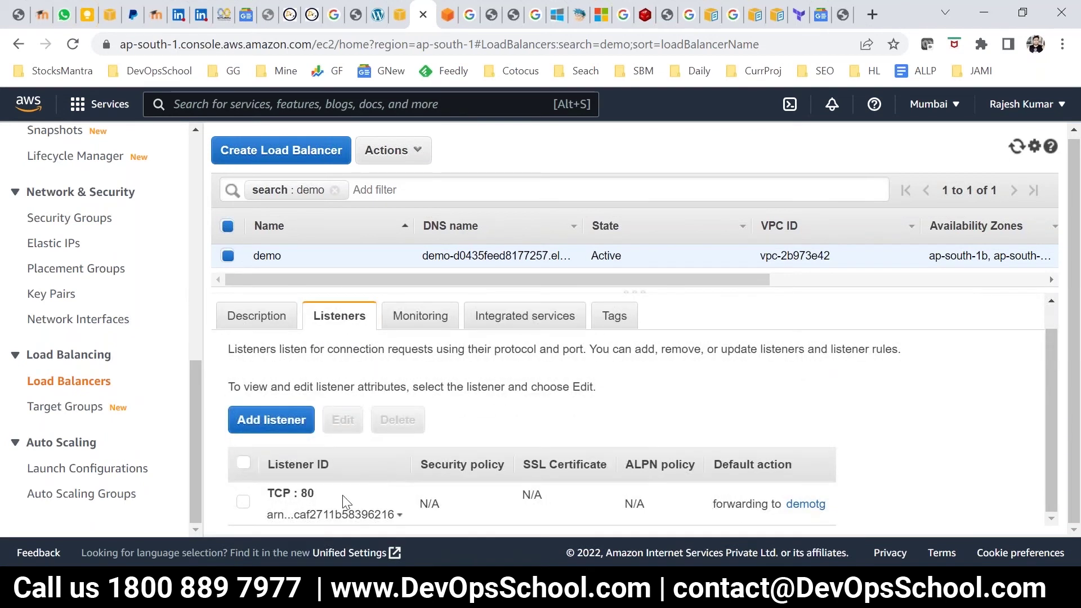
click(422, 316)
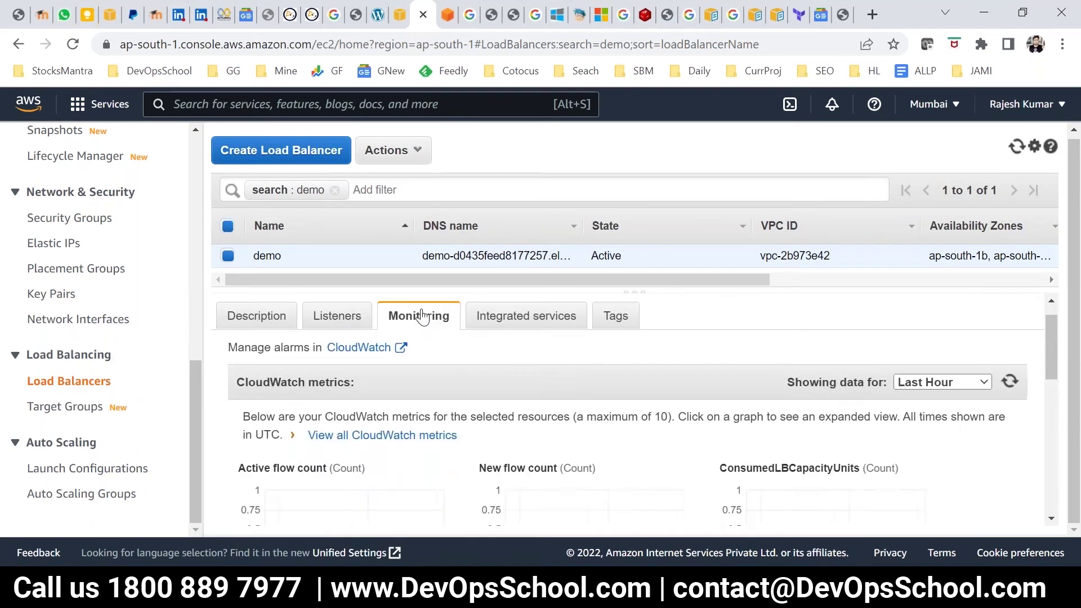
scroll(420, 366, down, 3)
scroll(442, 379, up, 1)
scroll(507, 326, up, 2)
click(510, 318)
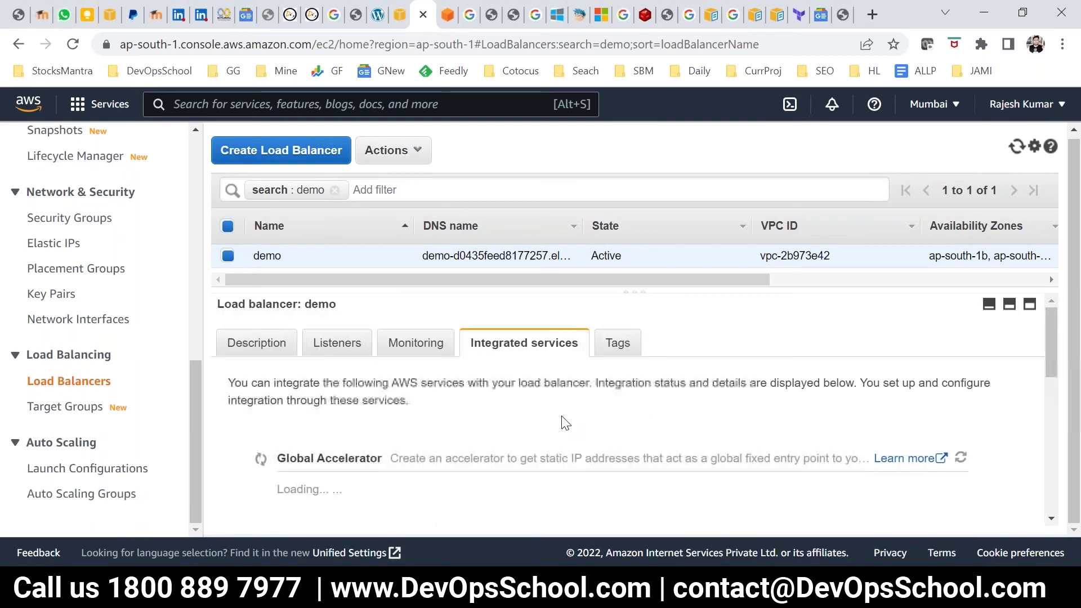
click(611, 350)
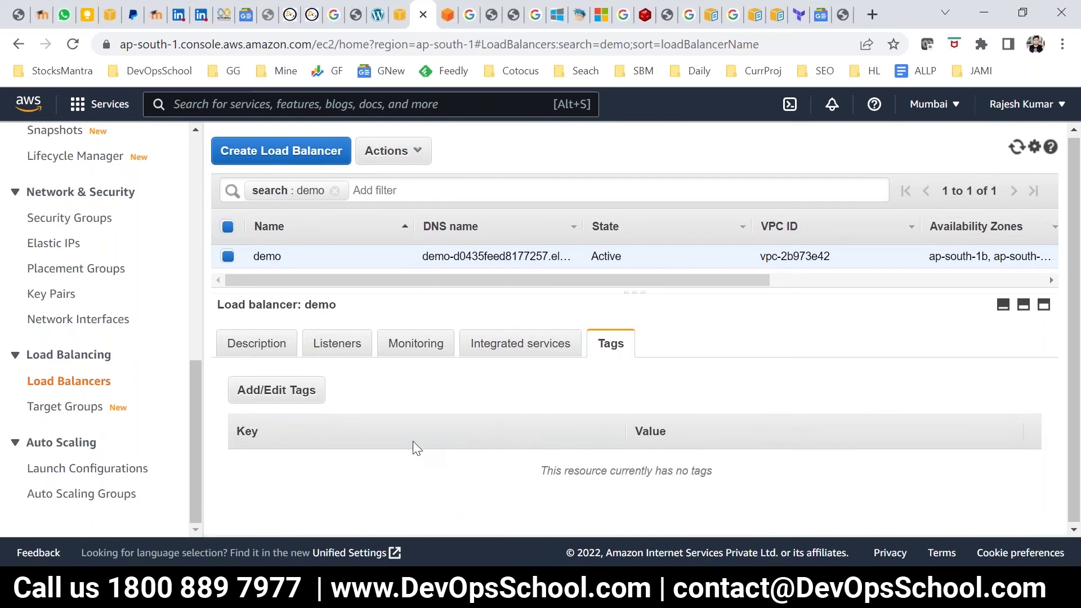
Open the demotg target group from the demo load balancer's TCP : 80 listener.
click(400, 348)
click(337, 342)
scroll(671, 428, down, 1)
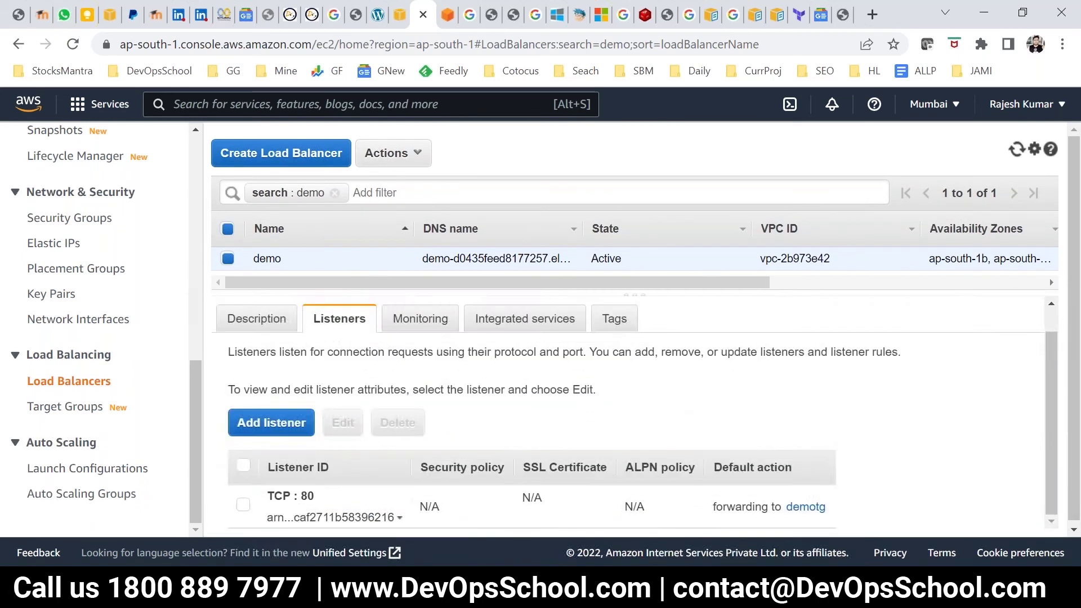
click(800, 510)
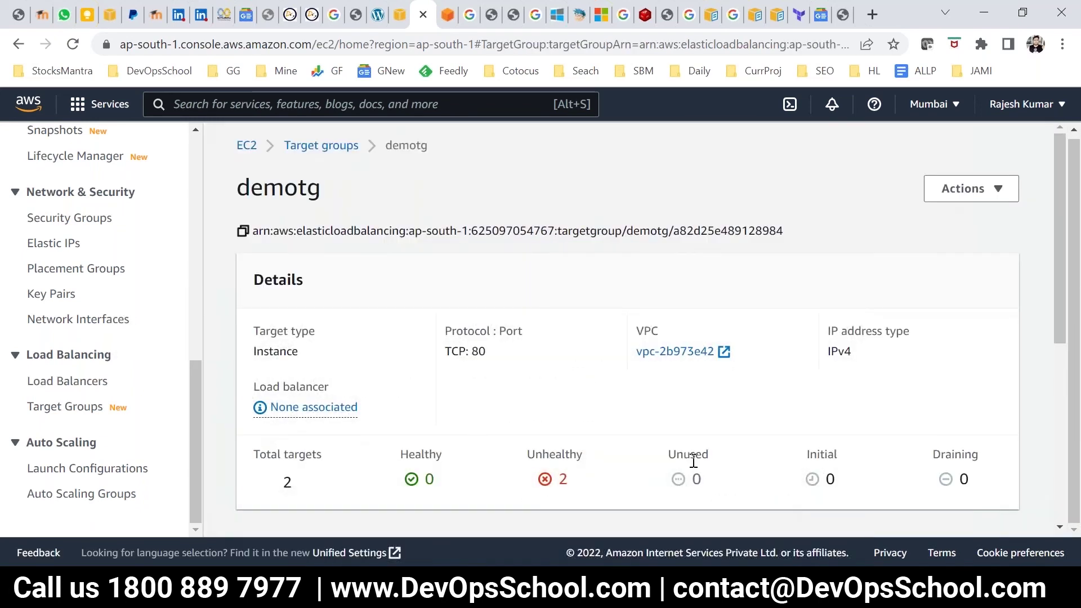
Refresh the registered targets of demotg and check the health status of LINUX DEMO and Windows Demo.
scroll(693, 460, down, 3)
scroll(784, 483, down, 3)
click(743, 279)
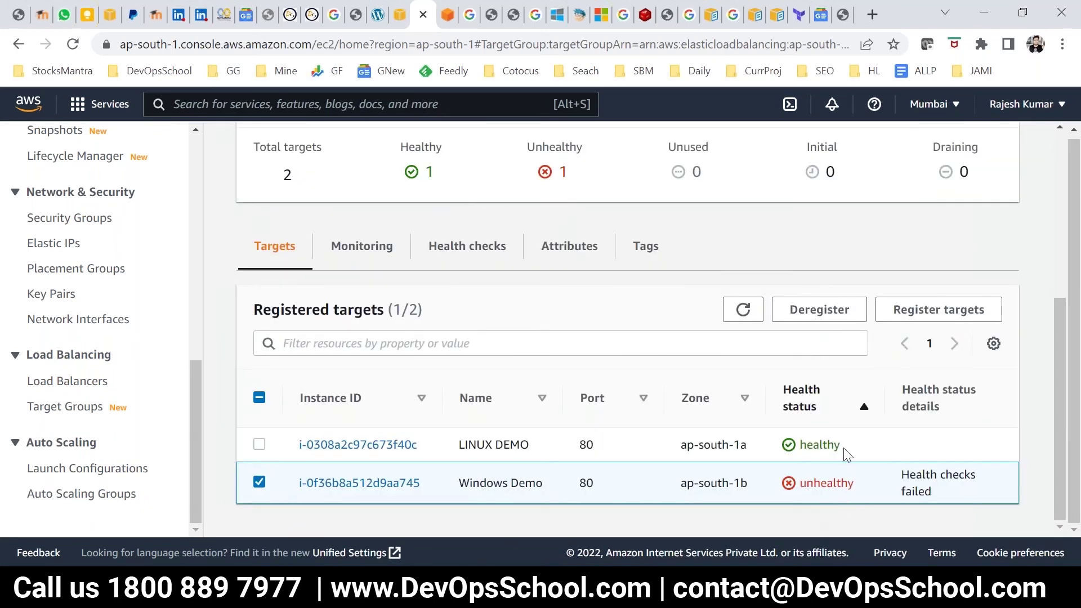
drag(844, 449, 776, 443)
drag(539, 446, 461, 443)
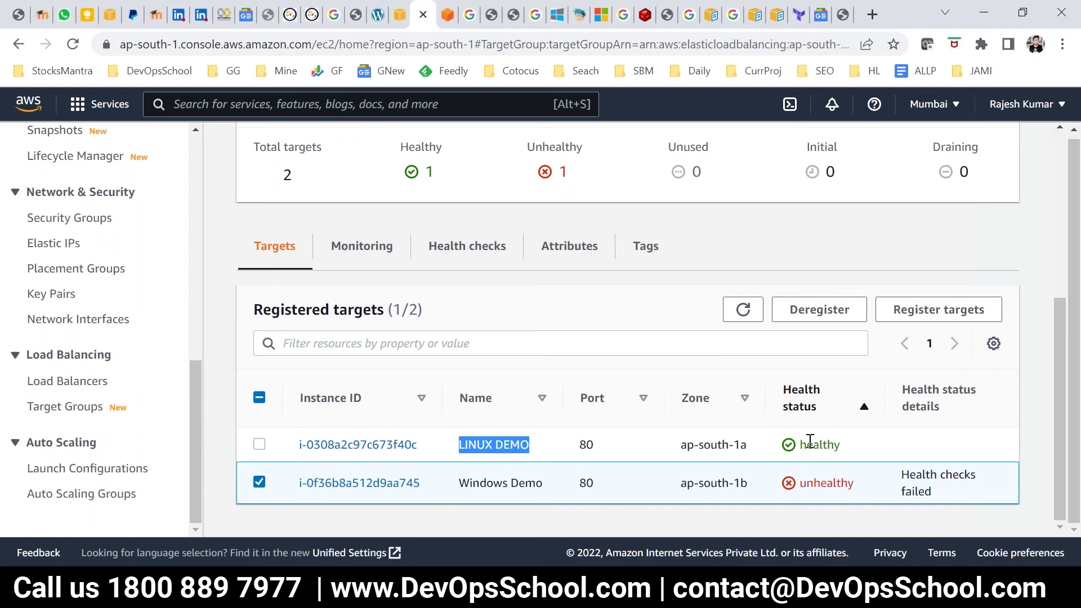
Switch to AWS.txt in Notepad and copy the load balancer's DNS name.
mouse_move(744, 561)
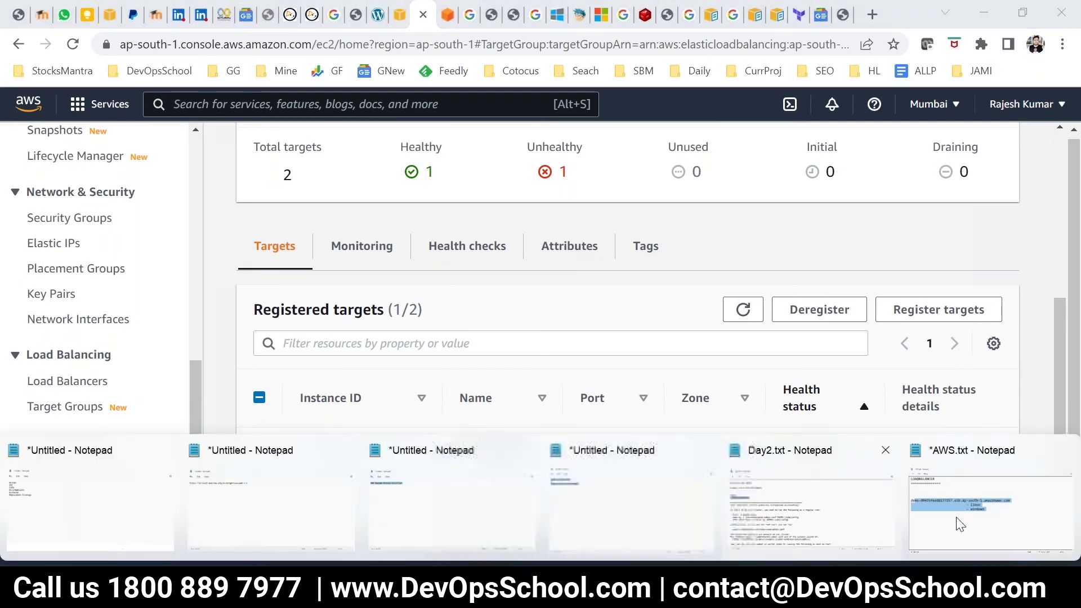
click(965, 512)
click(466, 312)
click(664, 221)
shift+click(10, 220)
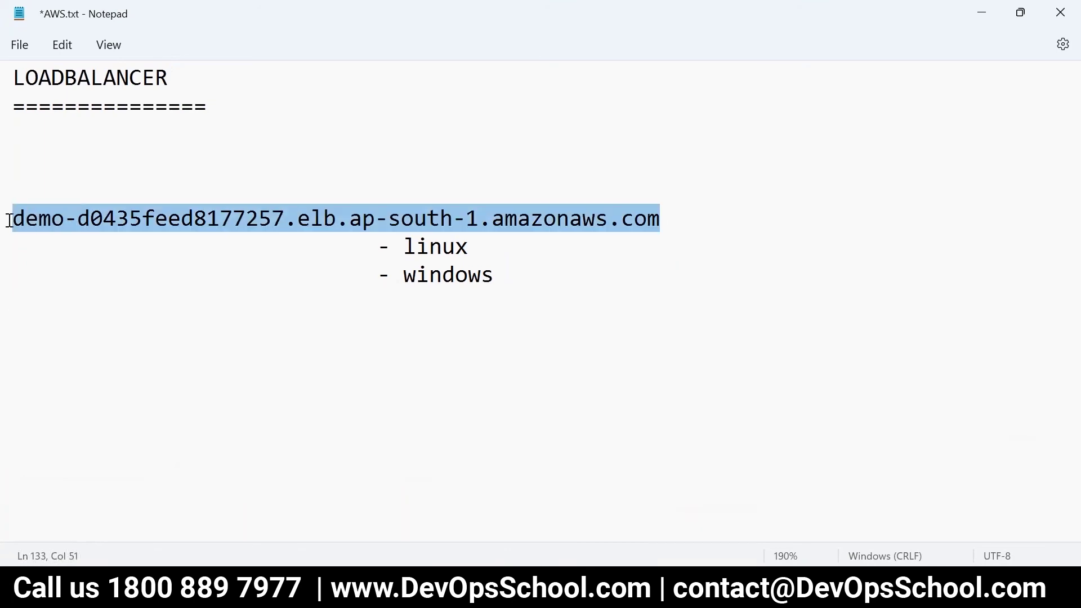
key(ctrl+c)
Return to Chrome and open the copied load balancer DNS name in a new tab.
key(alt+Tab)
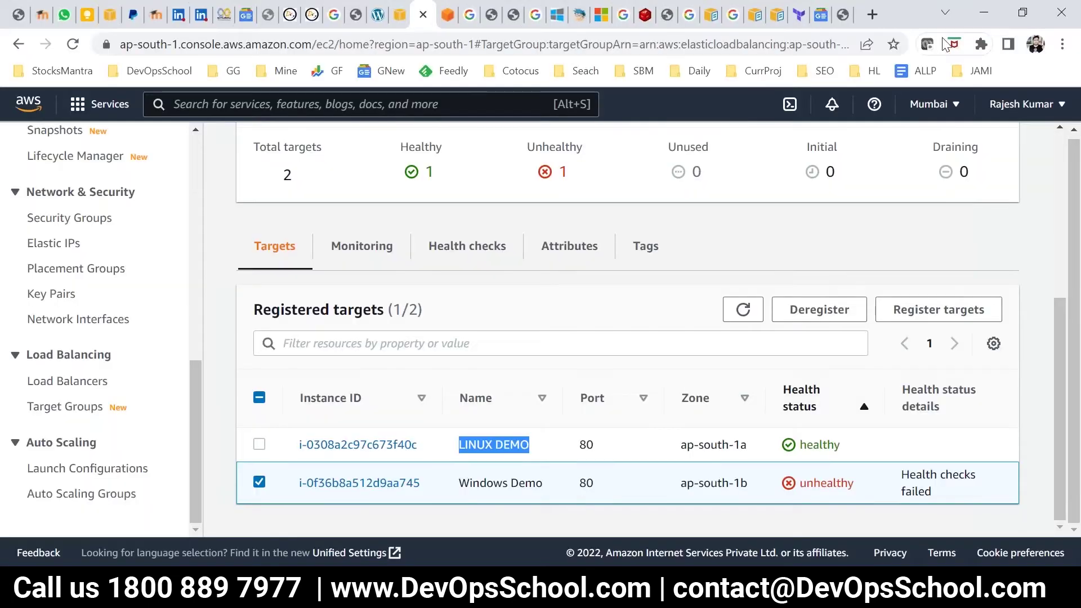
click(876, 10)
key(ctrl+v)
key(Return)
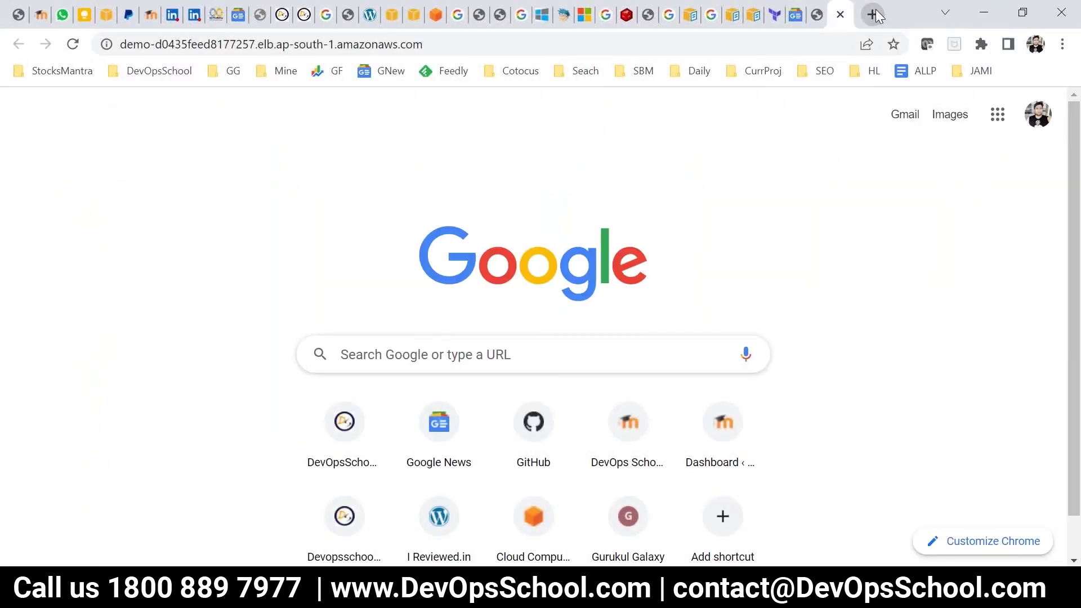
key(Return)
click(508, 44)
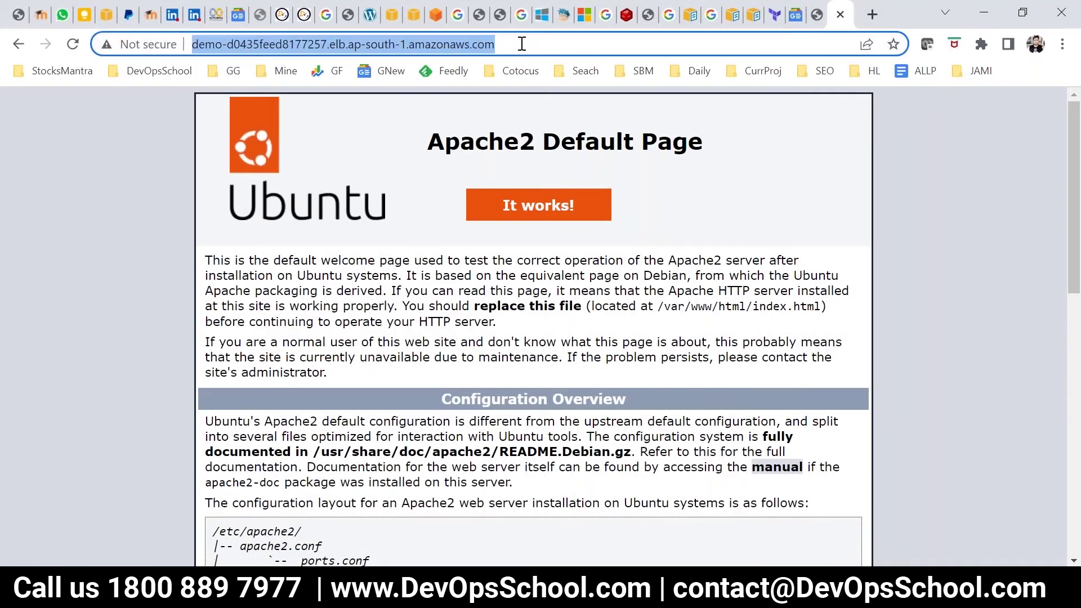
Review the DNS name with its linux and windows entries in AWS.txt, comparing them with the load balancer address in Chrome.
key(alt+Tab)
drag(661, 219, 10, 236)
click(18, 220)
drag(497, 246, 400, 249)
drag(471, 242, 388, 237)
drag(515, 267, 396, 263)
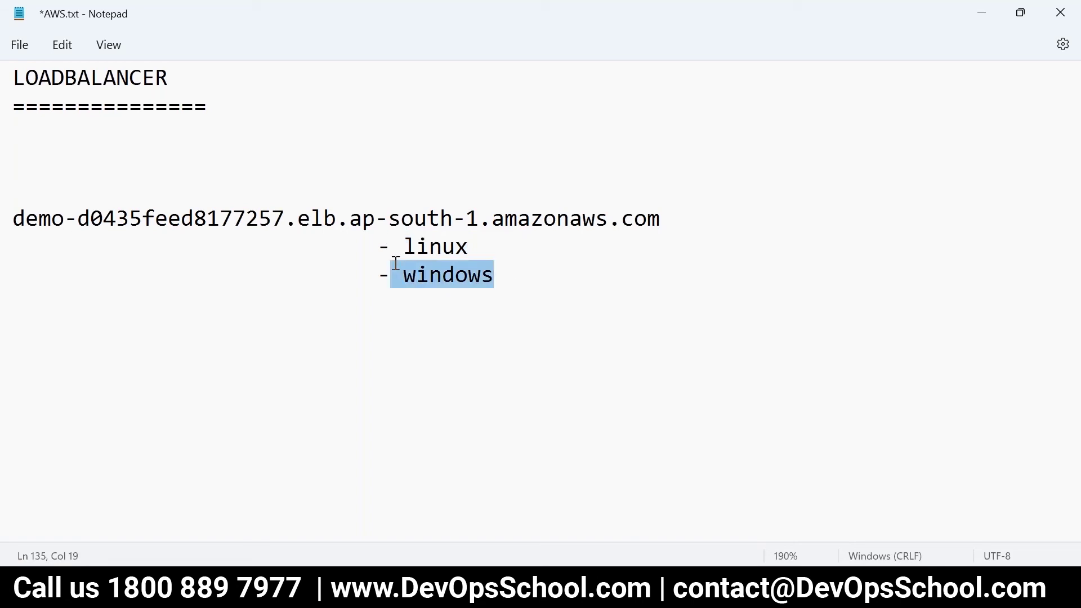
key(alt+Tab)
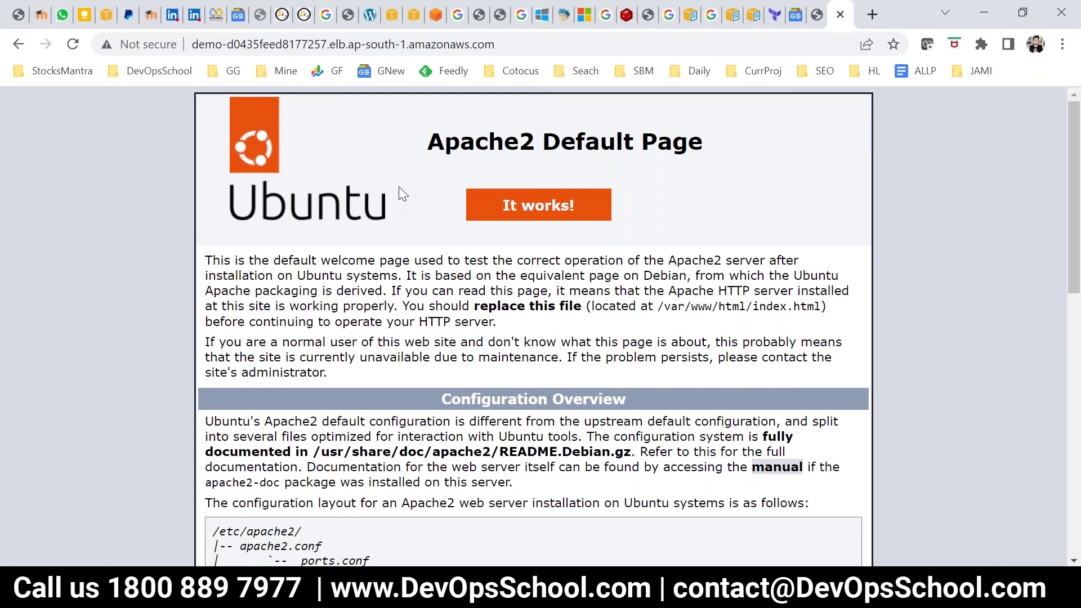
key(ctrl+l)
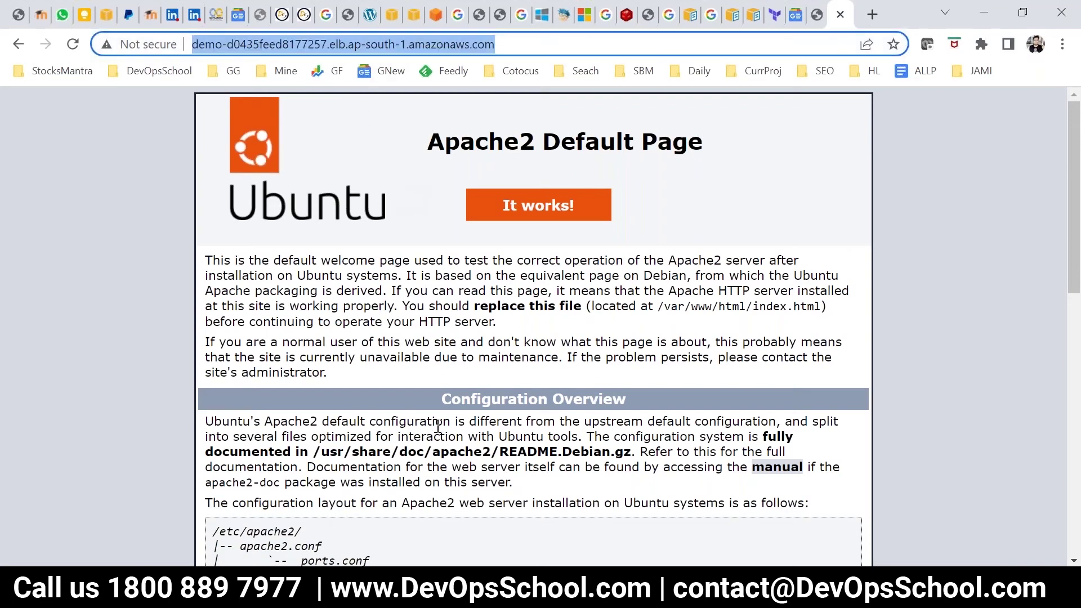
Switch to AWS.txt in Notepad and add the line "YOU --->>>" below the linux and windows entries.
key(alt+Tab)
click(515, 339)
key(Return)
text(YOU ==)
key(BackSpace)
key(BackSpace)
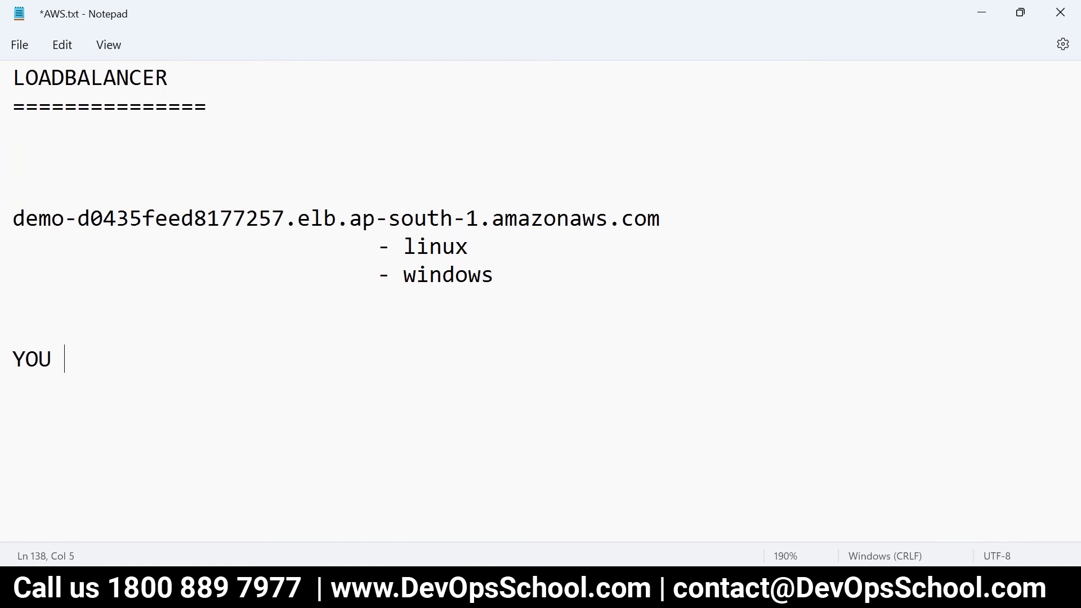
text(>>>)
Launch a new blank Paint drawing.
mouse_move(1025, 592)
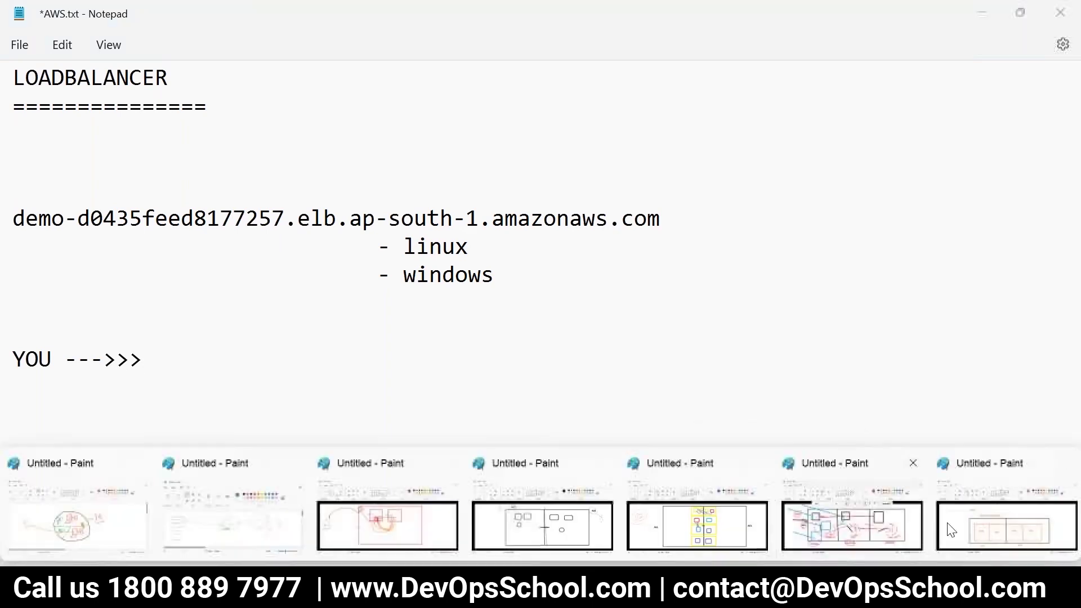
key(super+r)
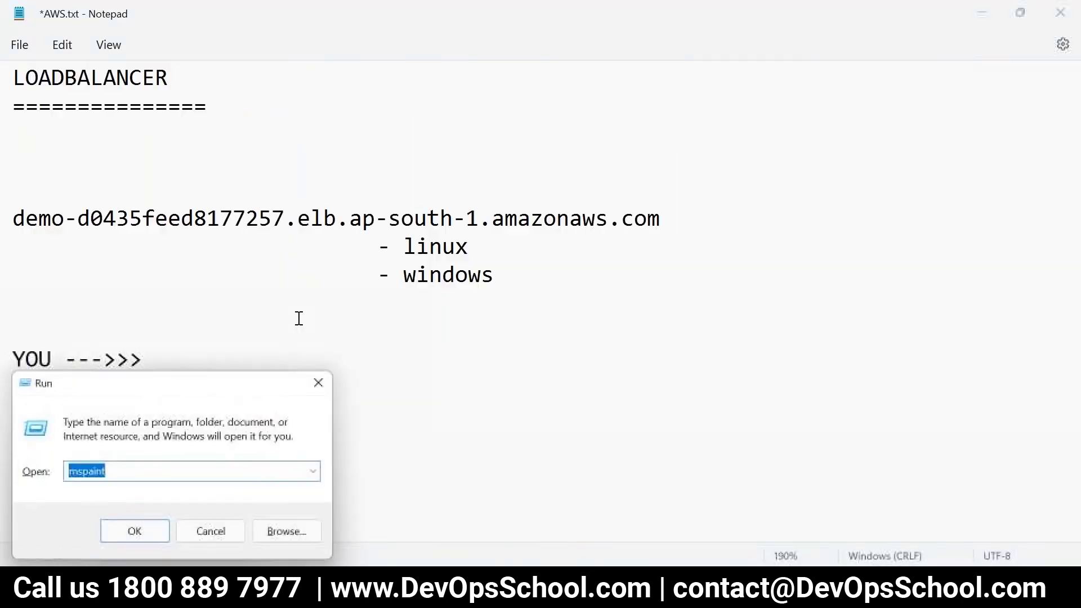
key(Return)
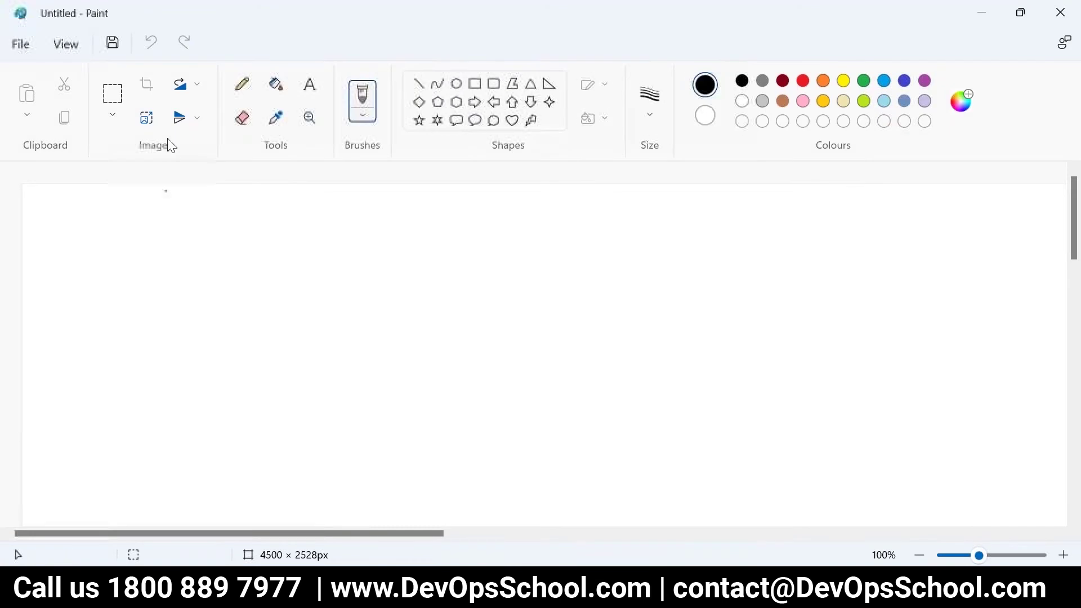
Sketch a person sitting beside a computer near the canvas's left edge using a thicker pencil line.
click(242, 84)
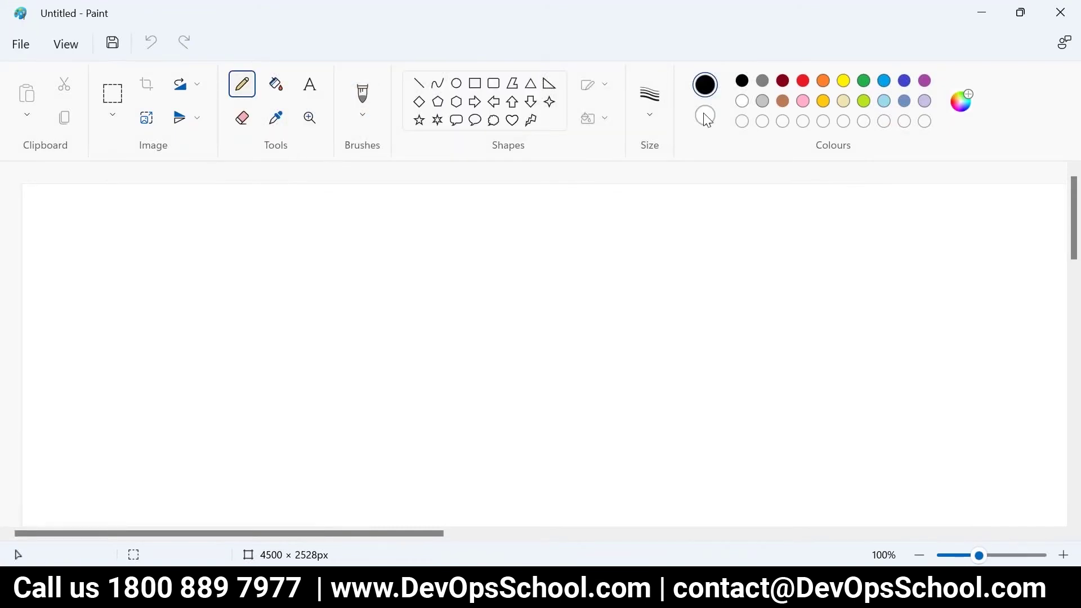
click(649, 114)
click(661, 260)
mouse_move(49, 274)
mouse_down()
mouse_move(34, 288)
mouse_move(59, 281)
mouse_move(29, 358)
mouse_move(67, 346)
mouse_move(51, 321)
mouse_up()
mouse_move(86, 264)
mouse_down()
mouse_move(82, 325)
mouse_move(156, 322)
mouse_move(143, 253)
mouse_move(90, 265)
mouse_up()
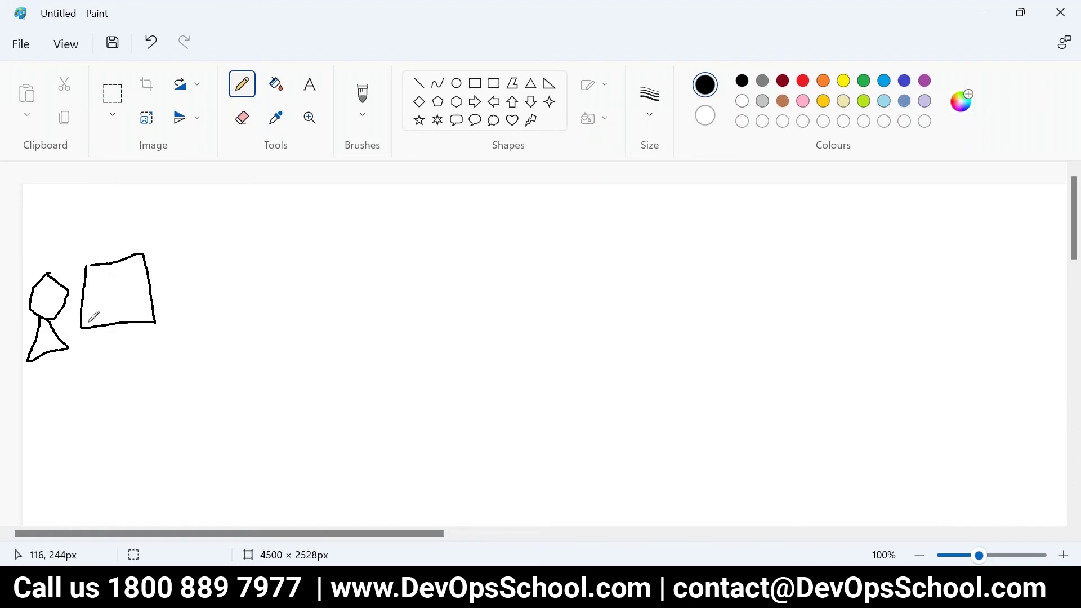
mouse_move(84, 333)
mouse_down()
mouse_move(118, 348)
mouse_move(119, 325)
mouse_up()
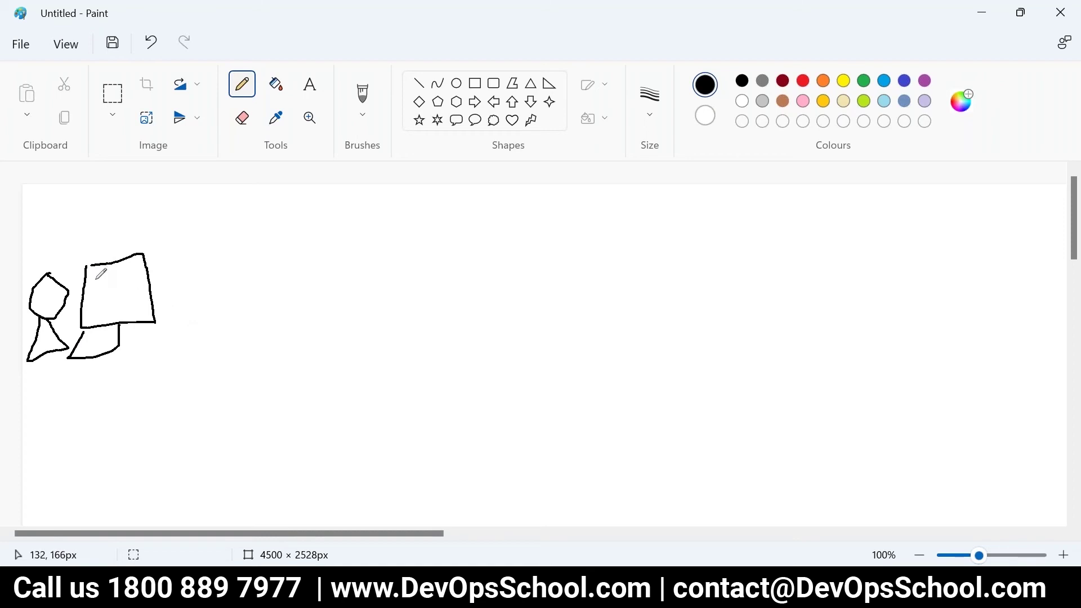
Draw an arrow from the computer up to a handwritten "DNS" label.
mouse_move(102, 283)
mouse_down()
mouse_move(279, 218)
mouse_move(283, 237)
mouse_move(273, 204)
mouse_move(264, 230)
mouse_move(309, 225)
mouse_move(328, 239)
mouse_up()
mouse_move(347, 202)
mouse_down()
mouse_move(363, 215)
mouse_move(337, 243)
mouse_up()
drag(260, 212, 274, 225)
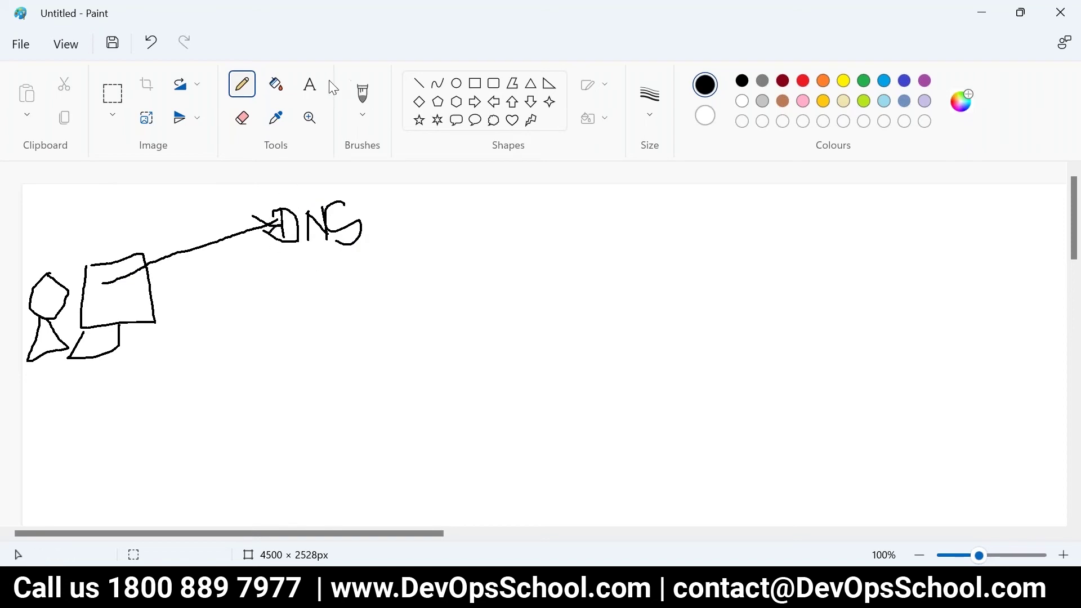
Replace the handwritten DNS label with the text "DNS Server" and redraw the arrowhead pointing to it.
click(113, 93)
drag(256, 202, 418, 263)
key(Delete)
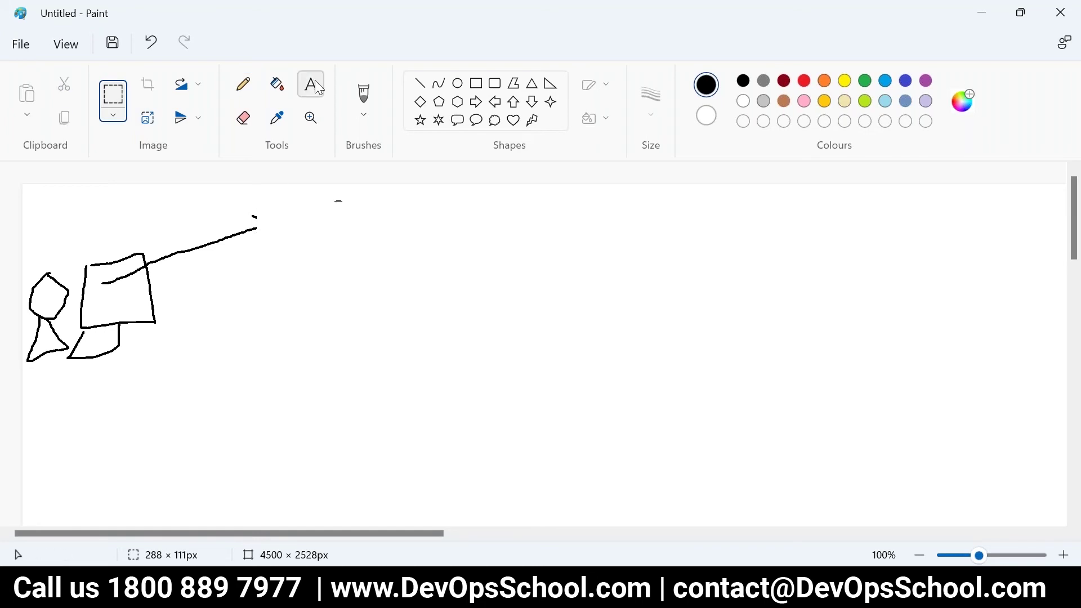
click(311, 85)
click(274, 216)
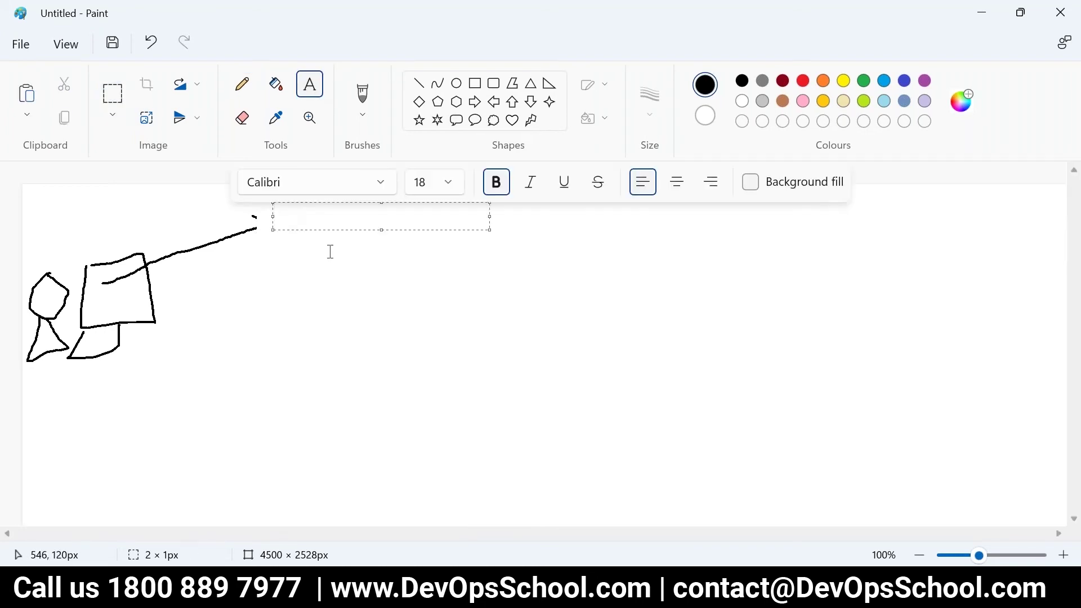
text(DNS Server)
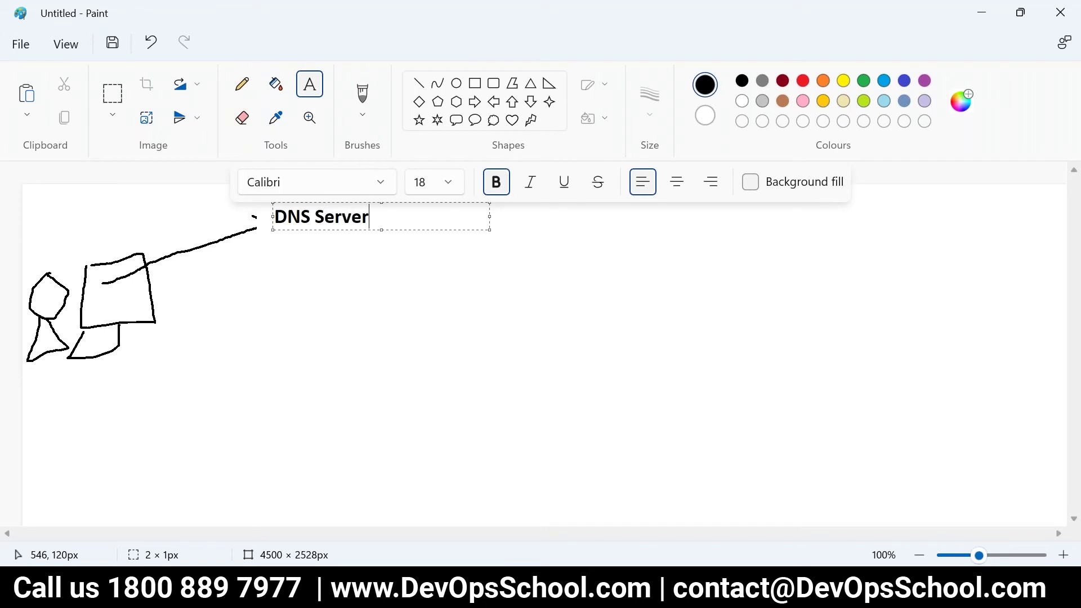
click(258, 294)
click(242, 84)
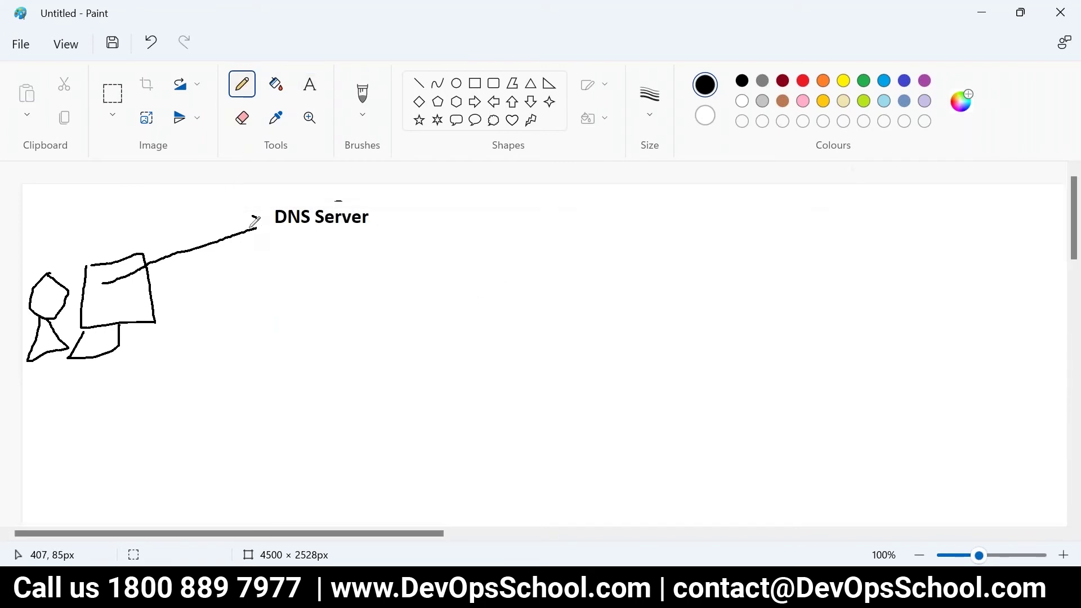
mouse_move(248, 228)
mouse_down()
mouse_move(254, 219)
mouse_move(268, 226)
mouse_move(267, 242)
mouse_up()
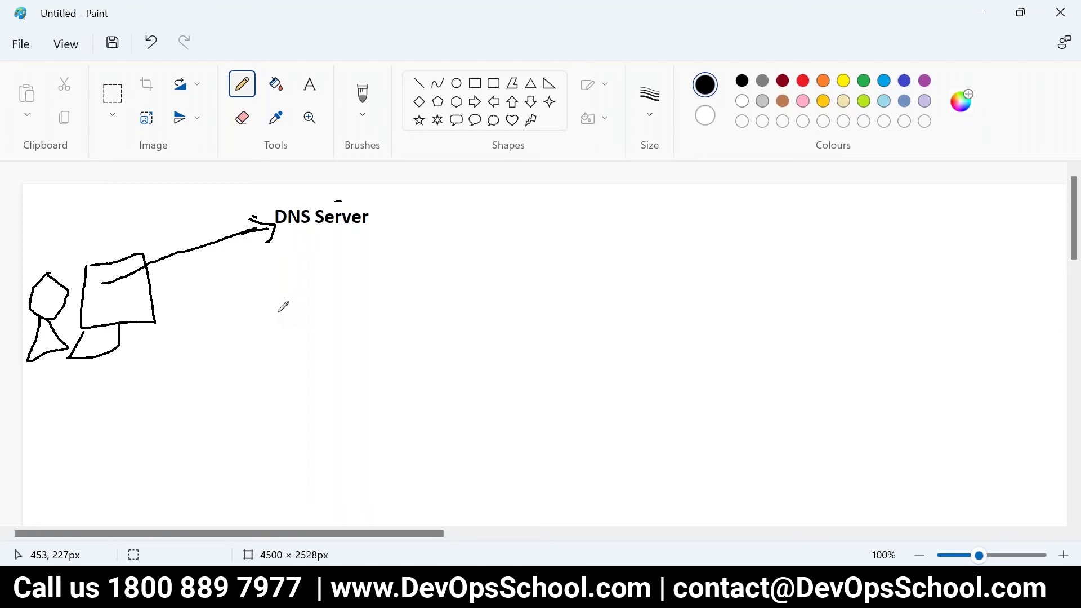
Draw an arrow from DNS Server toward the right and add the text label "LB" at its end.
mouse_move(268, 239)
mouse_down()
mouse_move(268, 248)
mouse_move(366, 242)
mouse_up()
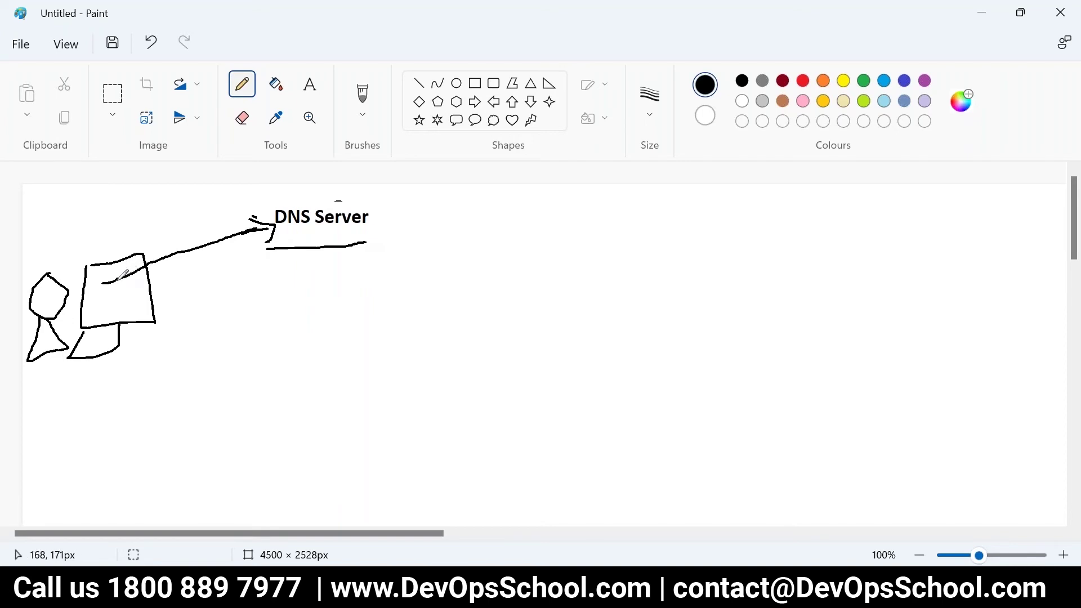
key(ctrl+z)
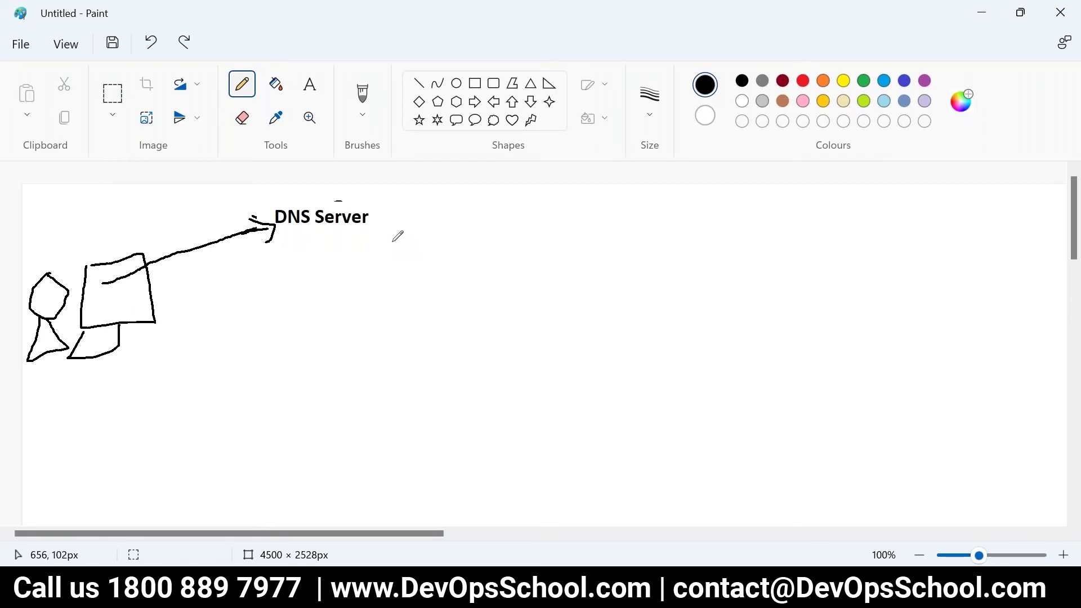
mouse_move(371, 221)
mouse_down()
mouse_move(527, 222)
mouse_move(507, 236)
mouse_up()
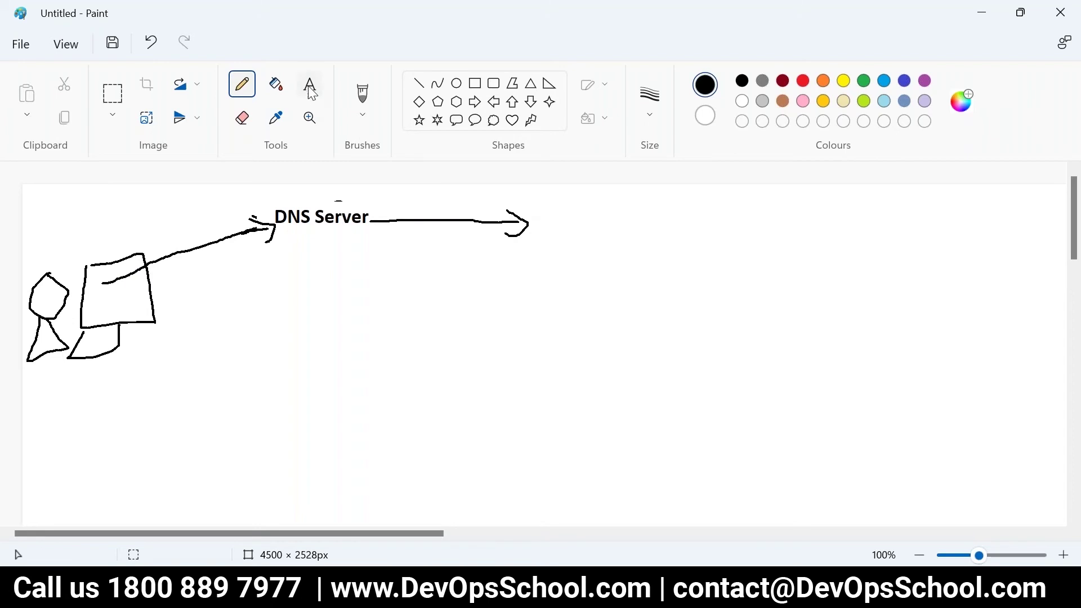
click(310, 90)
click(545, 226)
text(LD)
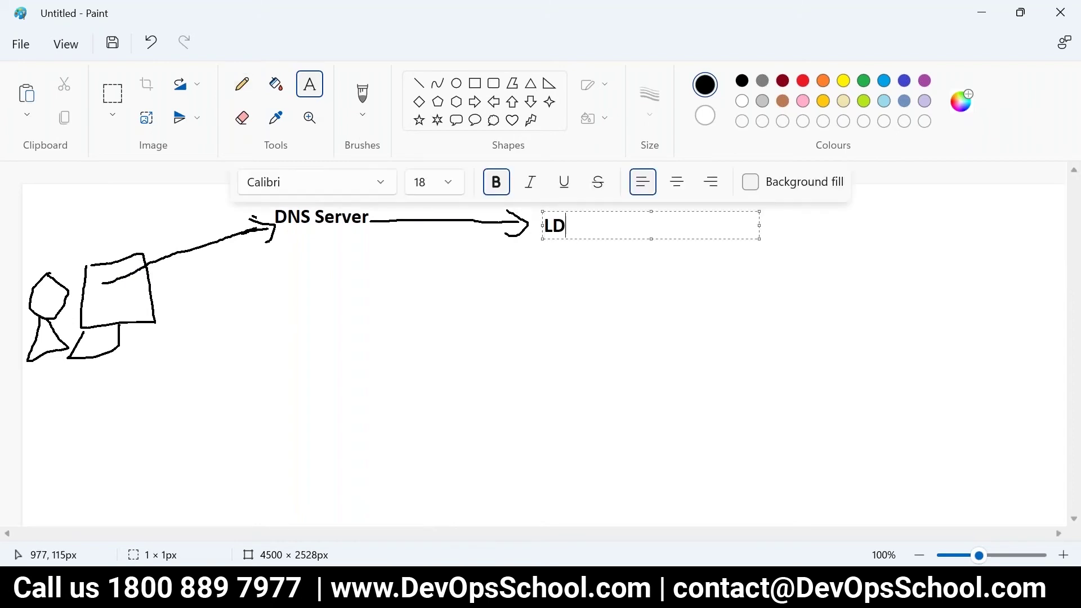
key(BackSpace)
text(B)
click(536, 288)
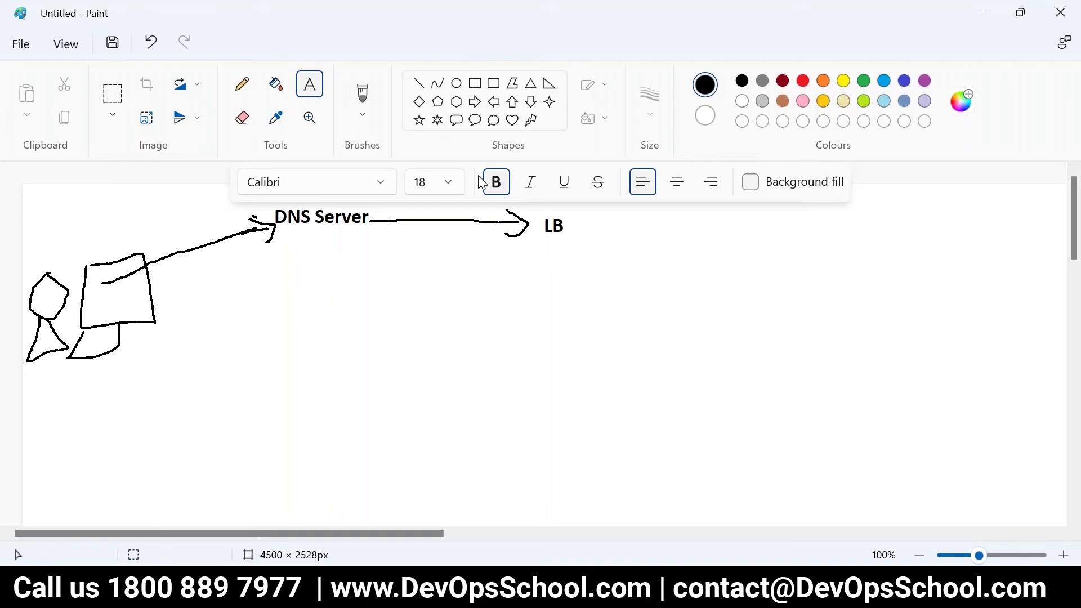
Draw a large rectangle below and to the right of the LB label.
click(242, 84)
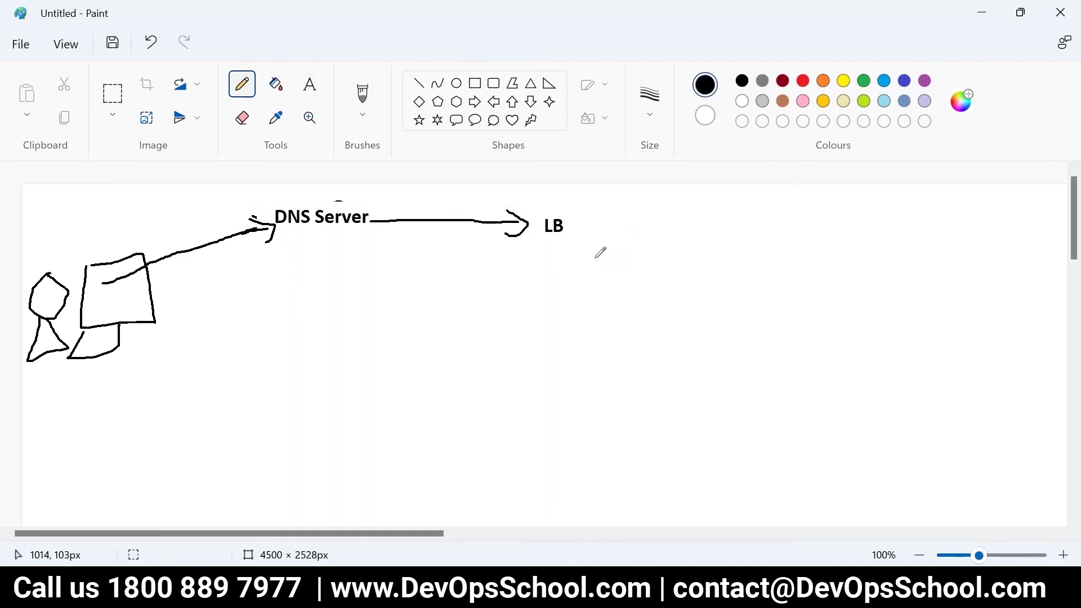
click(475, 84)
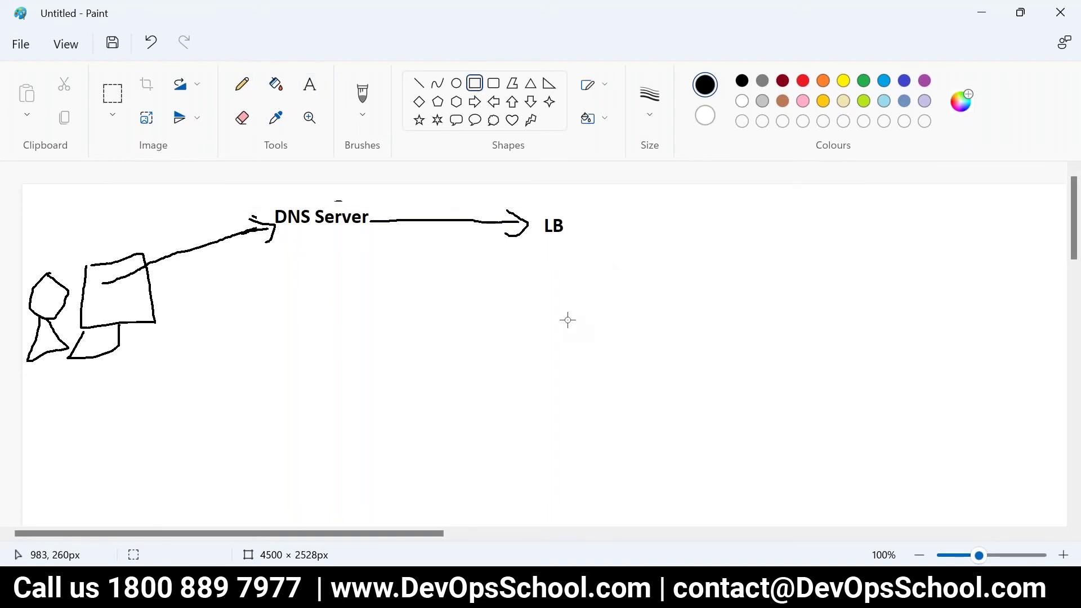
key(ctrl+z)
drag(533, 284, 961, 464)
click(481, 300)
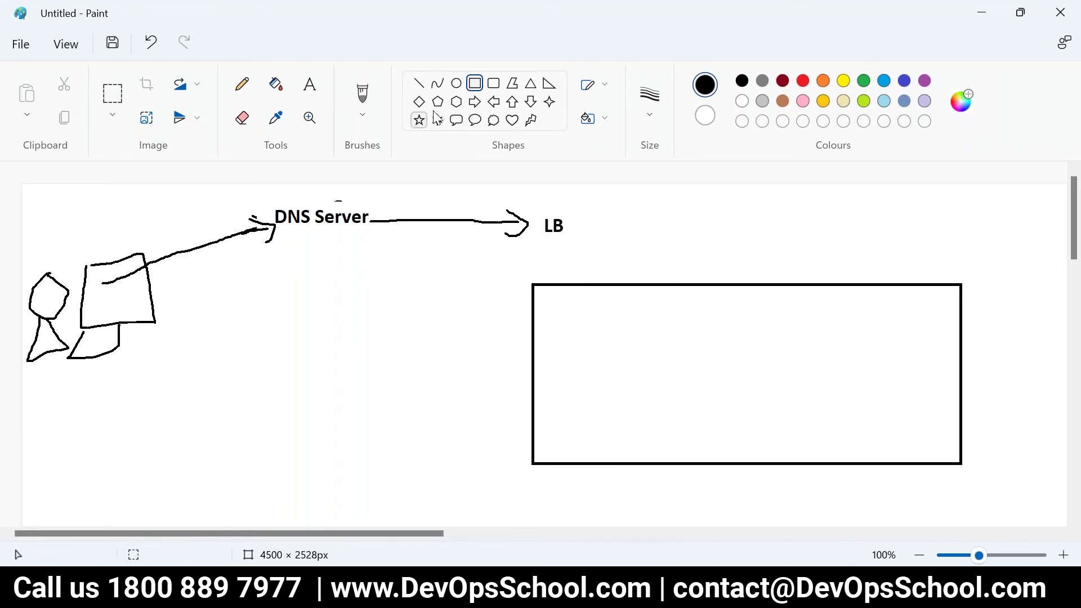
Divide the rectangle into three rows with two horizontal lines across its width.
click(242, 84)
click(418, 83)
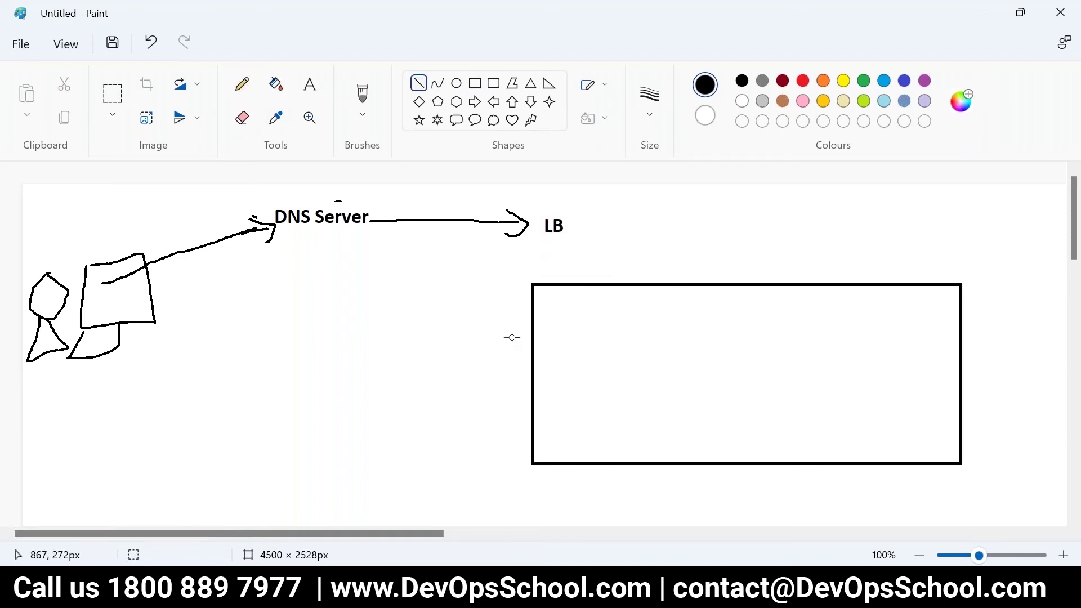
drag(541, 330, 962, 335)
drag(535, 392, 961, 391)
click(458, 343)
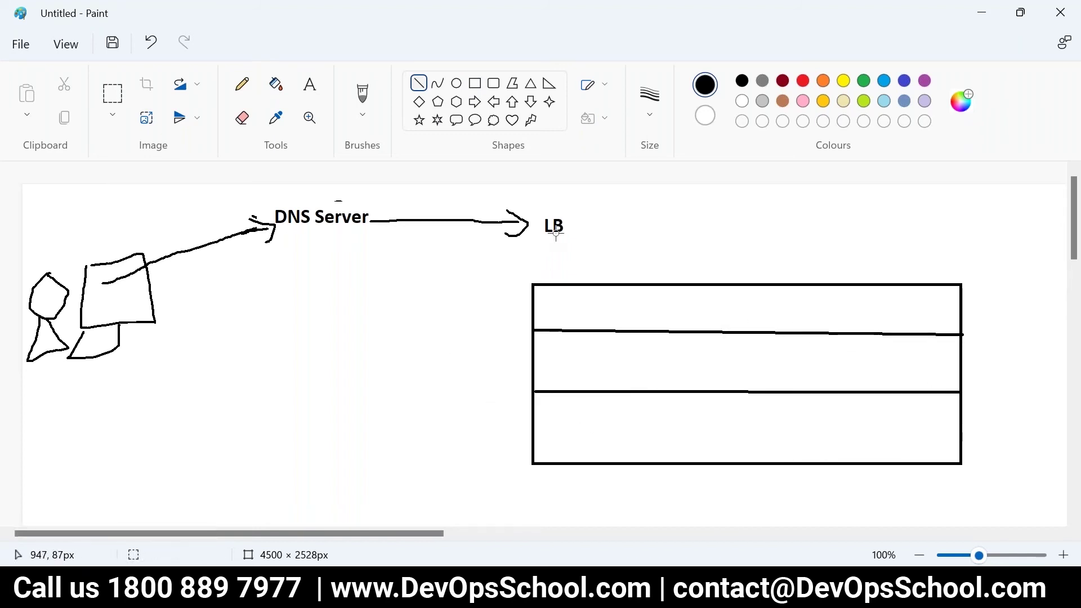
Draw a curved line from LB to the rectangle's top edge and undo the handwriting added beside it.
click(242, 84)
mouse_move(571, 225)
mouse_down()
mouse_move(692, 286)
mouse_move(736, 260)
mouse_move(739, 279)
mouse_up()
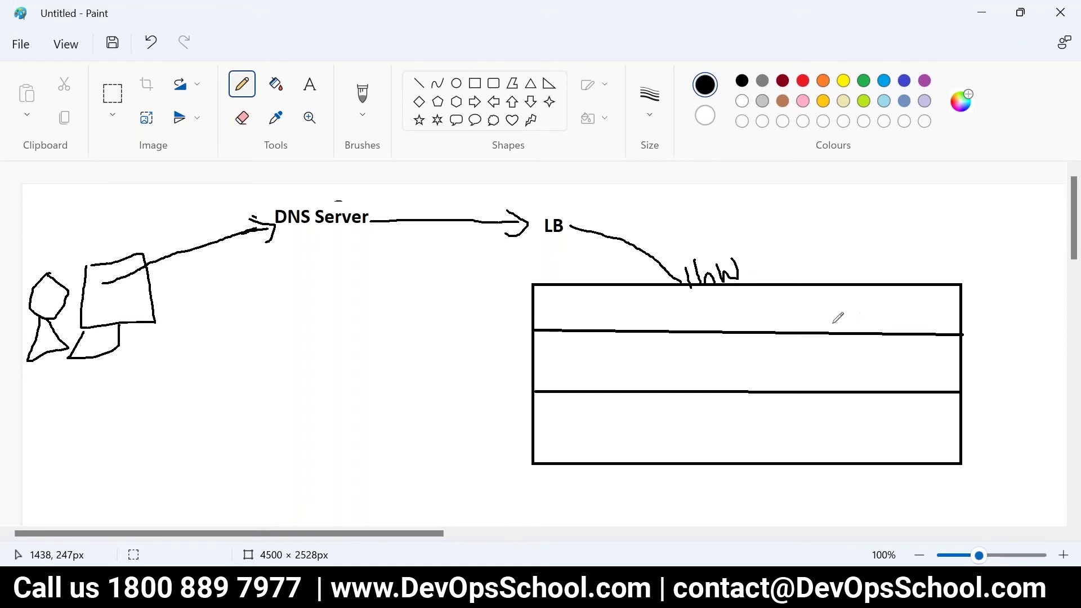
key(ctrl+z)
key(ctrl+z)
key(ctrl+z)
key(ctrl+z)
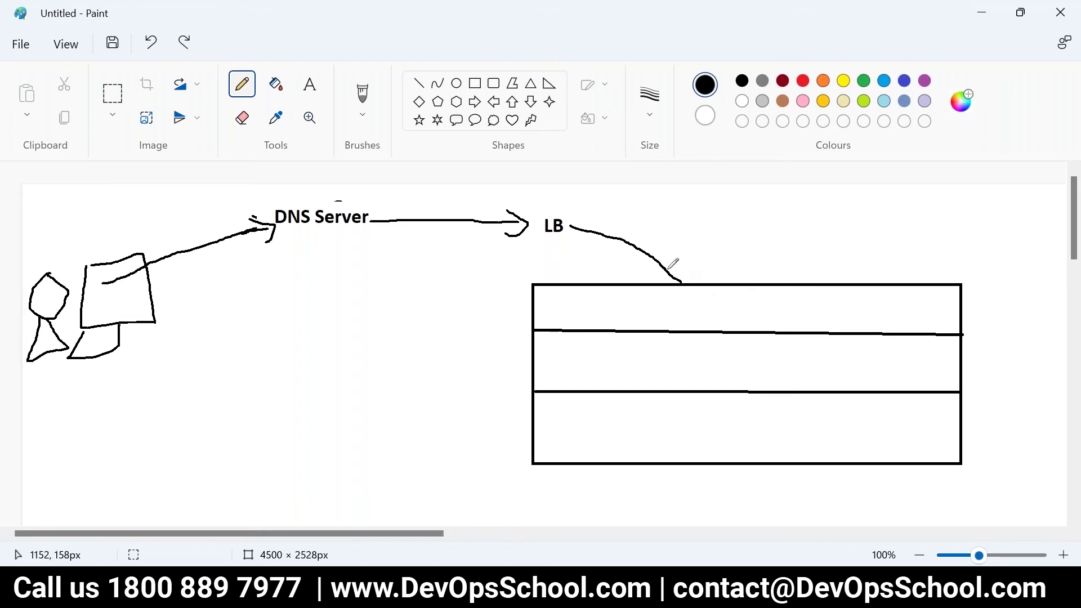
Finish the arrowhead of the LB line at the large rectangle and draw six small boxes across its first row.
drag(663, 272, 684, 271)
click(475, 83)
mouse_move(550, 296)
mouse_down()
mouse_move(580, 320)
mouse_move(591, 296)
mouse_move(634, 324)
mouse_move(681, 322)
mouse_move(697, 295)
mouse_move(716, 315)
mouse_move(828, 319)
mouse_move(809, 287)
mouse_move(893, 321)
mouse_up()
click(434, 272)
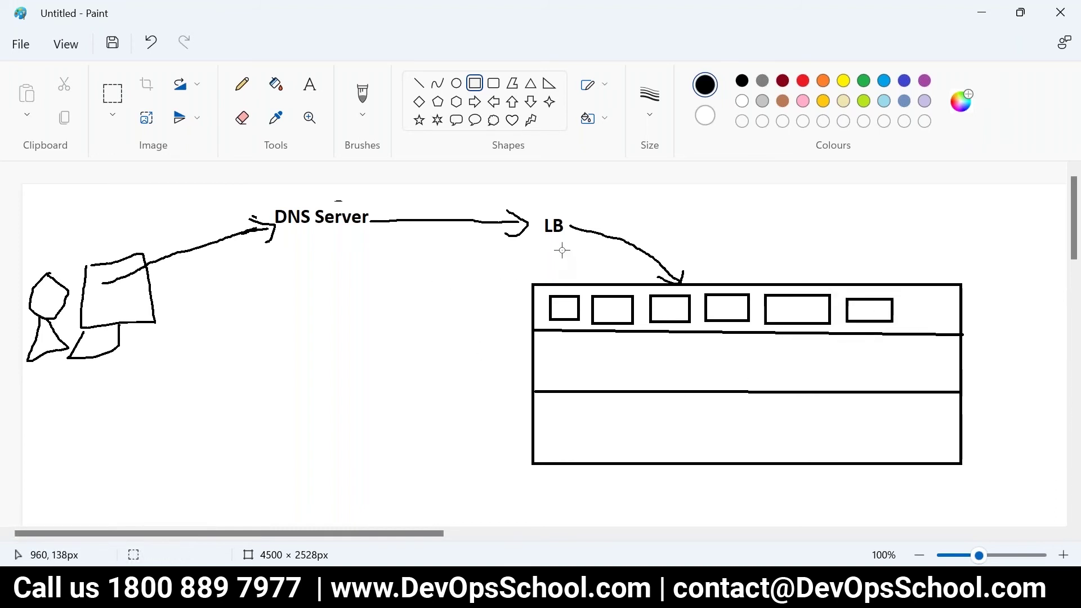
Draw a red pencil arrow from LB down to the second small box in the first row.
click(803, 80)
mouse_move(551, 220)
mouse_down()
mouse_move(590, 220)
mouse_move(603, 255)
mouse_up()
key(ctrl+z)
click(242, 85)
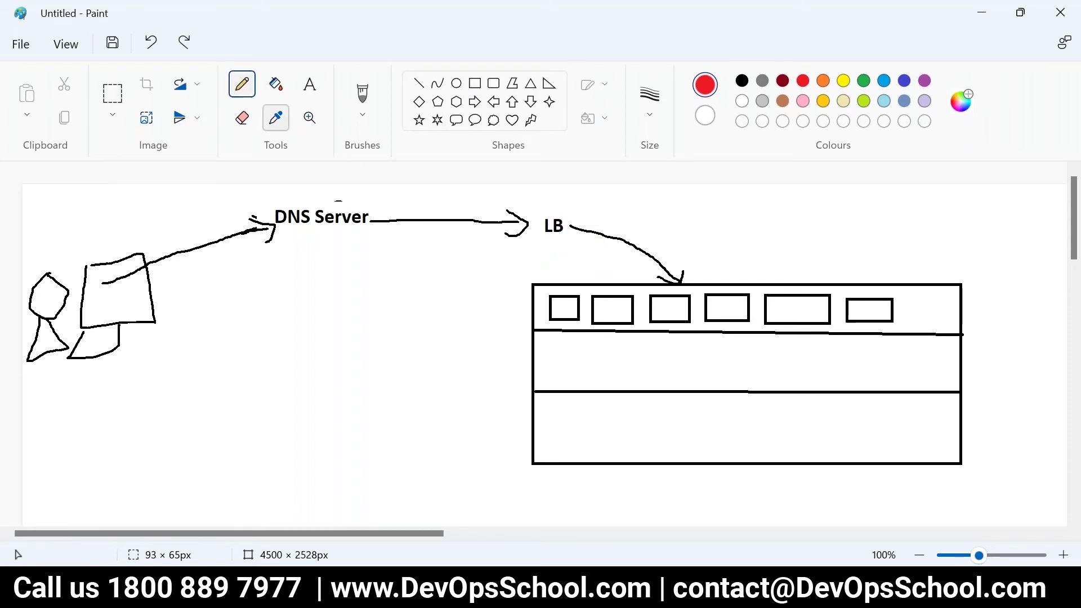
mouse_move(554, 229)
mouse_down()
mouse_move(600, 297)
mouse_move(584, 287)
mouse_up()
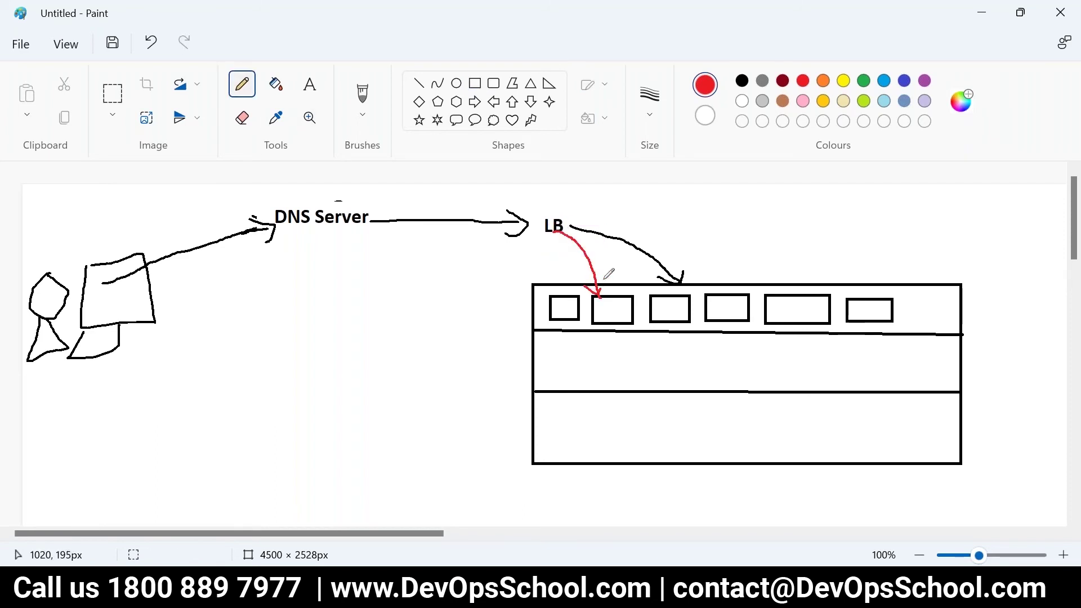
Copy the row of six small boxes and paste it into the second and third rows of the large rectangle.
click(112, 93)
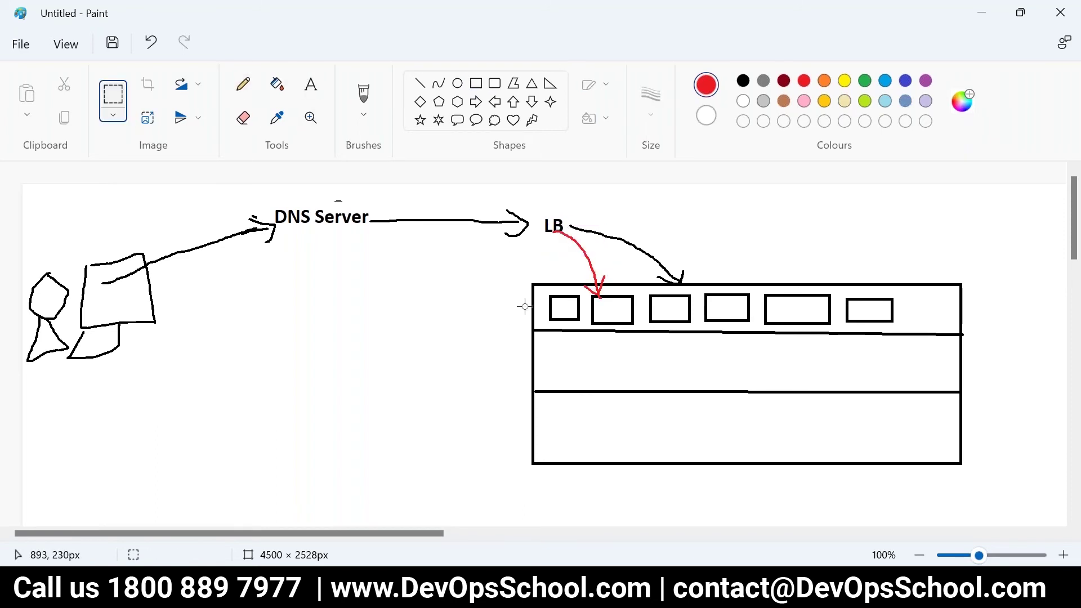
drag(540, 293, 904, 329)
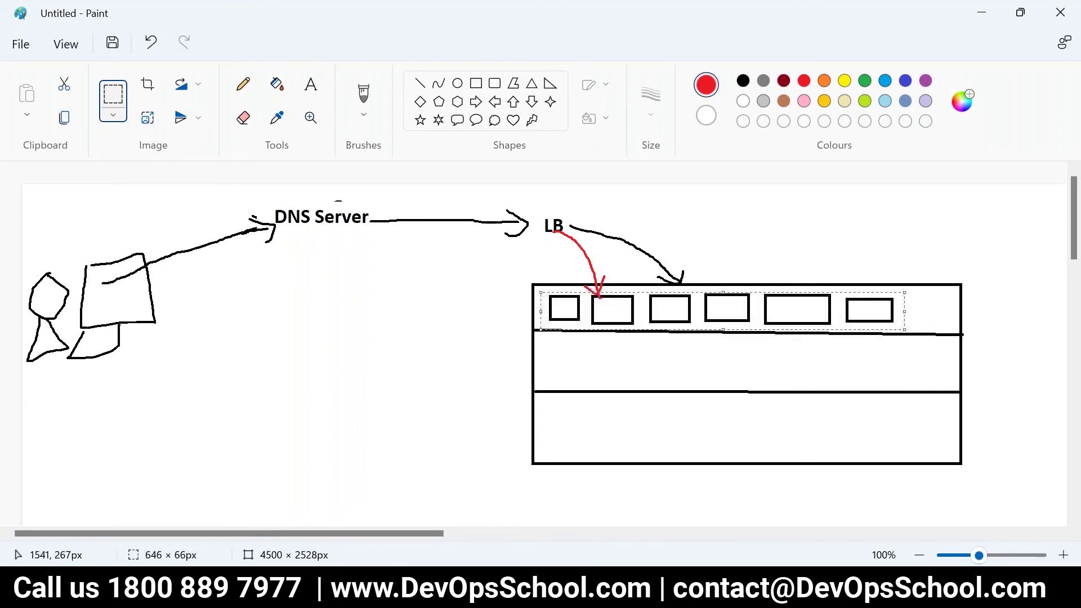
key(ctrl+c)
key(ctrl+v)
drag(265, 212, 788, 367)
key(ctrl+v)
drag(293, 222, 818, 449)
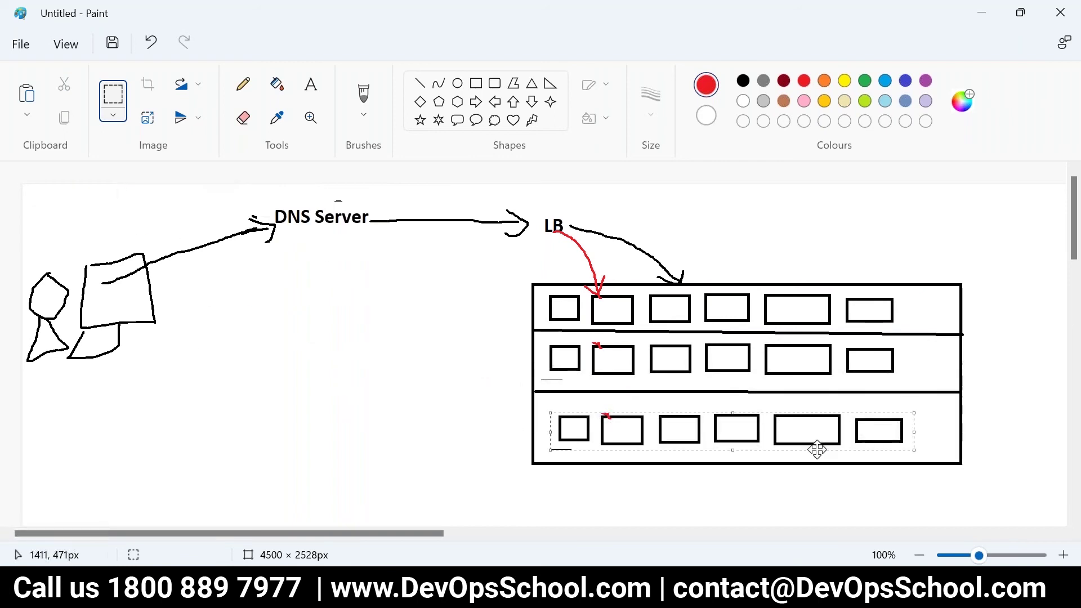
Add a red "LB" text label on each of the two dividing lines between the rows of boxes.
click(243, 84)
click(309, 84)
click(643, 333)
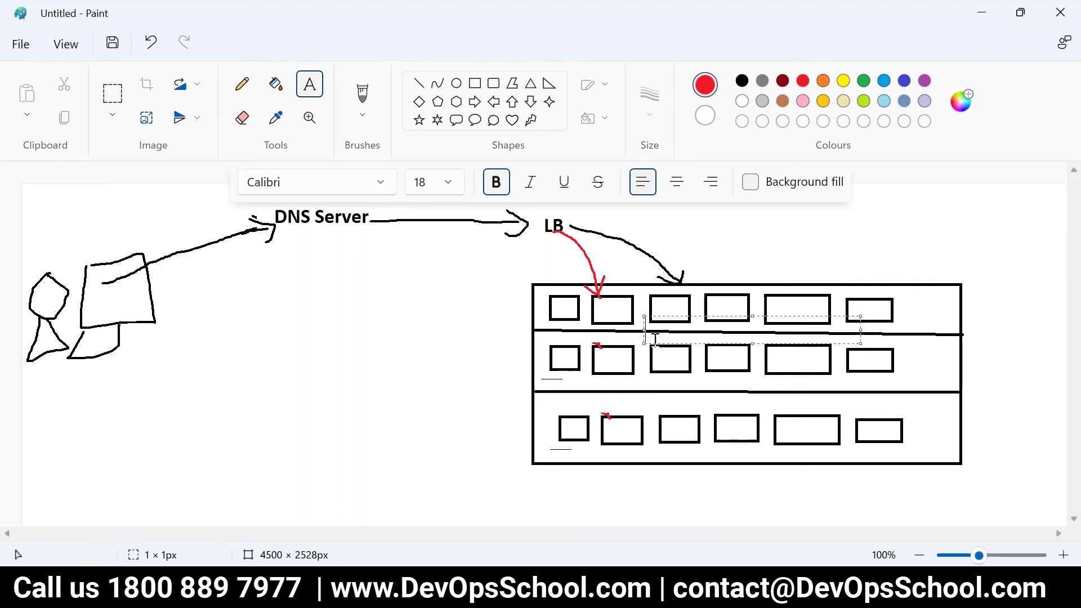
text(LB)
click(652, 388)
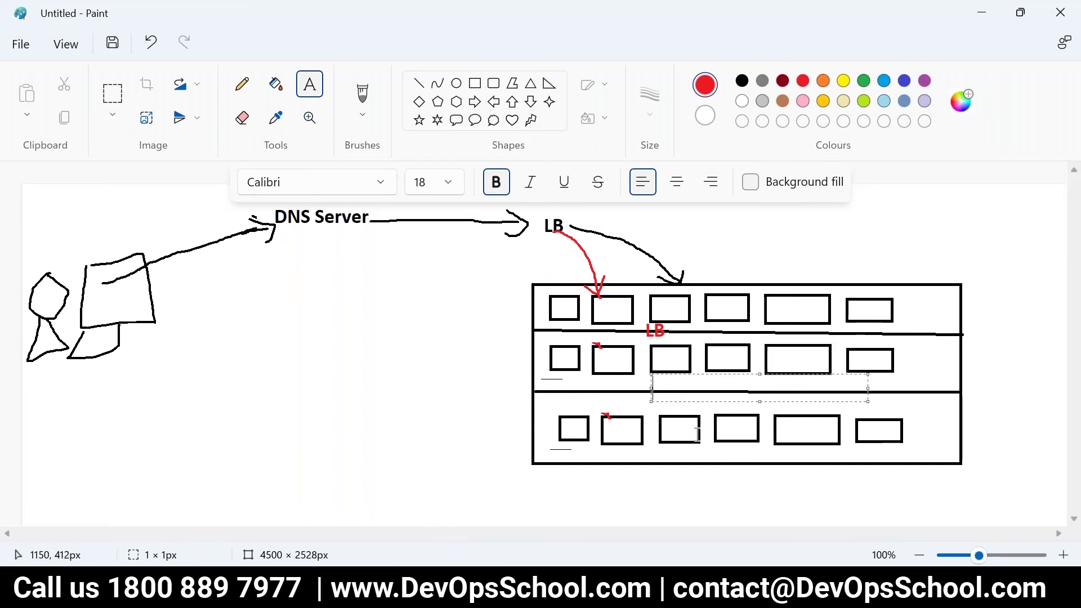
text(LB)
click(447, 397)
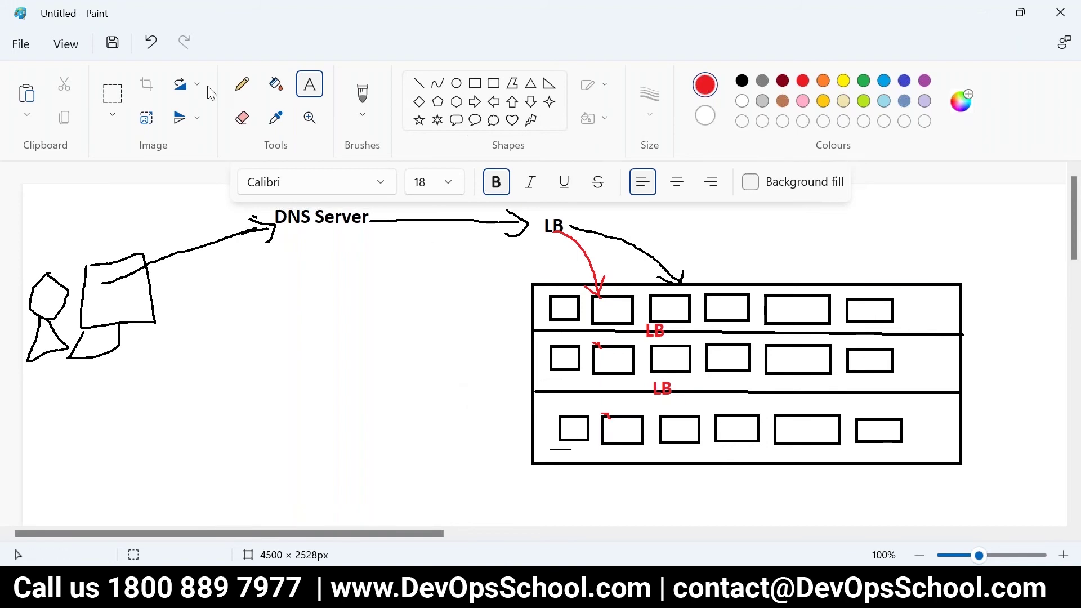
Draw red pencil lines connecting the boxes of the first row to the upper red LB label.
click(242, 83)
mouse_move(561, 314)
mouse_down()
mouse_move(595, 331)
mouse_move(664, 325)
mouse_up()
drag(727, 313, 663, 335)
drag(771, 319, 691, 329)
drag(861, 319, 664, 336)
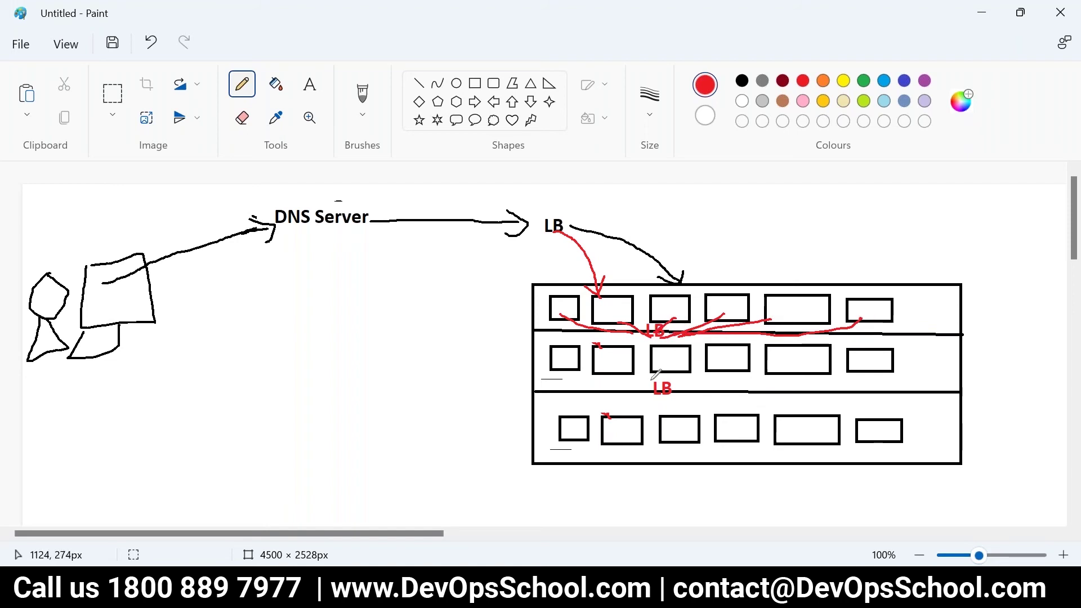
Draw red pencil lines connecting the boxes of the second row to the lower red LB label.
drag(569, 368, 668, 389)
drag(674, 366, 673, 398)
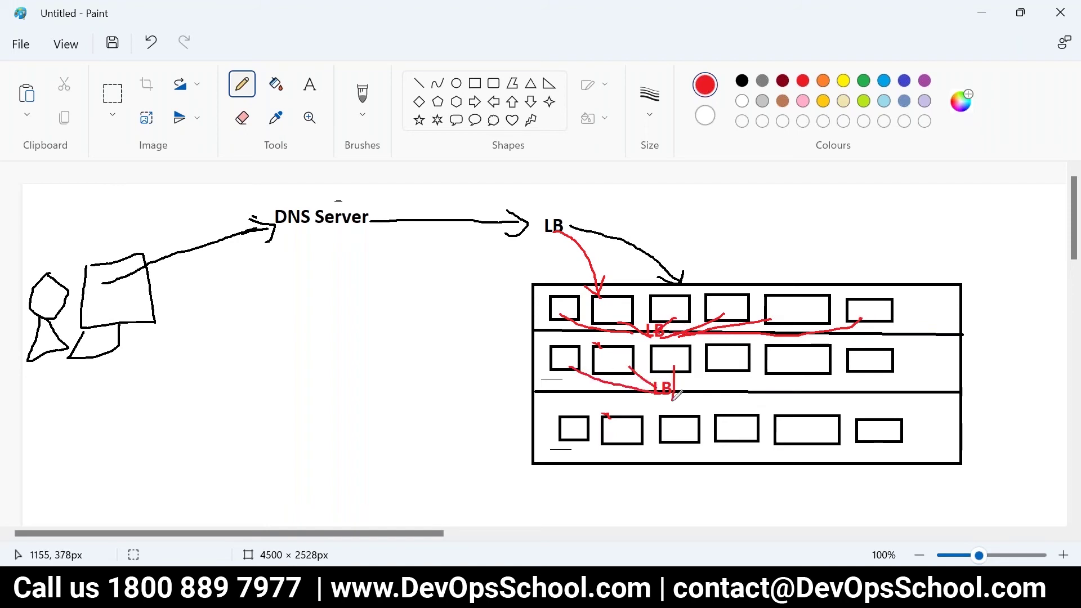
drag(734, 359, 674, 397)
drag(794, 361, 684, 392)
drag(855, 371, 690, 395)
Switch to the AWS console in the browser and start a new Network Load Balancer from the load balancers page.
key(alt+Tab)
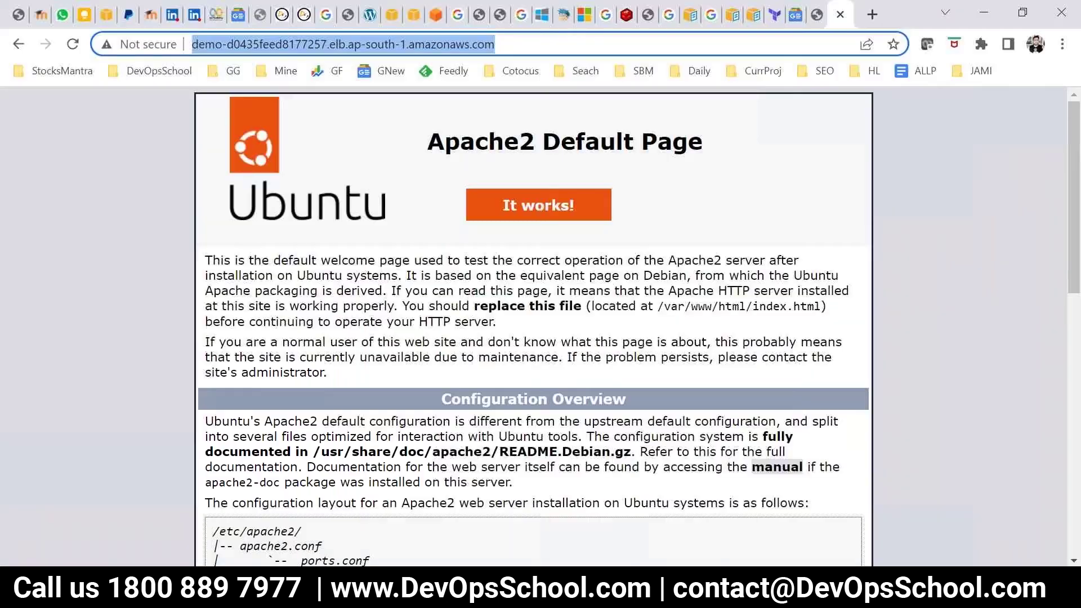
click(388, 15)
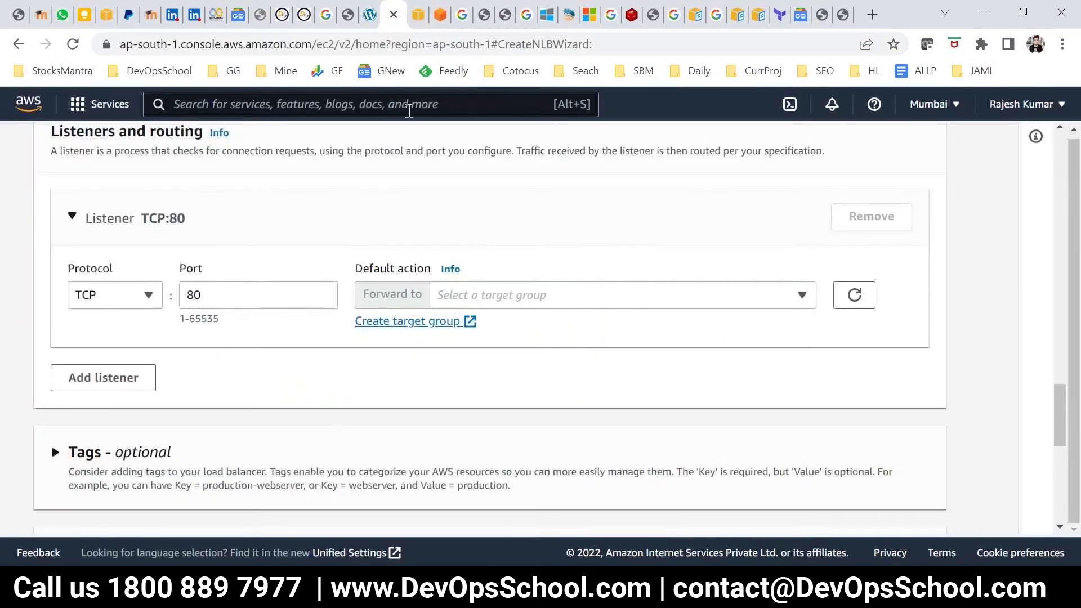
scroll(549, 325, up, 1)
scroll(278, 355, up, 20)
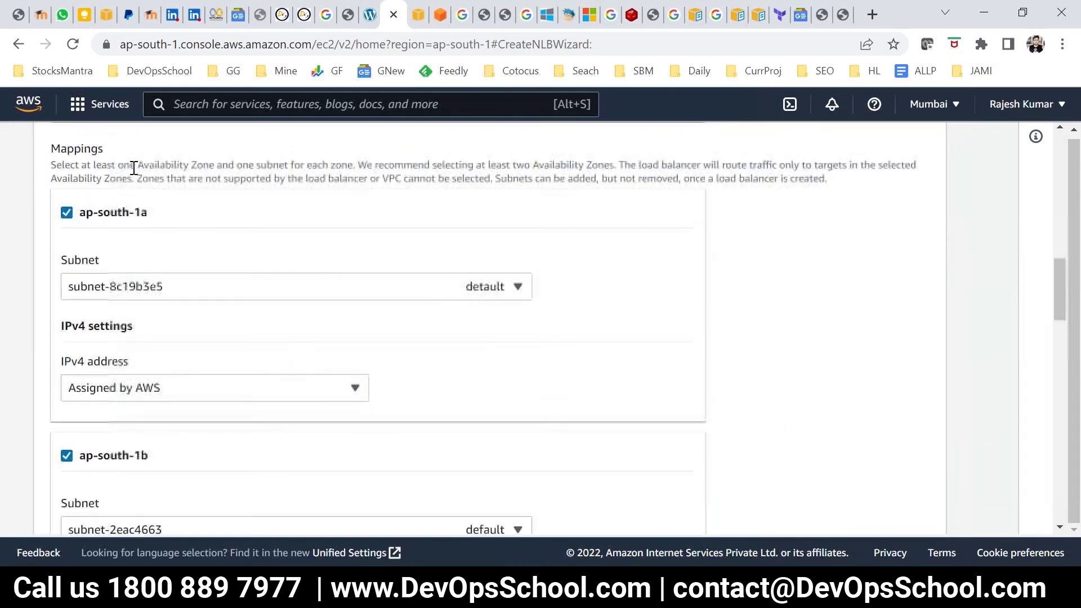
scroll(125, 221, up, 10)
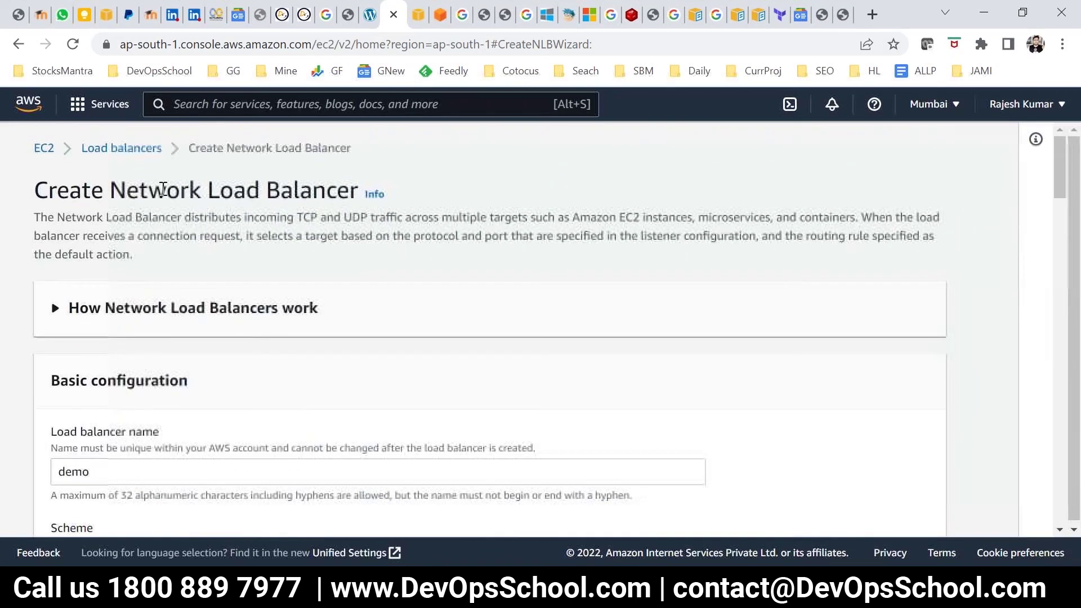
click(138, 145)
click(281, 152)
scroll(450, 394, down, 2)
scroll(428, 388, down, 3)
scroll(438, 457, down, 3)
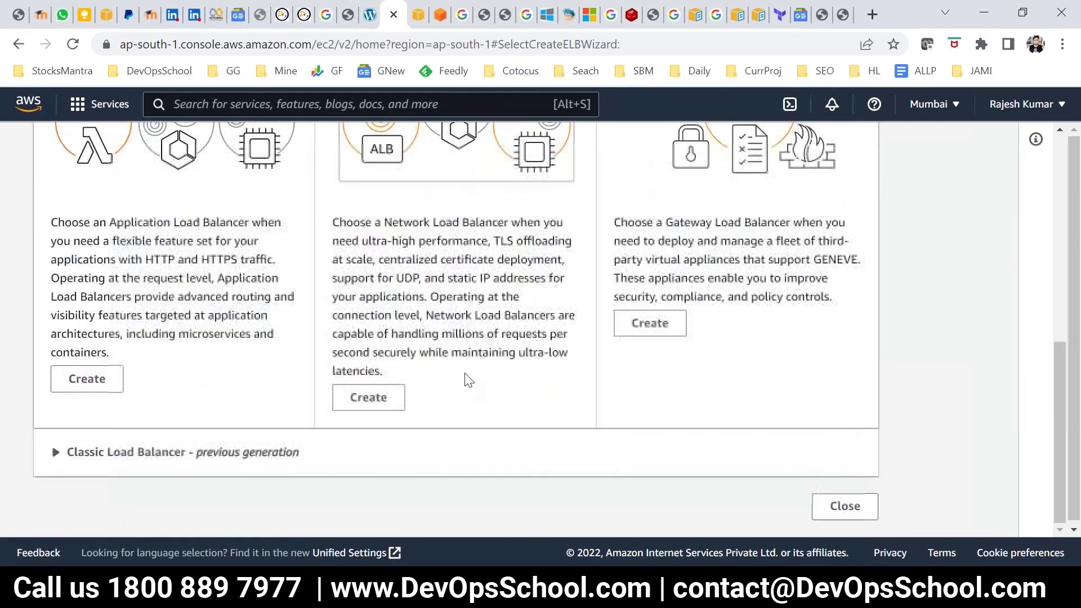
click(369, 395)
Examine the Internet-facing and Internal scheme options, highlighting the Internal description about targets using private IP addresses.
scroll(174, 422, down, 7)
drag(141, 264, 67, 224)
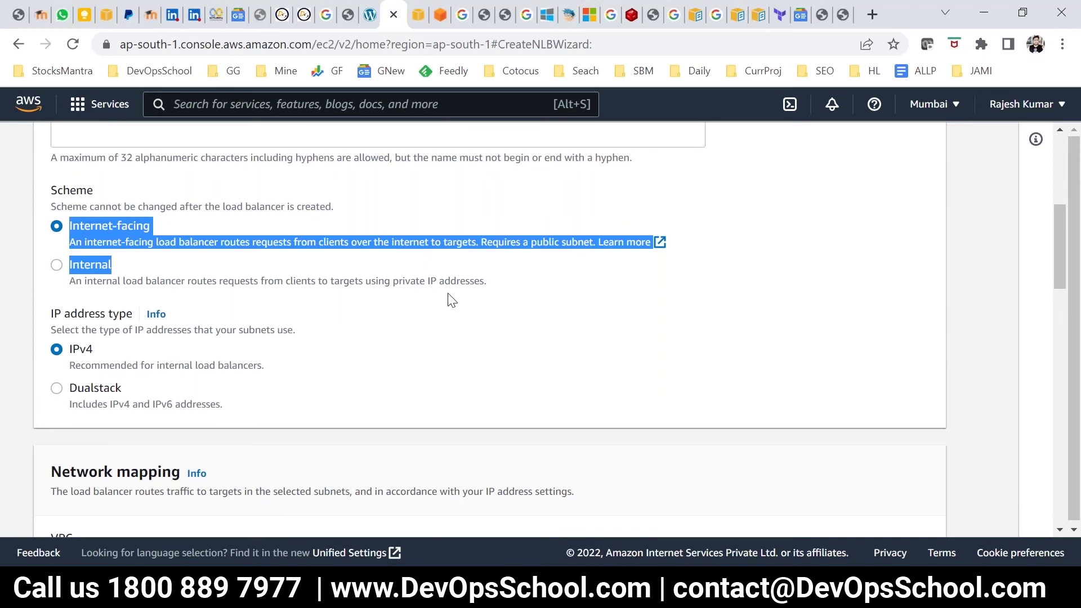
drag(470, 281, 372, 284)
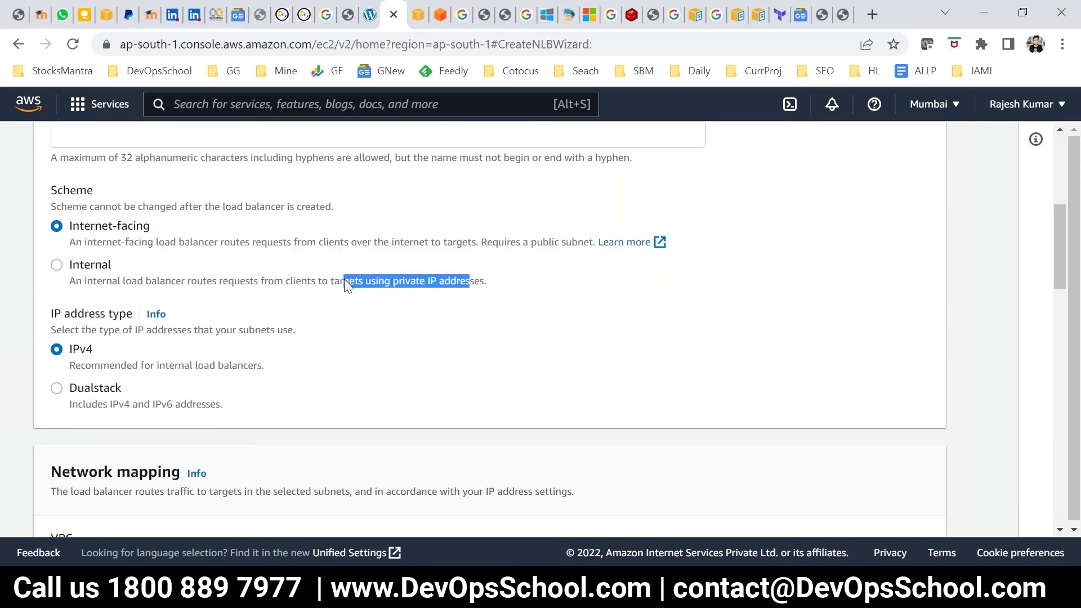
Switch back to Paint and draw dark red strokes around the first boxes of the second and third rows, joining the two boxes.
key(alt+Tab)
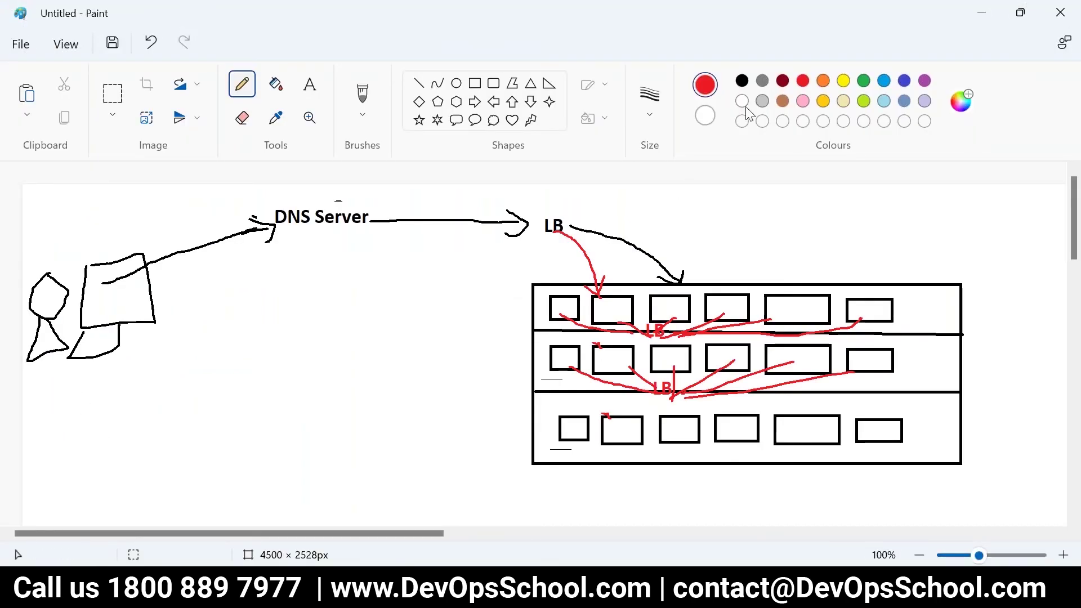
click(742, 80)
click(783, 82)
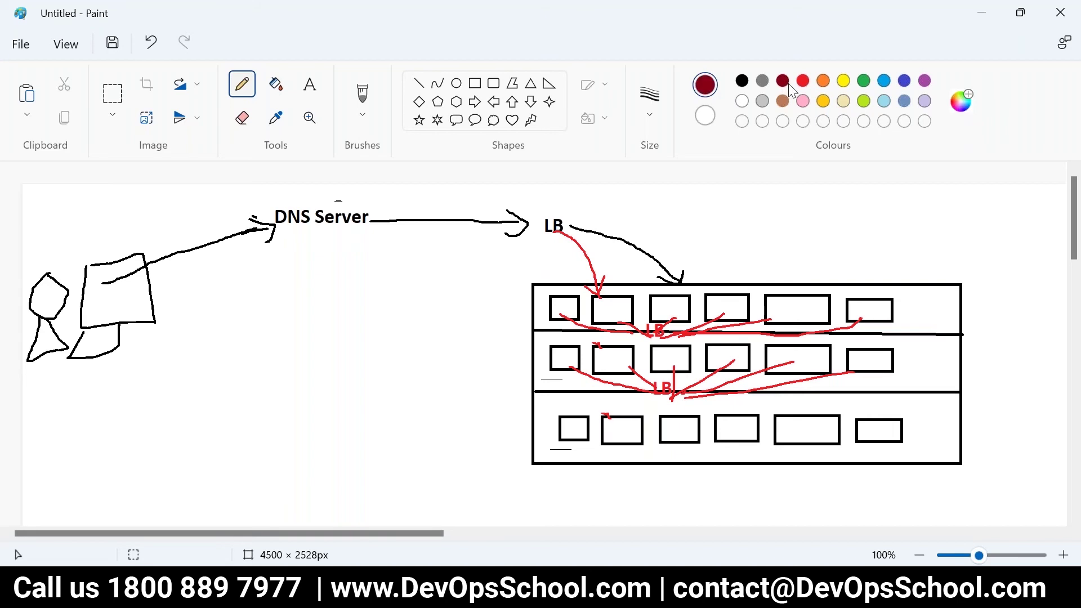
mouse_move(507, 416)
mouse_down()
mouse_move(535, 402)
mouse_move(540, 365)
mouse_up()
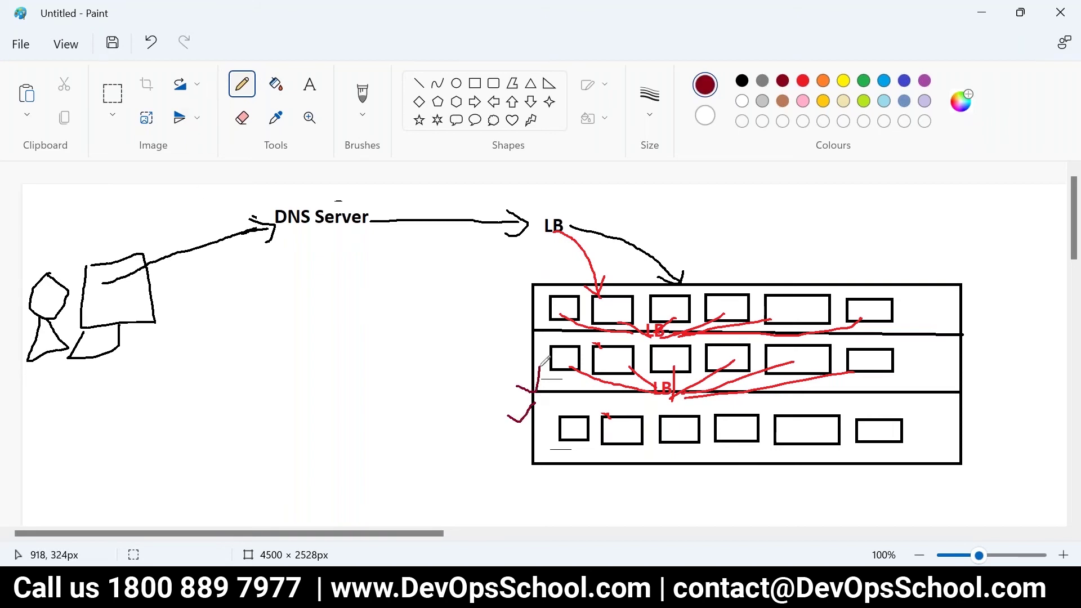
drag(559, 427, 560, 427)
mouse_move(577, 434)
mouse_down()
mouse_move(570, 468)
mouse_move(595, 475)
mouse_up()
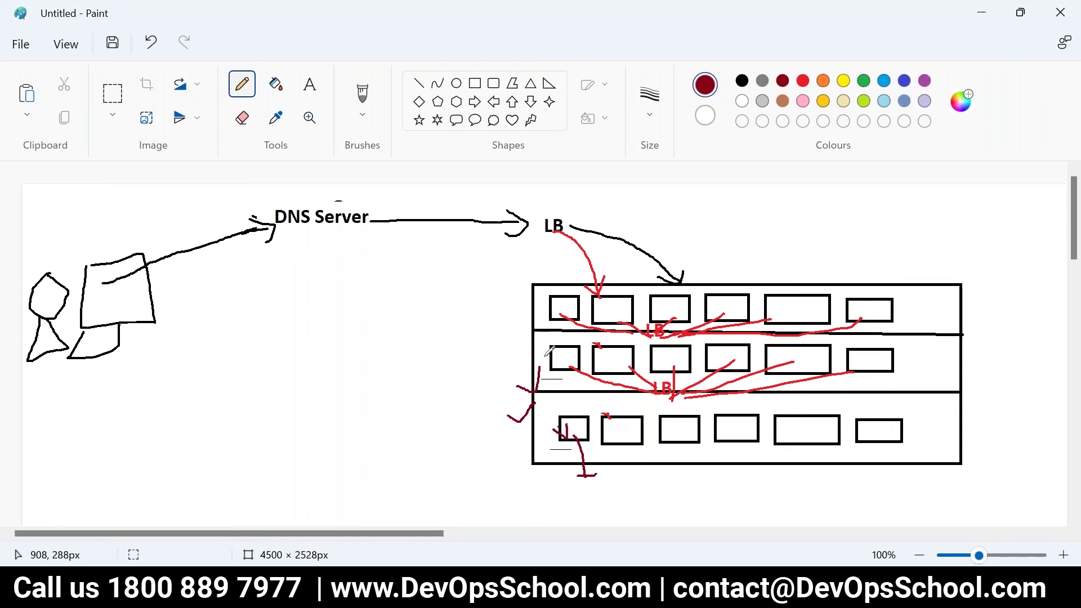
drag(580, 421, 560, 370)
Circle the top LB and DNS Server labels in dark red and handwrite an underlined "R53" below DNS Server.
mouse_move(558, 215)
mouse_down()
mouse_move(535, 229)
mouse_move(577, 225)
mouse_move(554, 211)
mouse_up()
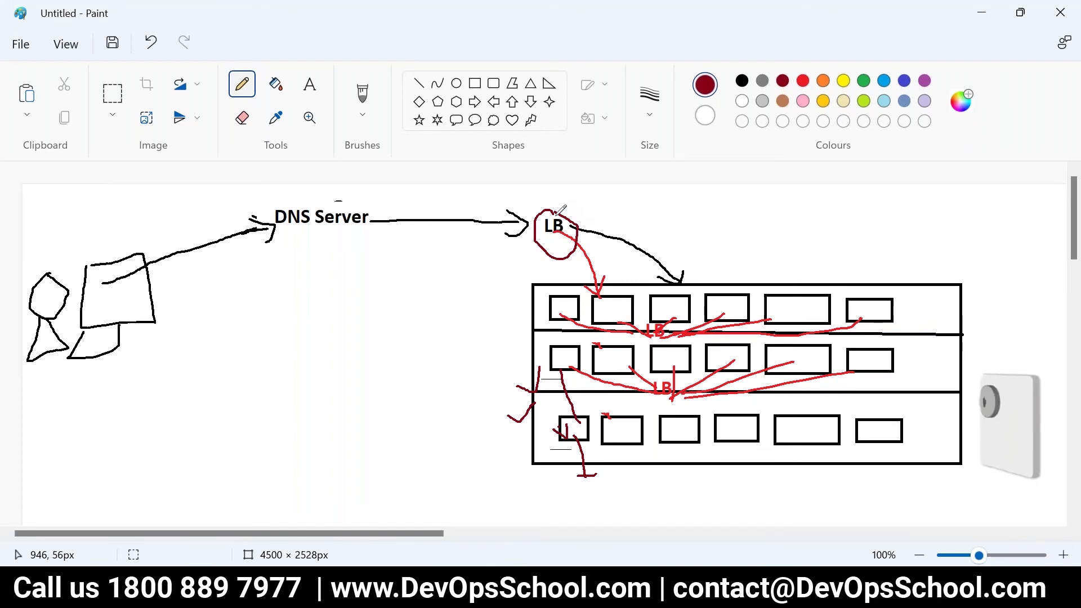
mouse_move(257, 245)
mouse_down()
mouse_move(410, 216)
mouse_move(297, 195)
mouse_move(279, 198)
mouse_move(264, 235)
mouse_up()
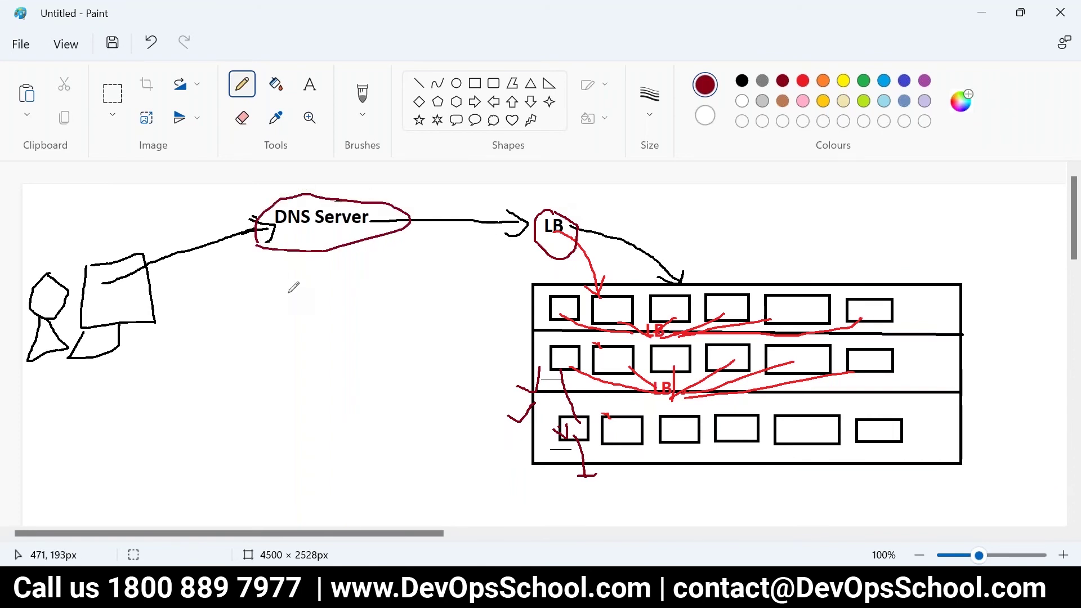
mouse_move(290, 276)
mouse_down()
mouse_move(293, 323)
mouse_move(298, 297)
mouse_move(311, 311)
mouse_up()
mouse_move(326, 275)
mouse_down()
mouse_move(311, 277)
mouse_move(319, 315)
mouse_move(339, 296)
mouse_move(337, 311)
mouse_move(370, 301)
mouse_up()
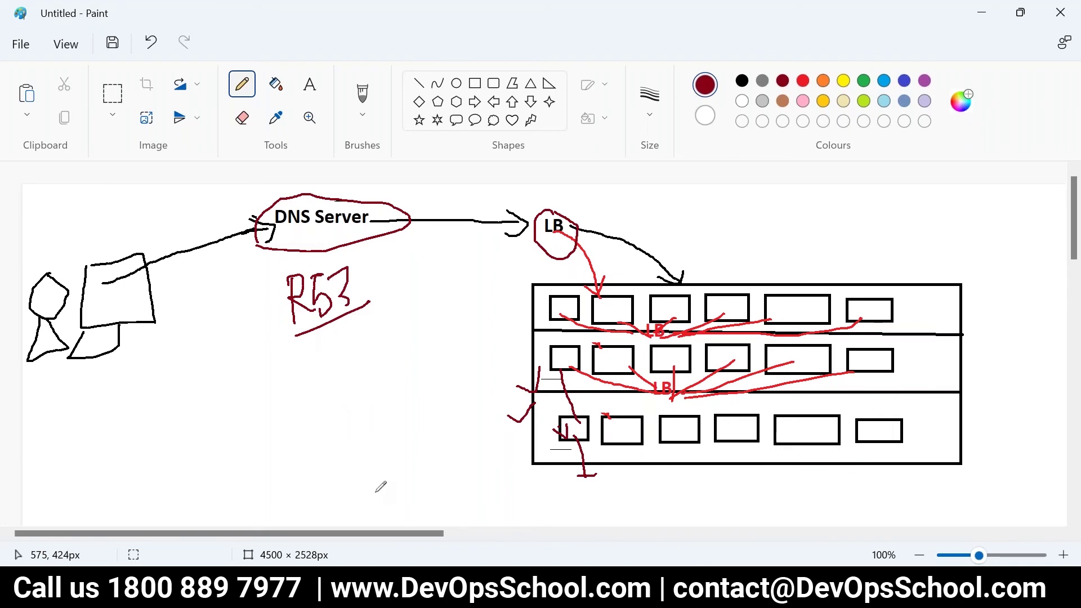
Copy the load balancer's DNS name from the AWS.txt notes and open it in a new browser tab.
mouse_move(541, 594)
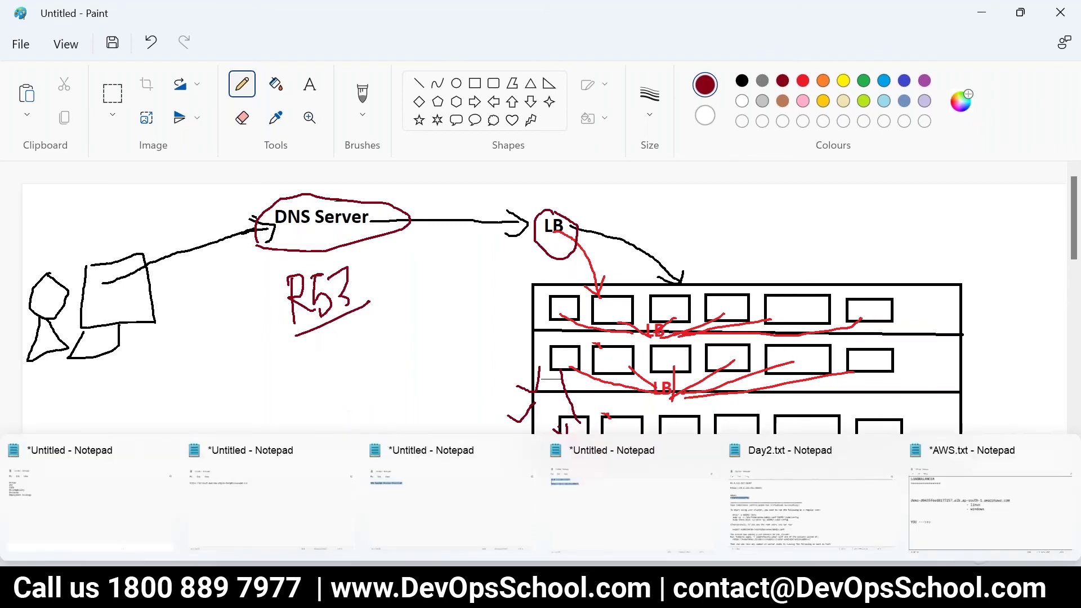
click(969, 516)
drag(663, 223, 9, 218)
key(ctrl+c)
key(alt+Tab)
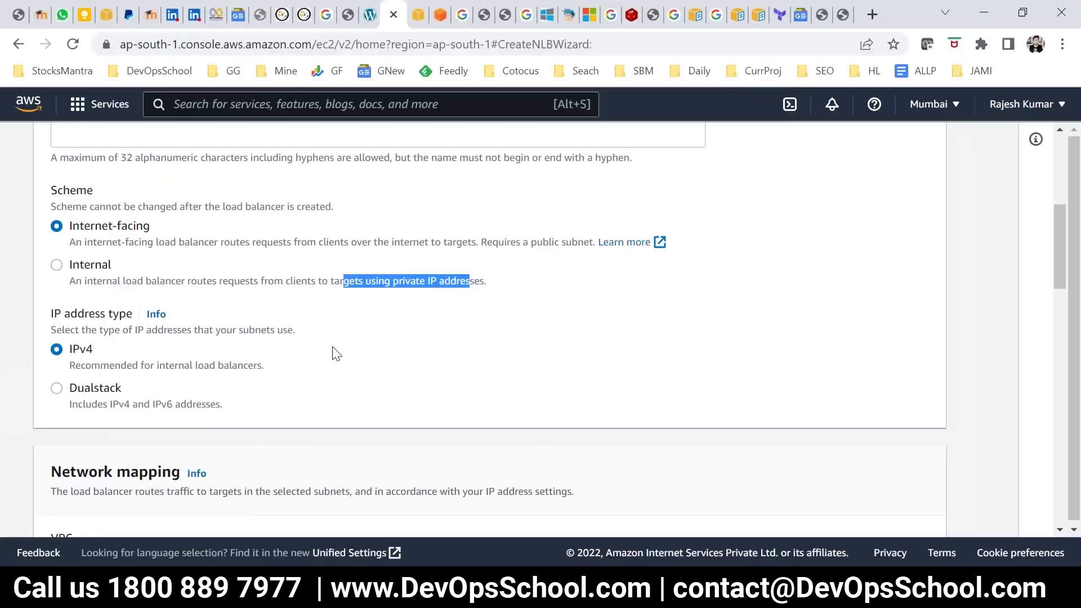
click(872, 15)
key(ctrl+v)
key(Return)
click(767, 43)
key(ctrl+c)
key(alt+Tab)
key(ctrl+v)
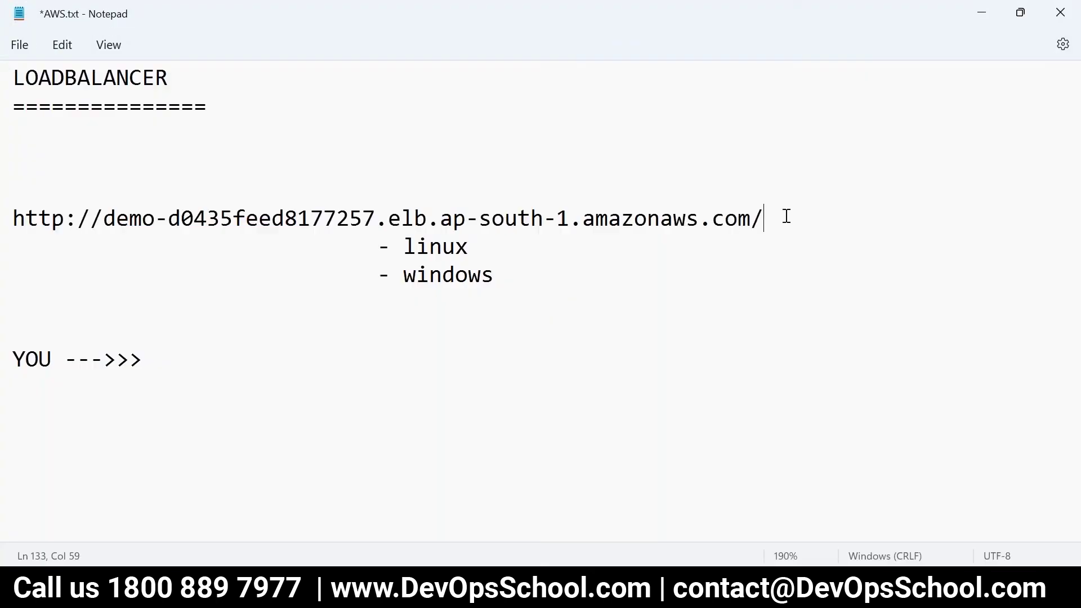
Separate the load balancer URL from the linux and windows lines and add xyz.devopsschool.com beneath it.
key(Return)
click(772, 218)
drag(773, 217, 12, 177)
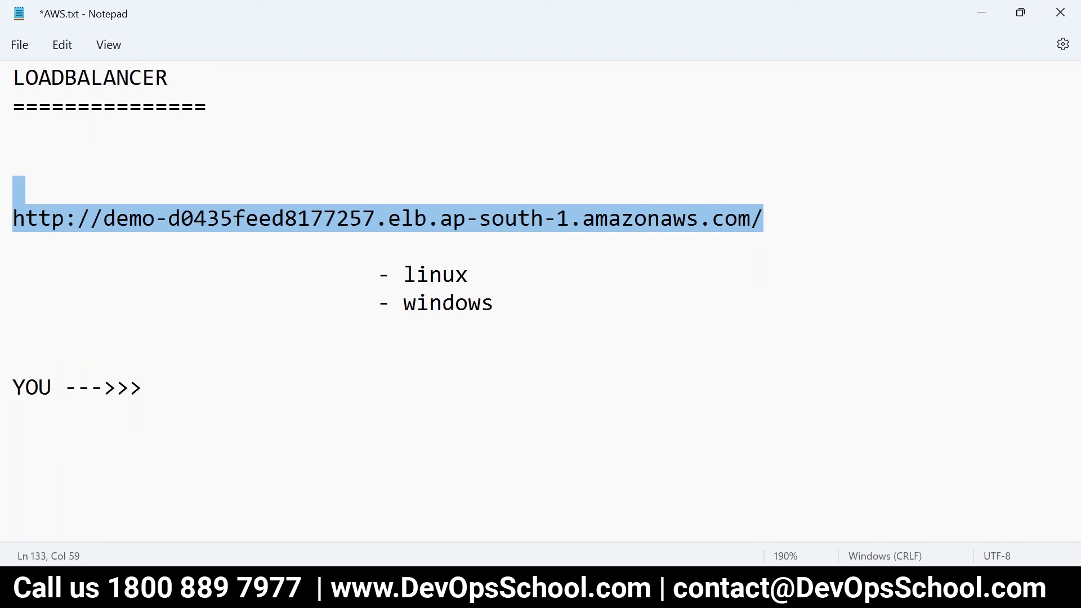
click(856, 217)
key(Return)
key(Return)
text(xyz.)
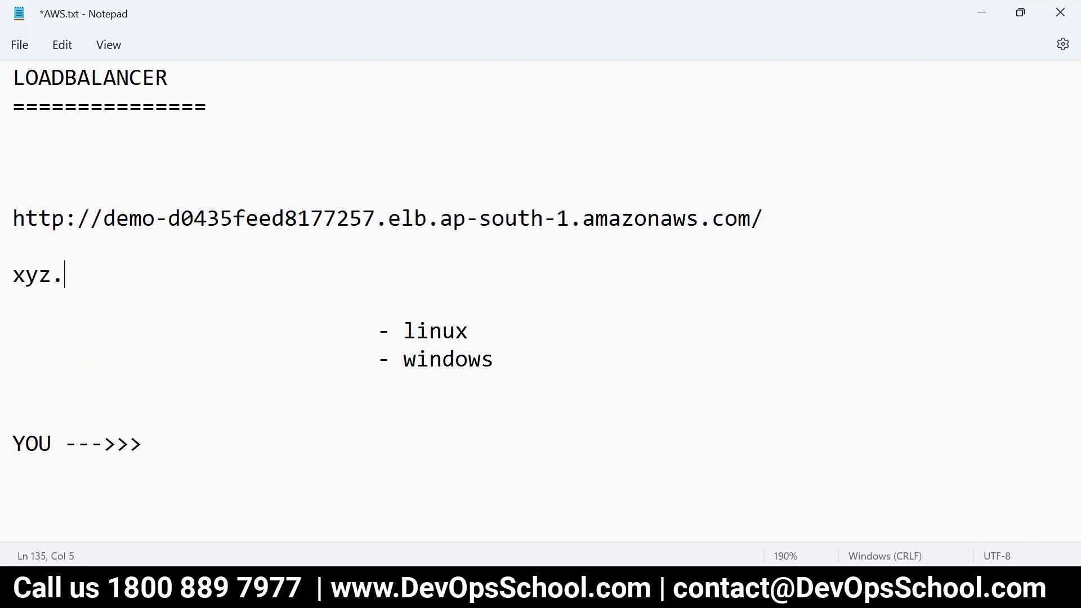
text(devopsschool.com)
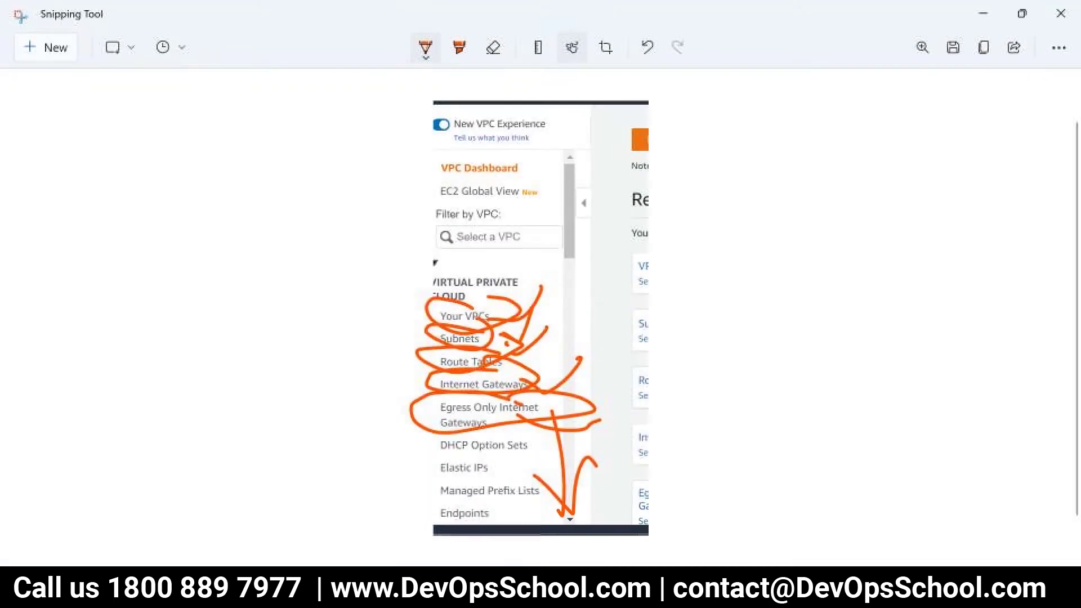
Switch to the AWS console in the browser, search for route53 and open the Route 53 service.
click(338, 521)
mouse_move(360, 325)
mouse_down()
mouse_move(291, 359)
mouse_move(315, 348)
mouse_up()
click(341, 484)
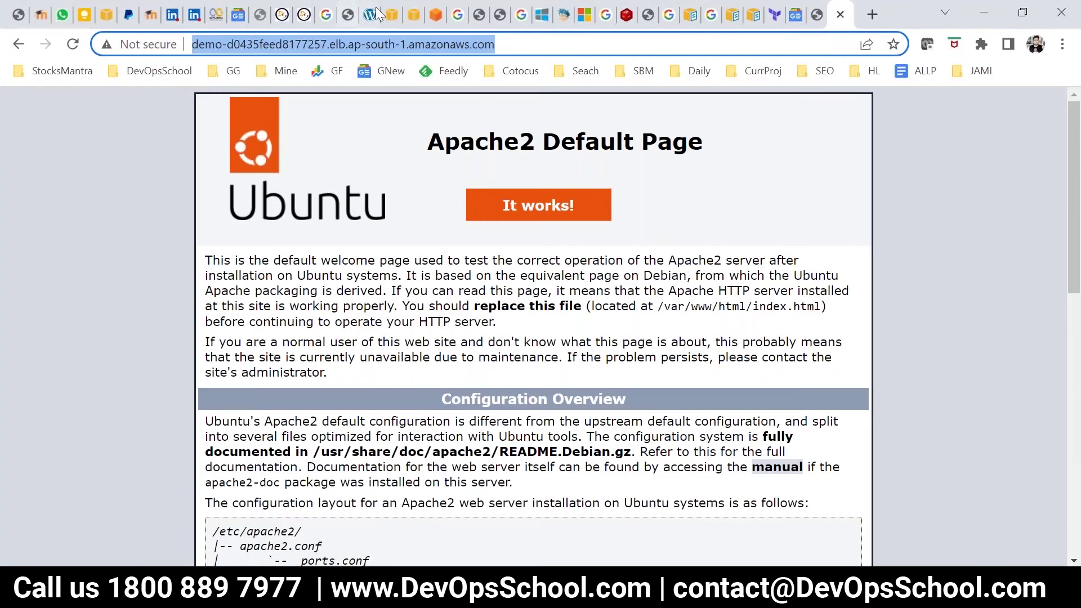
click(392, 14)
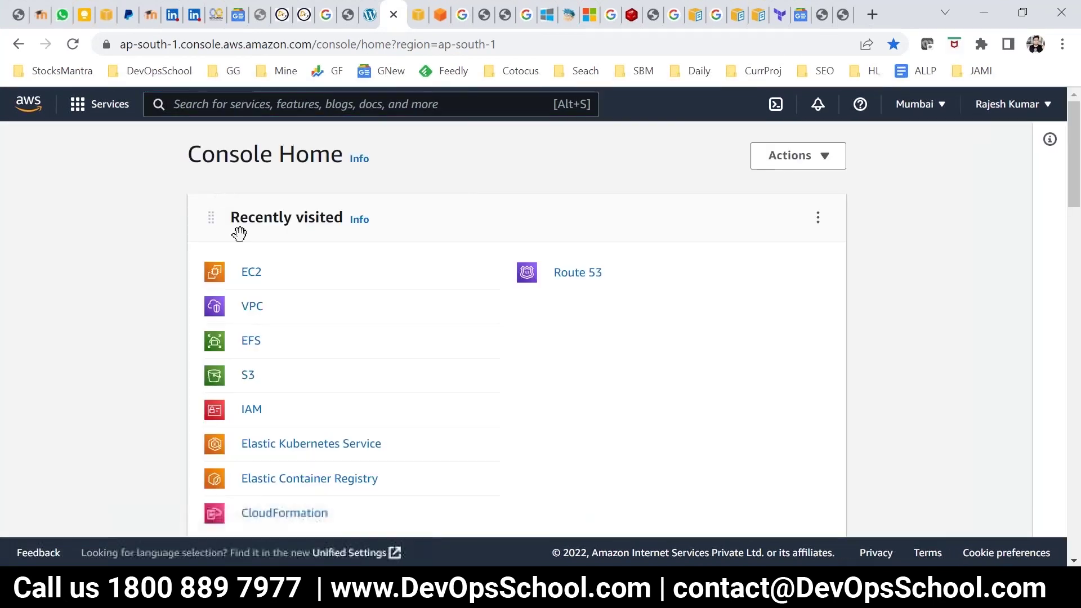
click(199, 106)
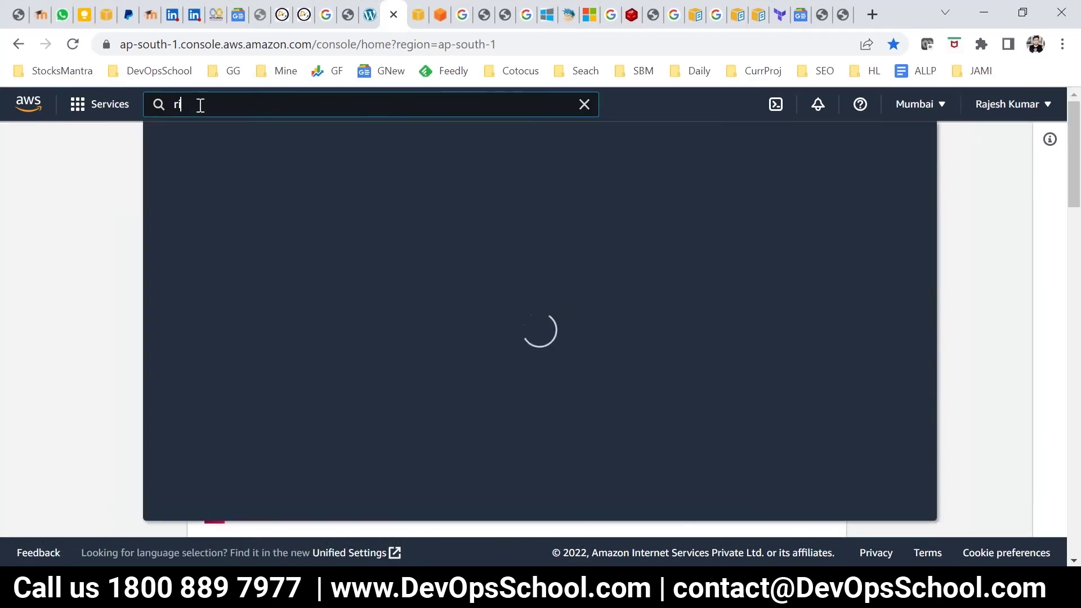
text(route53)
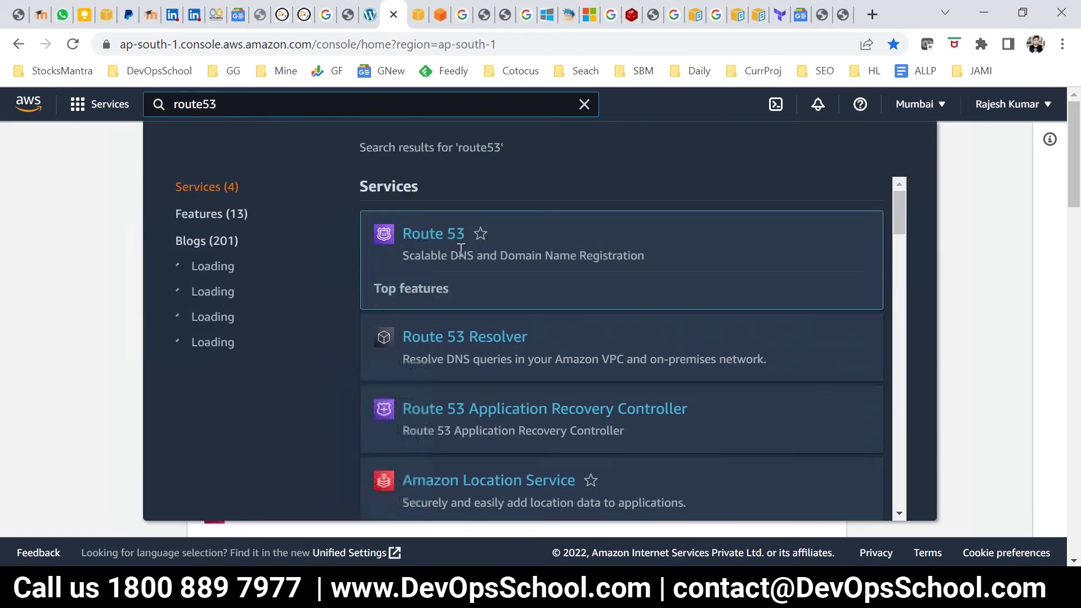
key(Return)
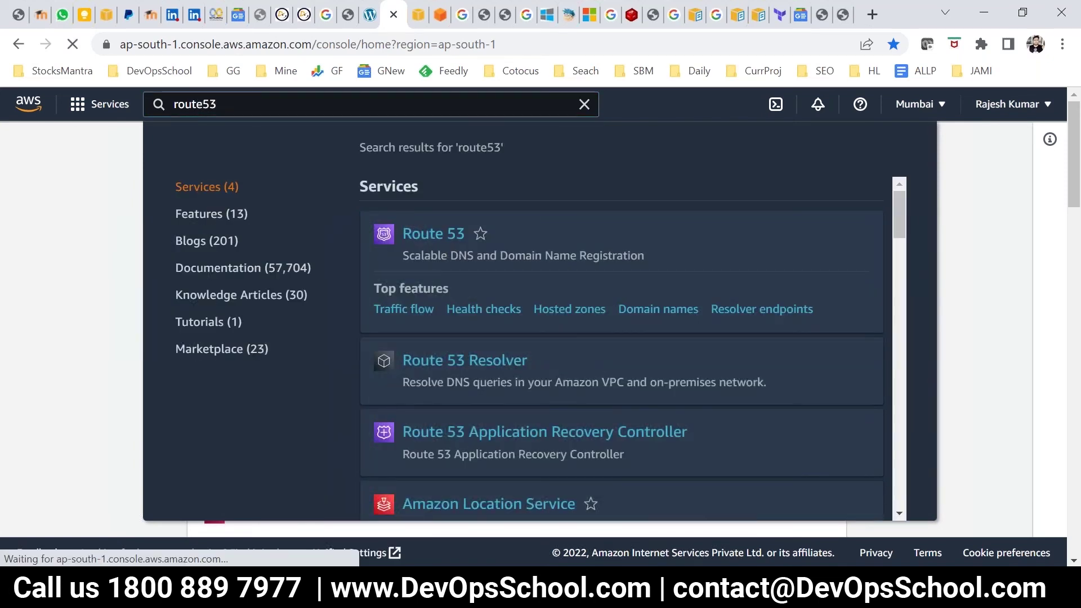
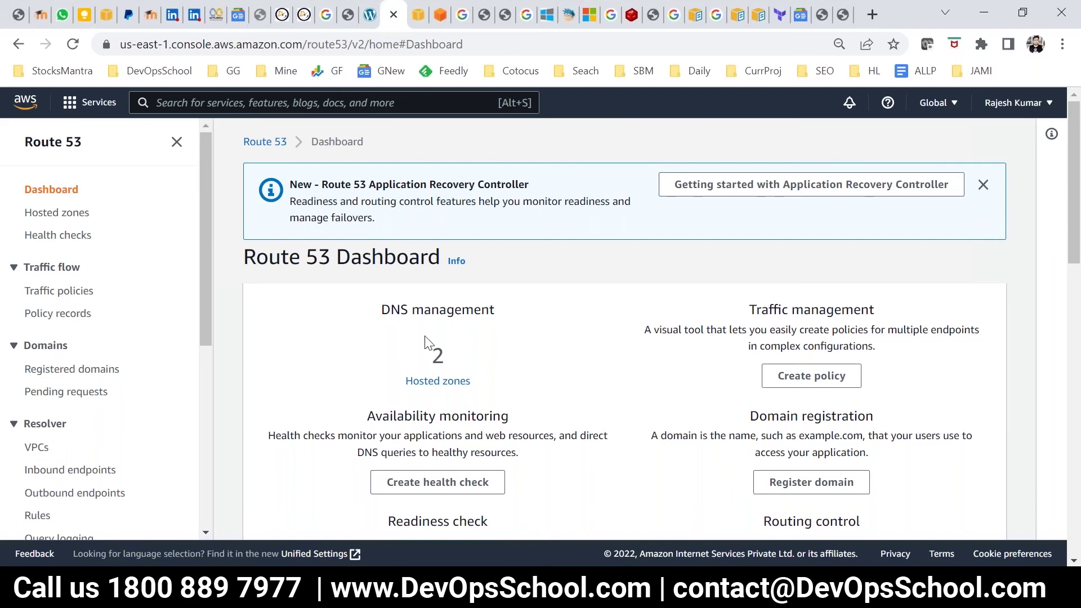
Highlight the DNS management heading on the Route 53 dashboard and open the list of hosted zones.
double_click(388, 309)
drag(448, 311, 472, 321)
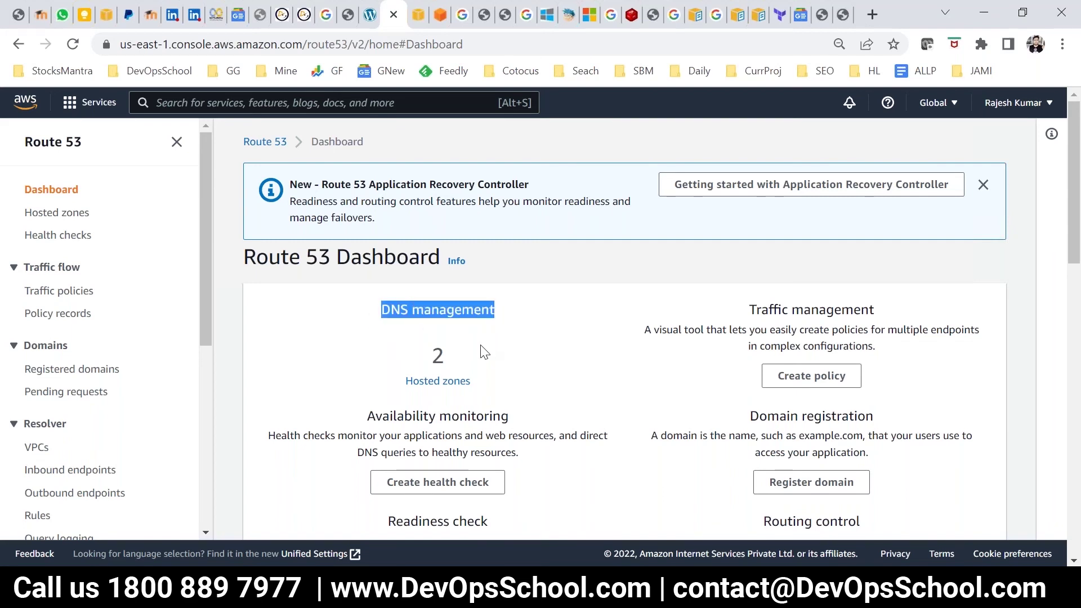
click(73, 217)
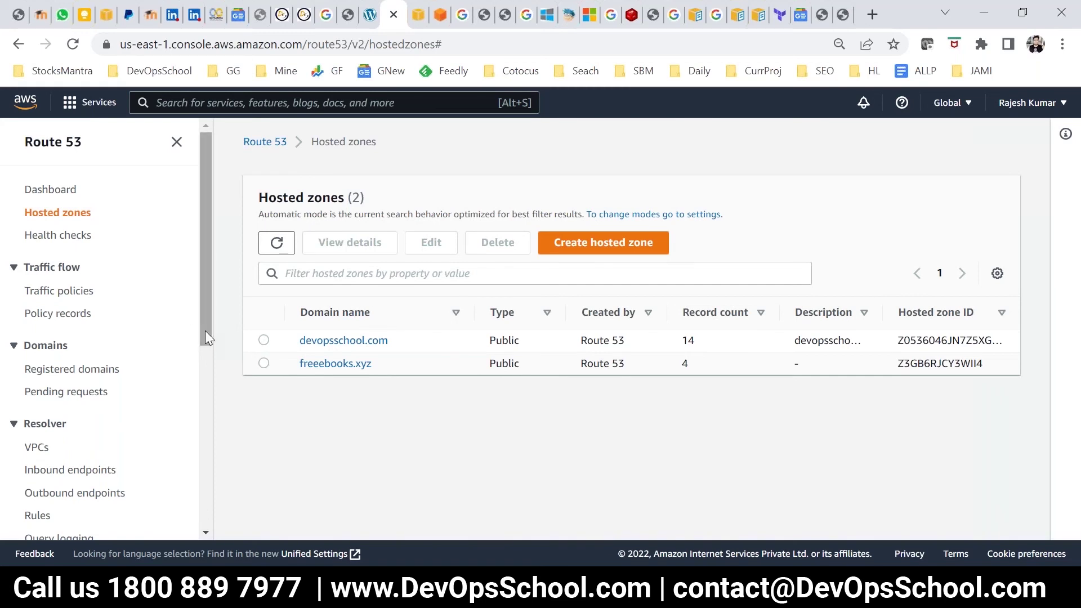
Open the registered domains page, start a domain registration and check the availability of rajukaka with the .com extension.
drag(205, 330, 205, 388)
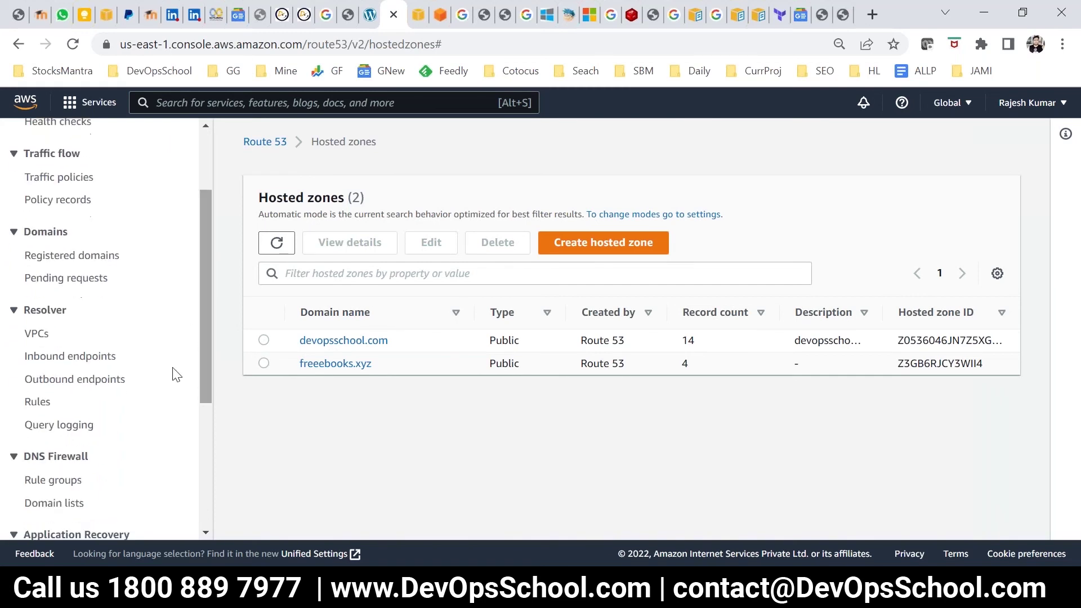
click(54, 257)
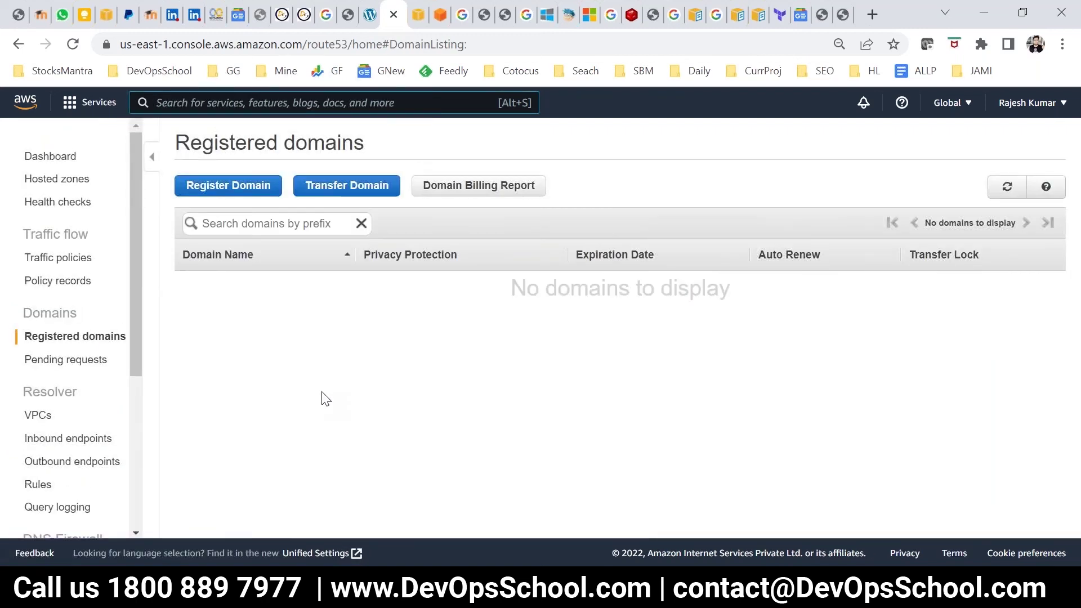
click(241, 186)
click(245, 184)
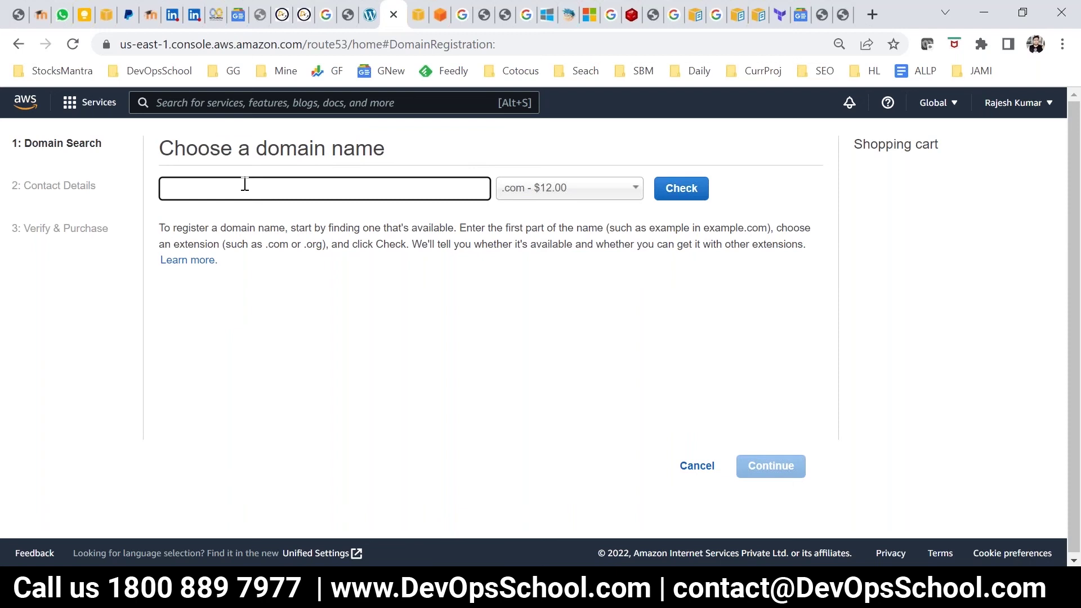
text(rajukaka)
click(691, 197)
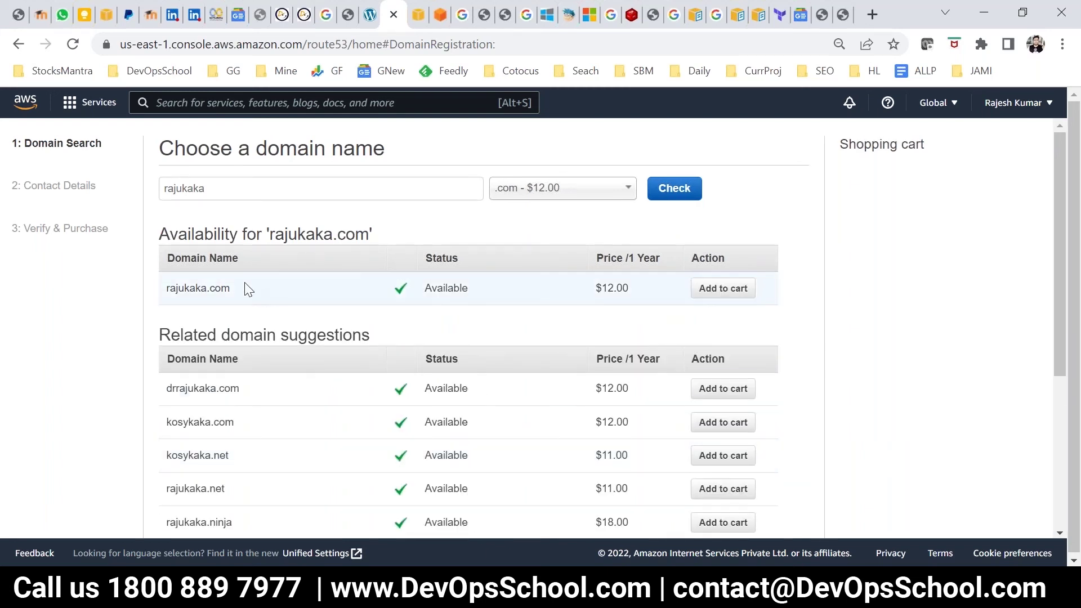
Point out the yearly price of rajukaka.com and cancel the domain registration.
double_click(222, 287)
drag(623, 288, 596, 288)
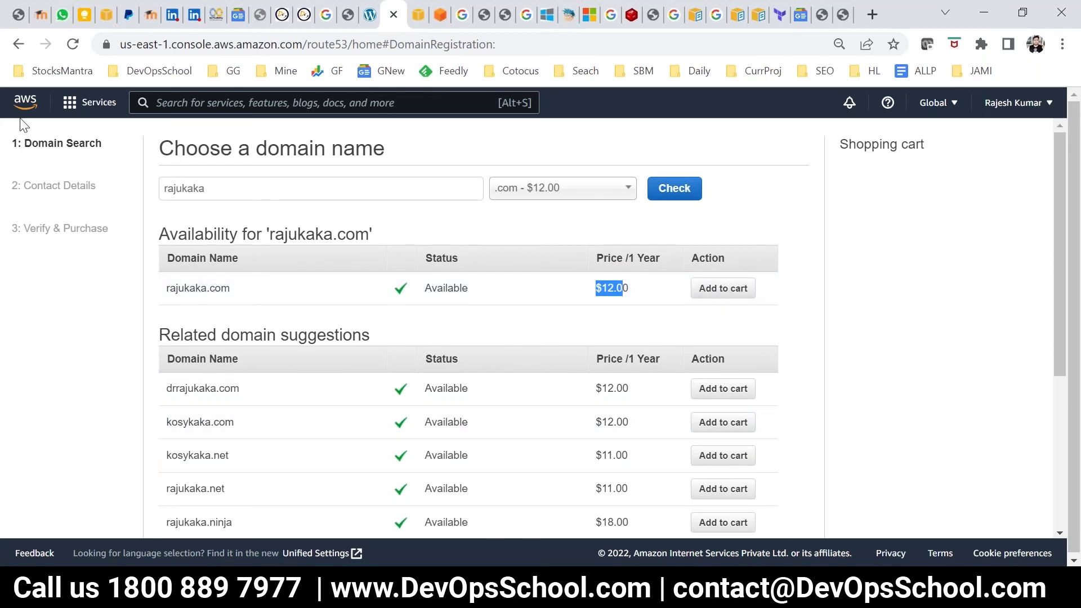
right_click(16, 50)
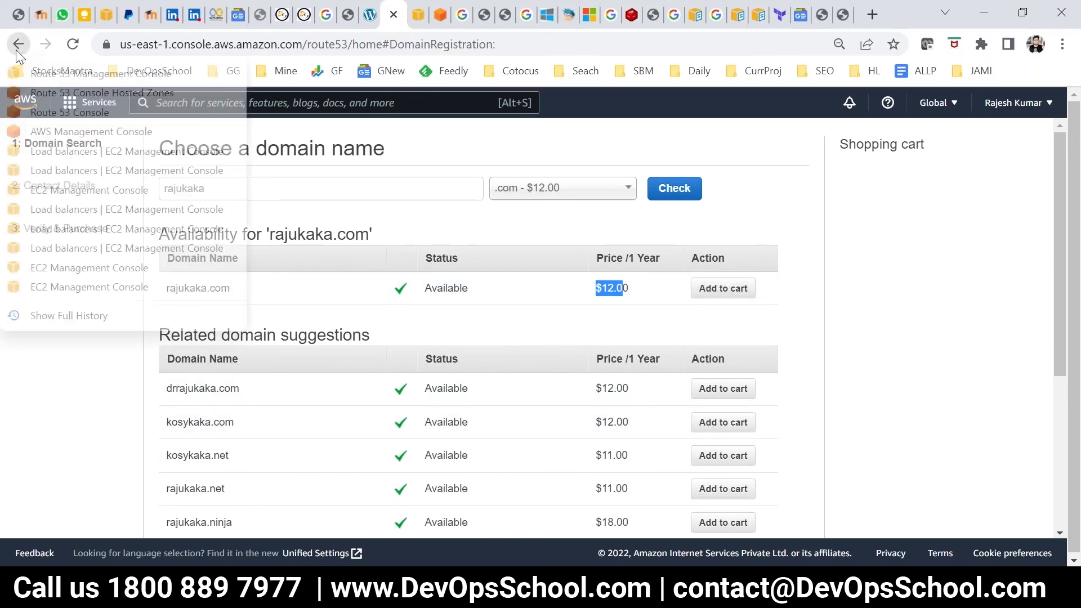
click(292, 238)
scroll(539, 360, down, 5)
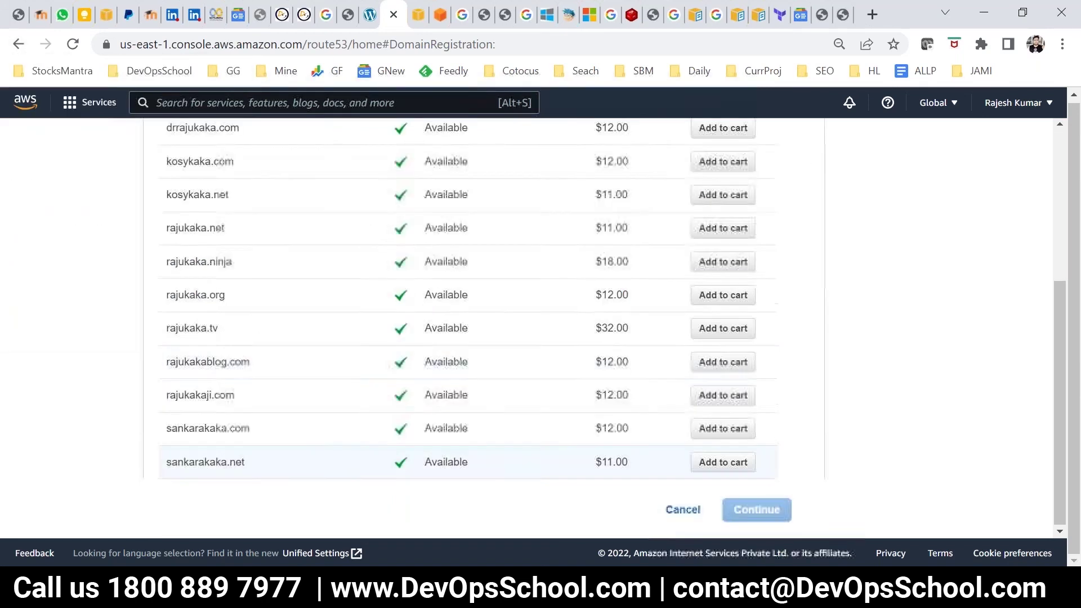
click(681, 511)
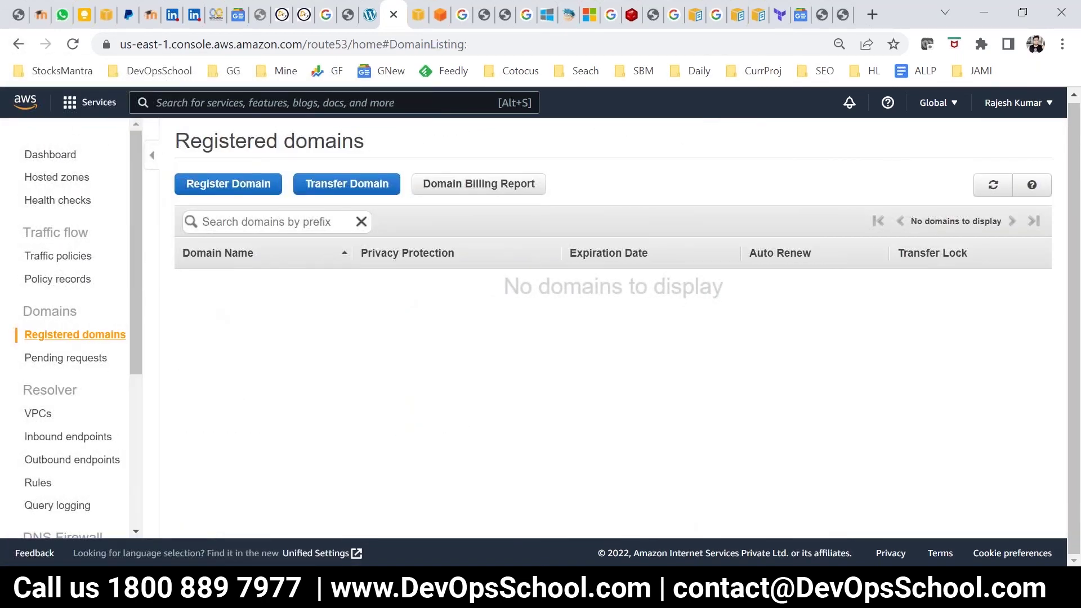
Return to the hosted zones list and examine the devopsschool.com and freeebooks.xyz domains.
click(49, 178)
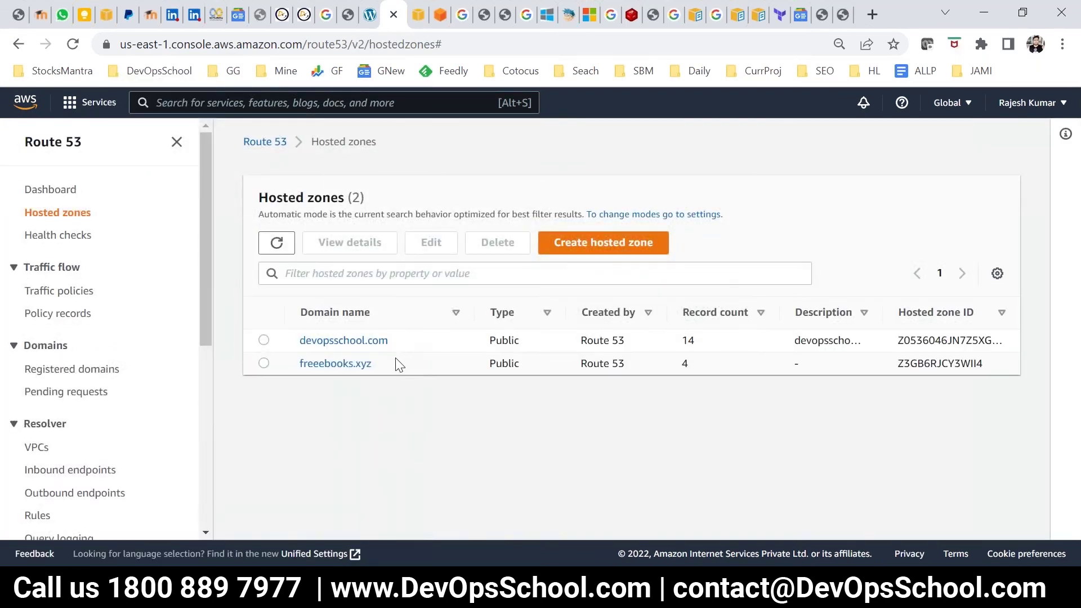
drag(390, 369, 301, 333)
click(387, 402)
Search Google for dns terminology in a new tab and open the ClouDNS article "Basic DNS terms you should know" in its own tab.
click(870, 23)
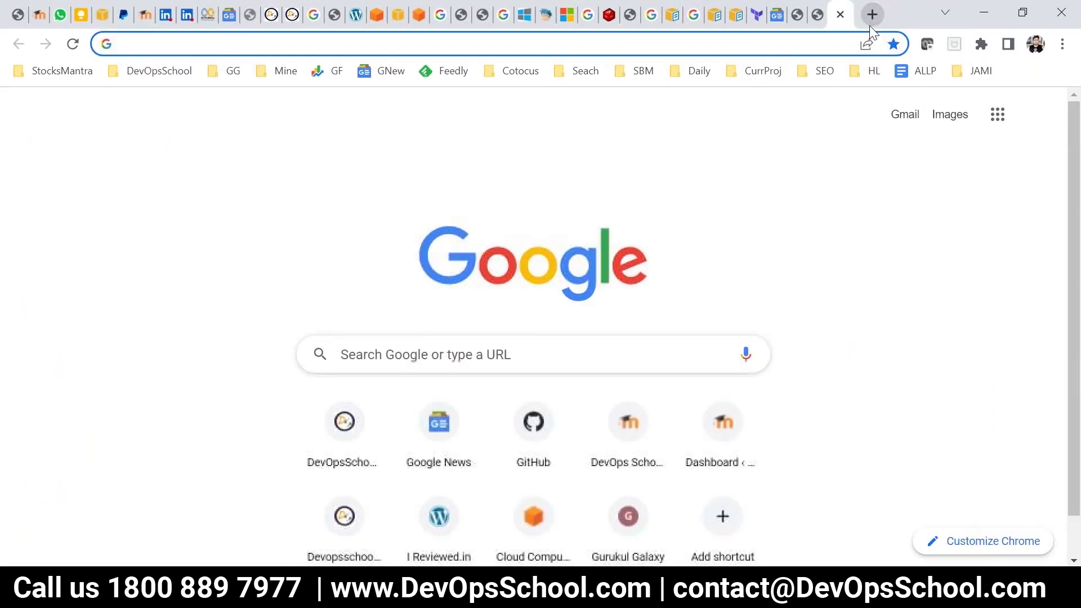
text(DNS ter)
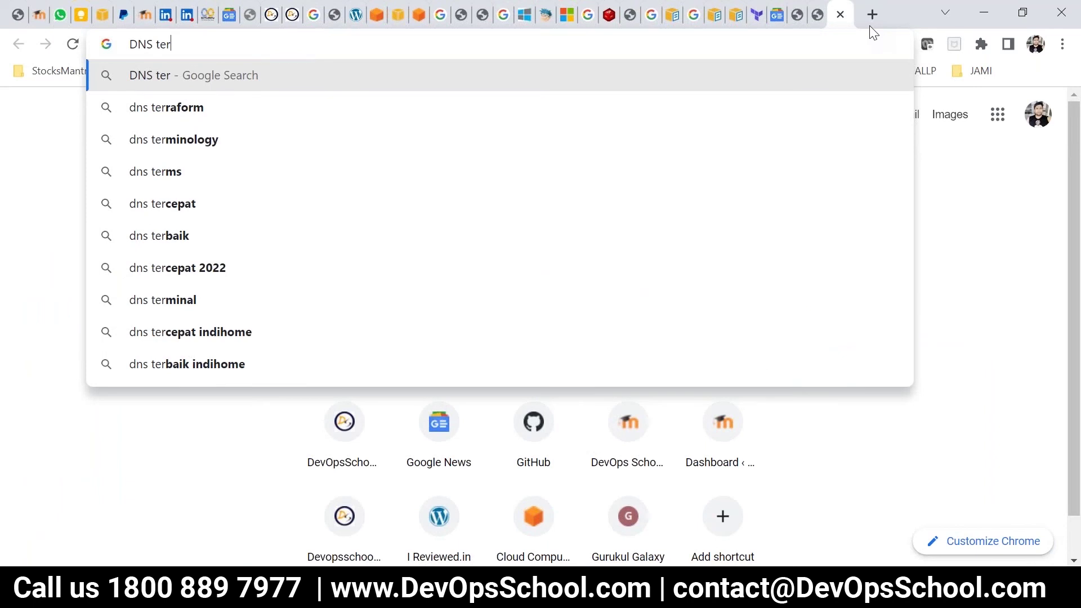
key(Down)
key(Down)
key(Return)
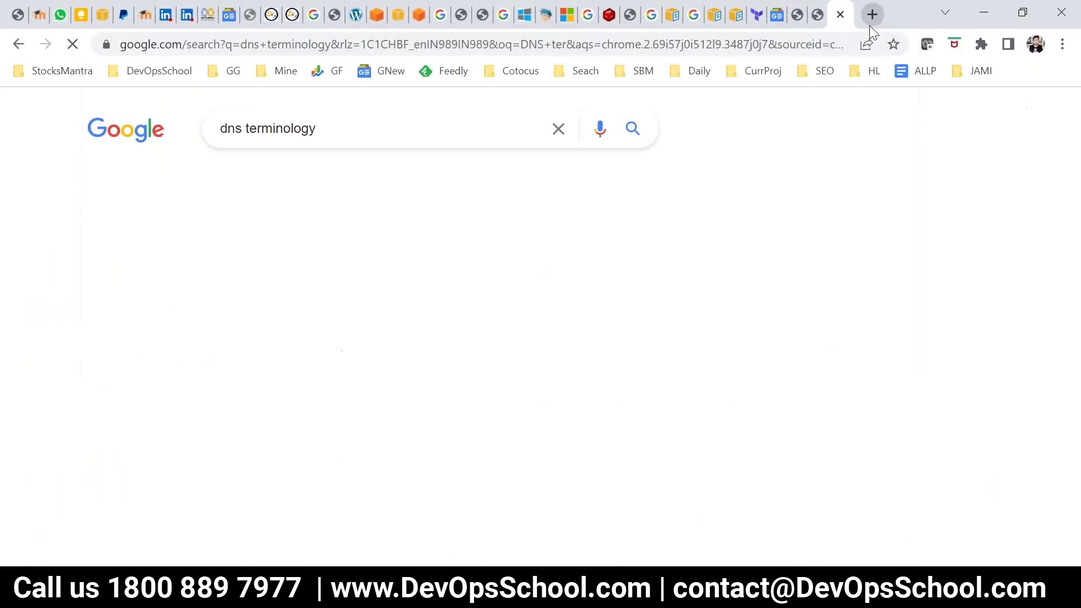
scroll(130, 328, down, 5)
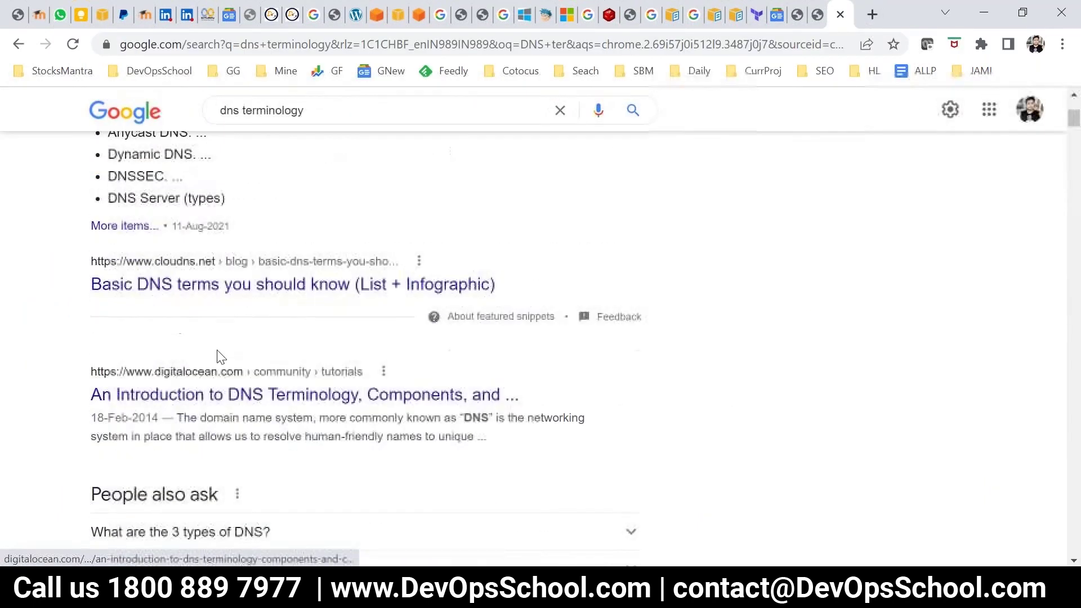
right_click(306, 290)
click(328, 313)
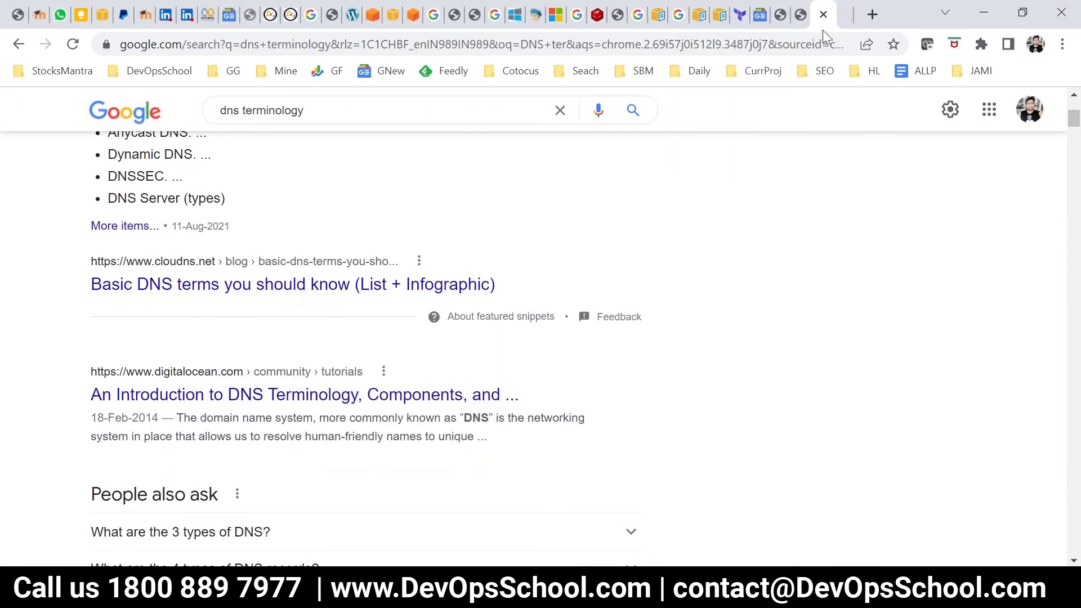
click(837, 14)
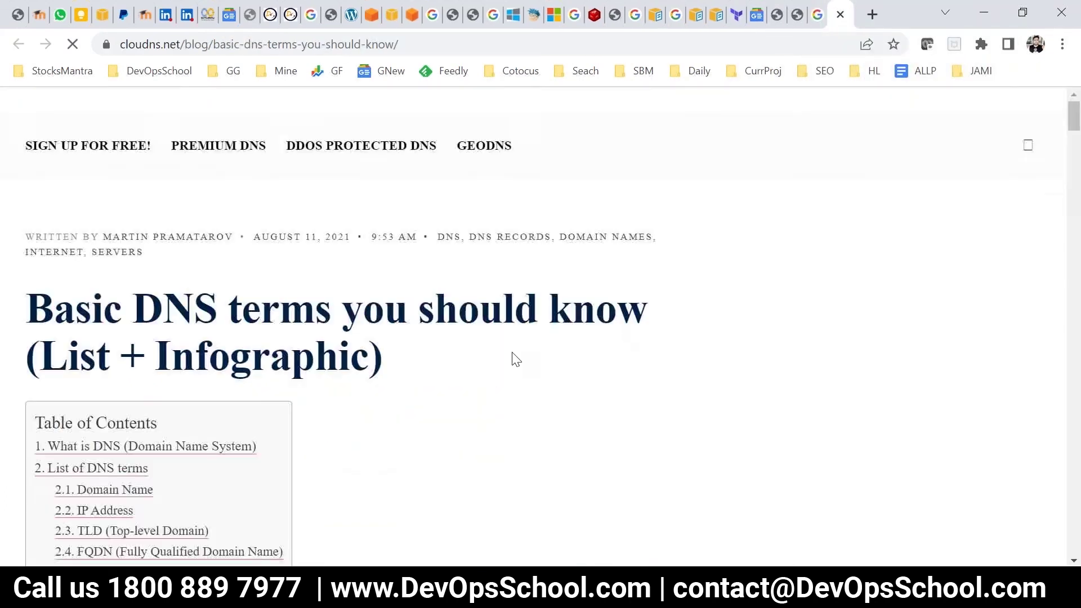
Examine the article's DNS terms down to the popular DNS record types and briefly highlight that list.
scroll(514, 360, down, 7)
scroll(201, 388, down, 10)
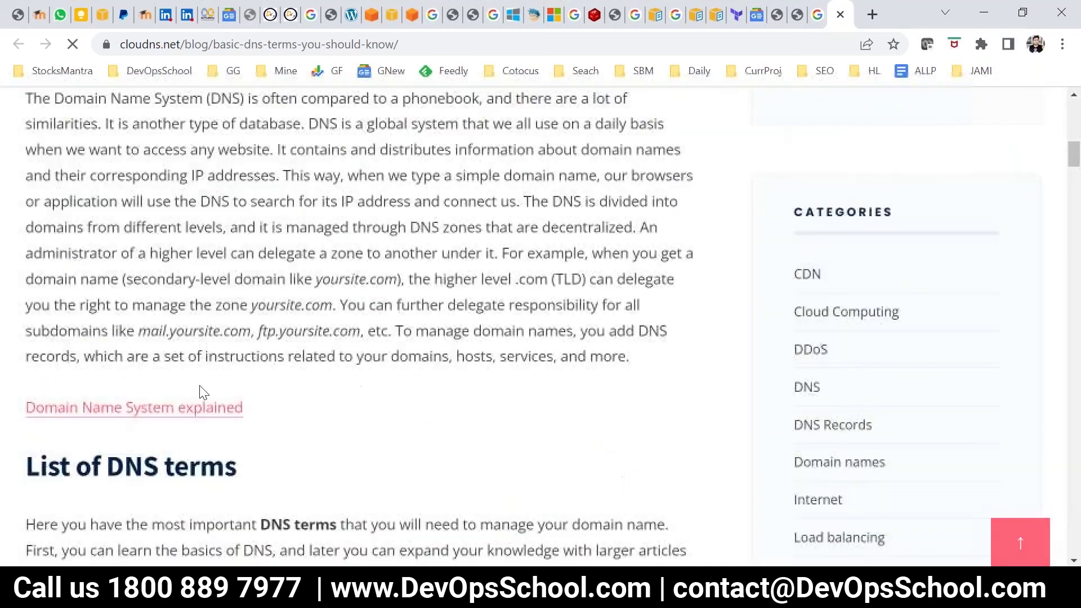
scroll(154, 447, down, 8)
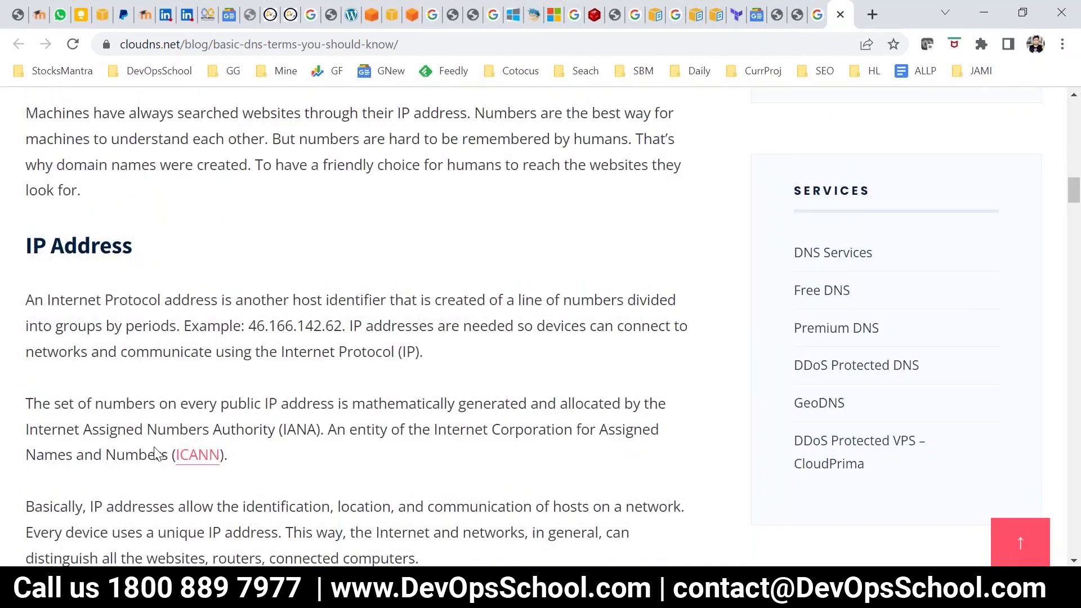
scroll(154, 447, down, 12)
scroll(154, 447, down, 15)
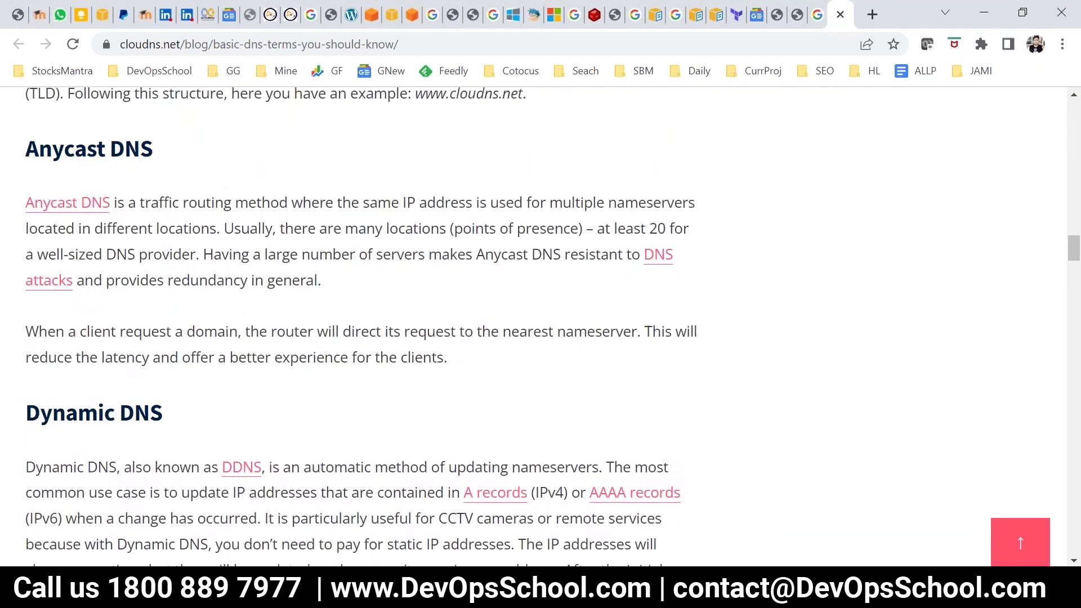
scroll(136, 188, down, 10)
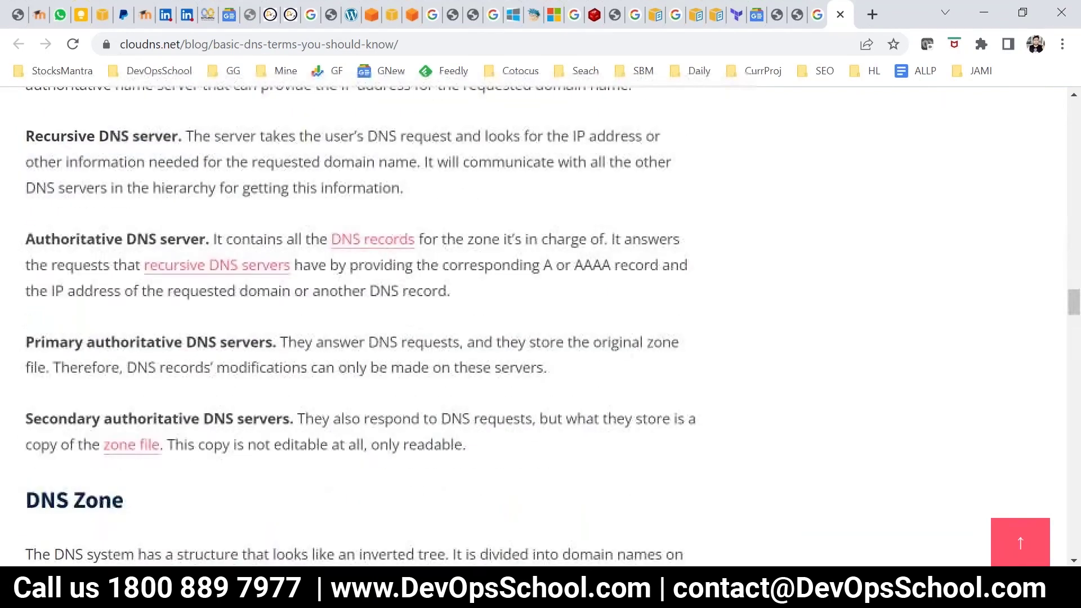
scroll(135, 188, down, 3)
scroll(157, 451, down, 4)
drag(30, 212, 395, 327)
scroll(176, 297, down, 4)
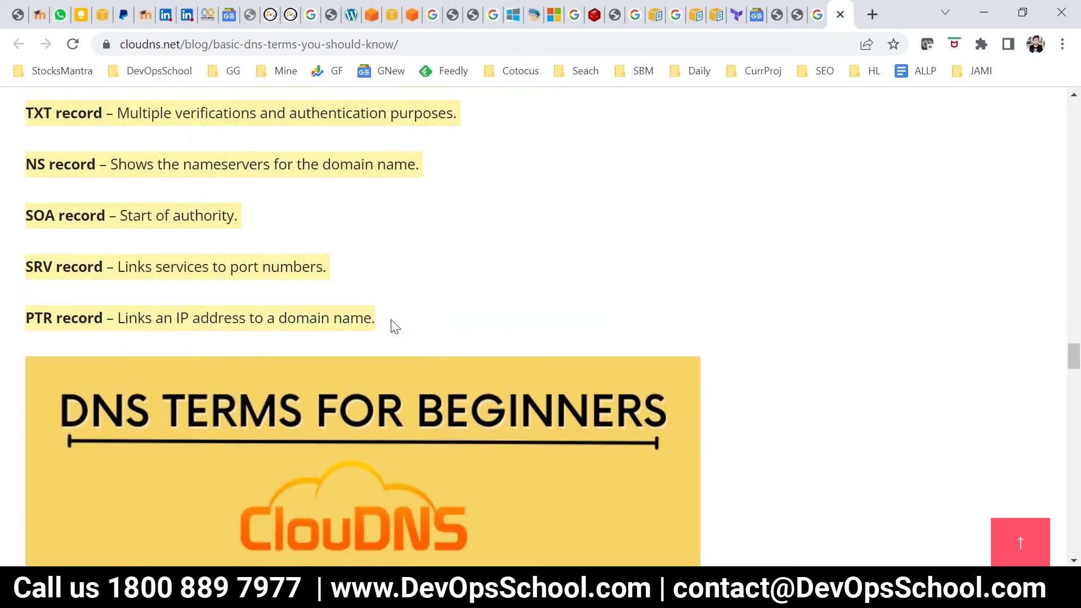
click(395, 327)
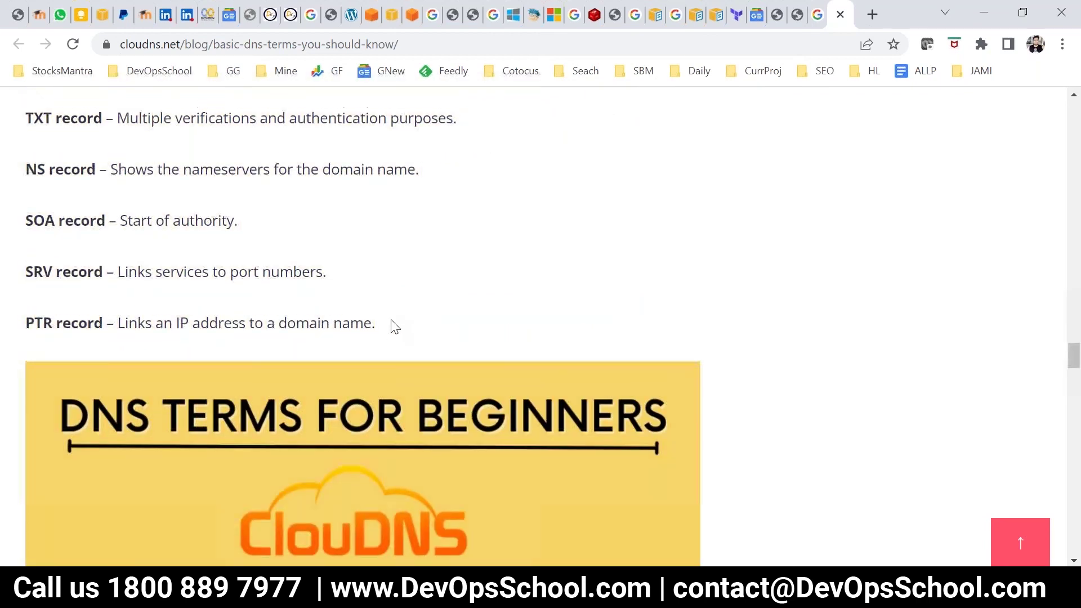
Highlight the MX, TXT, NS, SOA, A and CNAME record entries one after another in the article.
scroll(358, 358, up, 6)
drag(26, 400, 202, 410)
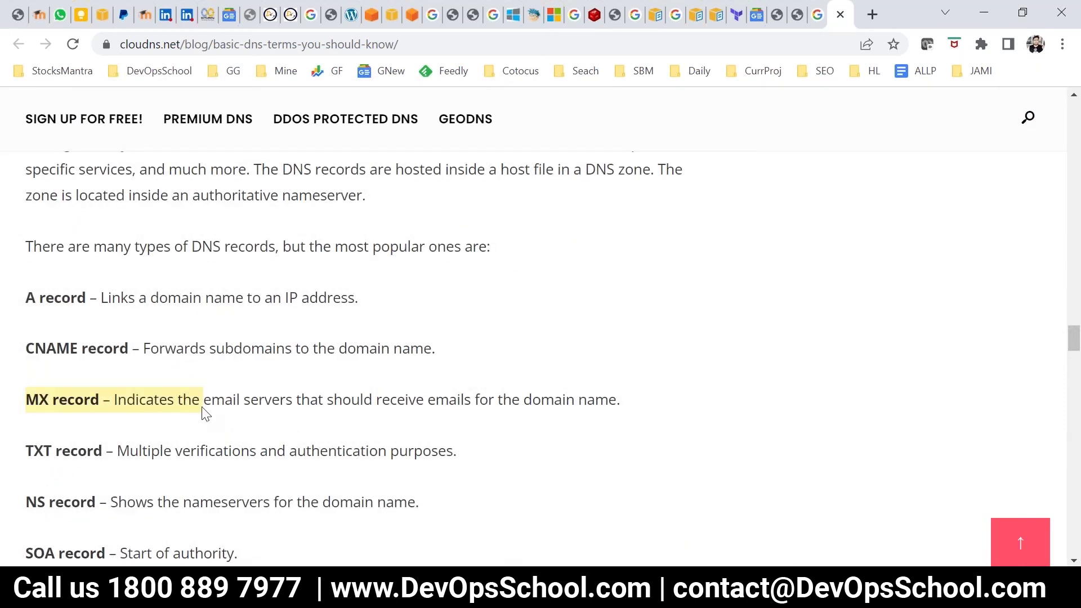
drag(93, 445, 12, 448)
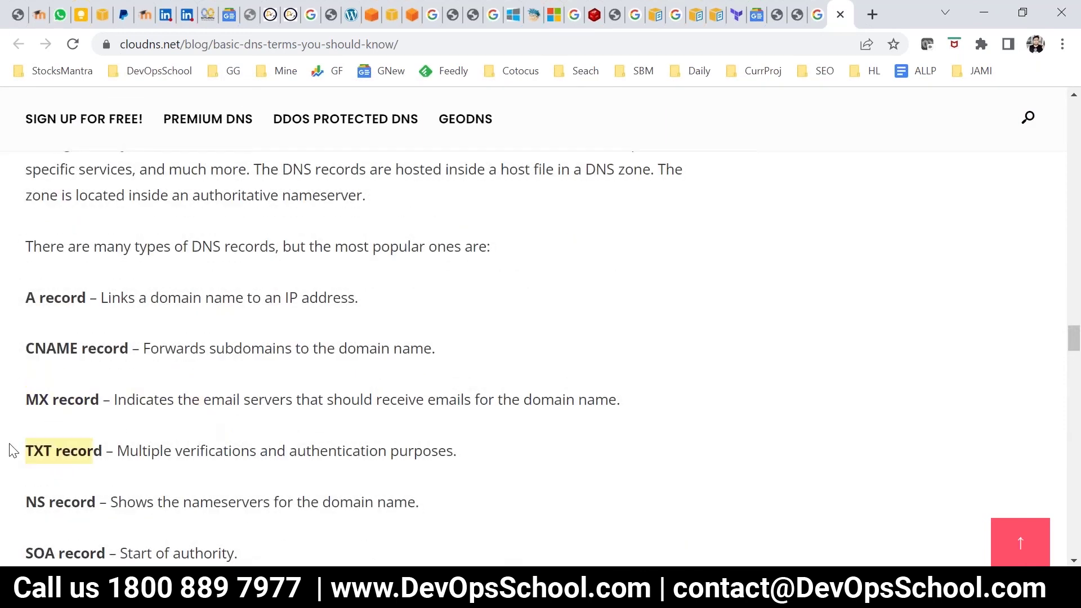
scroll(124, 388, down, 3)
drag(99, 331, 37, 335)
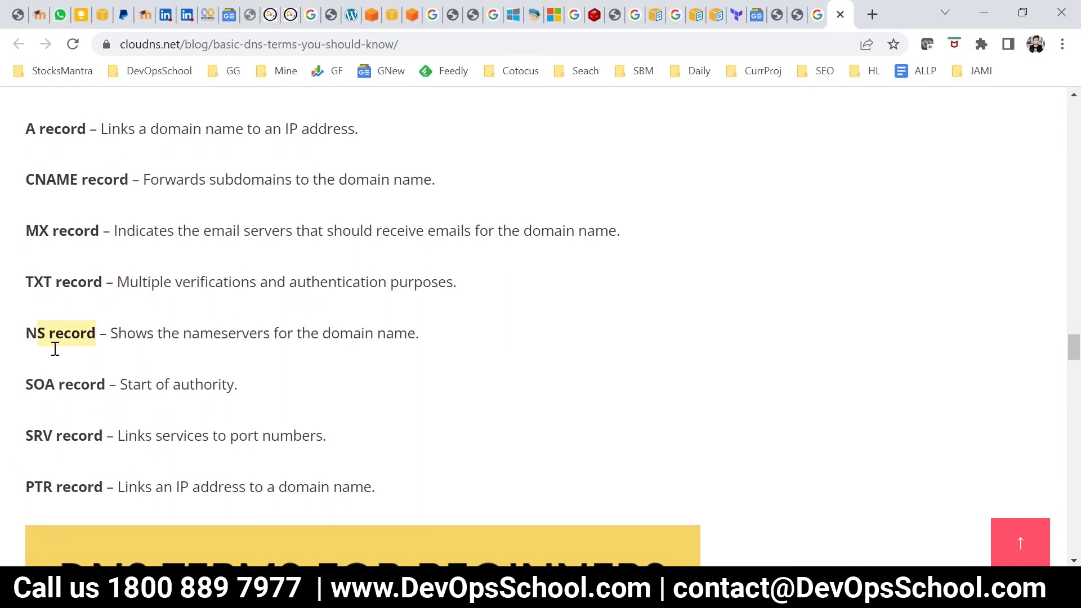
drag(106, 391, 16, 372)
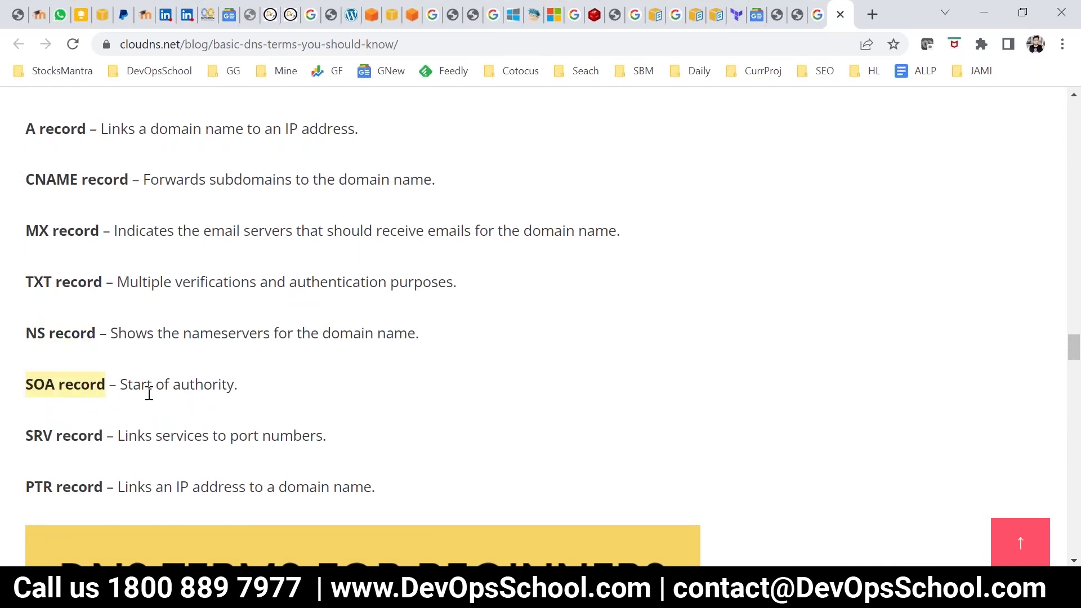
scroll(158, 443, up, 3)
drag(86, 298, 30, 297)
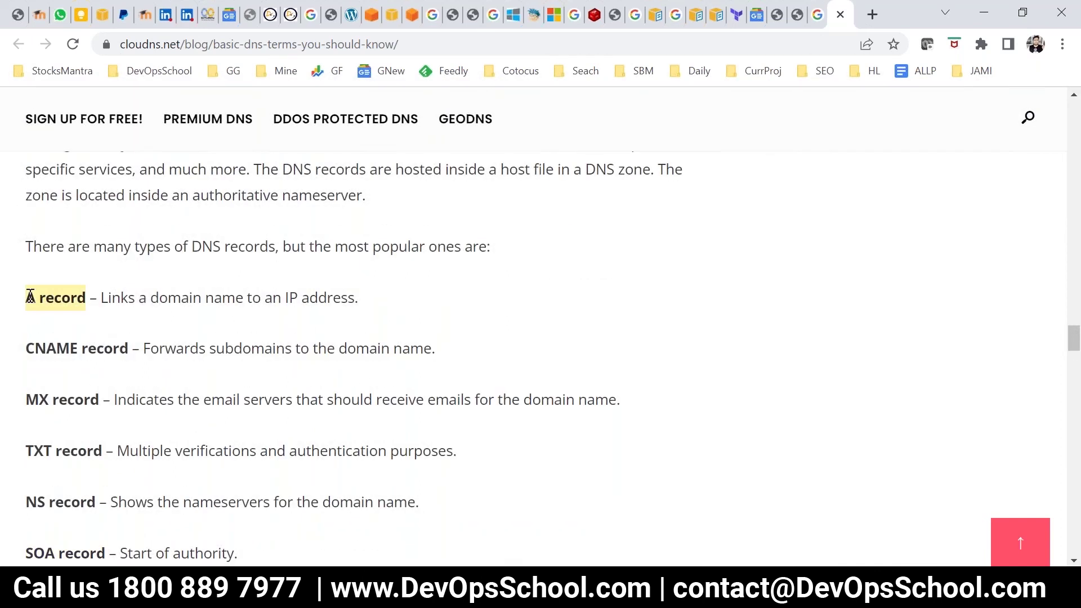
drag(127, 354, 3, 360)
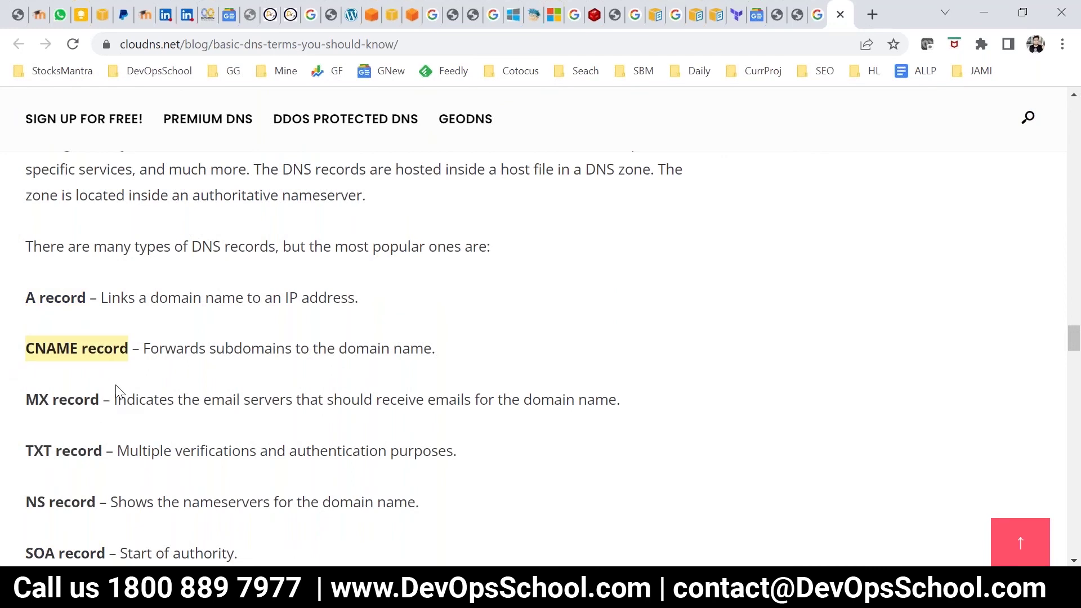
Examine the remaining record types and infographic in the DNS article, and look back over its DNS Zone and Dynamic DNS sections.
scroll(246, 401, down, 10)
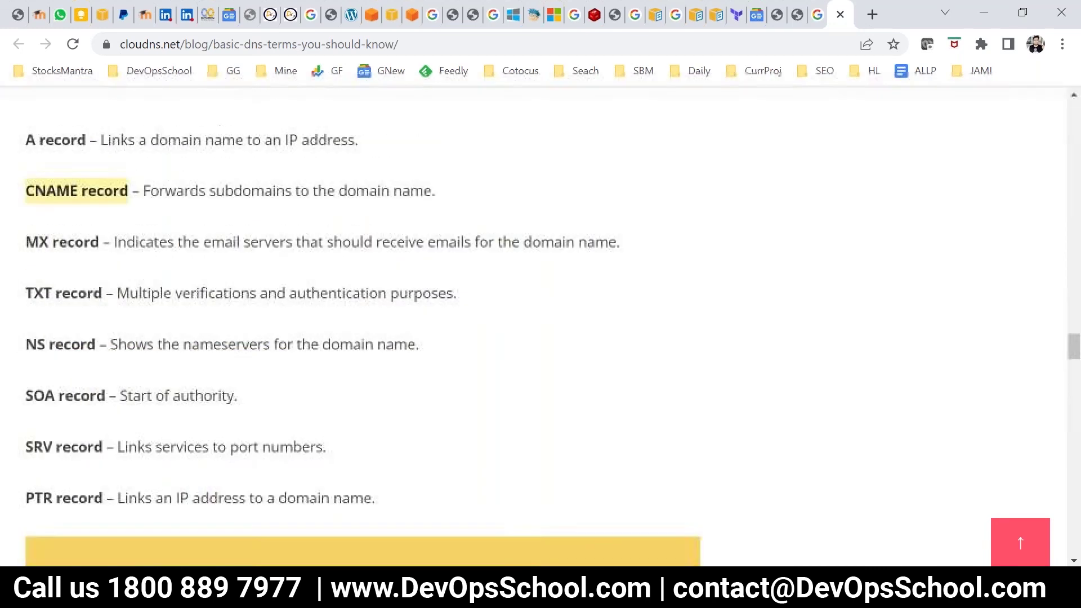
scroll(363, 327, down, 15)
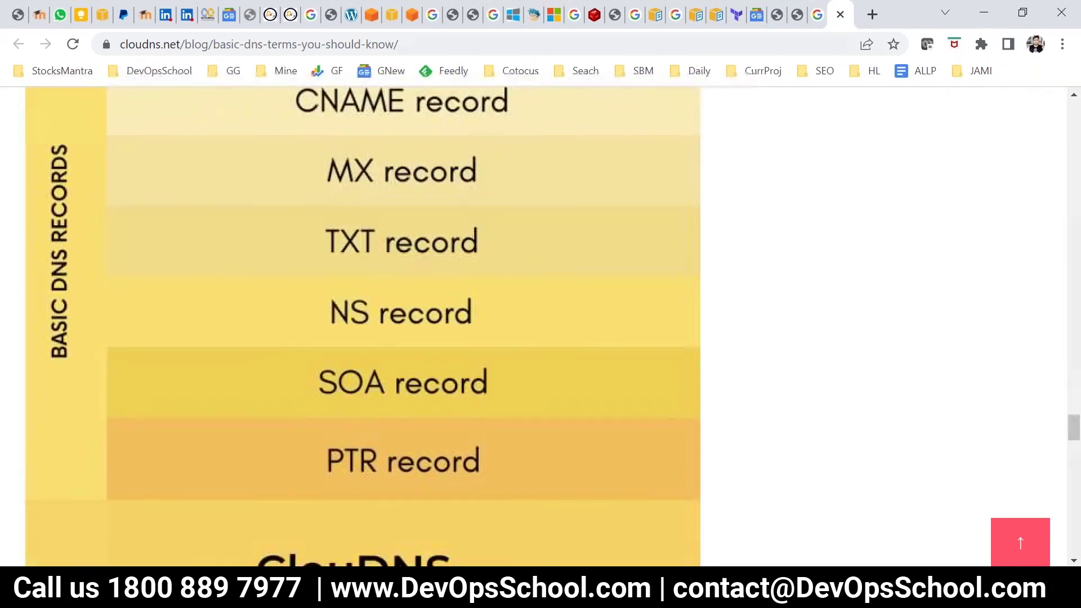
scroll(251, 386, down, 2)
scroll(251, 386, up, 20)
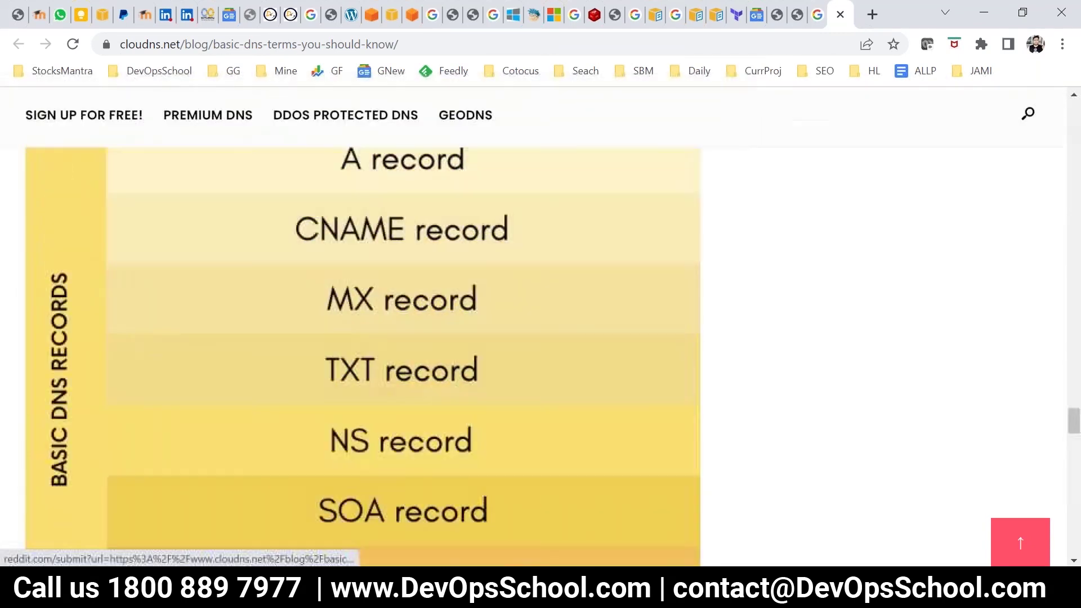
scroll(361, 360, up, 10)
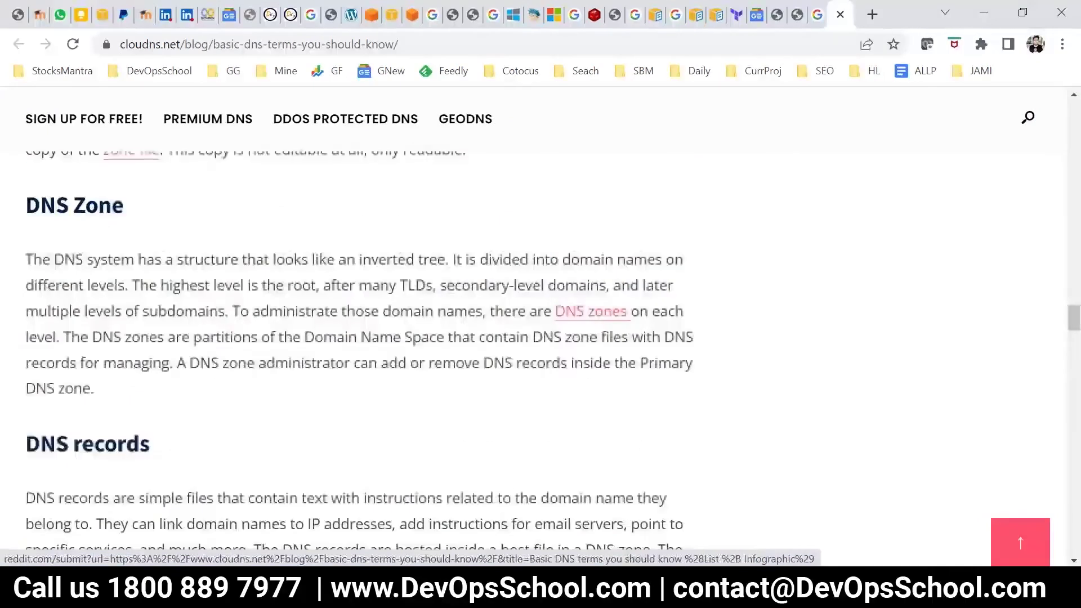
scroll(360, 360, up, 12)
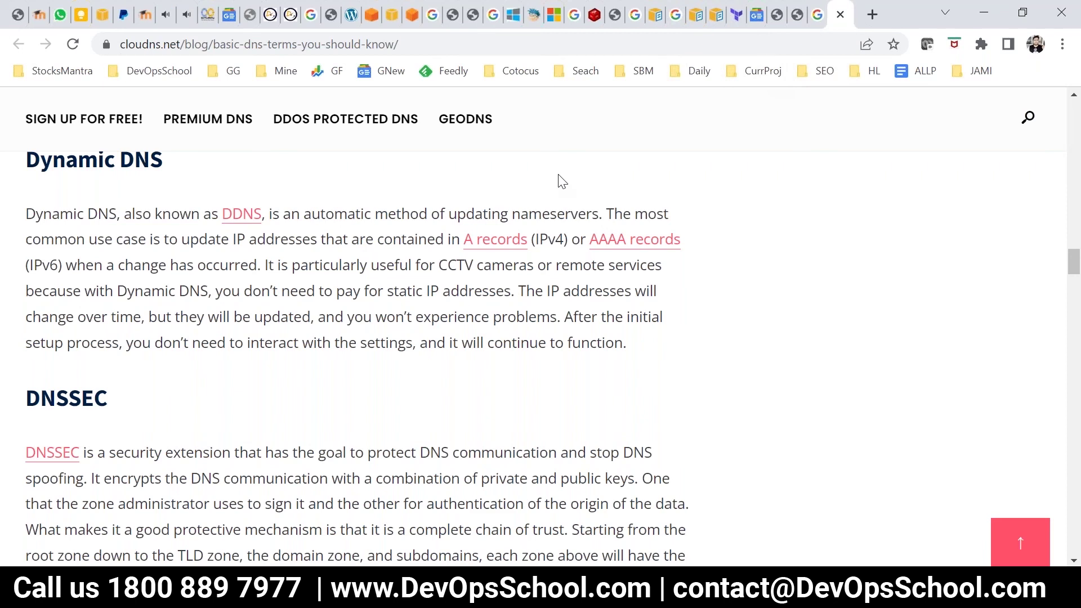
Return to the Route 53 hosted zones, open the devopsschool.com zone and start creating a new record in it.
click(411, 10)
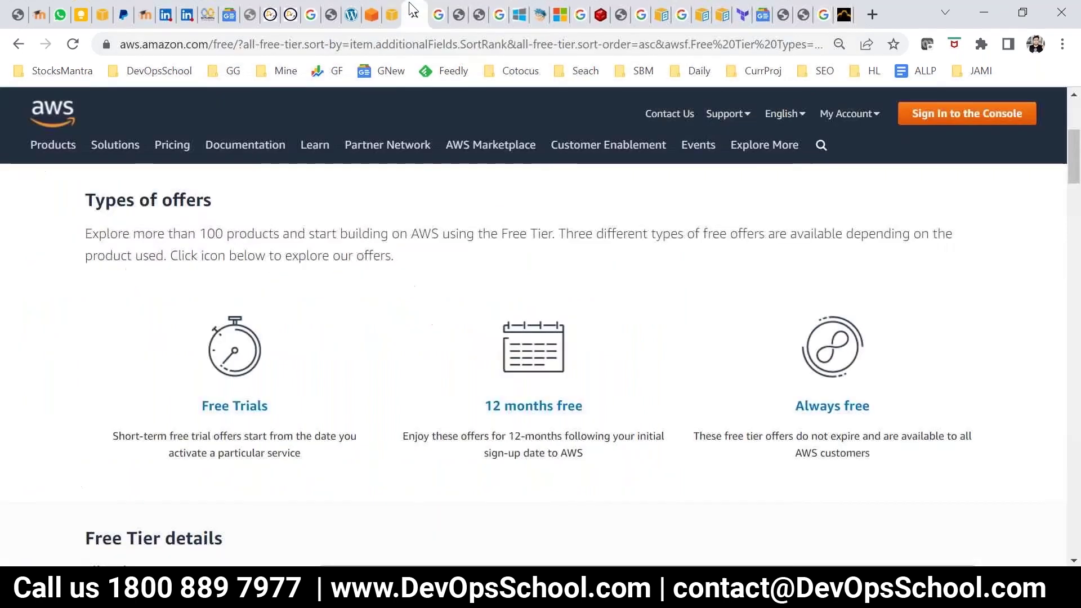
click(390, 11)
click(373, 16)
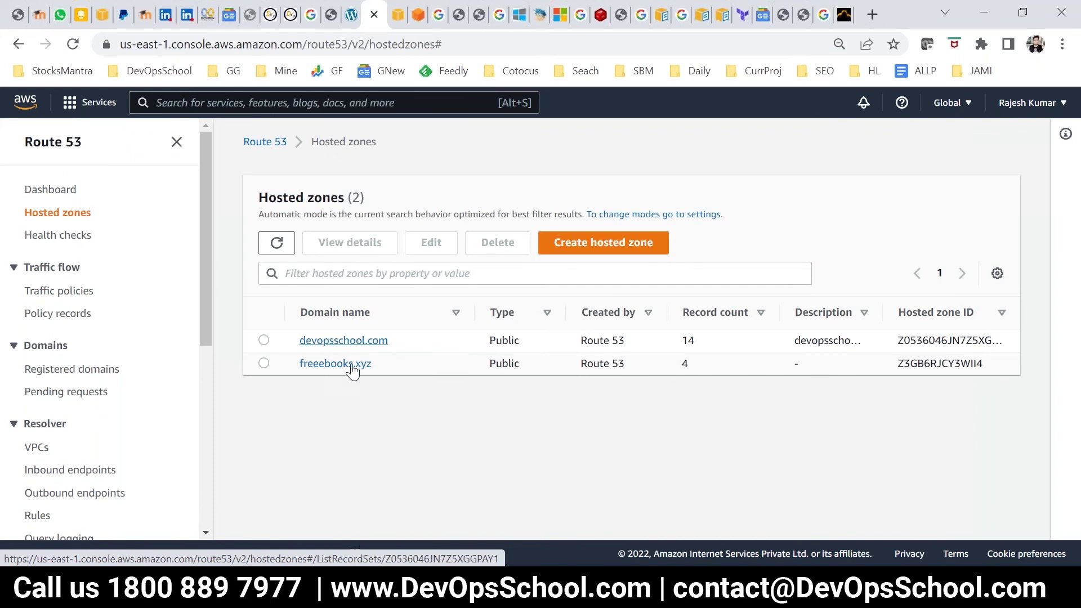
click(361, 341)
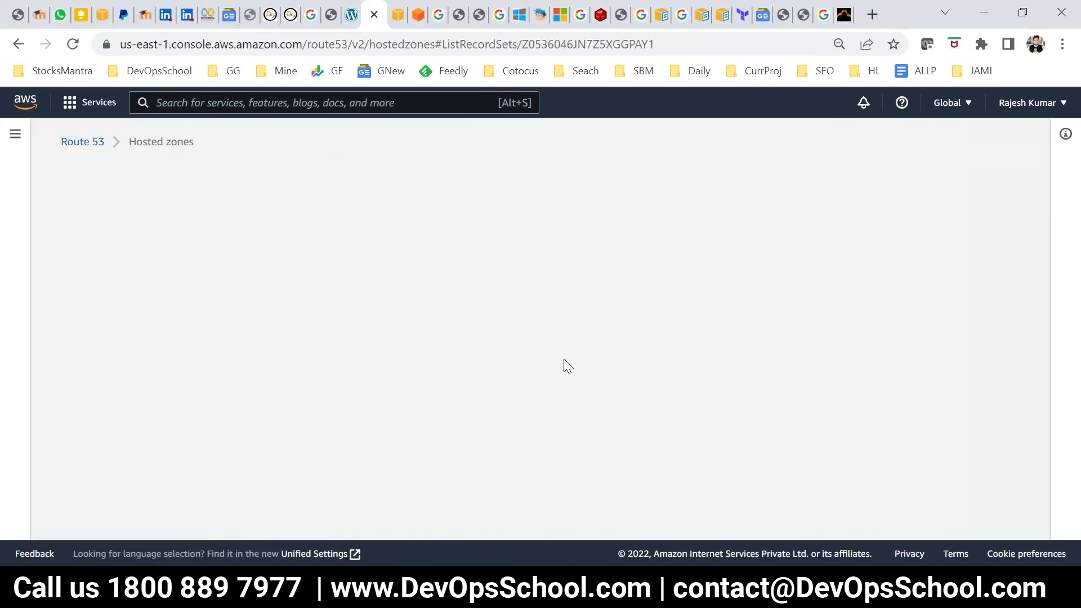
scroll(563, 360, down, 1)
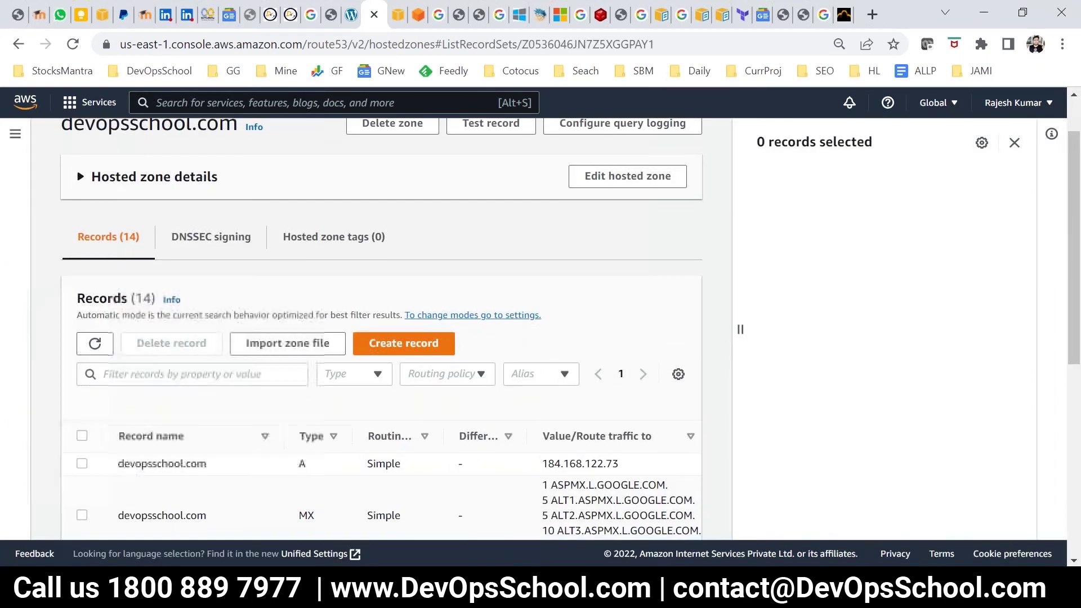
scroll(423, 190, down, 3)
click(423, 190)
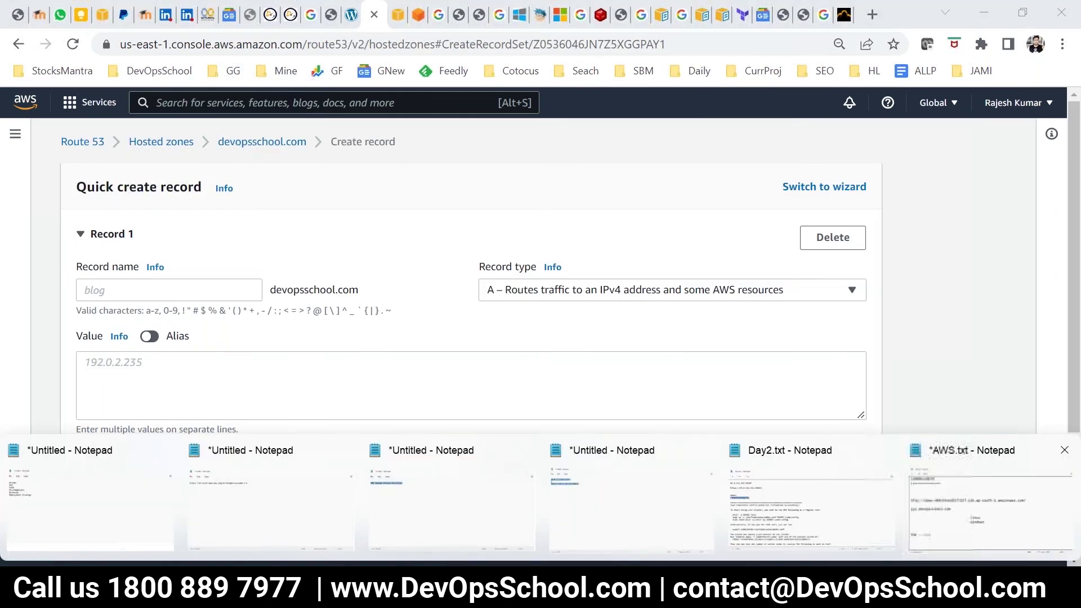
Copy the subdomain xyz from the AWS.txt notes in Notepad and enter it as the new record's name.
click(941, 450)
double_click(41, 282)
key(ctrl+c)
key(alt+Tab)
click(169, 285)
key(ctrl+v)
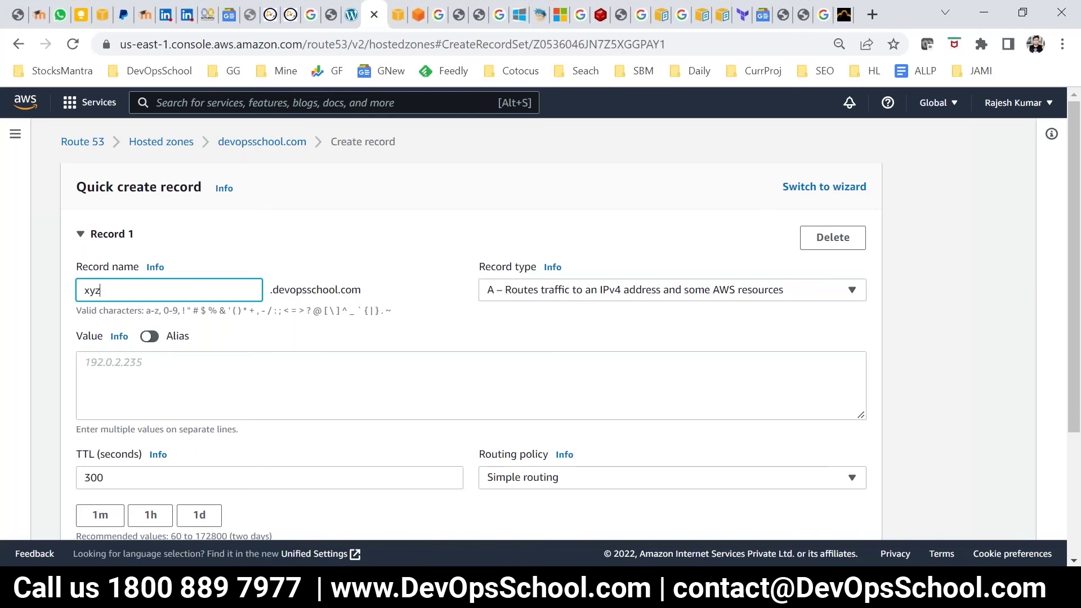
Review the available record types and choose A – Routes traffic to an IPv4 address and some AWS resources.
click(258, 364)
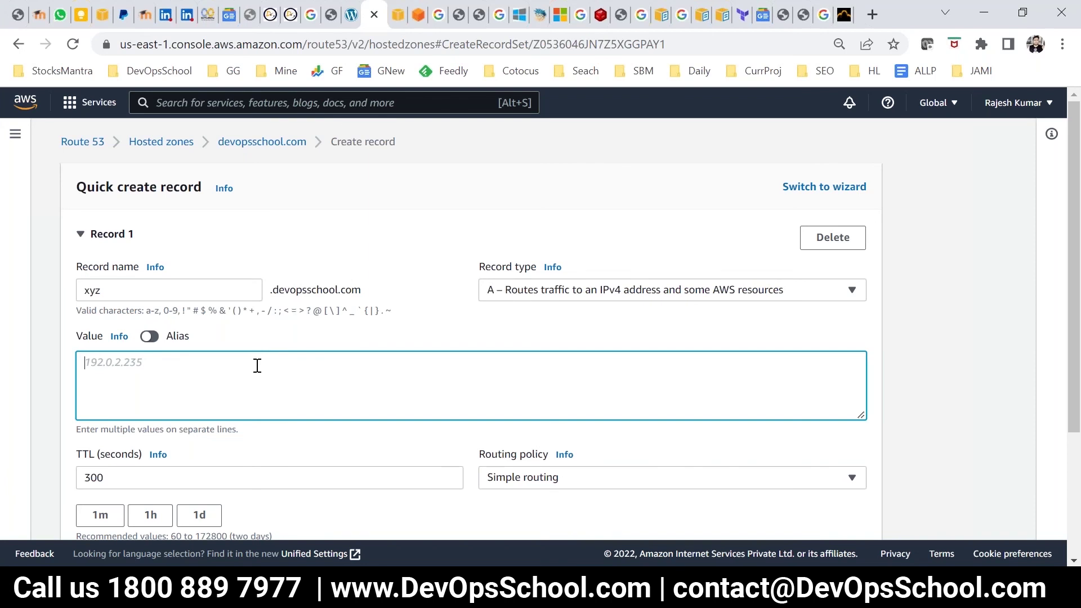
click(650, 293)
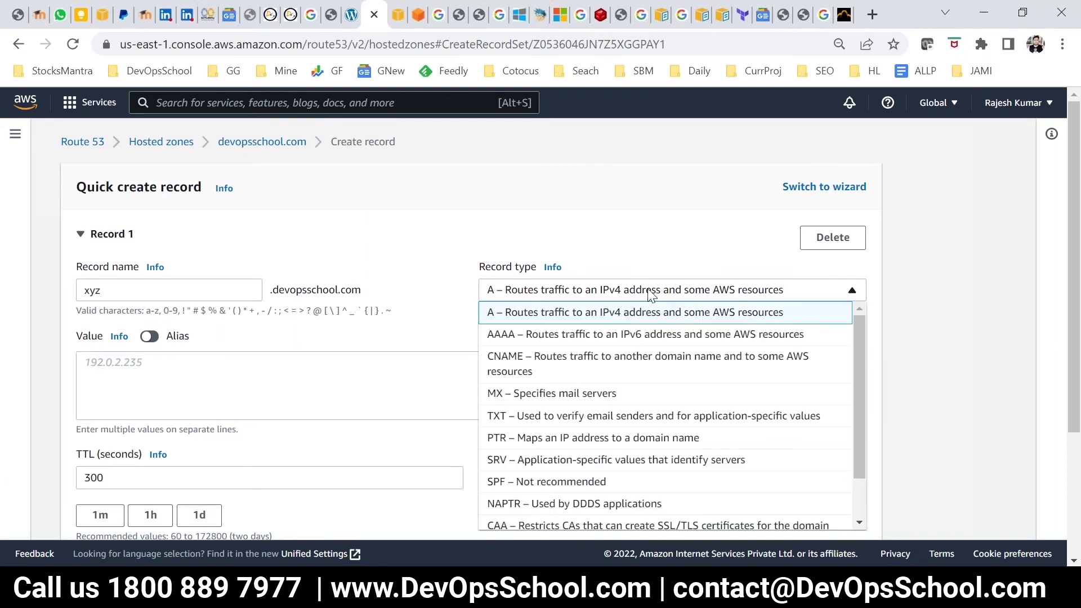
scroll(701, 382, down, 2)
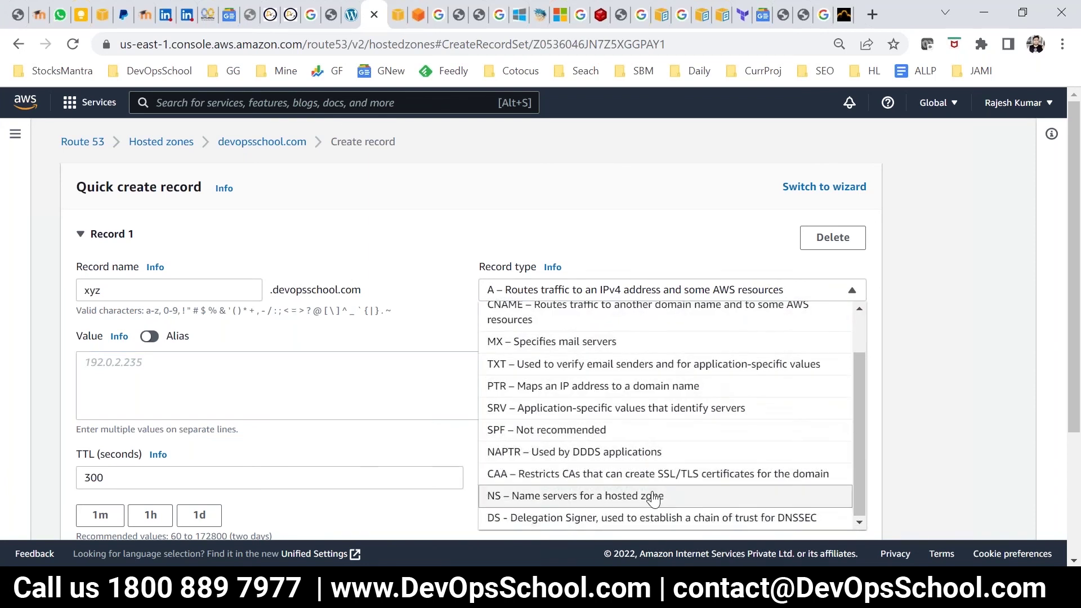
scroll(631, 435, up, 2)
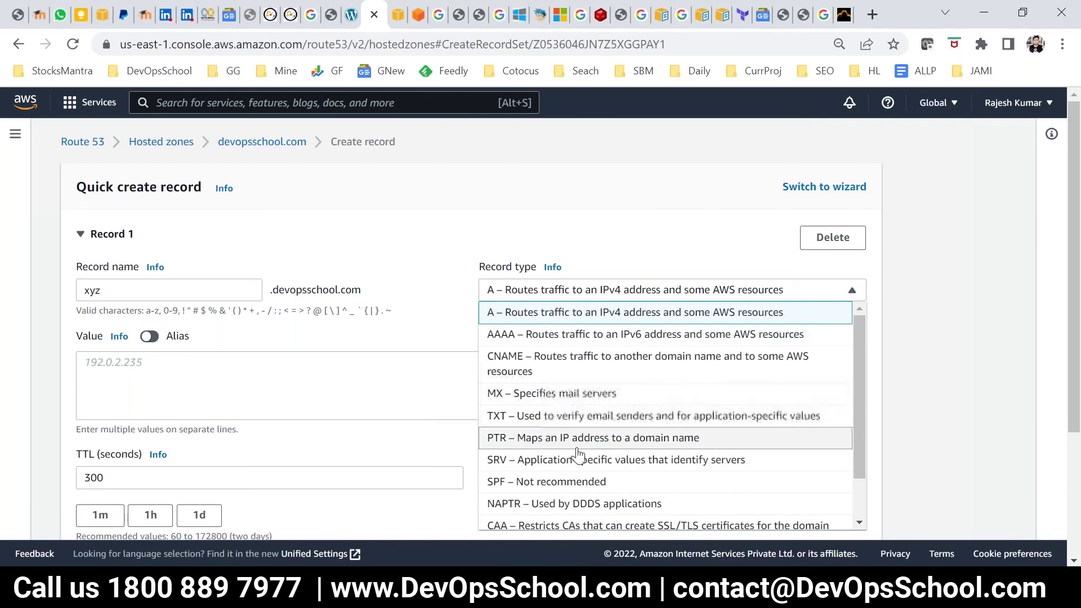
click(529, 321)
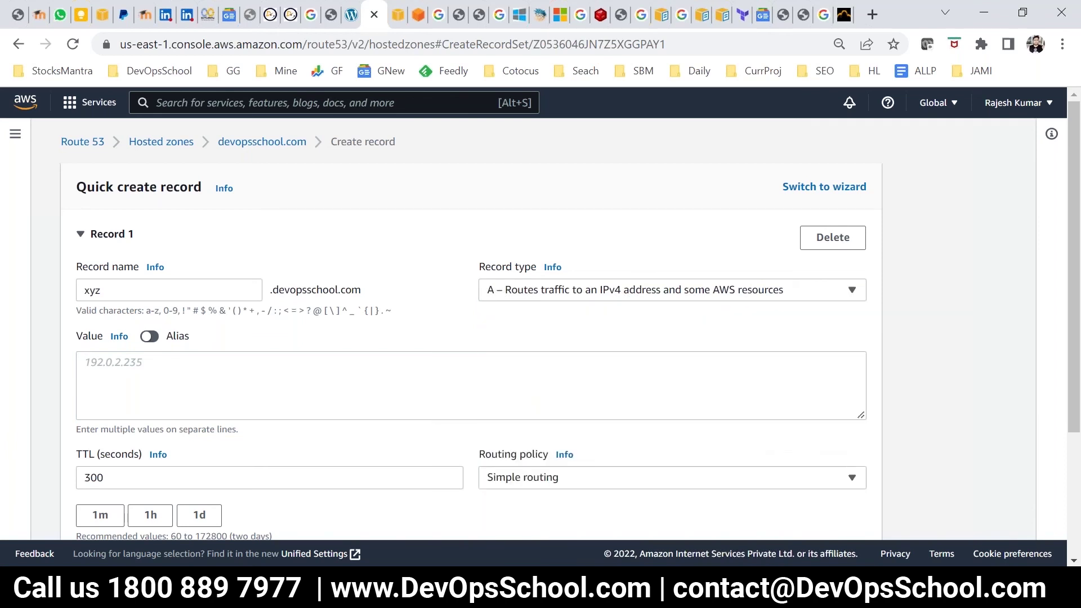
click(198, 398)
click(157, 346)
click(151, 337)
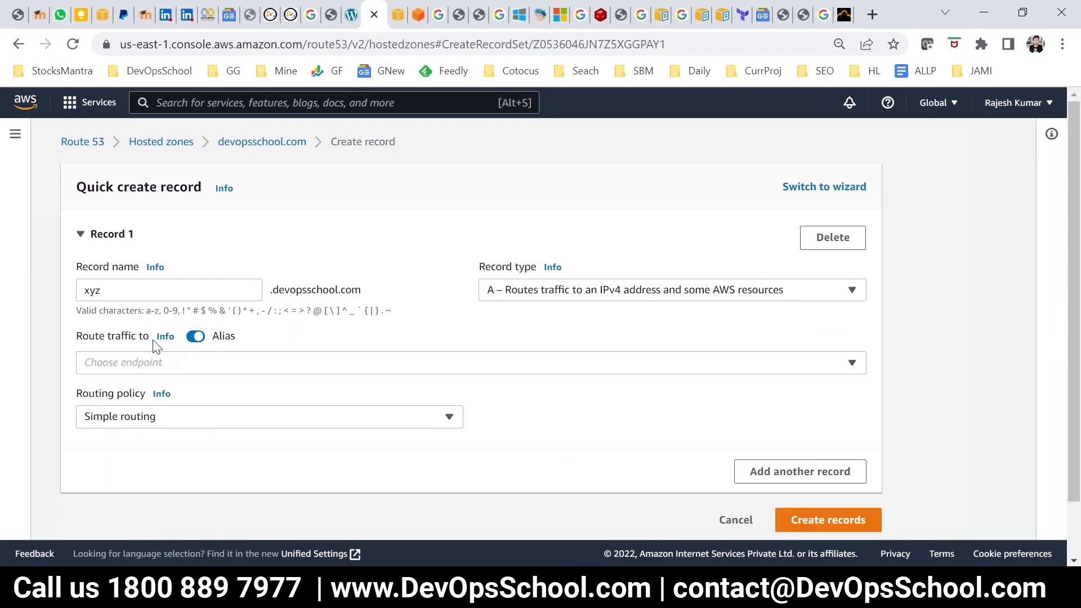
click(204, 367)
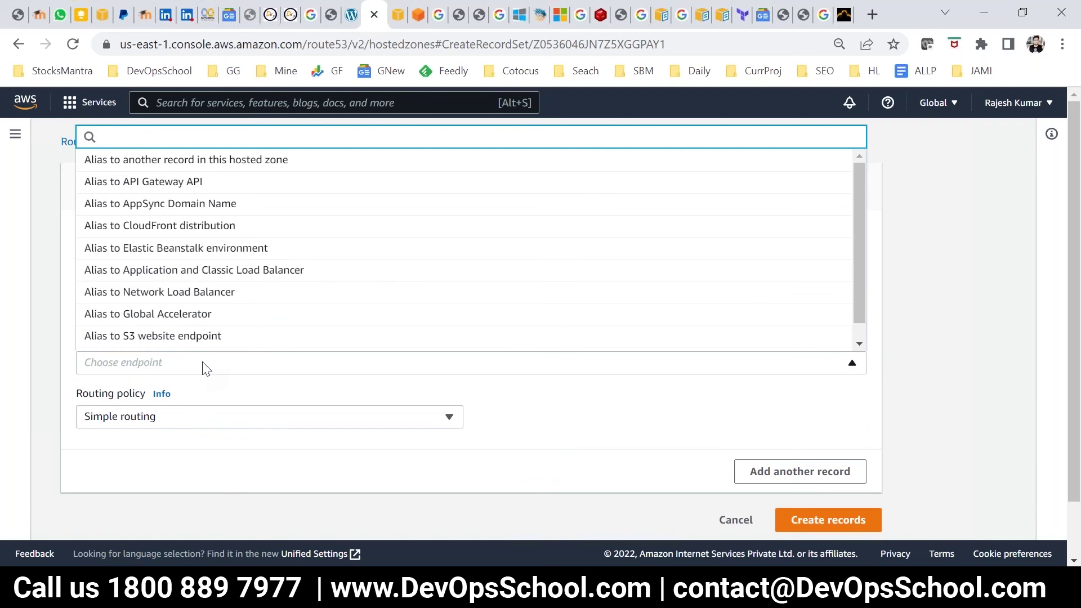
click(183, 361)
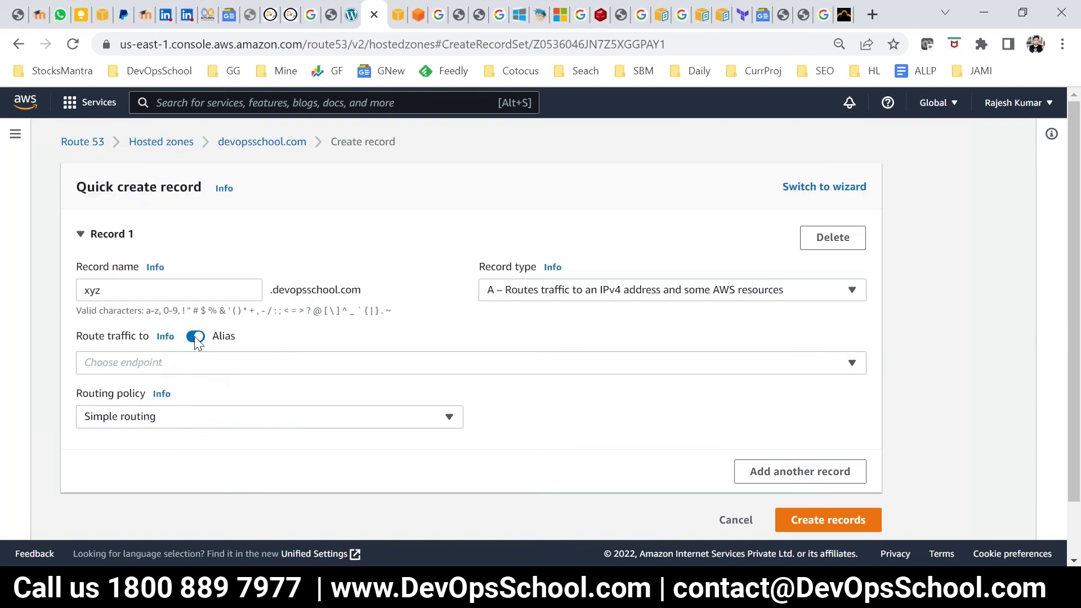
click(186, 336)
click(131, 367)
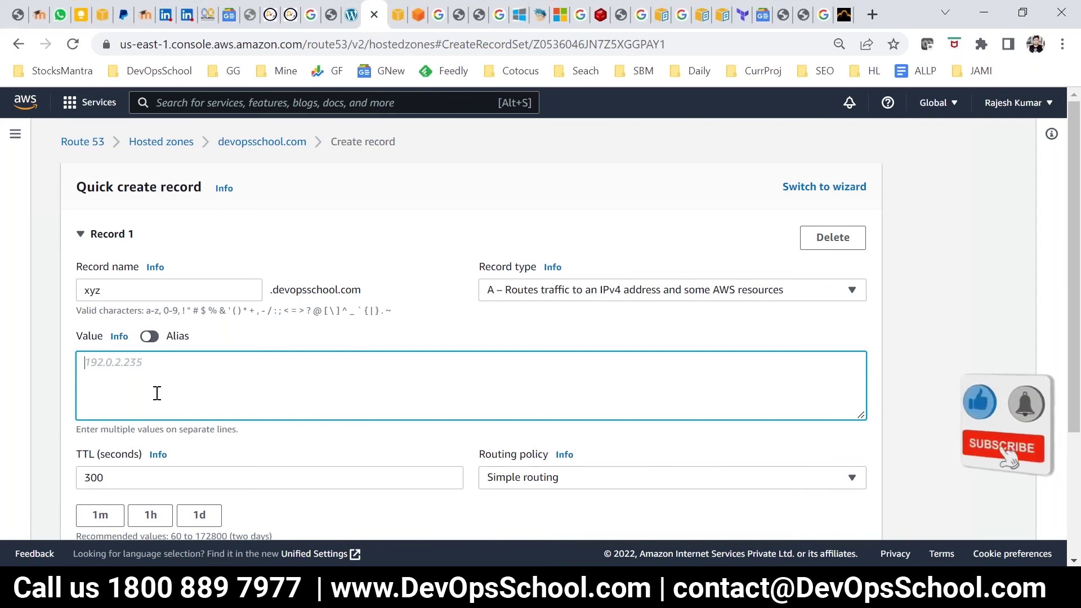
Open the demo load balancer's description in the EC2 console and examine its DNS name and type.
click(413, 15)
click(395, 15)
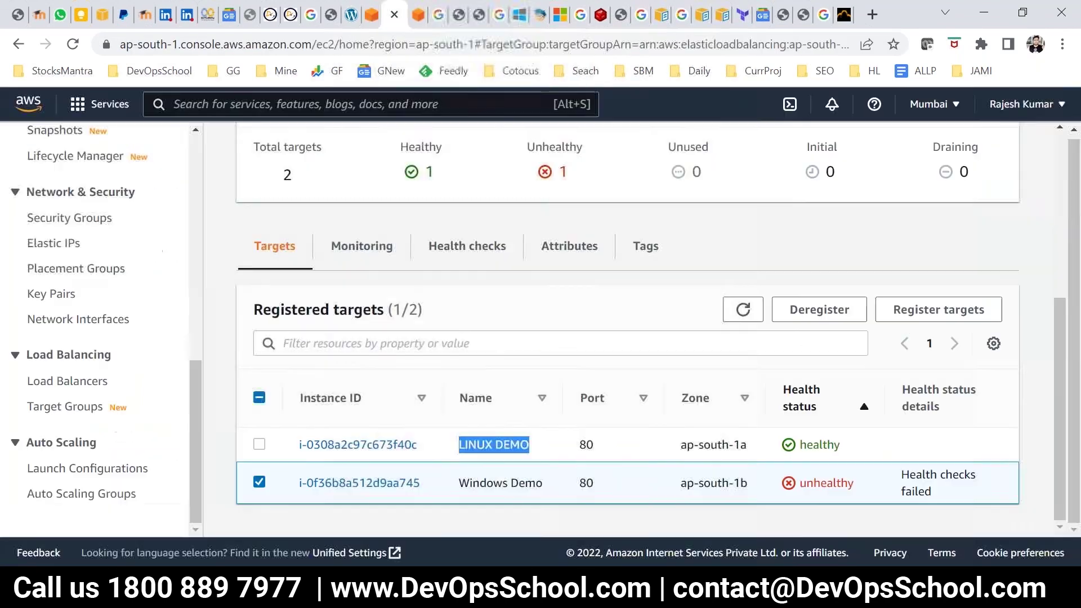
scroll(135, 403, up, 4)
scroll(112, 423, down, 4)
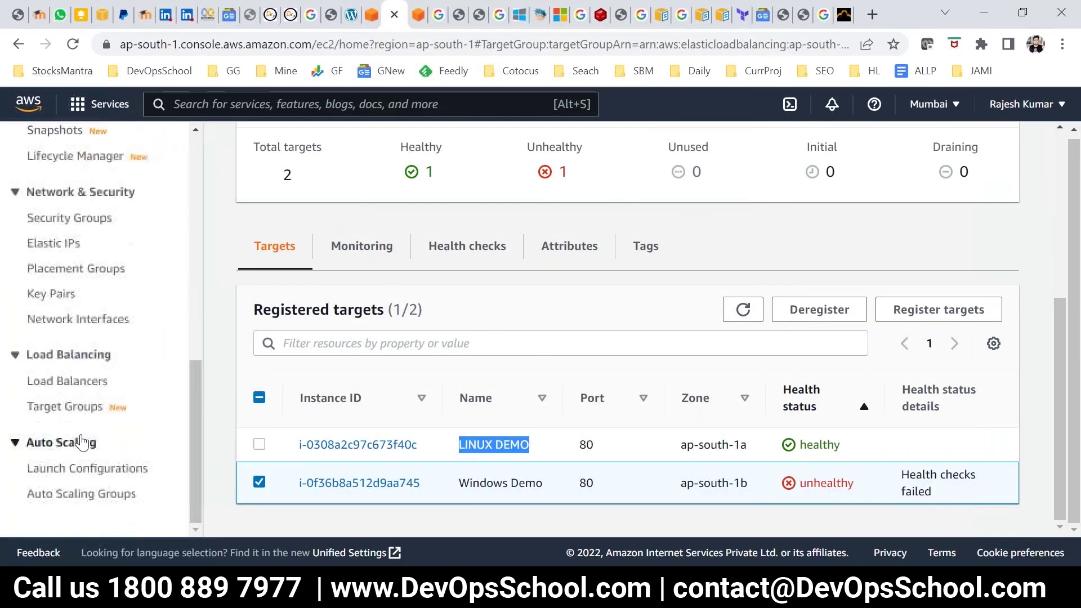
click(64, 381)
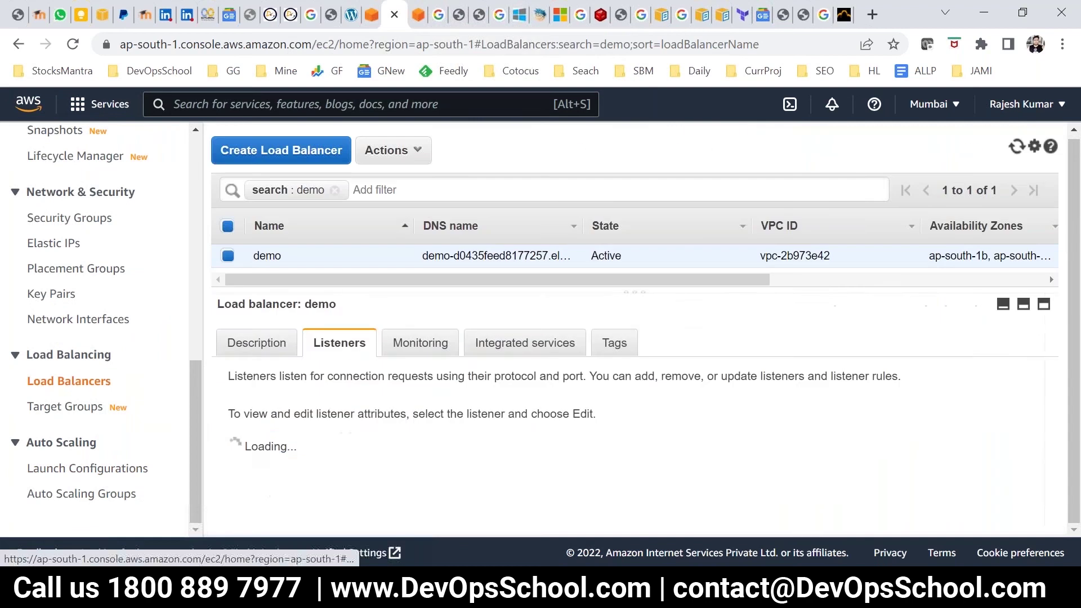
click(257, 343)
scroll(401, 354, down, 3)
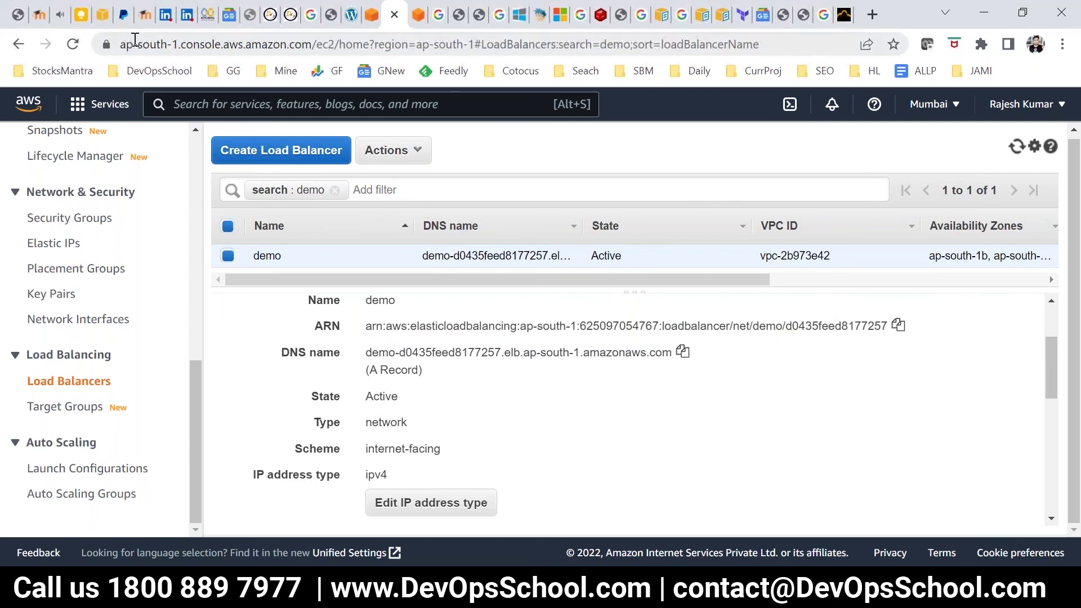
Return to the Route 53 record form, enable Alias and route the traffic to a Network Load Balancer.
click(371, 14)
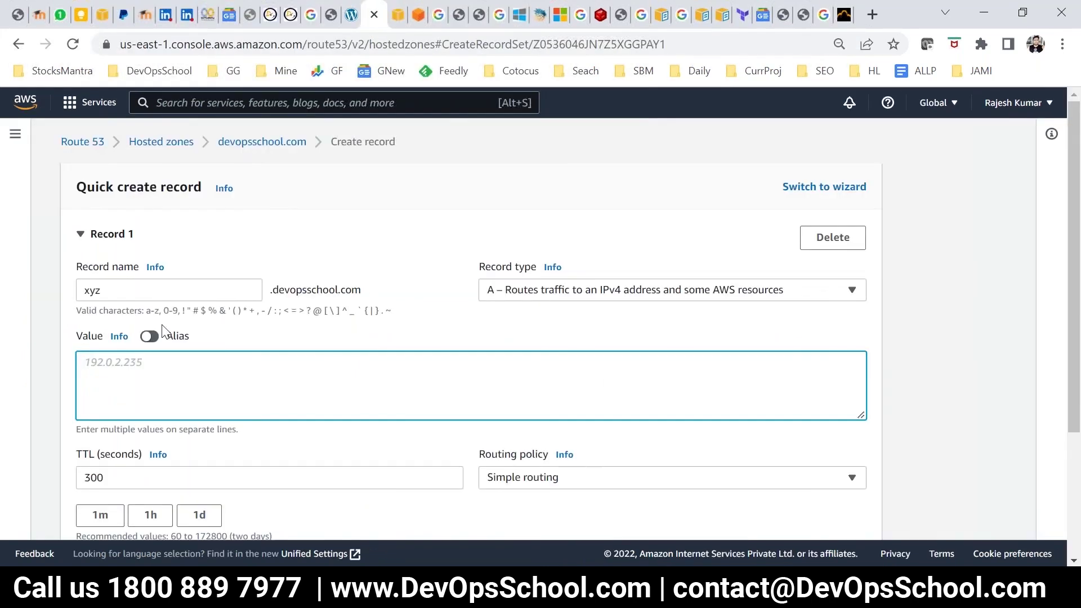
click(150, 338)
click(175, 366)
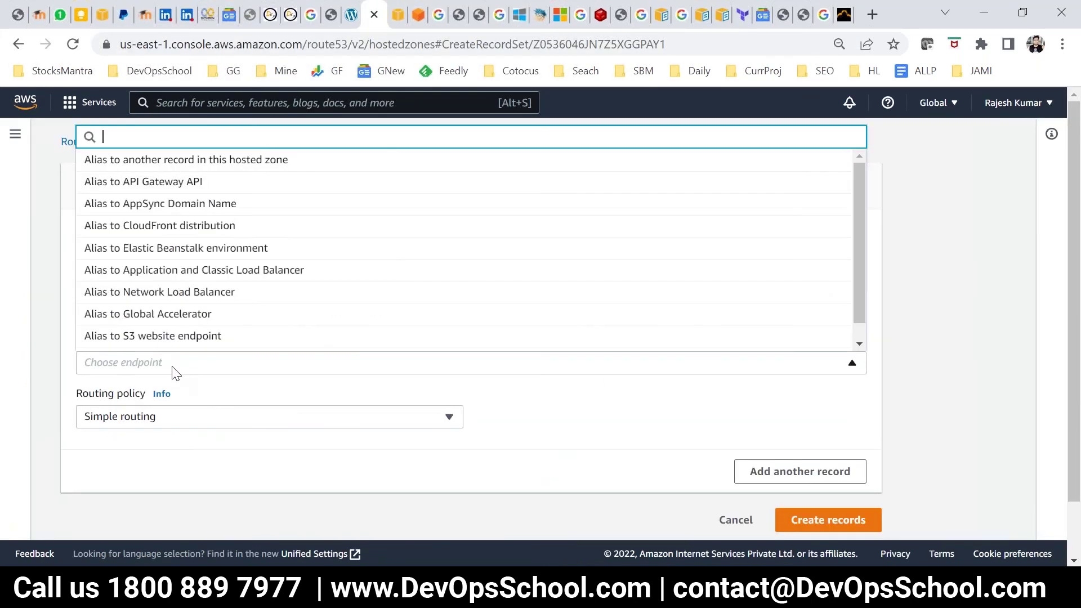
click(200, 292)
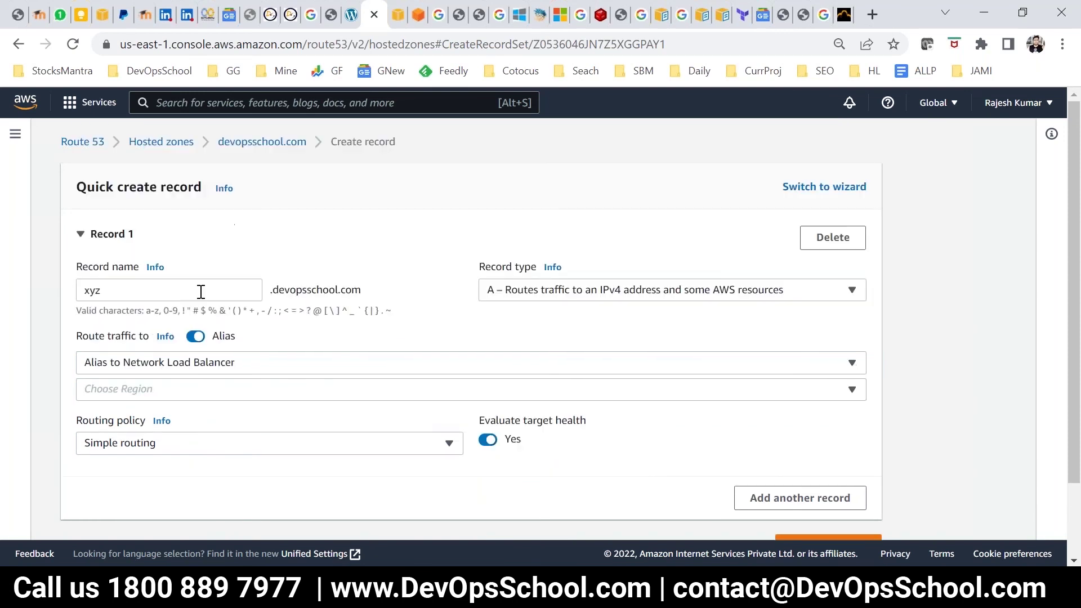
Set the alias endpoint's region to Asia Pacific (Mumbai) [ap-south-1] after looking through the available regions.
click(221, 393)
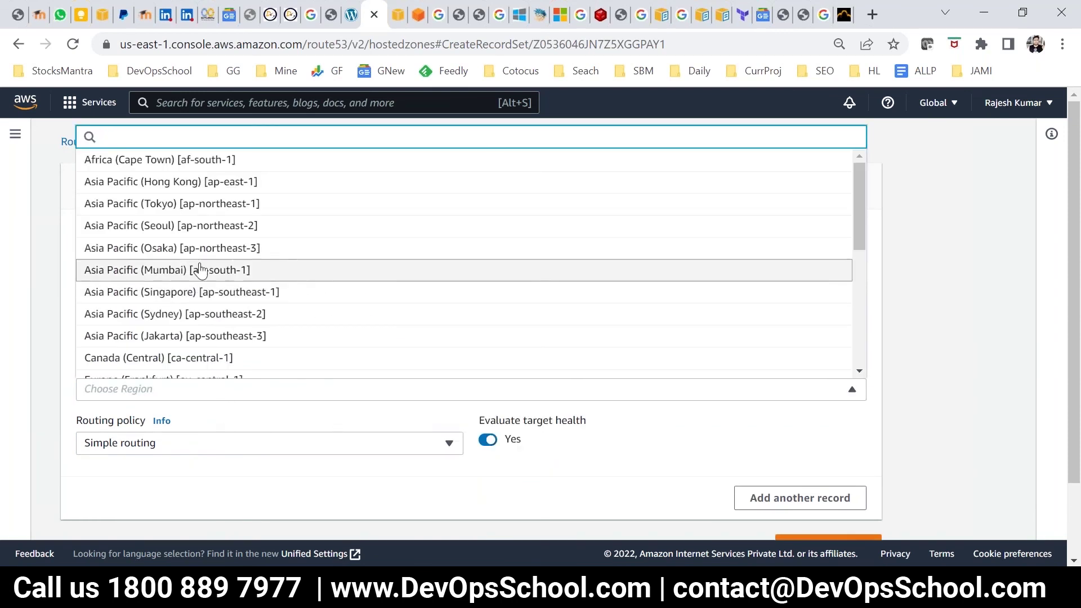
scroll(217, 335, down, 2)
scroll(216, 338, down, 2)
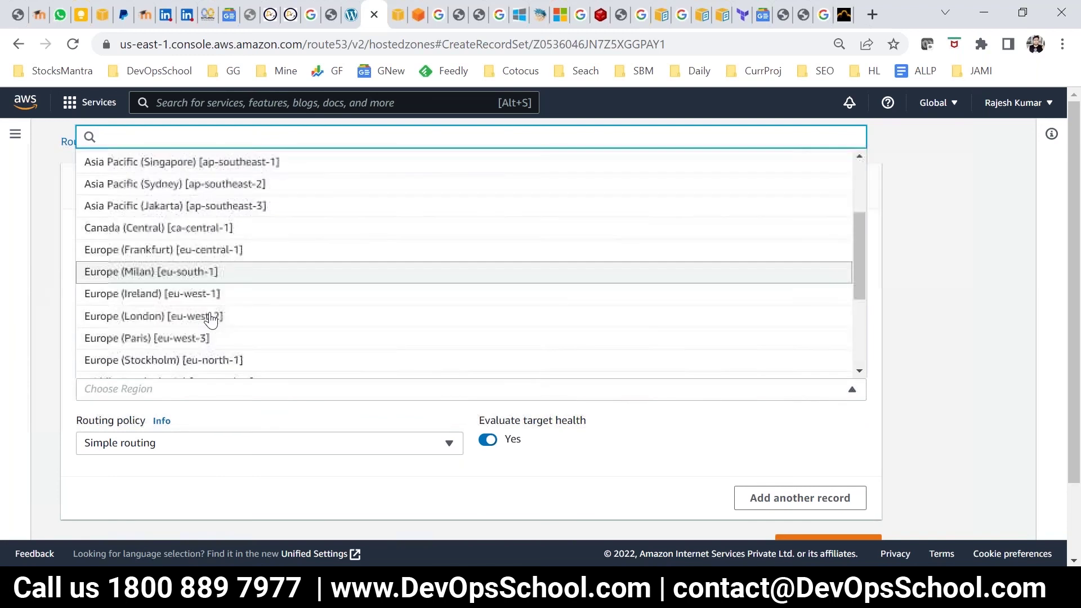
scroll(239, 355, up, 4)
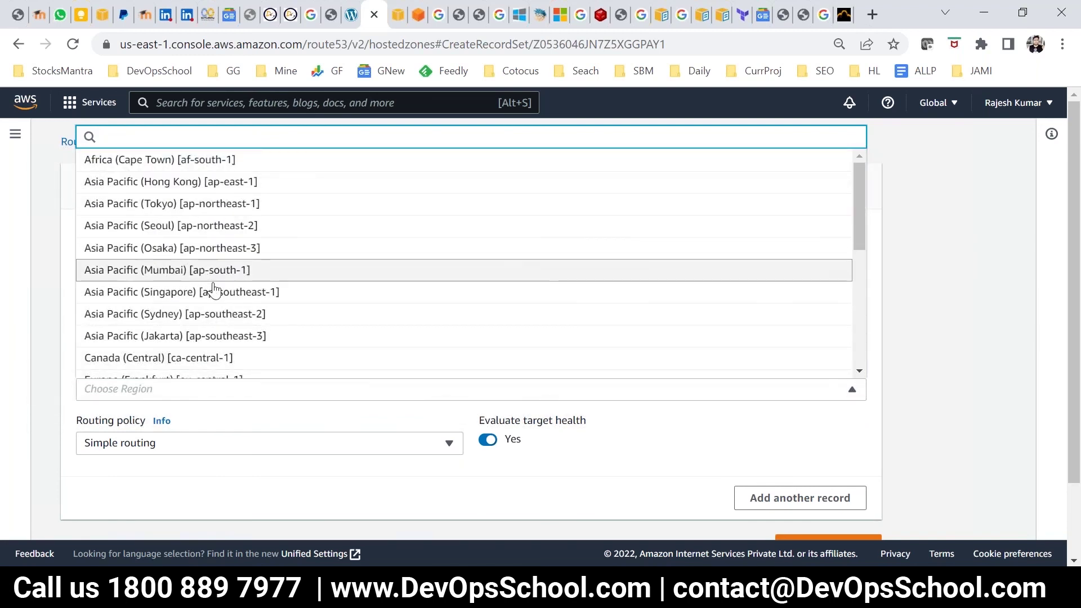
scroll(244, 328, down, 4)
scroll(243, 330, down, 2)
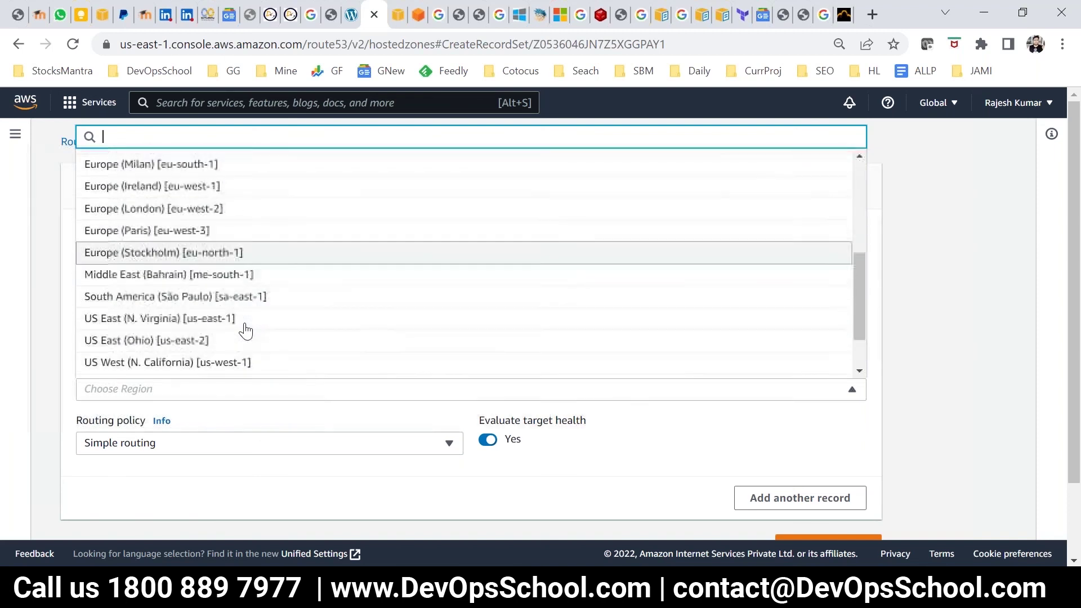
scroll(283, 337, up, 3)
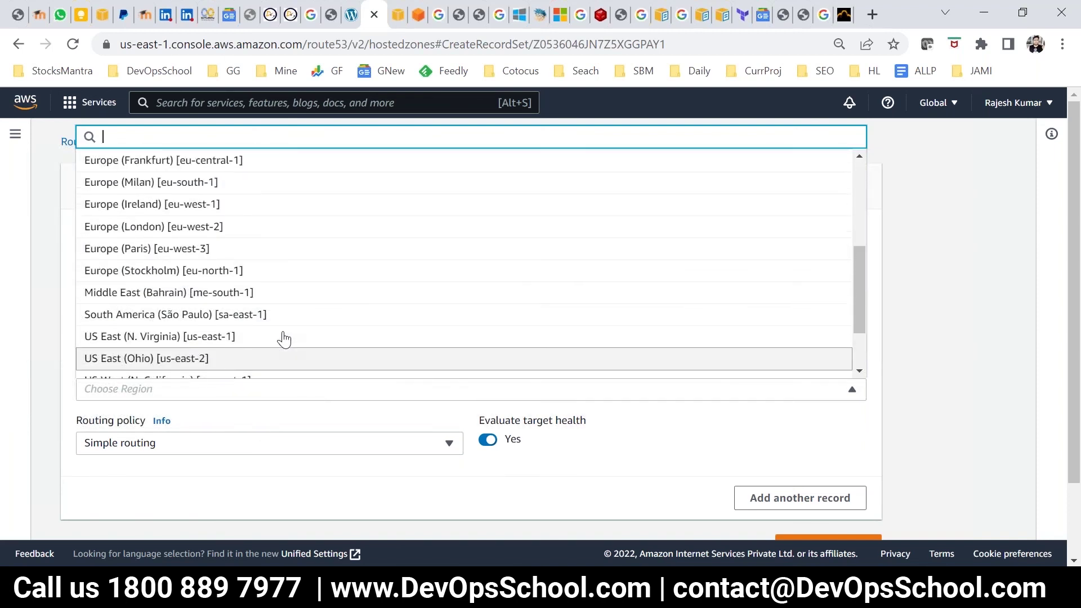
scroll(233, 262, up, 2)
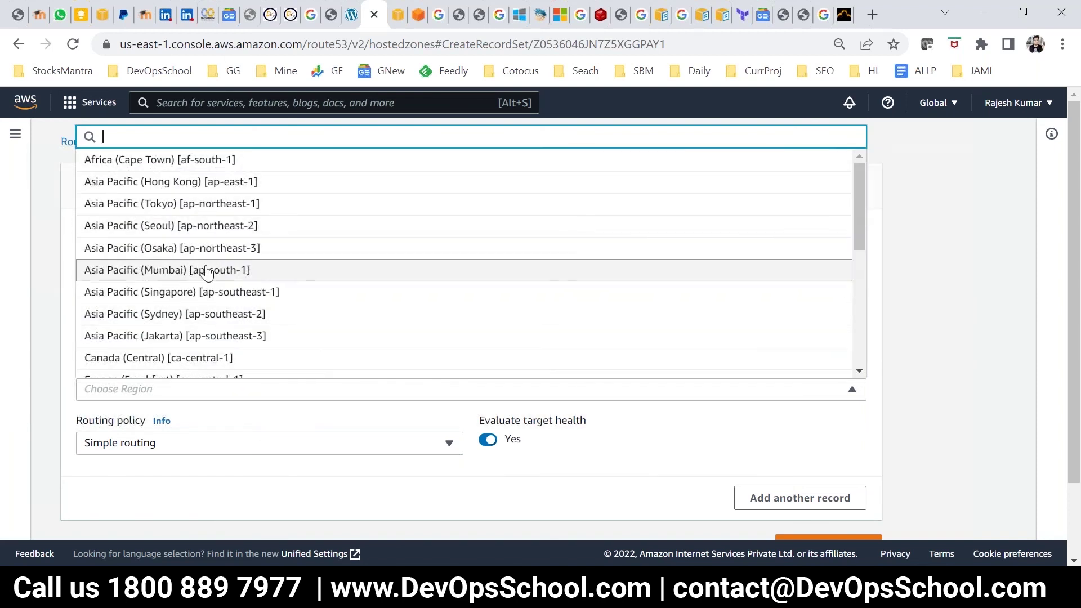
click(224, 271)
Choose demo-d0435feed8177257.elb.ap-south-1.amazonaws.com as the alias record's network load balancer.
click(330, 414)
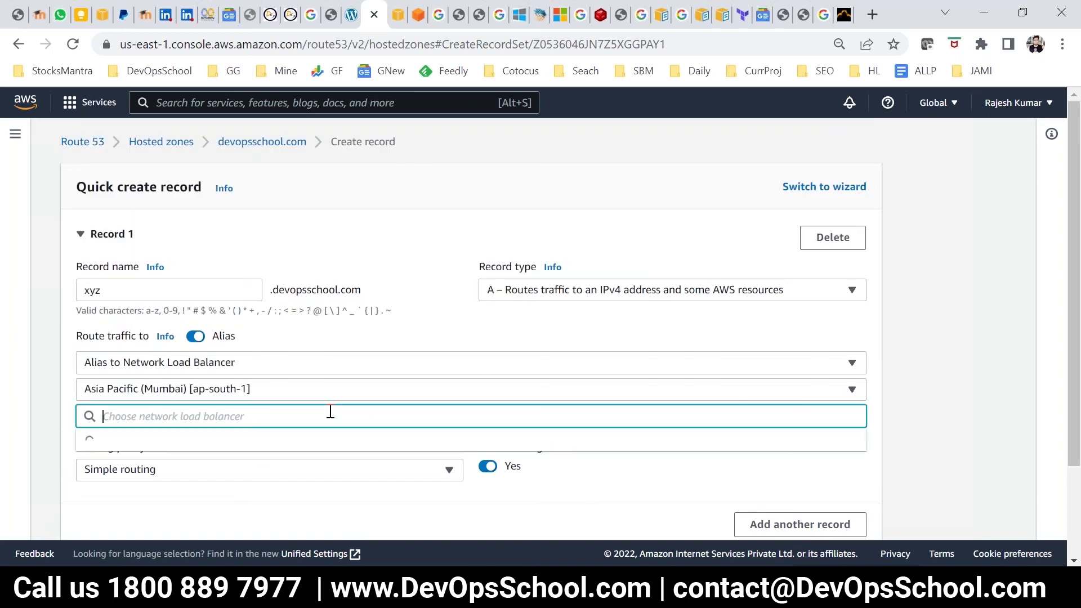
scroll(329, 411, down, 2)
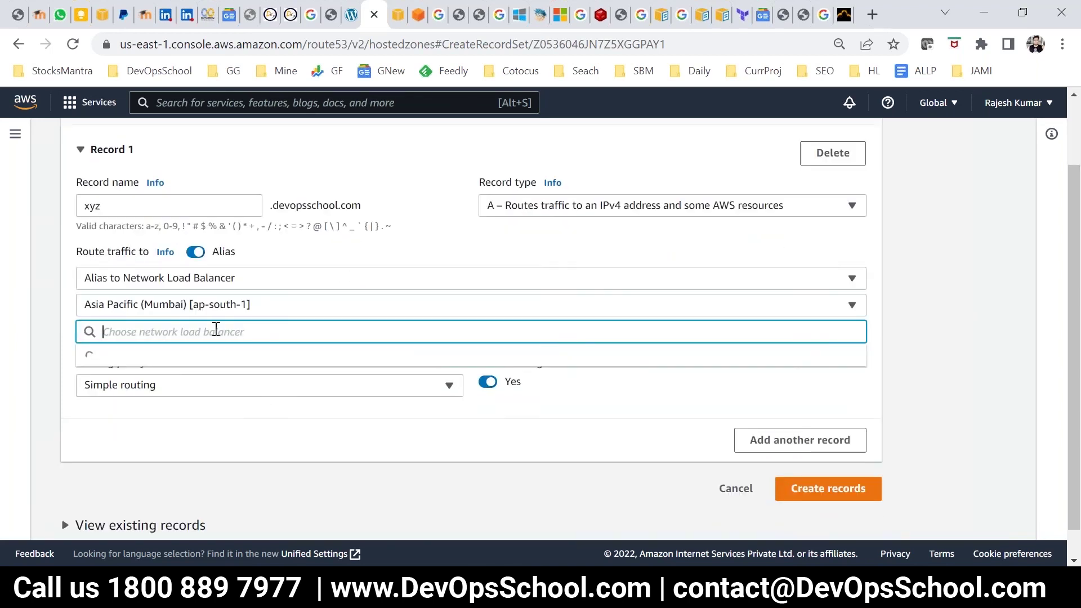
text(d)
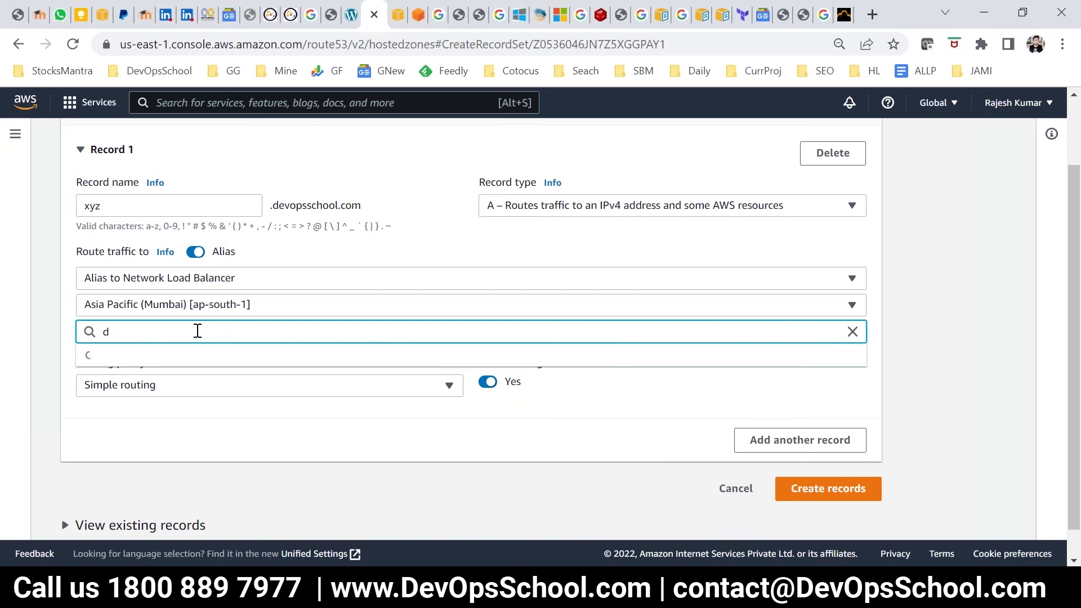
key(BackSpace)
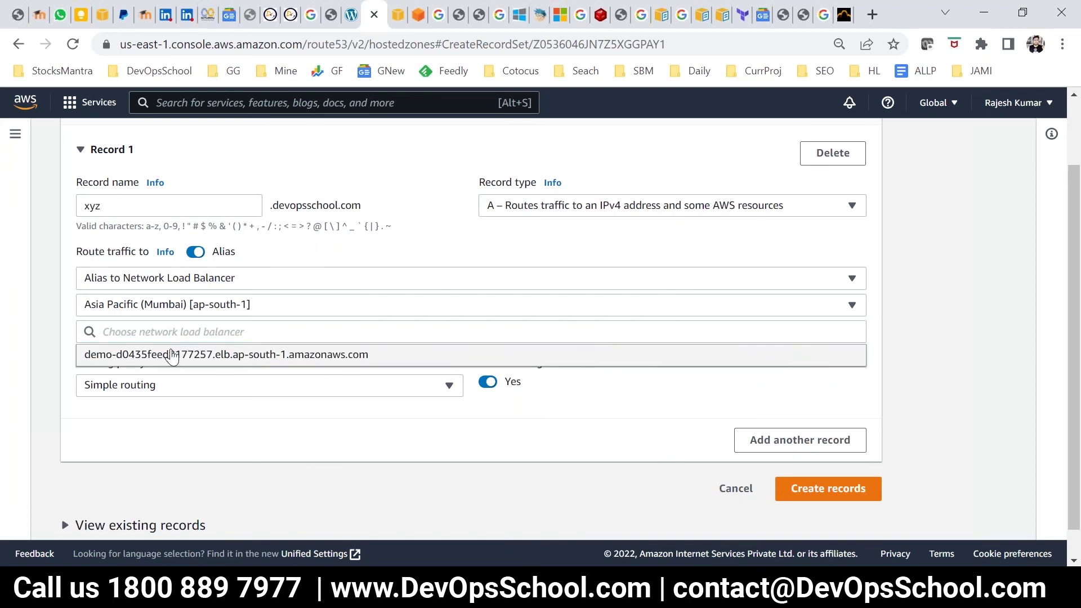
click(172, 355)
Create the xyz record with Simple routing after reviewing the available routing policies, and open its change status.
drag(84, 364, 107, 363)
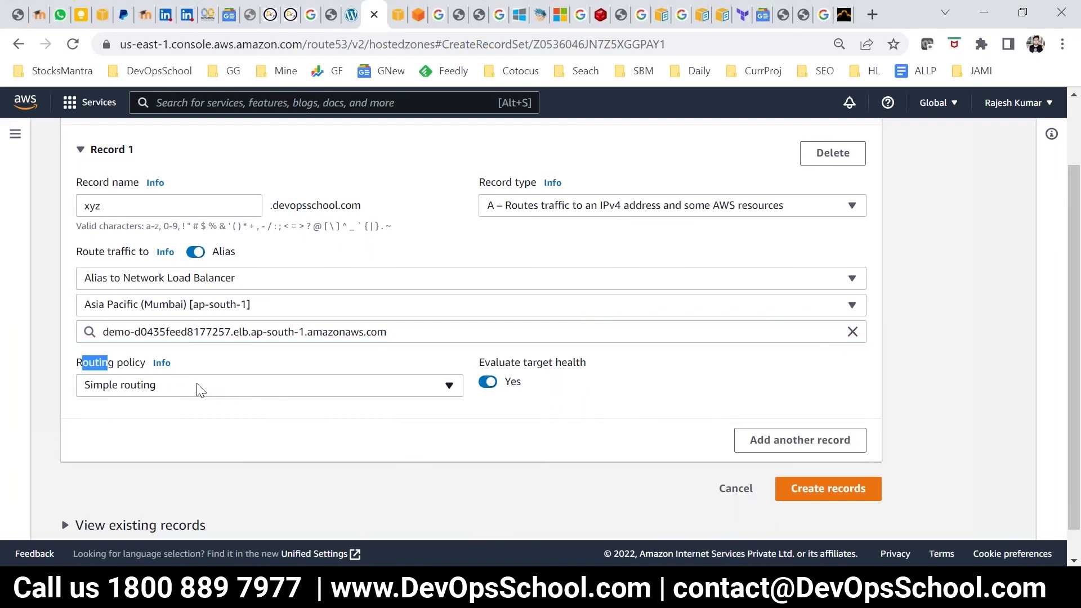
click(198, 390)
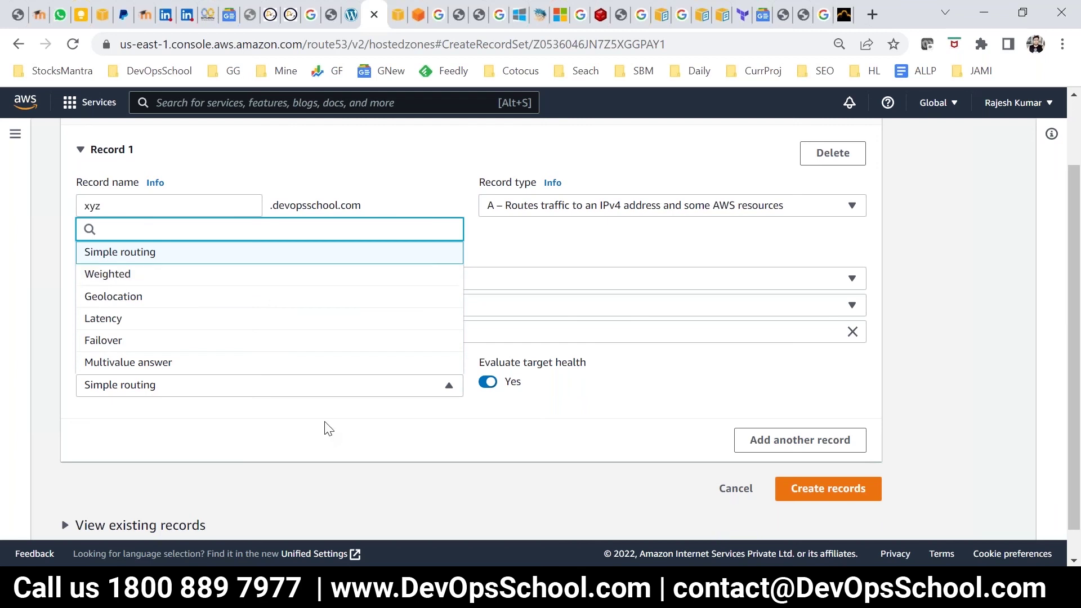
click(335, 434)
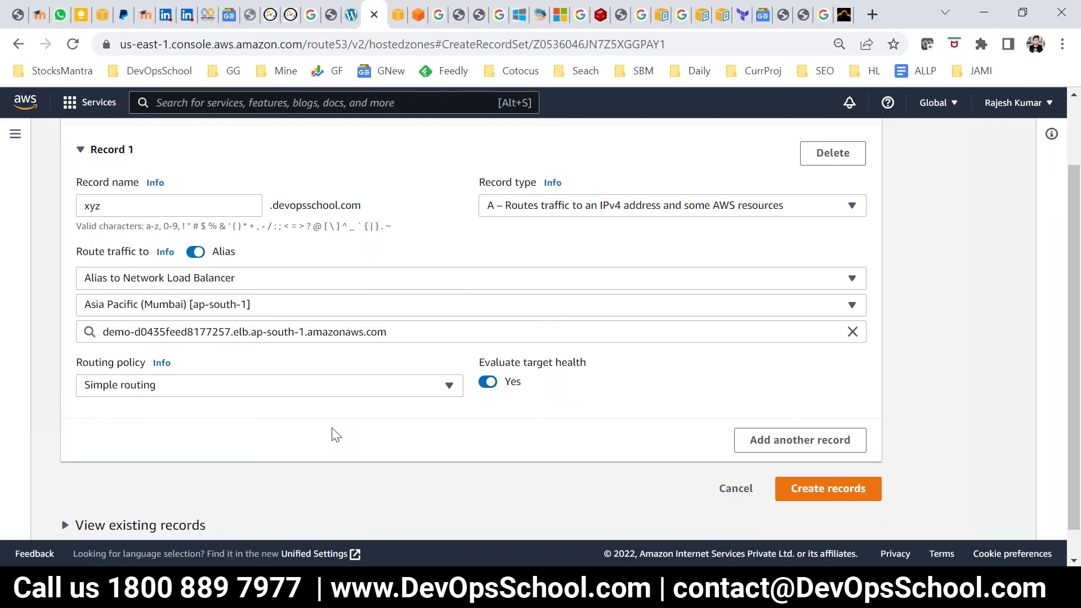
click(821, 492)
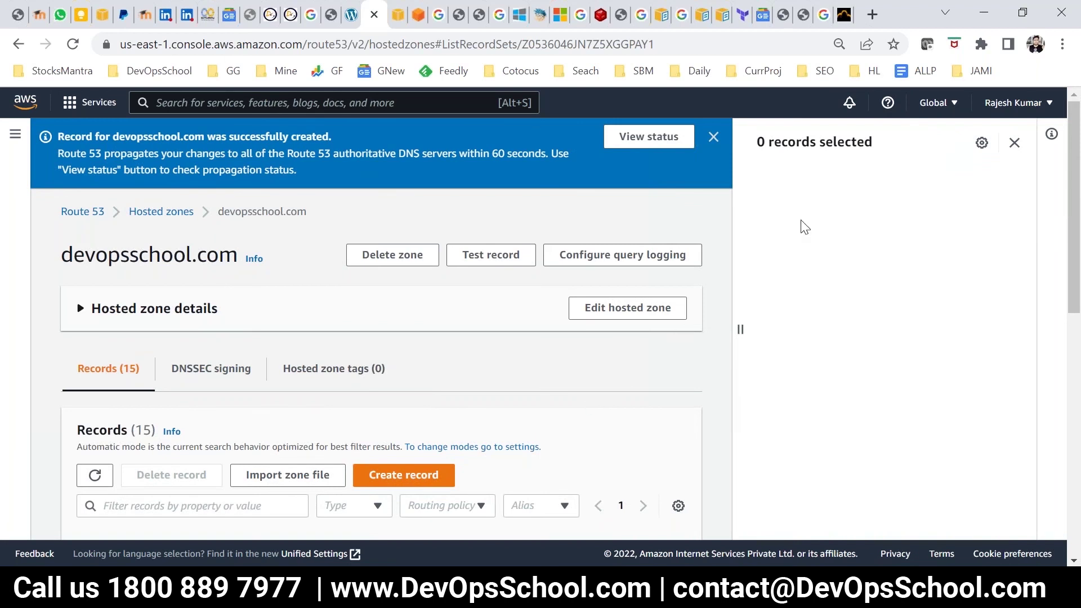
click(647, 137)
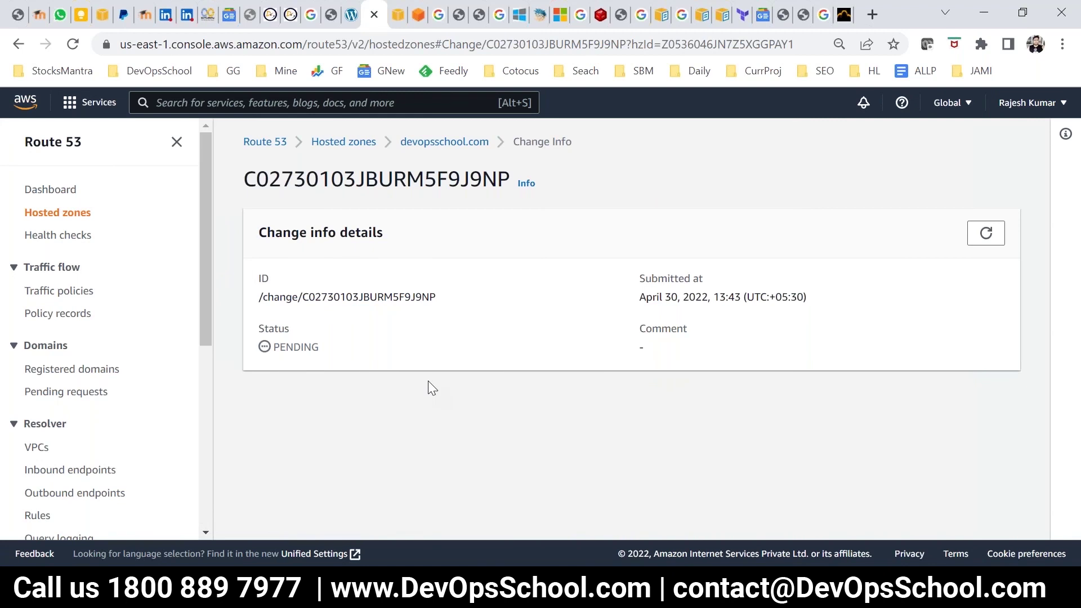
In the AWS.txt notes in Notepad, move the load balancer URL below xyz.devopsschool.com and add the line EC2 beneath it.
key(alt+Tab)
drag(287, 276, 7, 274)
drag(765, 228, 8, 213)
key(ctrl+c)
key(BackSpace)
click(349, 271)
key(Return)
key(Return)
key(ctrl+v)
key(Return)
key(Return)
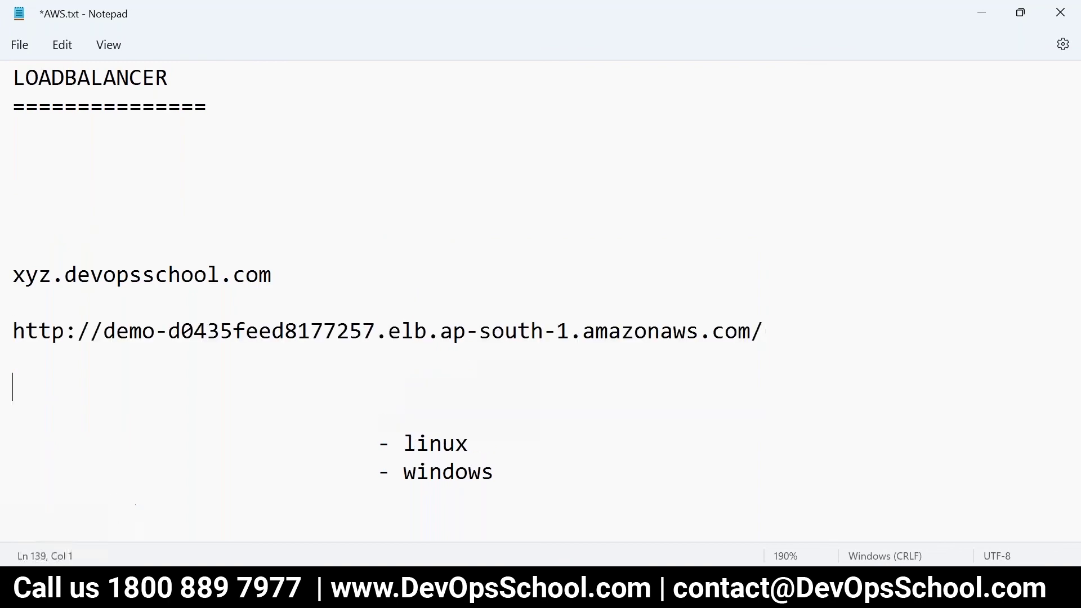
key(Return)
text(EC2)
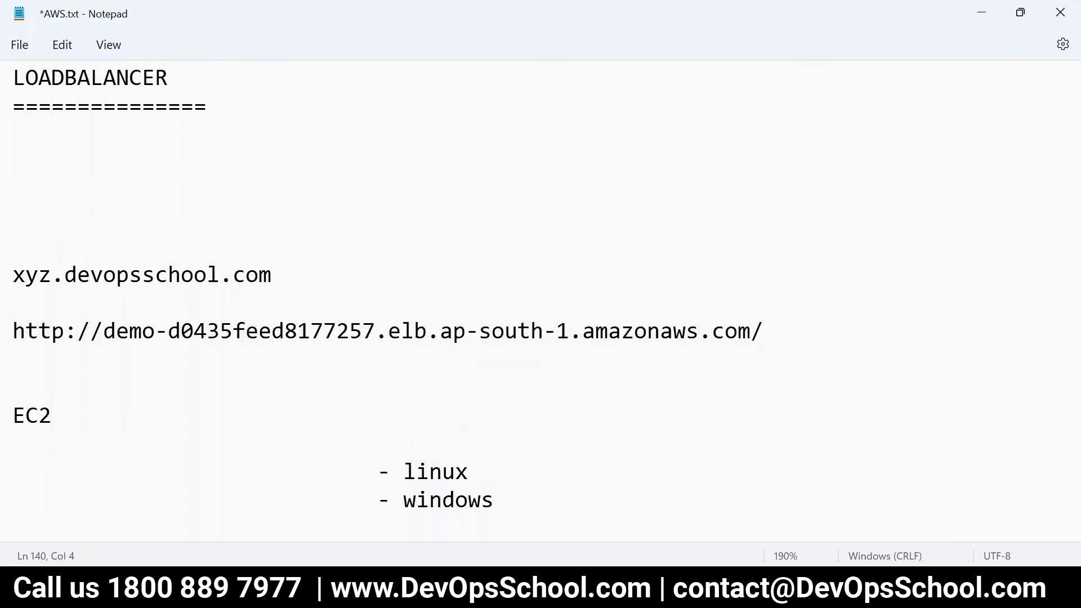
Copy xyz.devopsschool.com from the notes and open it in a new browser tab.
drag(285, 275, 9, 275)
key(ctrl+c)
key(alt+Tab)
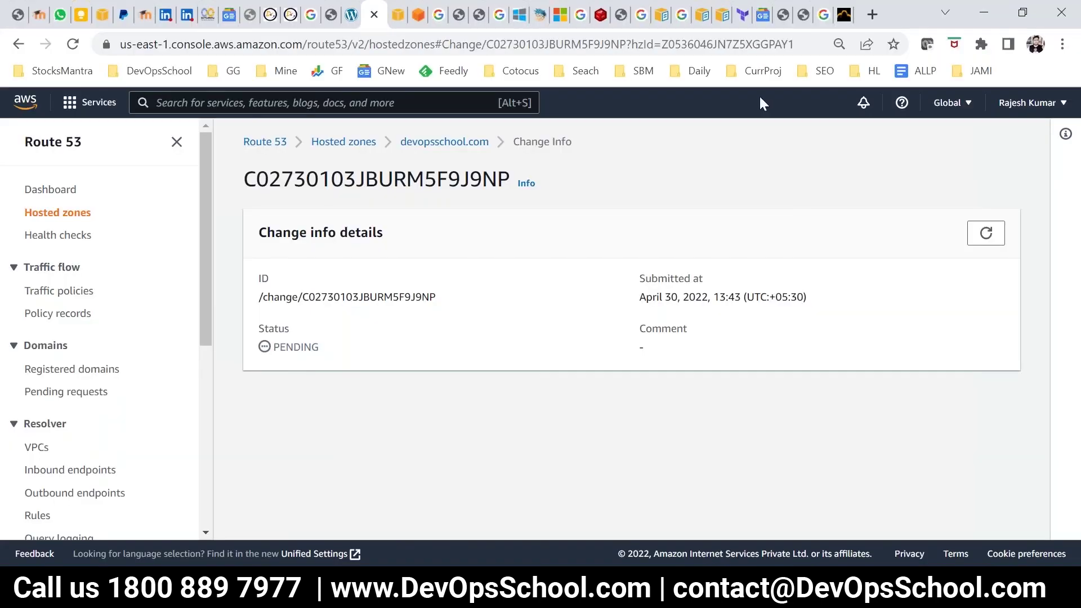
click(872, 14)
key(ctrl+v)
key(Return)
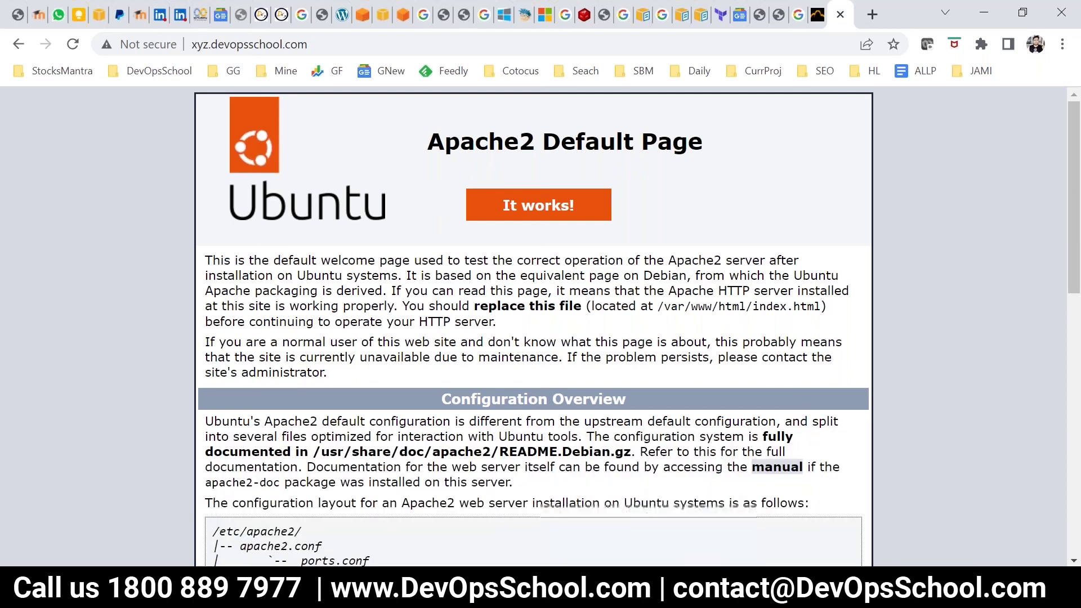
In the Paint diagram, draw a dark red bracket along the server rack's left side and short strokes beside and onto the first server.
mouse_move(742, 558)
click(999, 527)
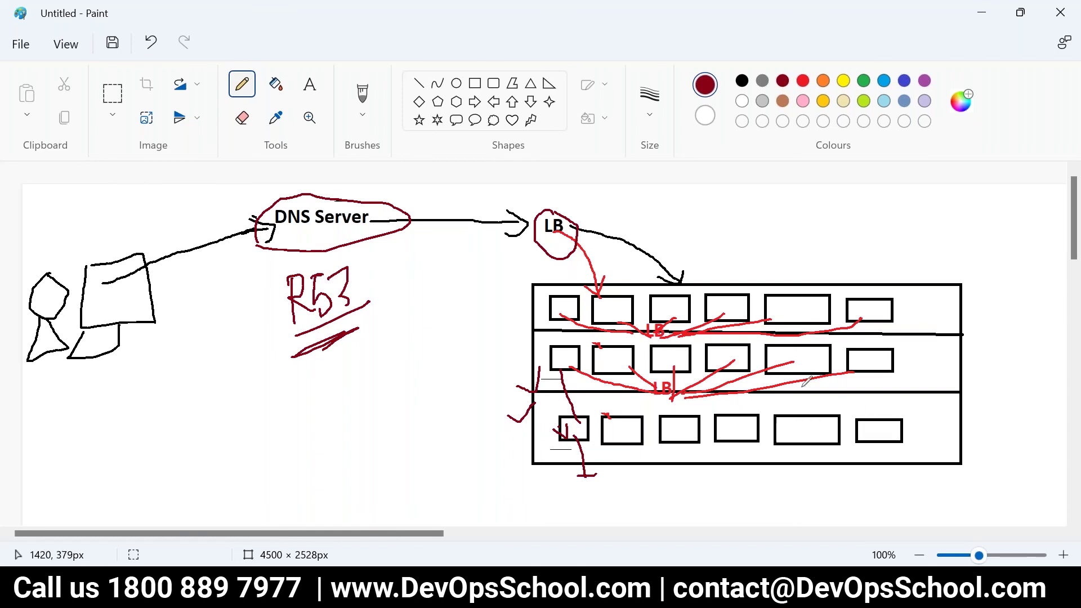
mouse_move(545, 294)
mouse_down()
mouse_move(560, 305)
mouse_move(516, 417)
mouse_move(545, 472)
mouse_up()
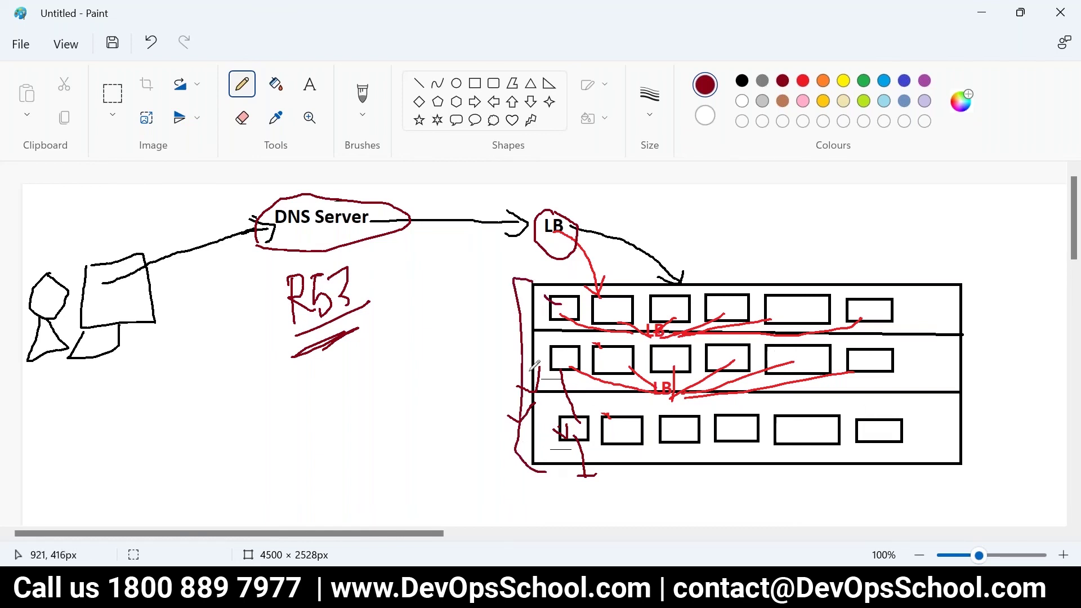
drag(544, 325, 494, 304)
drag(563, 305, 558, 272)
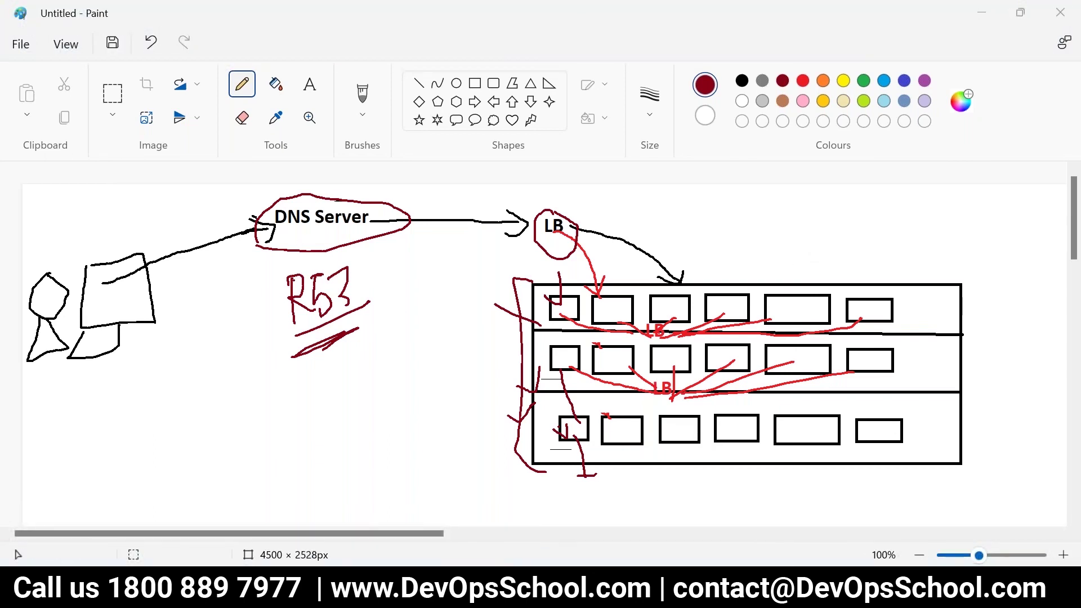
Return to the browser's EC2 load balancer page and collapse its side navigation.
key(alt+Tab)
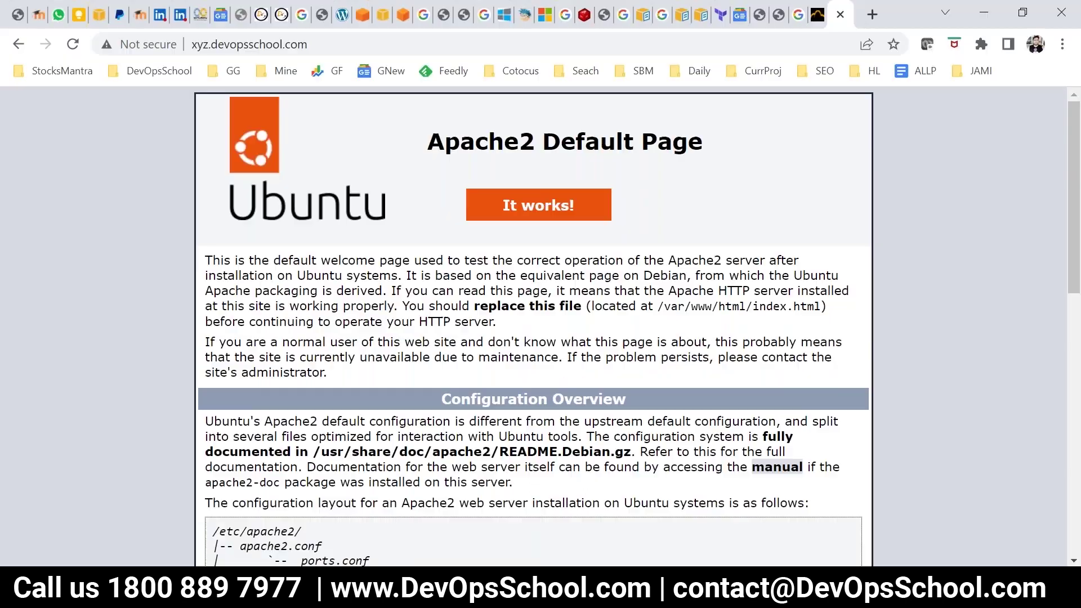
click(378, 12)
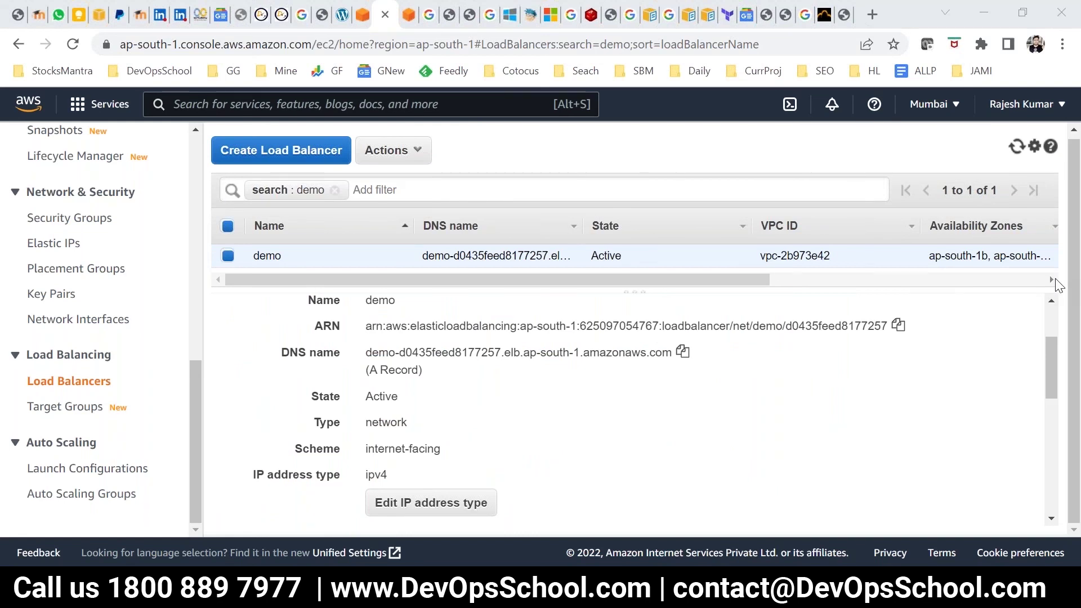
scroll(163, 337, up, 1)
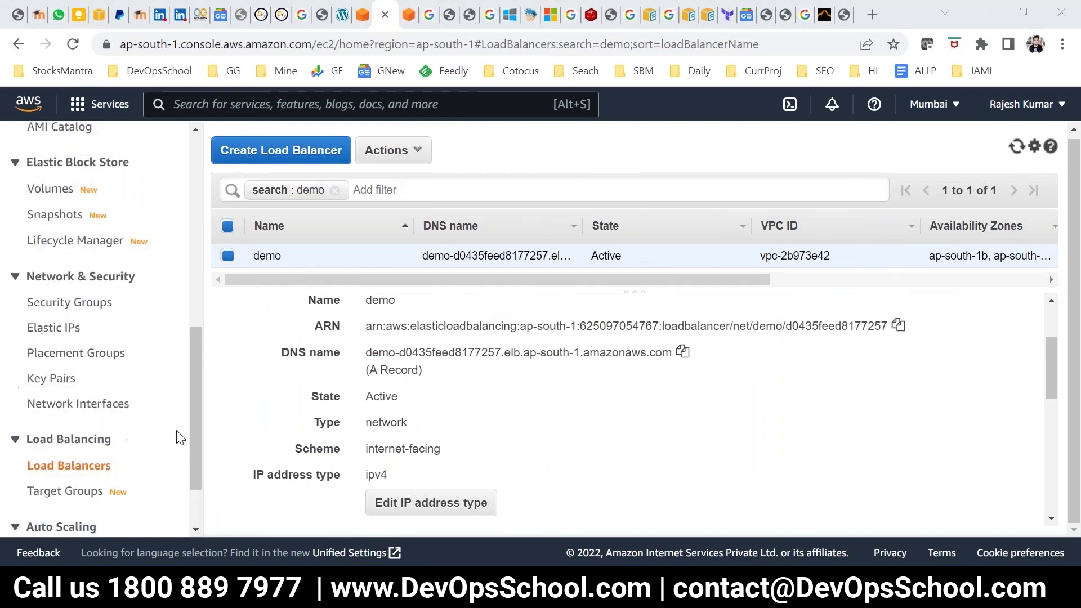
scroll(191, 417, up, 10)
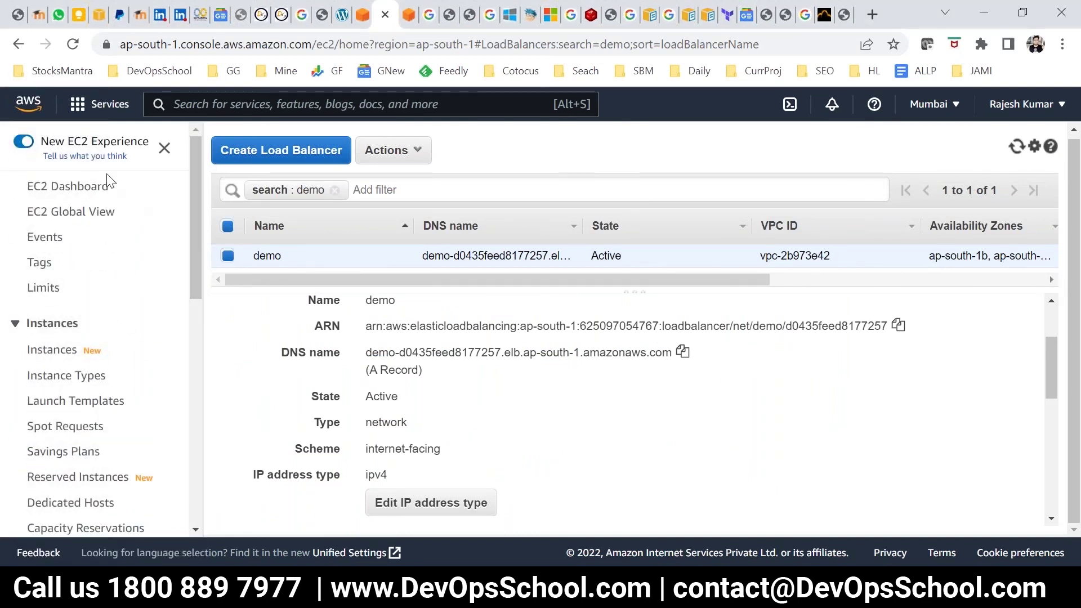
click(164, 148)
Open the AWS services list and examine the Developer Tools services, from Cloud9 through the code delivery offerings.
click(98, 104)
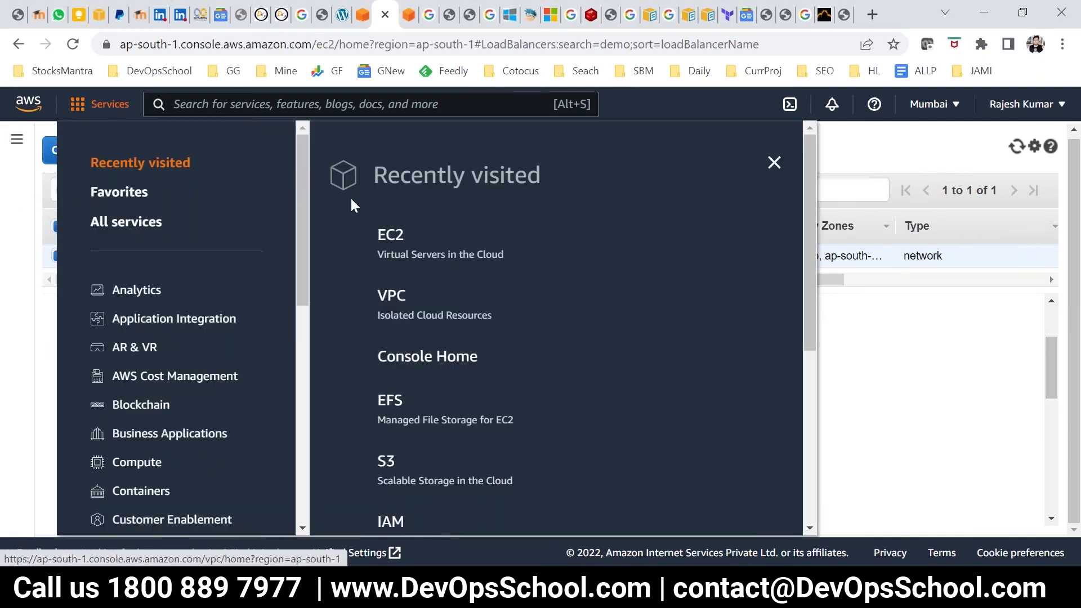
click(102, 111)
click(102, 112)
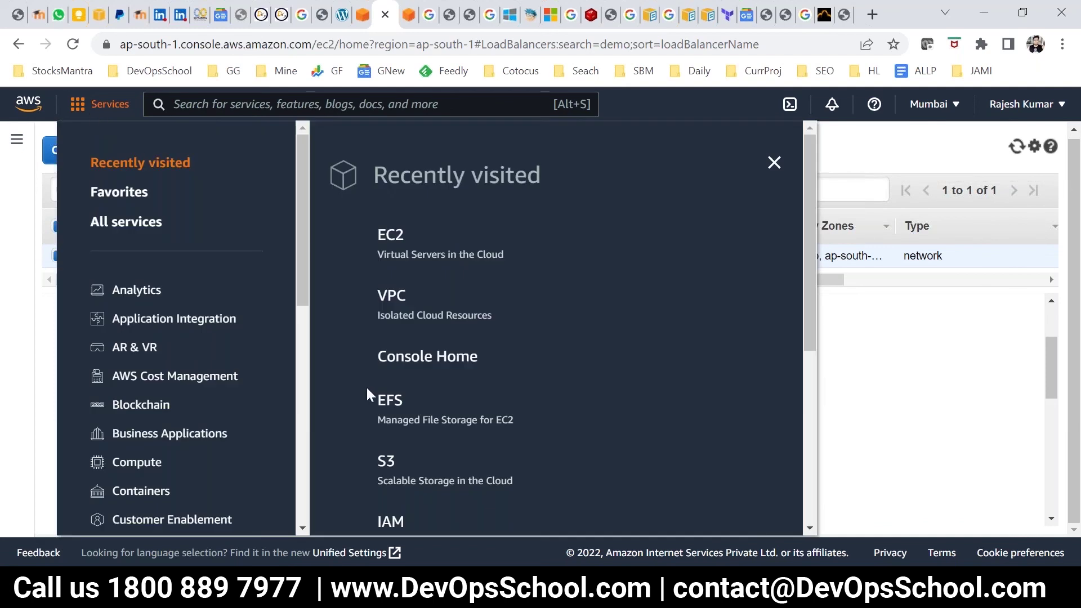
scroll(263, 394, down, 5)
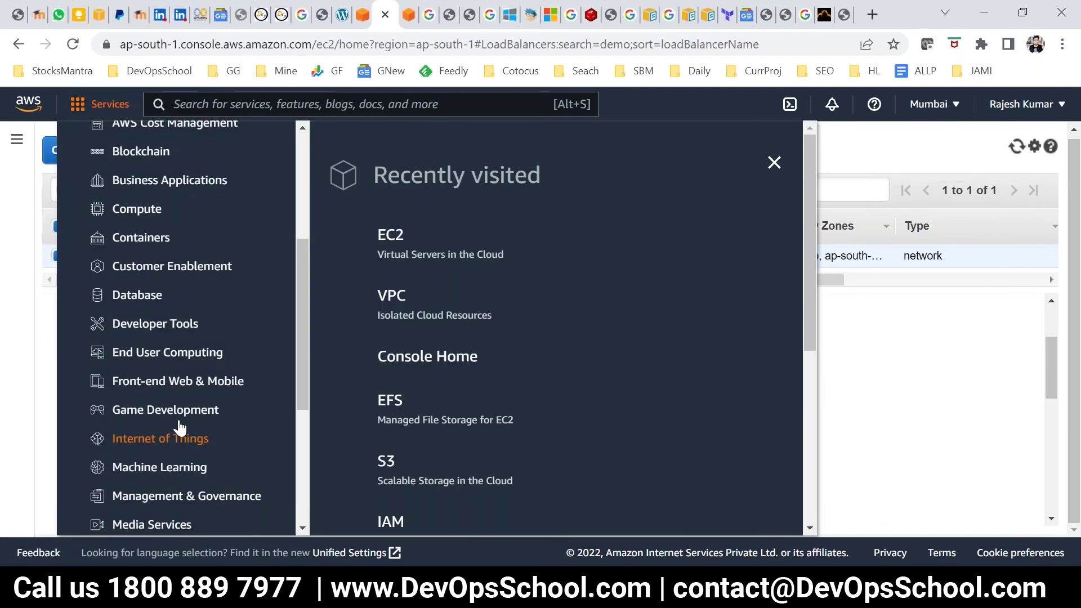
mouse_move(144, 329)
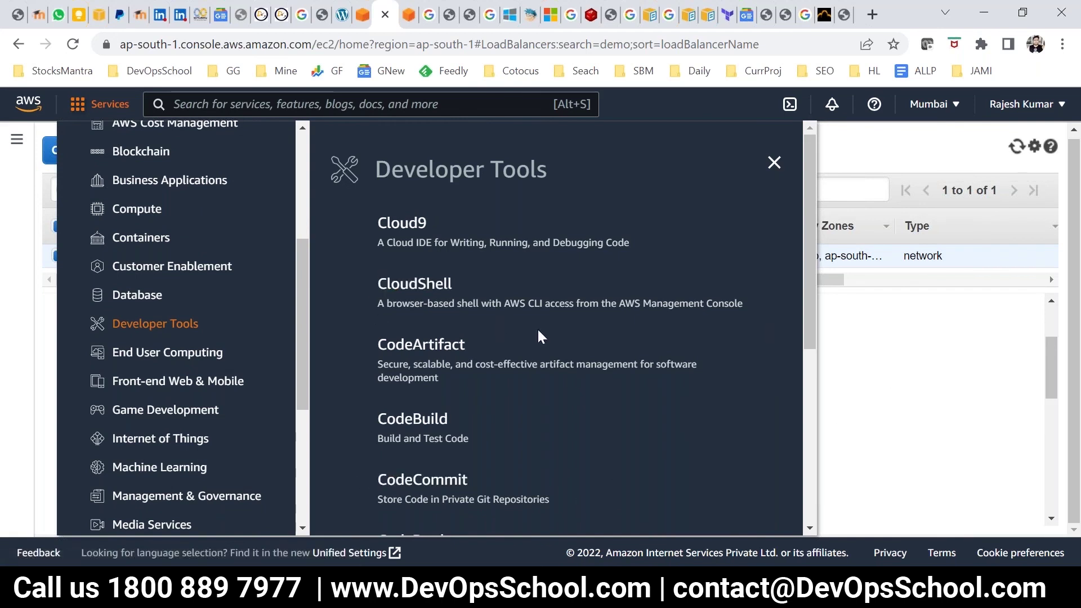
scroll(536, 357, down, 2)
scroll(514, 406, down, 5)
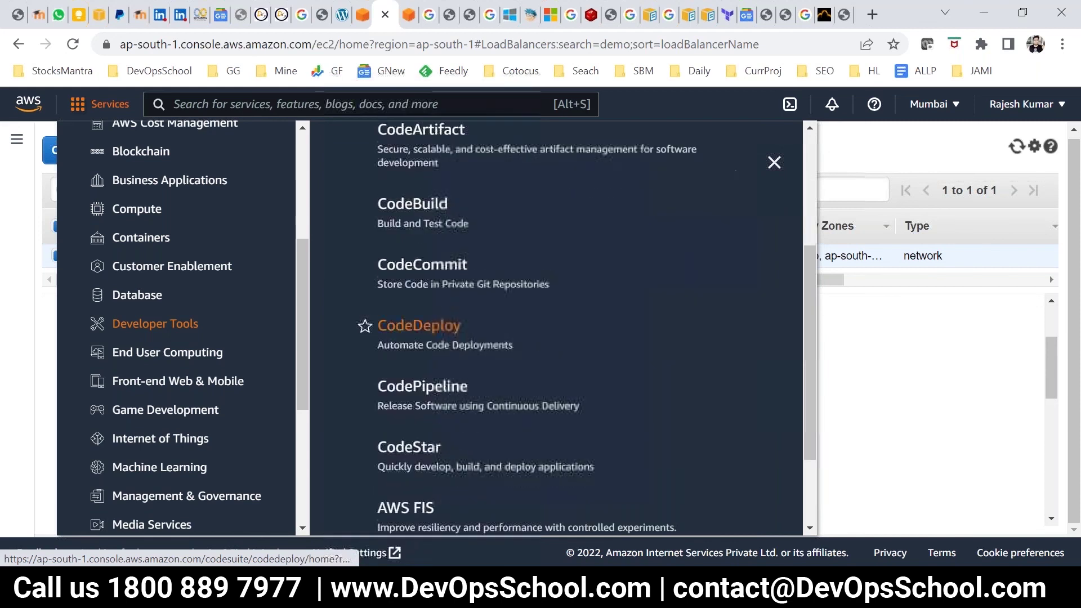
drag(574, 478, 381, 227)
scroll(501, 382, up, 6)
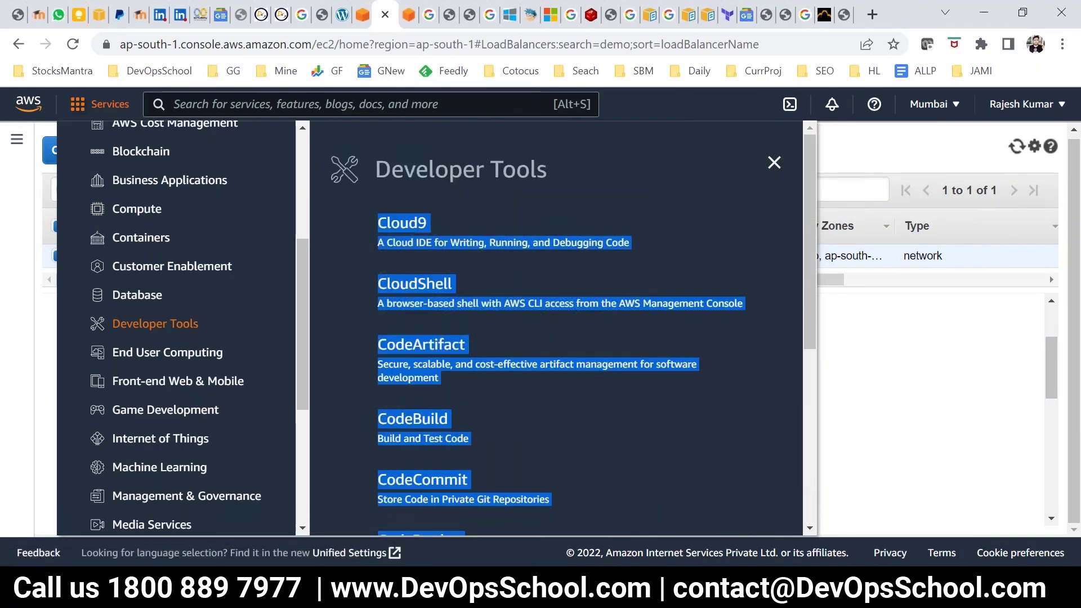